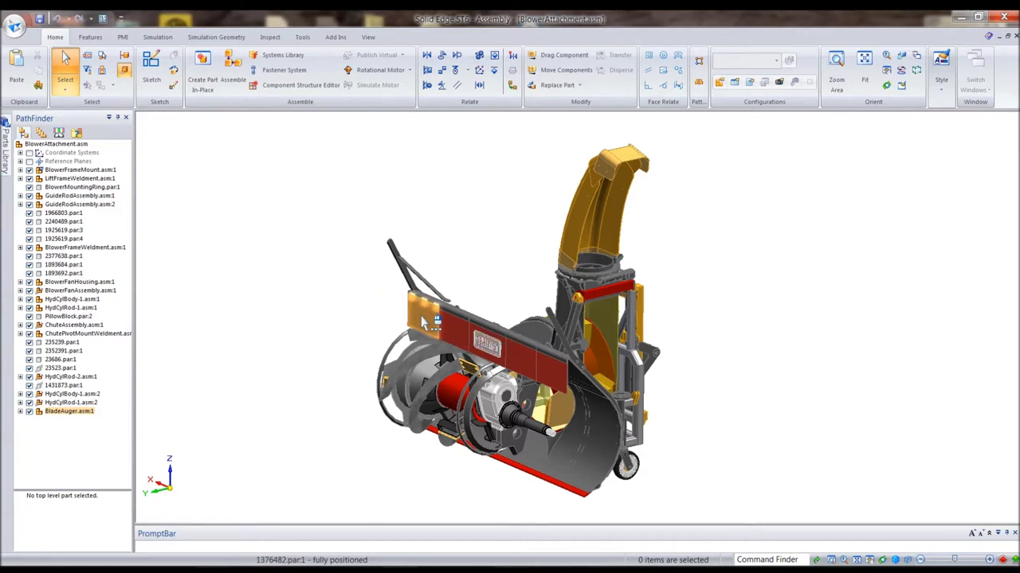
# Select the red end panel 1376482.par:1 in the model, locate it in PathFinder with Scroll To, and clear the selection
pyautogui.rightClick(423, 321)
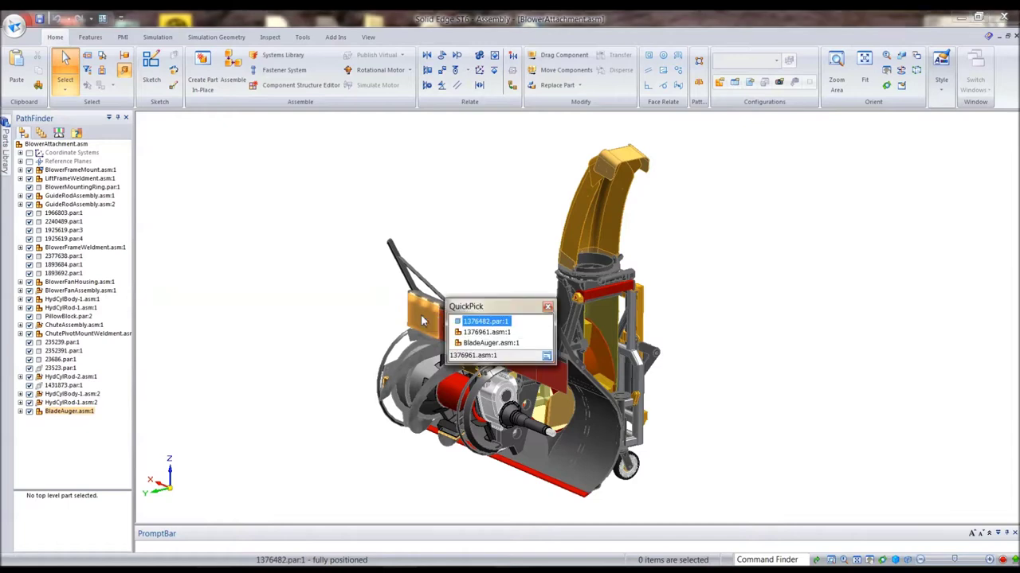
pyautogui.click(491, 330)
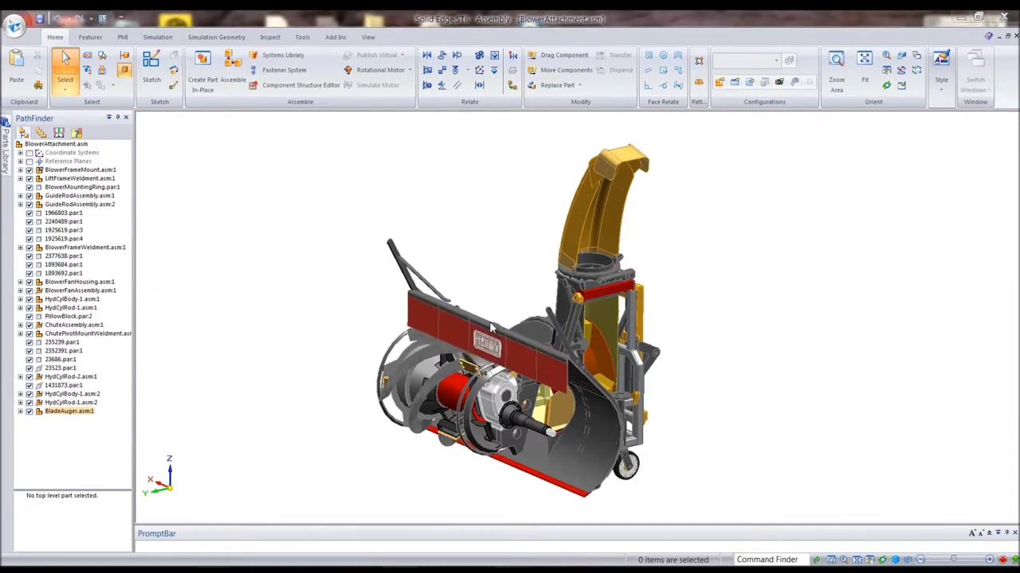
pyautogui.rightClick(491, 328)
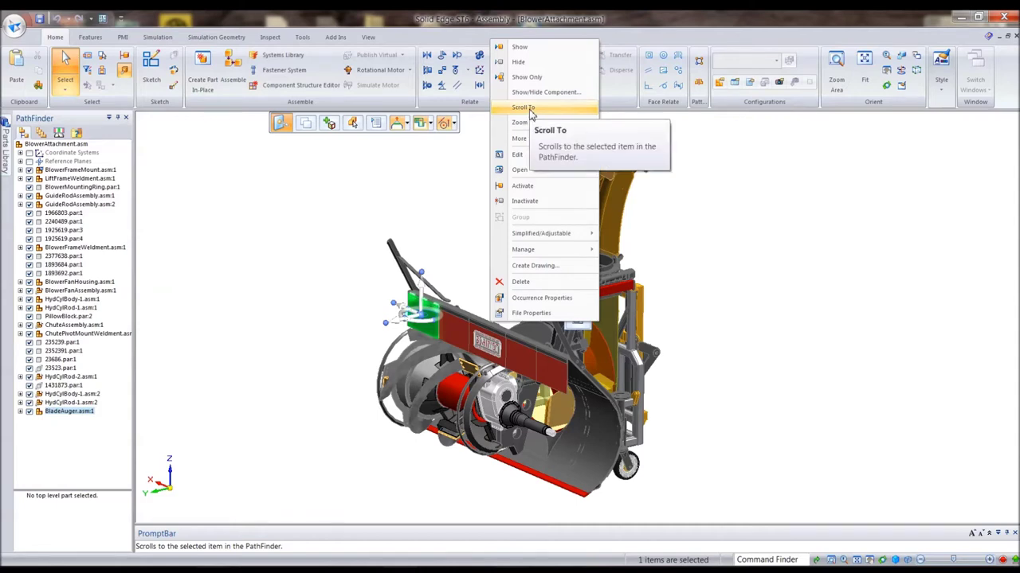
pyautogui.click(523, 107)
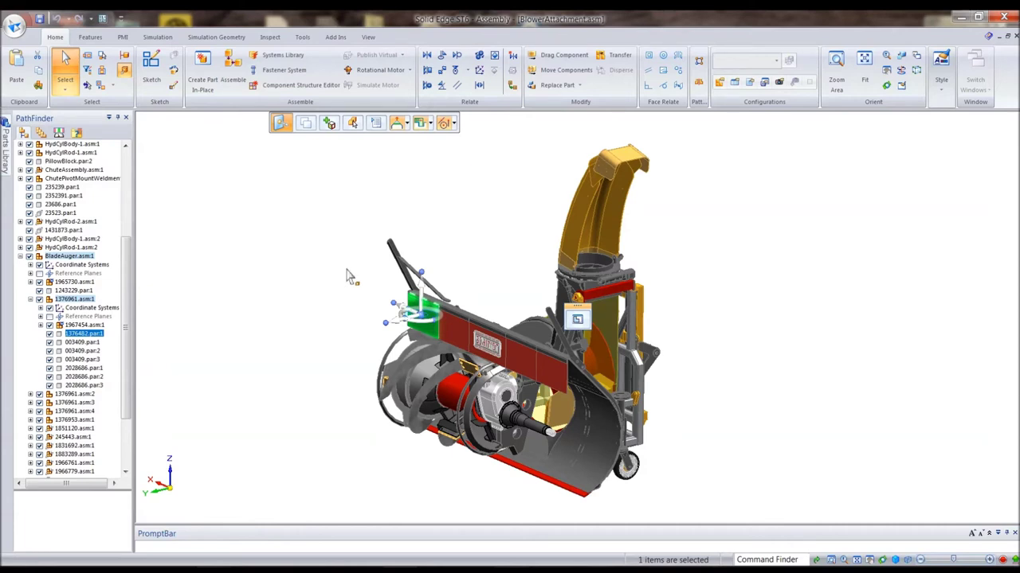
pyautogui.press('Escape')
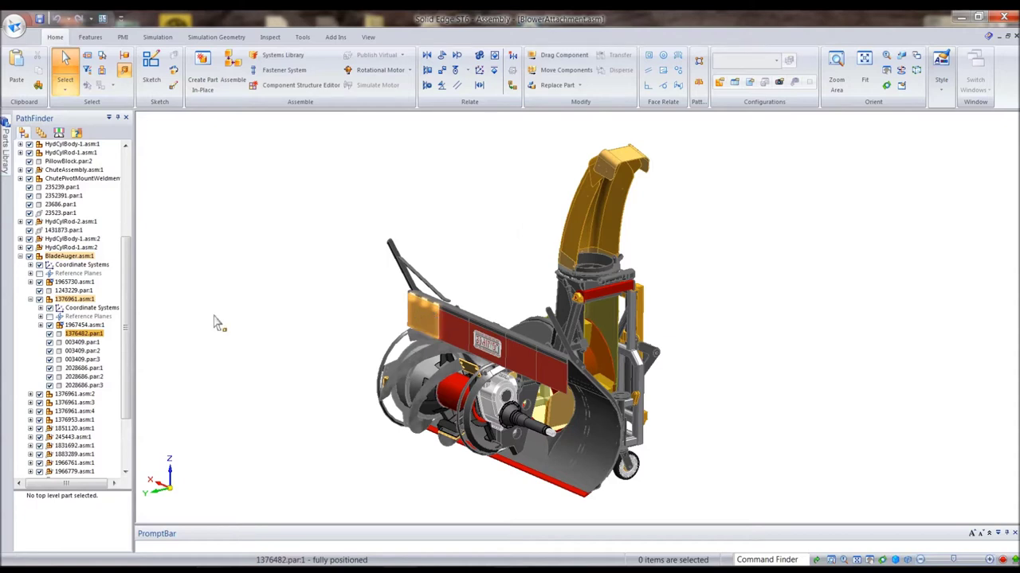
# Find the selected end panel 1376482.par:1 manually in the assembly tree, and collapse the BladeAuger.asm:1 branch
pyautogui.moveTo(127, 325); pyautogui.dragTo(127, 231)
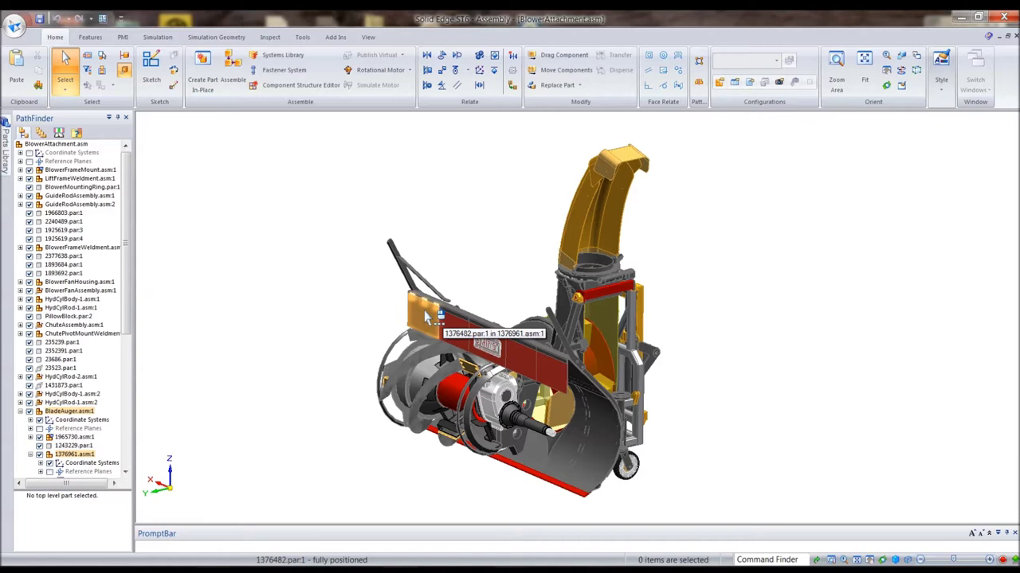
pyautogui.scroll(-4, 129, 301)
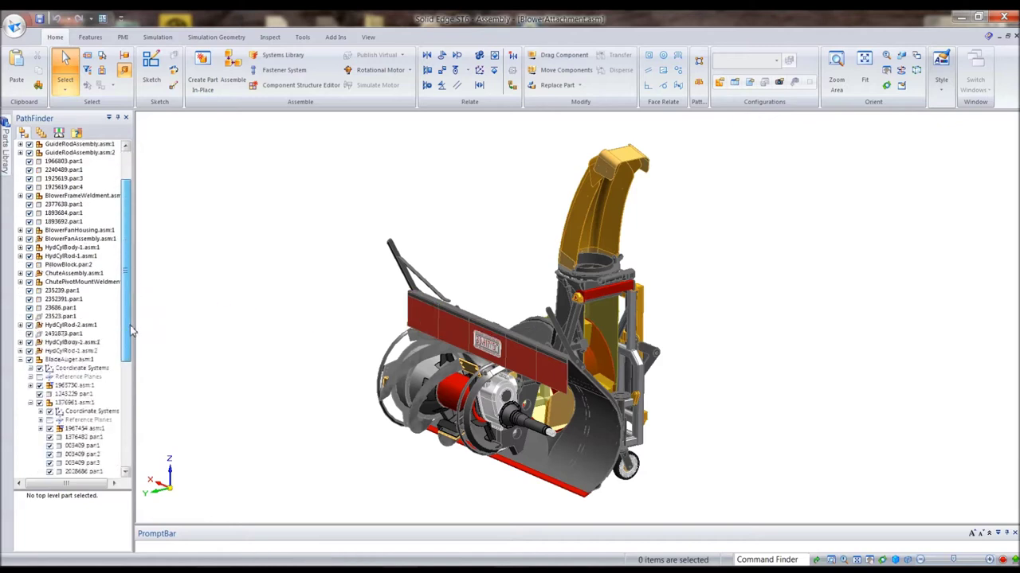
pyautogui.click(406, 315)
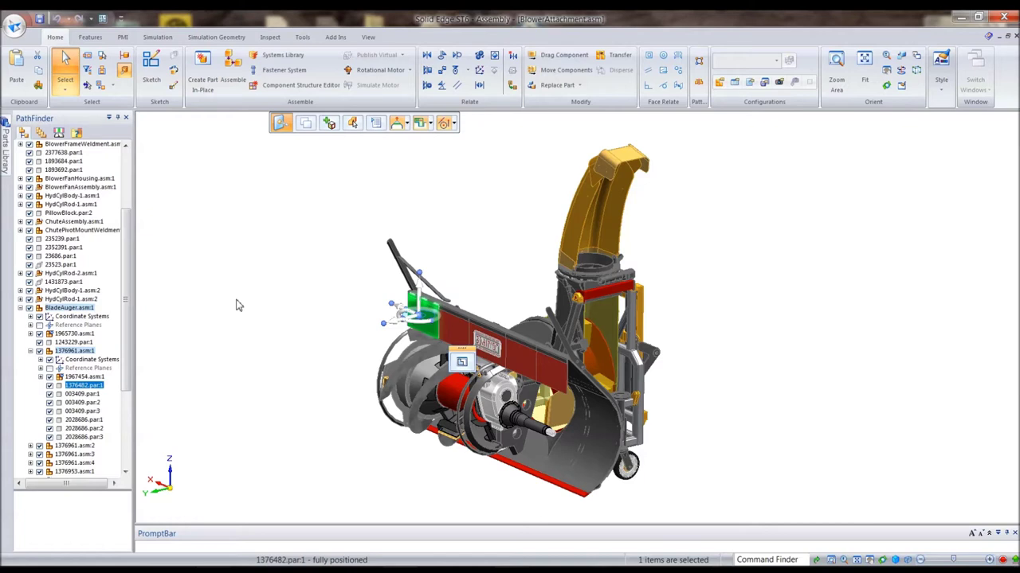
pyautogui.click(20, 308)
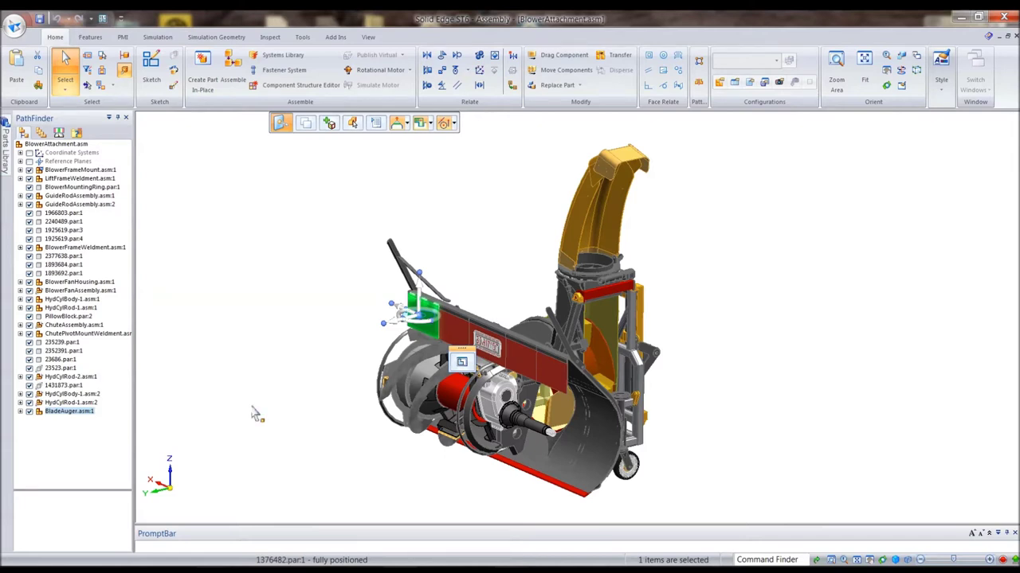
# Use Scroll To again to locate the end panel inside the collapsed BladeAuger.asm:1 branch, and deselect it
pyautogui.rightClick(426, 335)
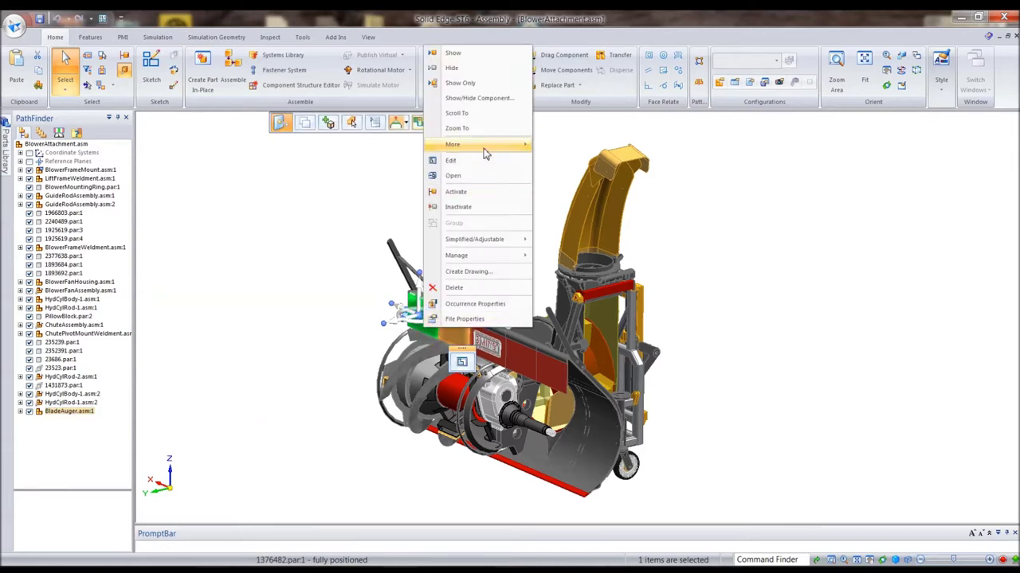
pyautogui.click(458, 114)
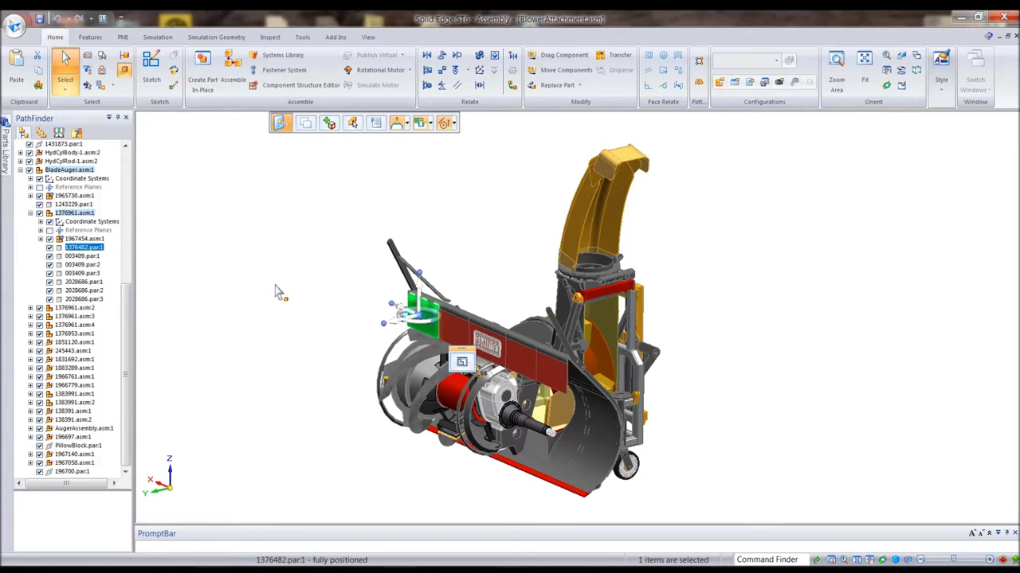
pyautogui.click(275, 292)
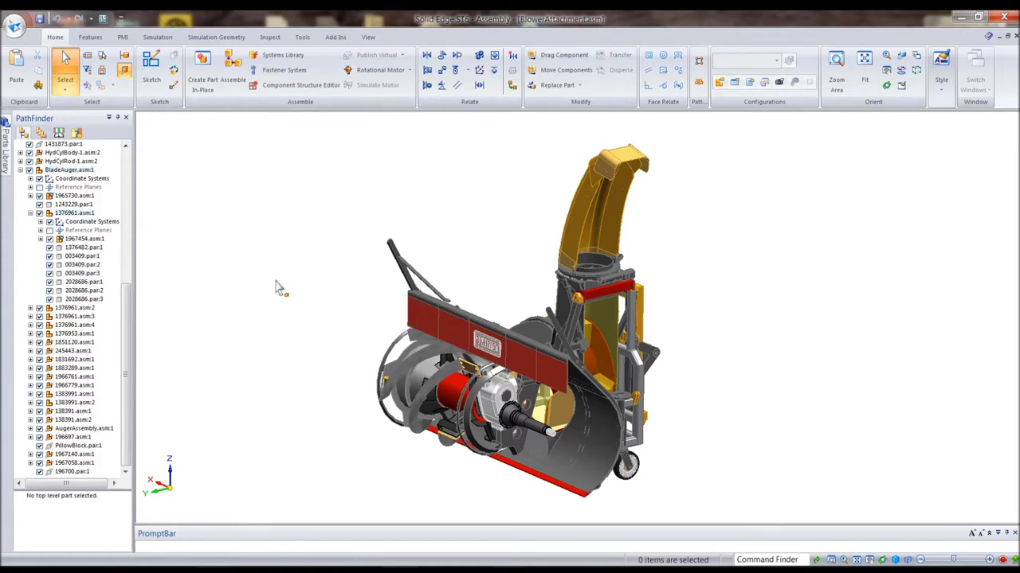
# Enable the Auto scroll assembly pathfinder option in the Assembly category of the Solid Edge options
pyautogui.click(14, 29)
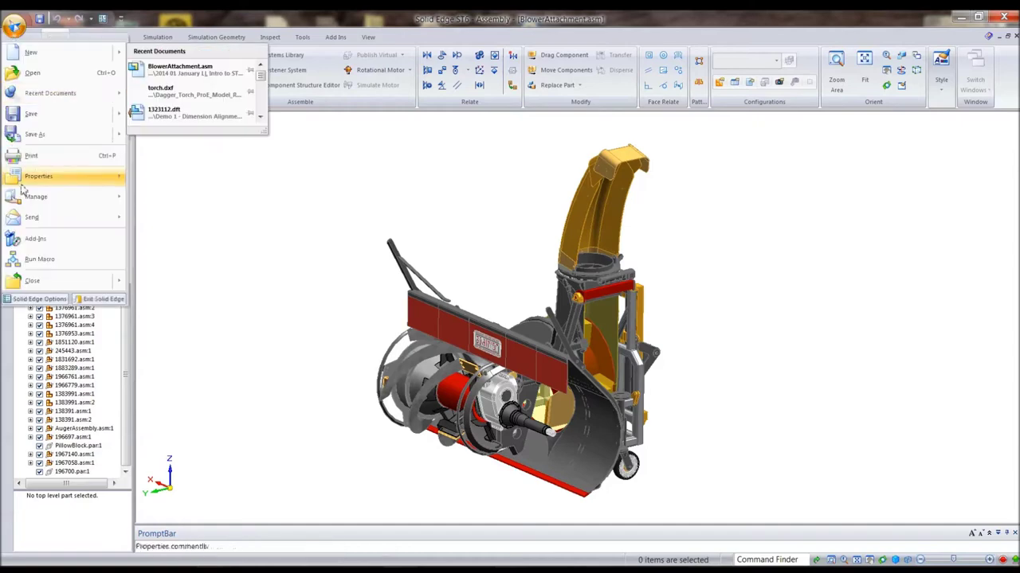
pyautogui.click(25, 299)
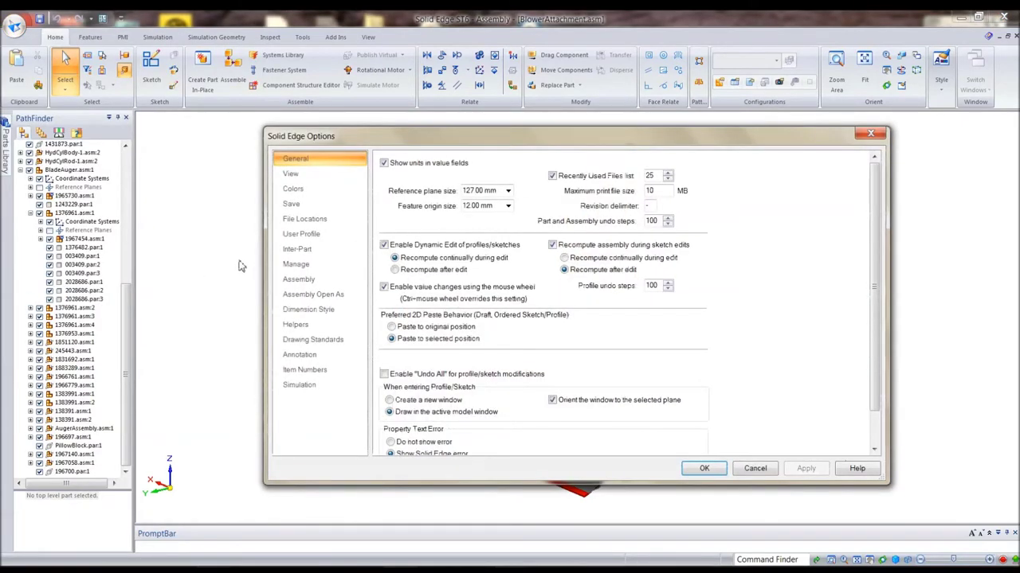
pyautogui.click(299, 326)
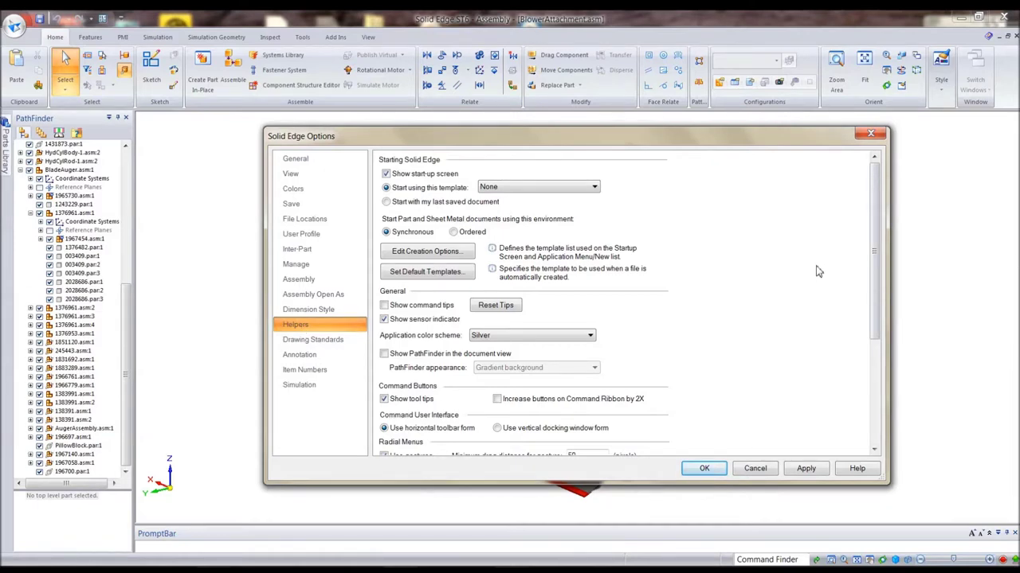
pyautogui.scroll(-3, 870, 274)
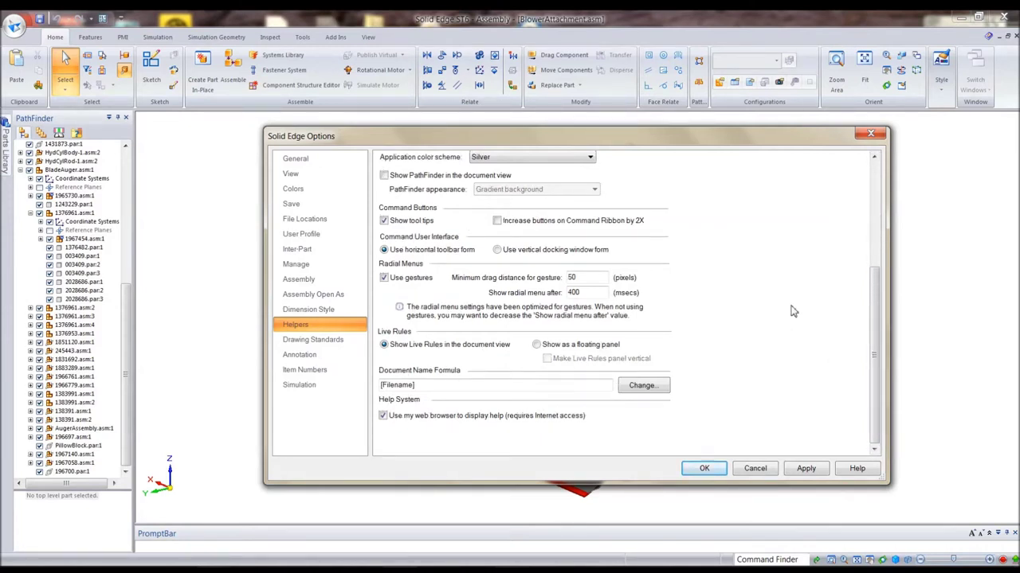
pyautogui.scroll(1, 788, 343)
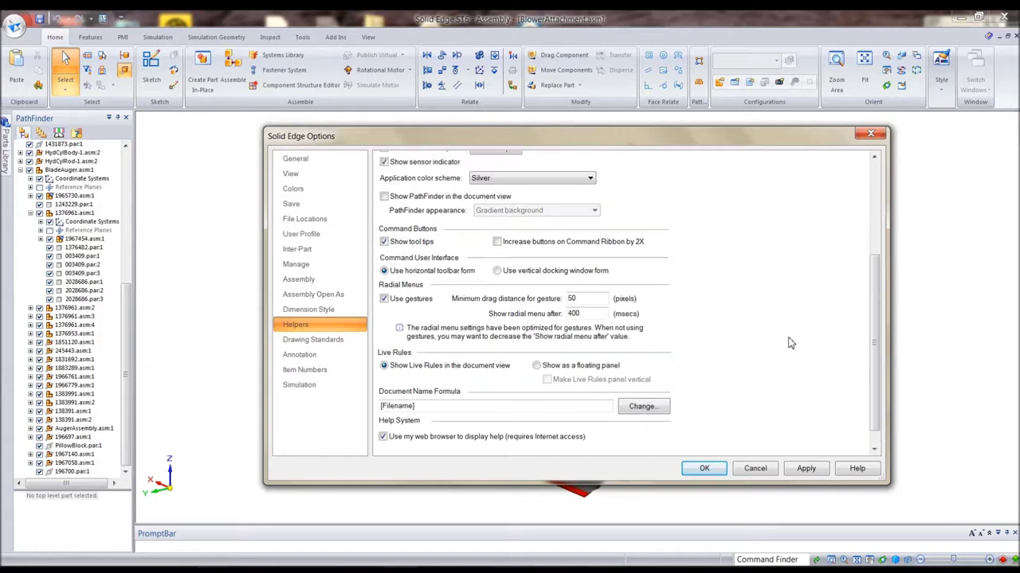
pyautogui.scroll(1, 788, 343)
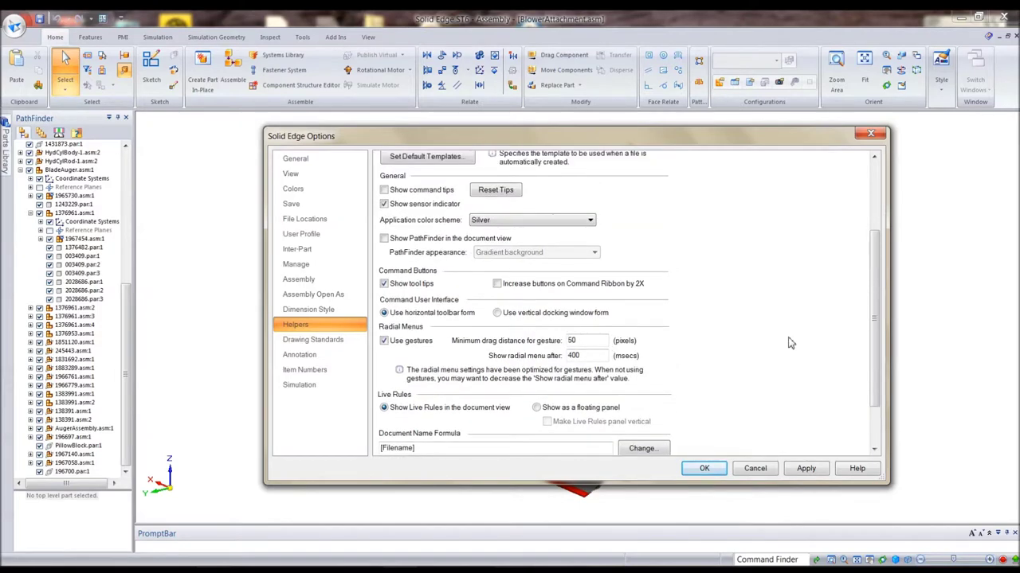
pyautogui.scroll(4, 789, 342)
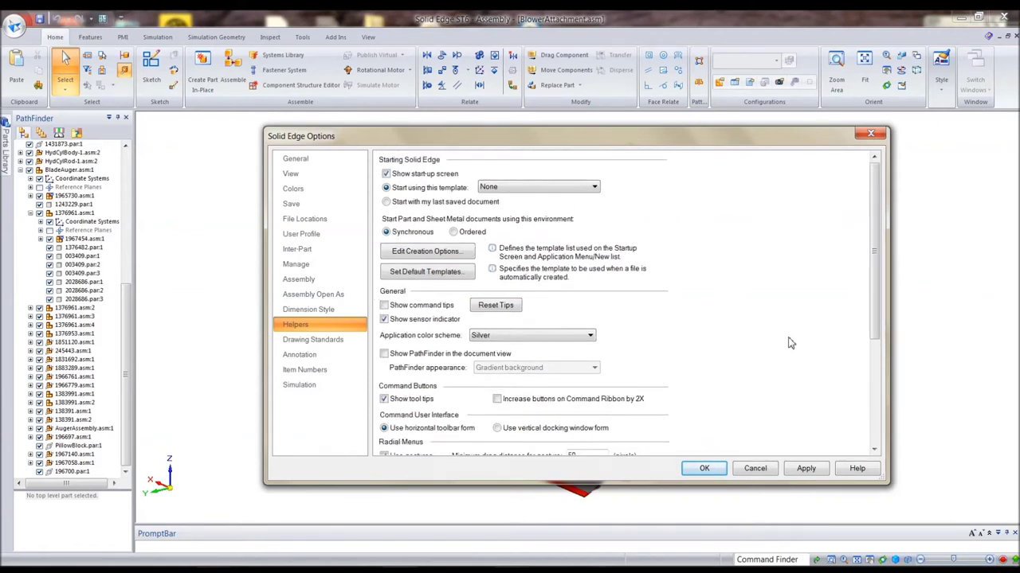
pyautogui.click(297, 280)
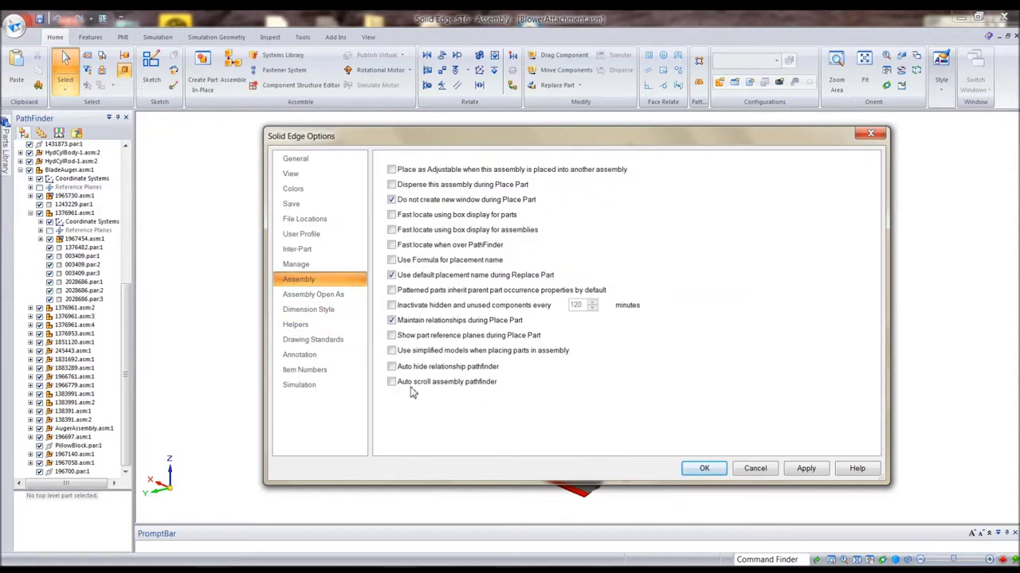
pyautogui.click(391, 383)
pyautogui.click(704, 470)
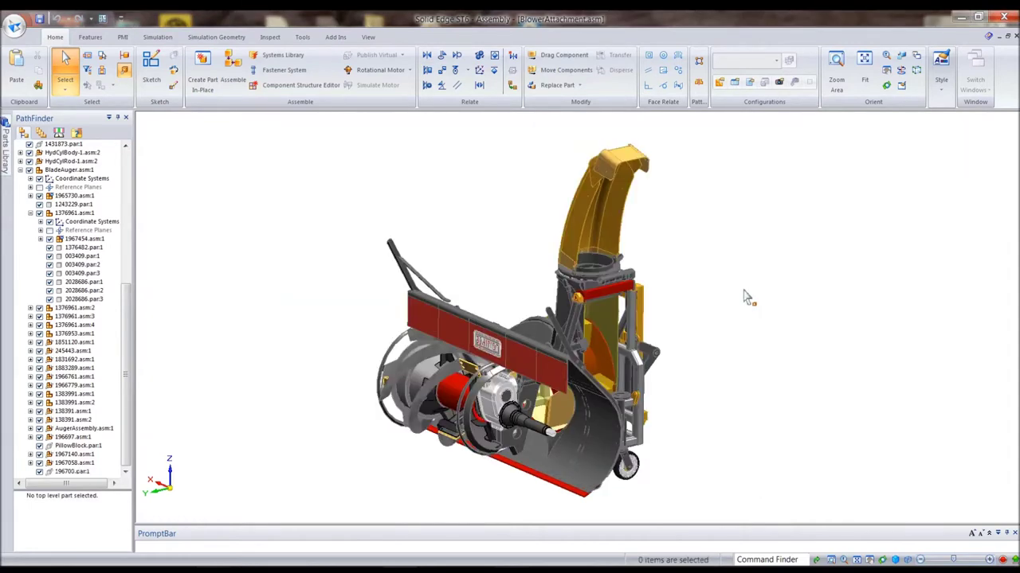
# Test automatic PathFinder scrolling by selecting the end panel with BladeAuger.asm:1 collapsed, and recheck the setting in the Assembly options
pyautogui.click(19, 170)
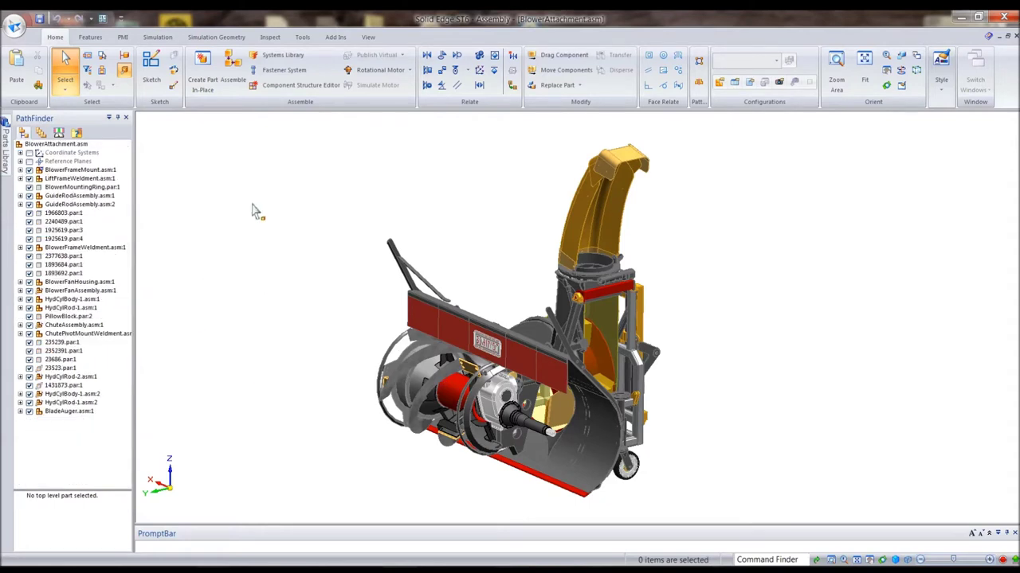
pyautogui.click(421, 323)
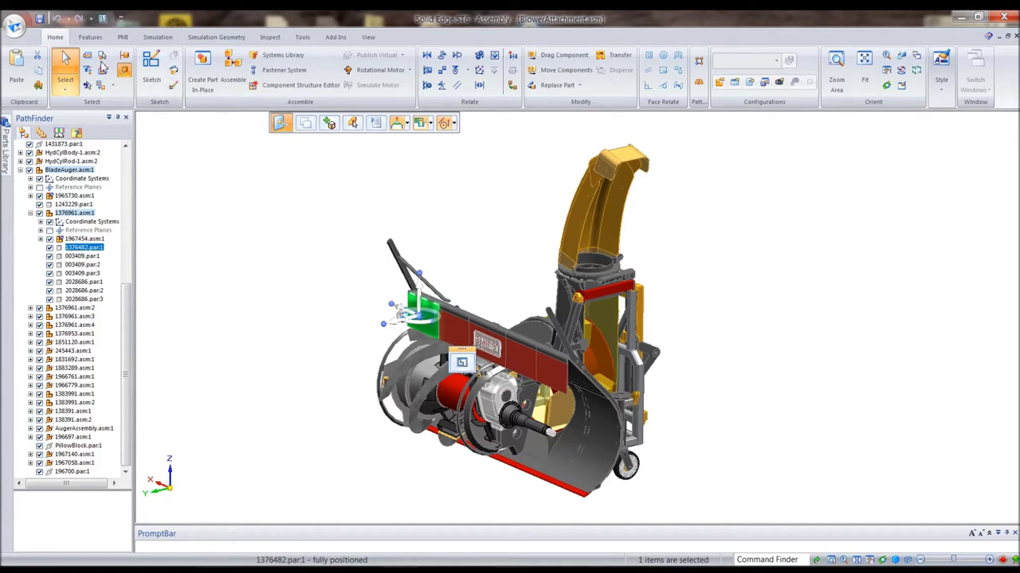
pyautogui.click(14, 26)
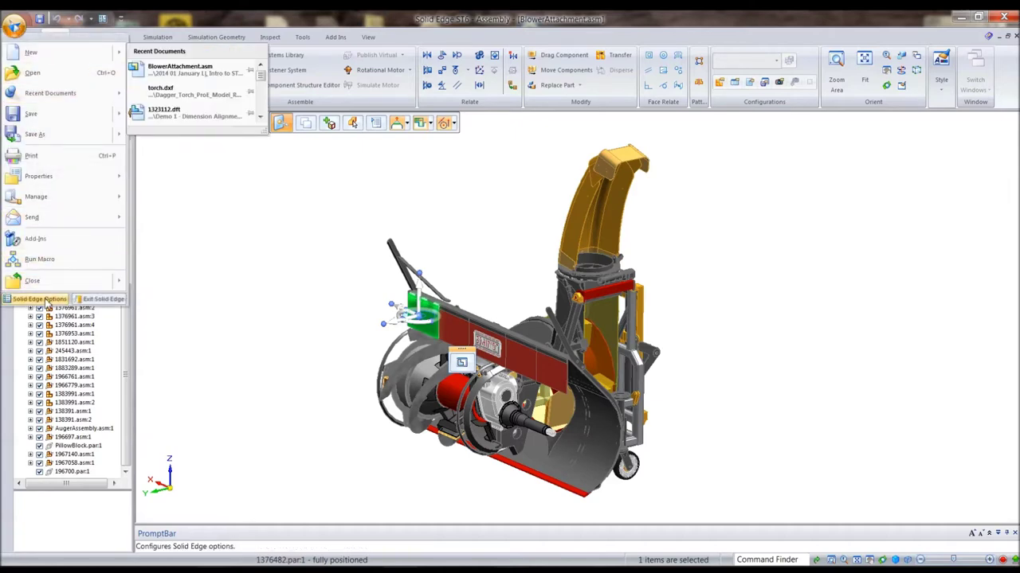
pyautogui.click(38, 299)
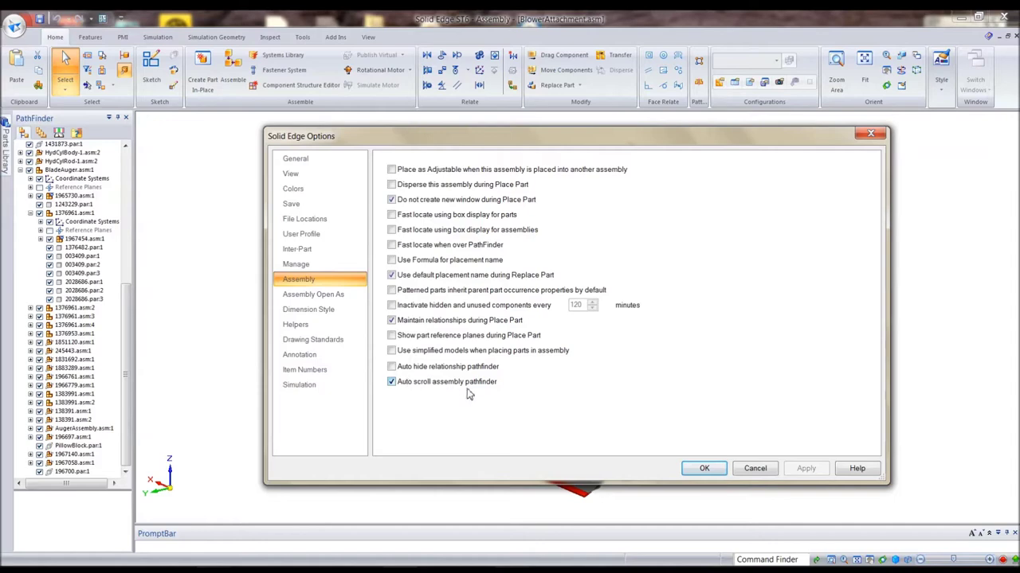
pyautogui.click(752, 469)
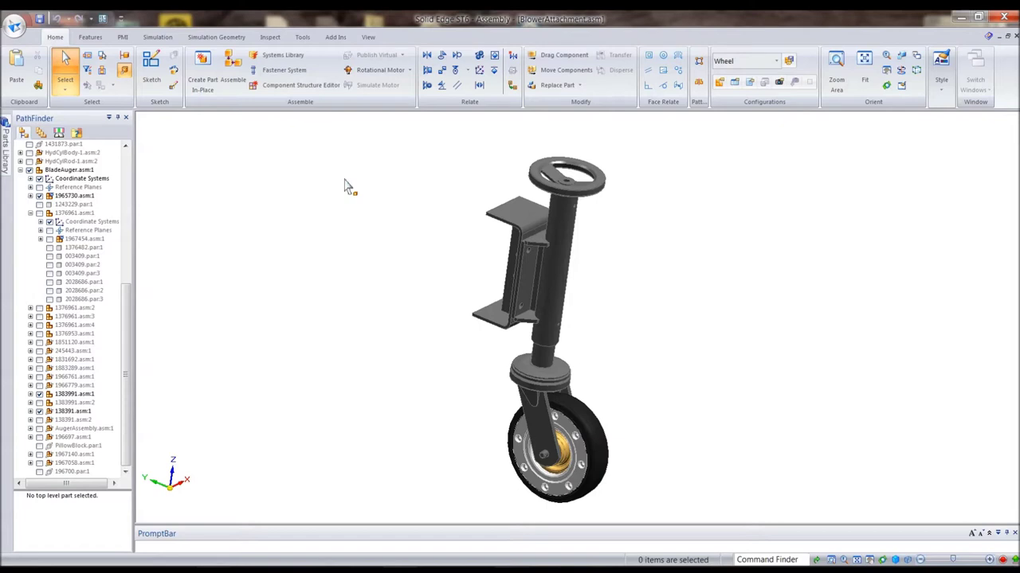
# Examine the wheel assembly and the list of saved display configurations, leaving Wheel active
pyautogui.moveTo(346, 186); pyautogui.dragTo(766, 230, button='middle')
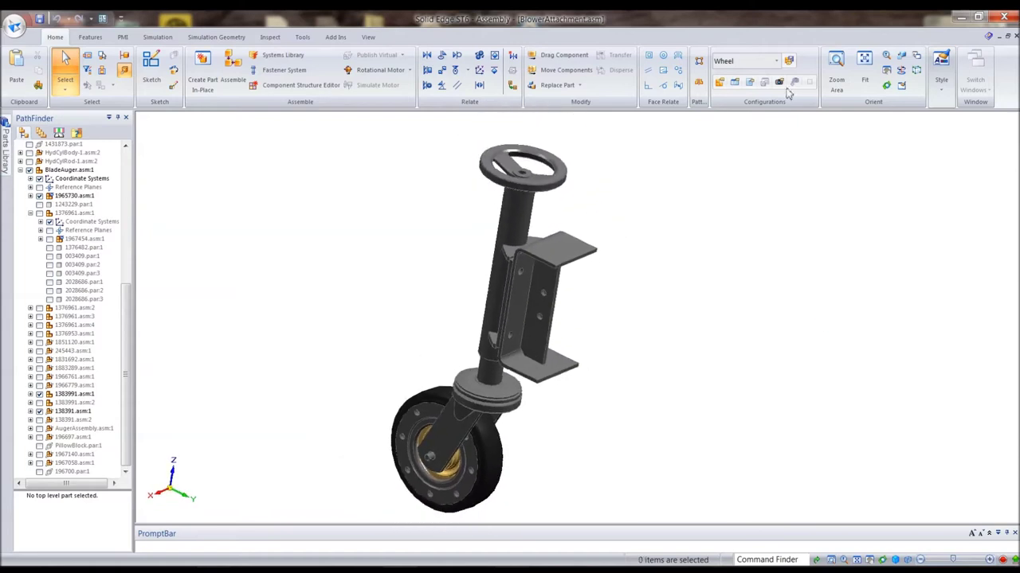
pyautogui.click(777, 64)
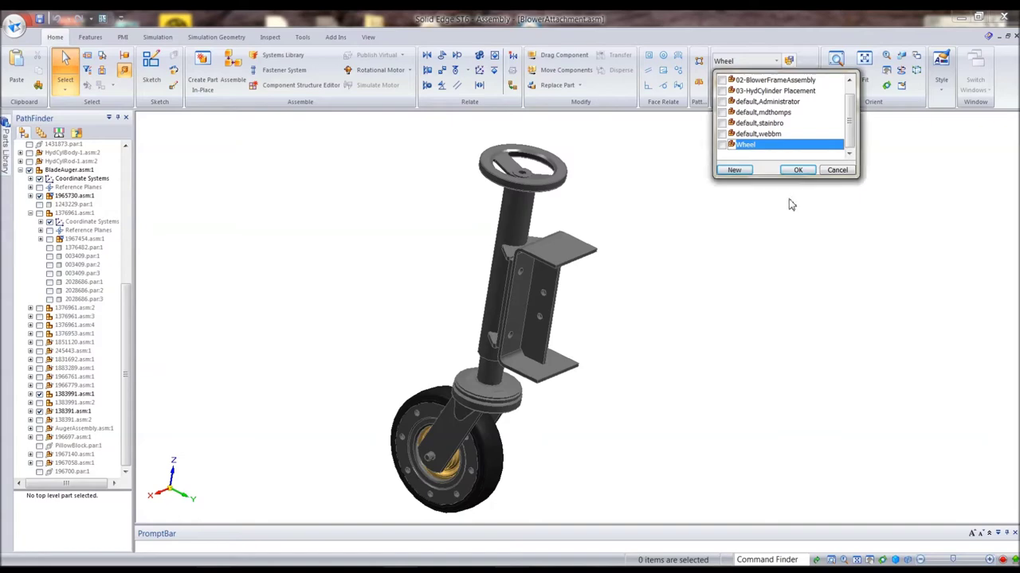
pyautogui.click(837, 171)
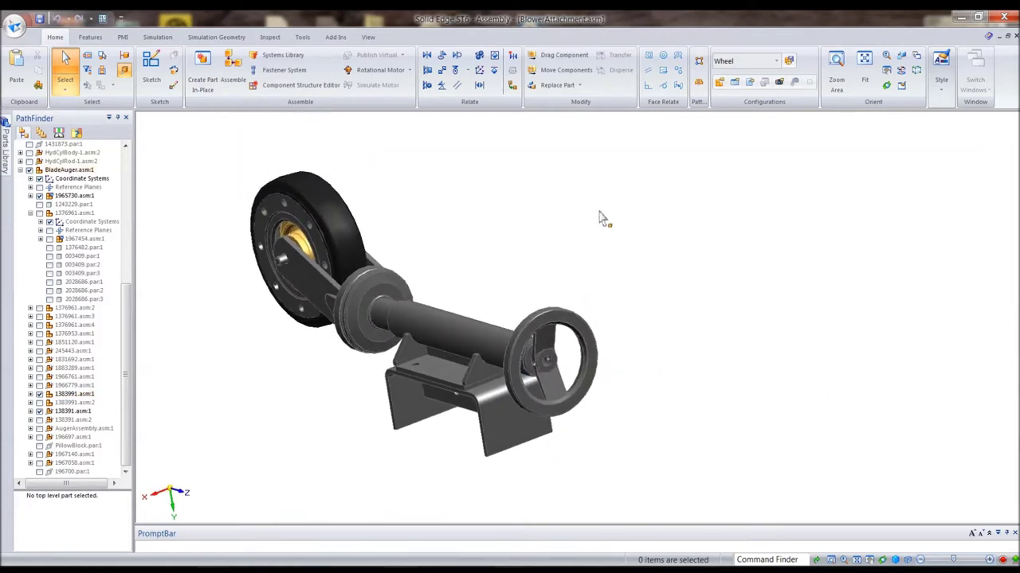
# Start Create Part In-Place with a grounded component, saved to the active assembly location, origin by graphic input, and edited in-place after creation
pyautogui.rightClick(508, 168)
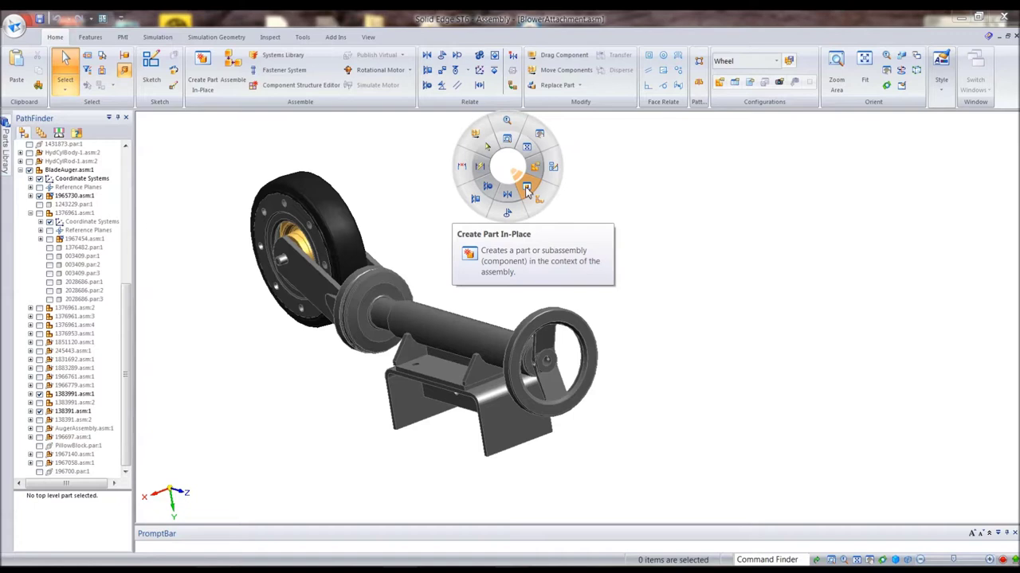
pyautogui.click(527, 189)
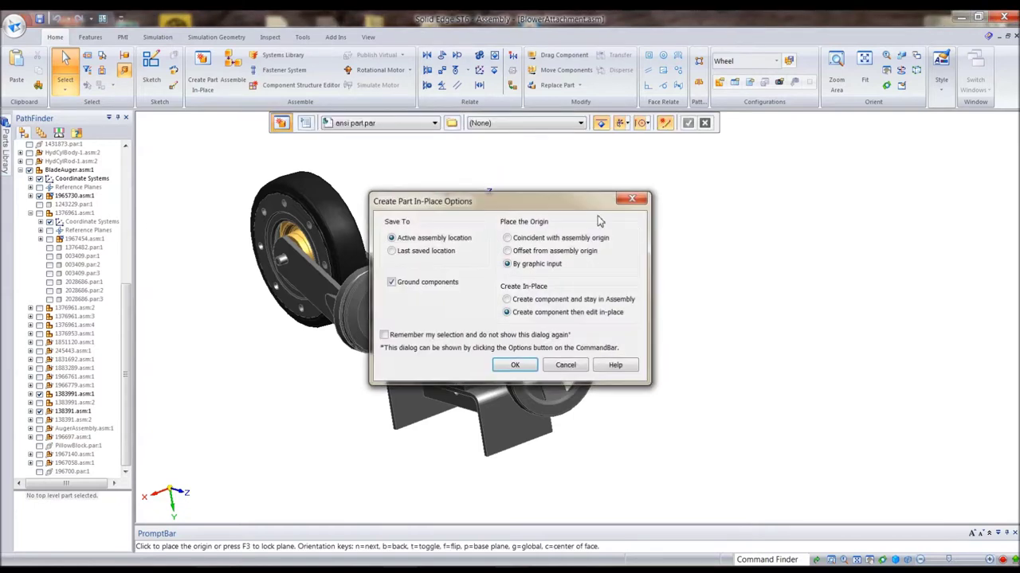
pyautogui.moveTo(545, 204); pyautogui.dragTo(613, 186)
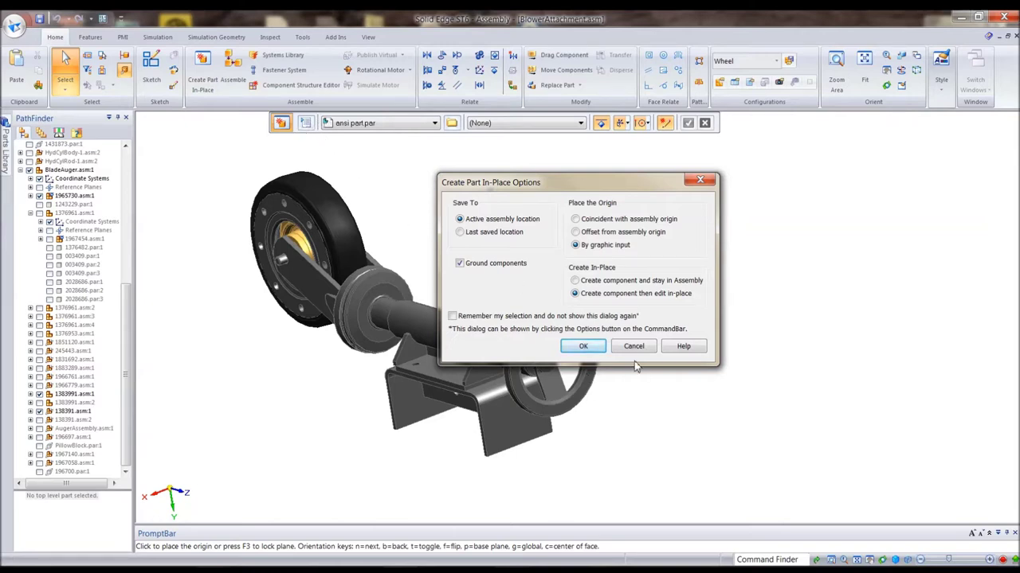
pyautogui.click(585, 348)
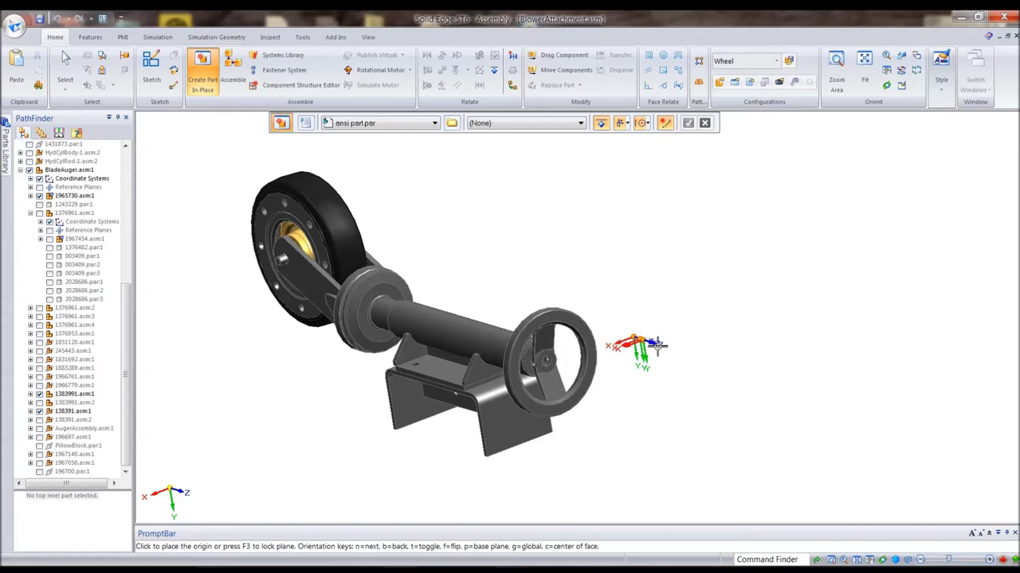
# Keep the ansi part.par template for the new part and set its material to Aluminum, 3004
pyautogui.moveTo(657, 344); pyautogui.dragTo(649, 356, button='middle')
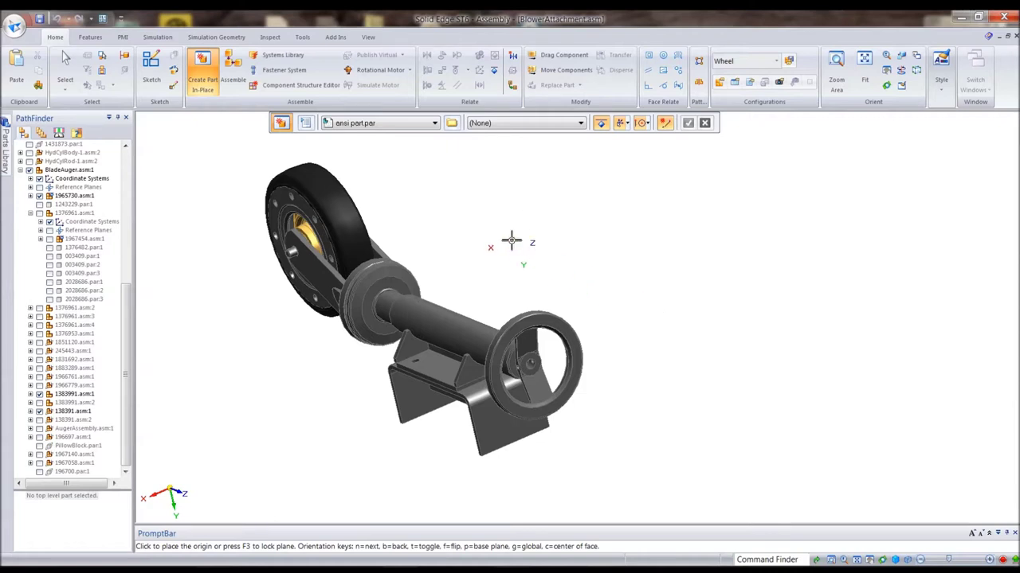
pyautogui.click(434, 125)
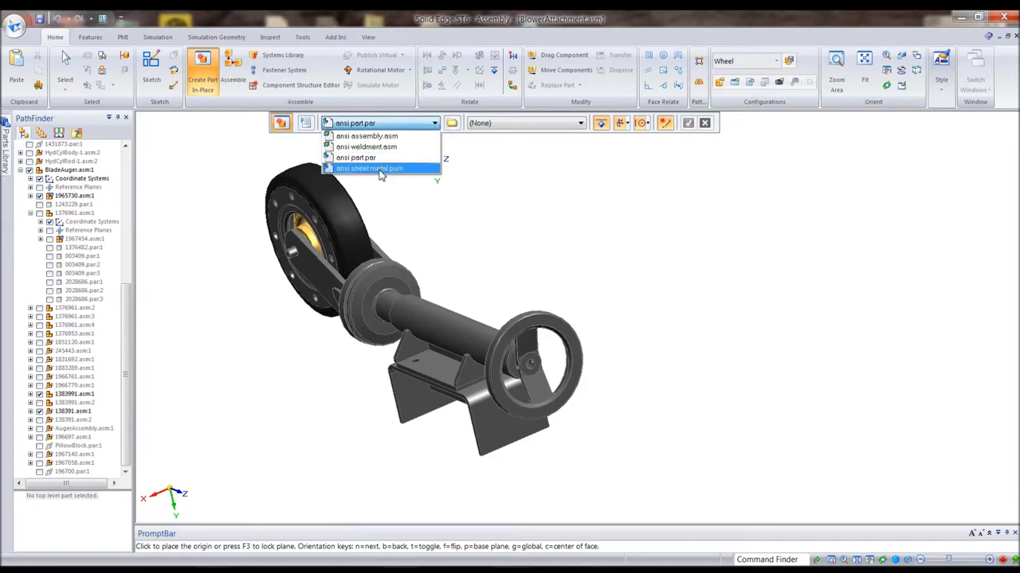
pyautogui.click(391, 123)
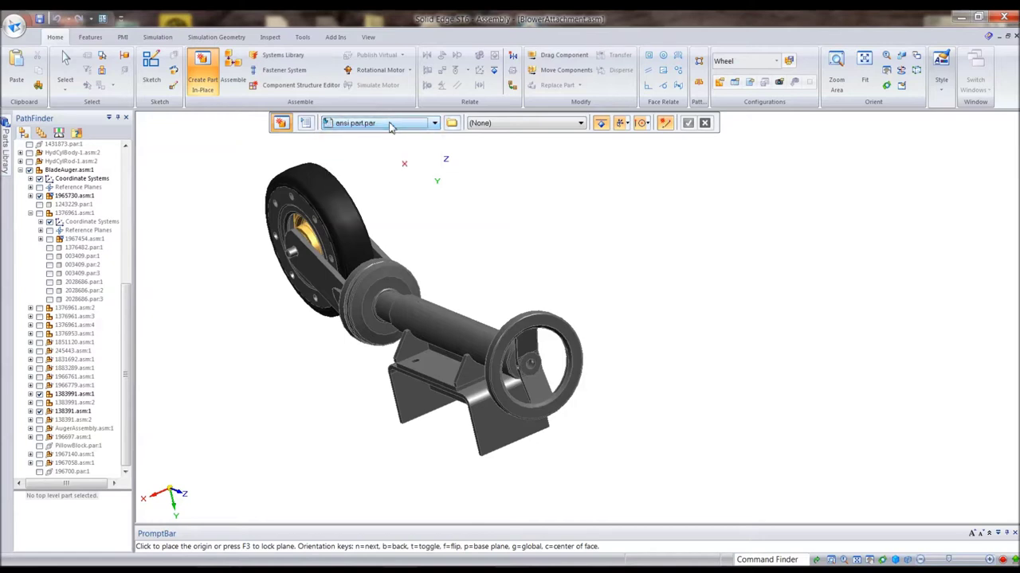
pyautogui.moveTo(454, 209); pyautogui.dragTo(469, 182, button='middle')
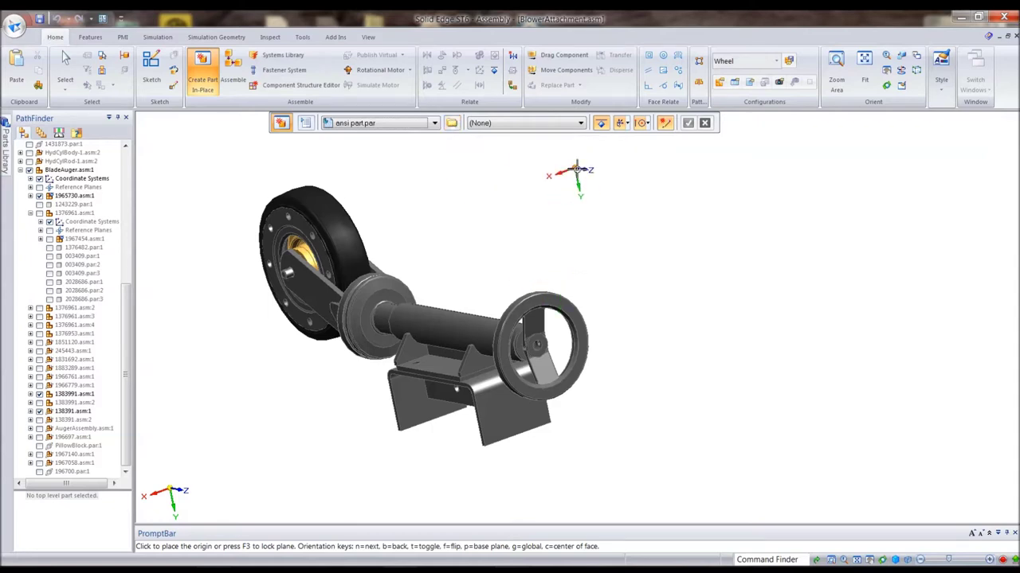
pyautogui.click(580, 122)
pyautogui.moveTo(581, 162)
pyautogui.mouseDown()
pyautogui.moveTo(581, 203)
pyautogui.moveTo(581, 148)
pyautogui.mouseUp()
pyautogui.click(497, 159)
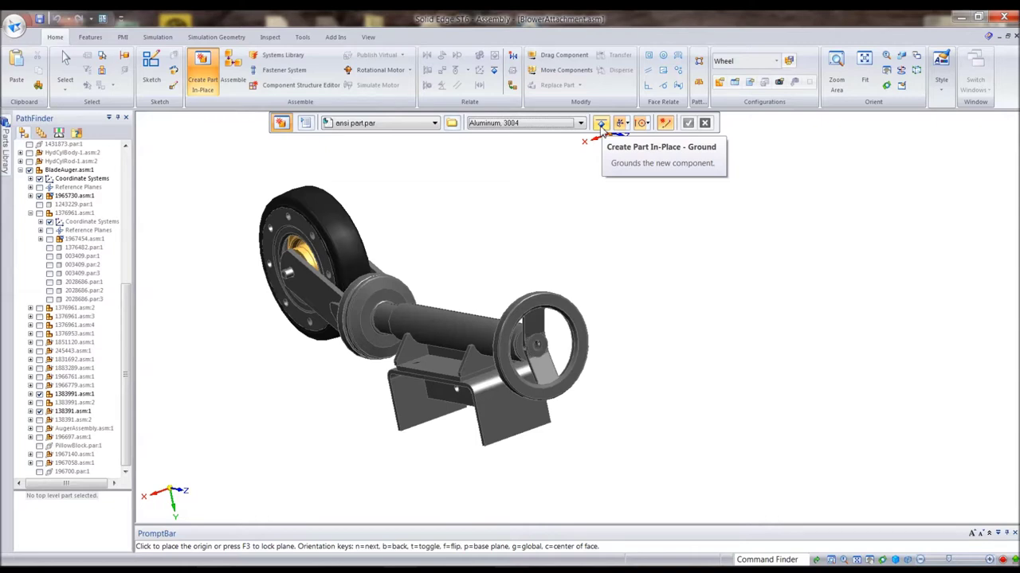
# Set origin placement to By Graphic Input with the Center and End Point keypoint filter, and accept the Create Part In-Place options
pyautogui.click(628, 127)
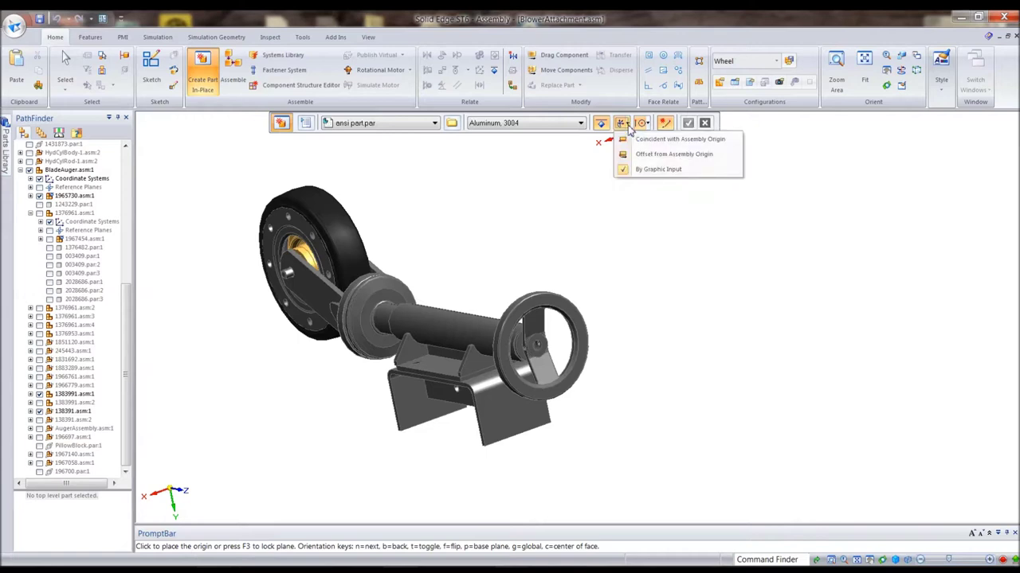
pyautogui.click(661, 169)
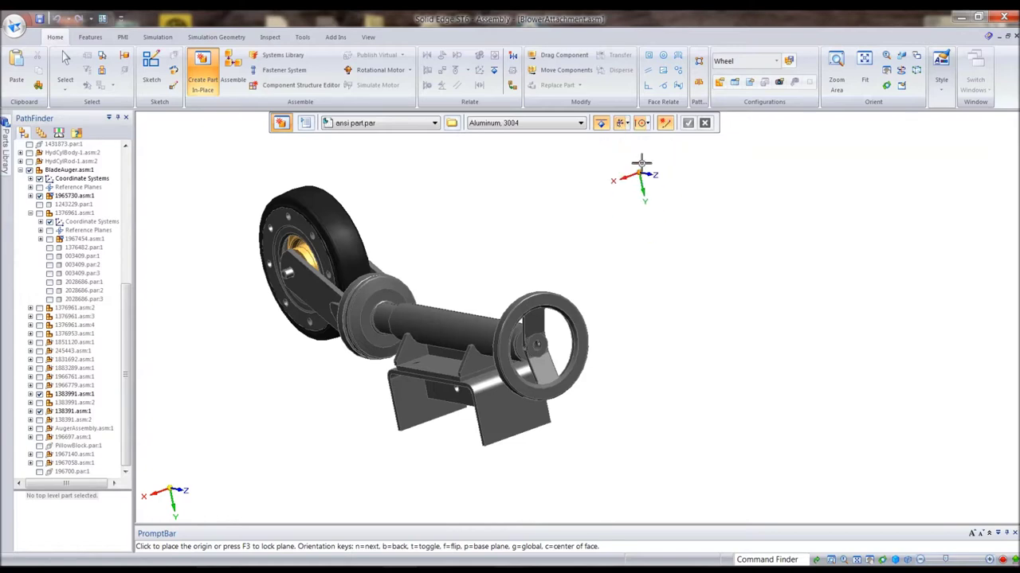
pyautogui.click(645, 123)
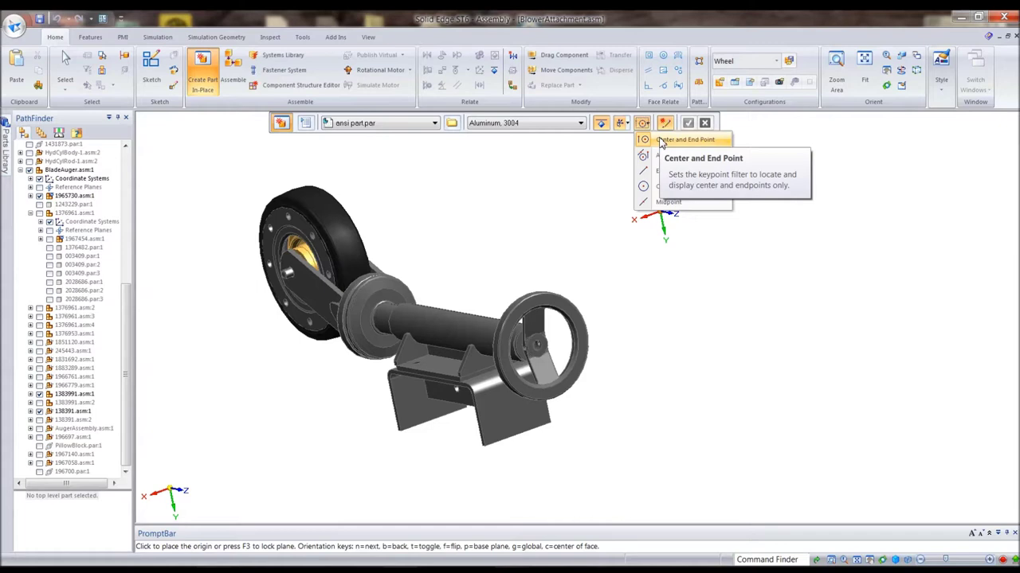
pyautogui.click(660, 141)
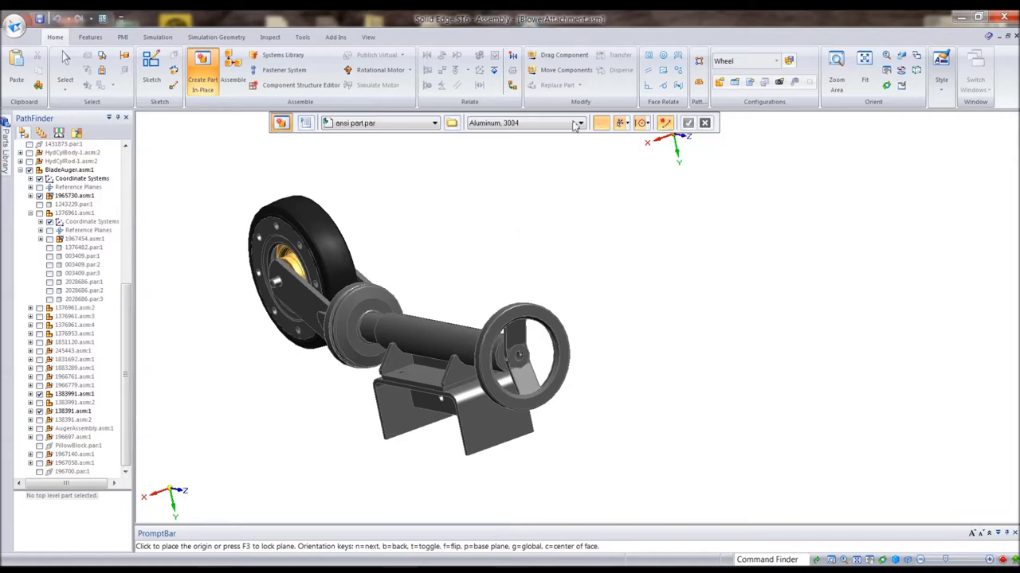
pyautogui.click(304, 125)
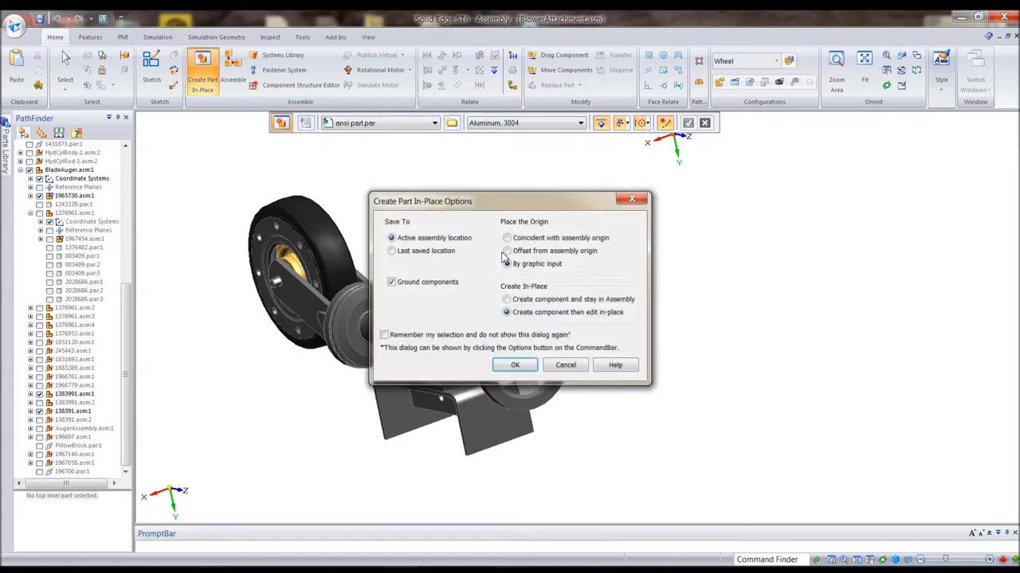
pyautogui.click(516, 365)
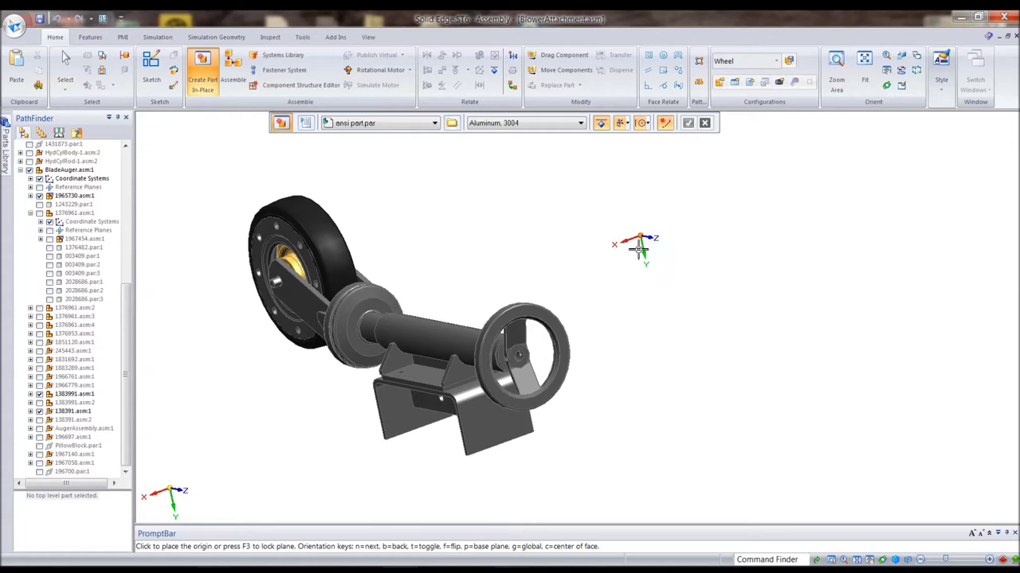
# Activate the handwheel part at the end of the shaft so its edges can be located
pyautogui.moveTo(649, 342)
pyautogui.mouseDown(button='middle')
pyautogui.moveTo(661, 353)
pyautogui.moveTo(733, 333)
pyautogui.moveTo(751, 307)
pyautogui.moveTo(770, 308)
pyautogui.moveTo(758, 357)
pyautogui.moveTo(649, 344)
pyautogui.mouseUp(button='middle')
pyautogui.scroll(2, 629, 334)
pyautogui.moveTo(629, 335)
pyautogui.mouseDown(button='middle')
pyautogui.moveTo(612, 340)
pyautogui.moveTo(637, 344)
pyautogui.moveTo(610, 342)
pyautogui.moveTo(635, 335)
pyautogui.mouseUp(button='middle')
pyautogui.scroll(-3, 635, 335)
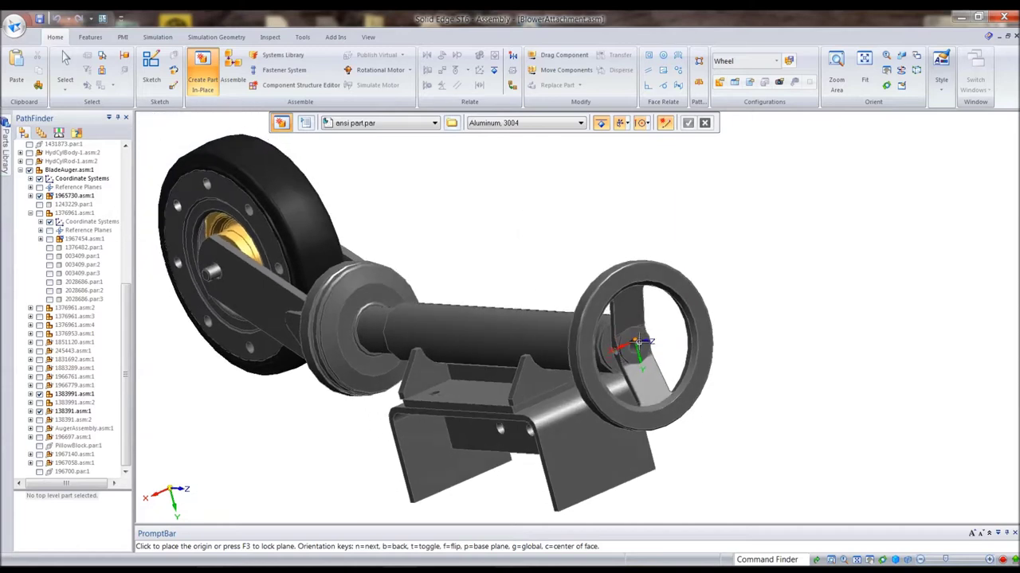
pyautogui.click(125, 57)
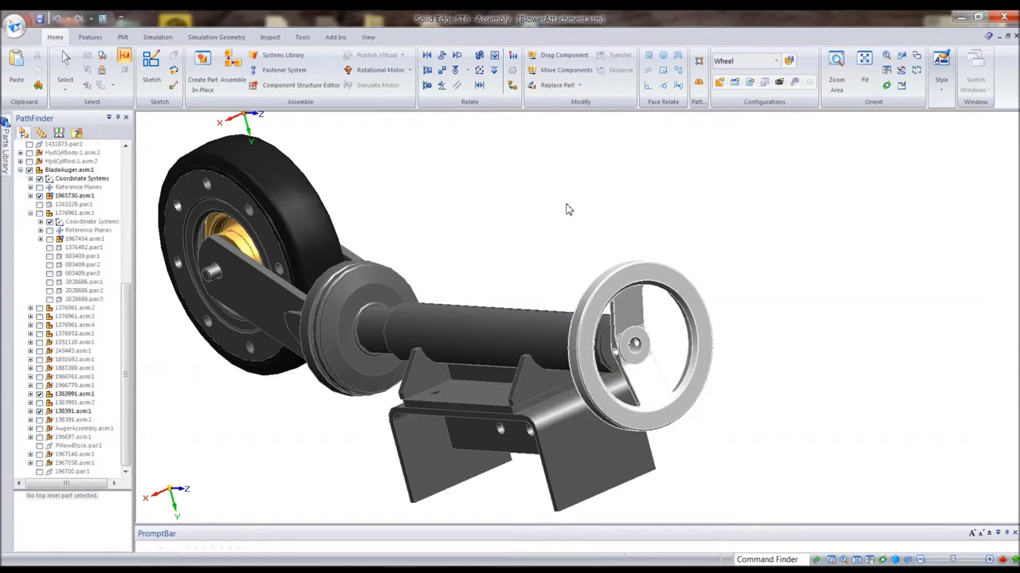
# Place the new part's origin at the center of the handwheel hub's hole, cycling the orientation until Z points along the shaft
pyautogui.scroll(3, 696, 316)
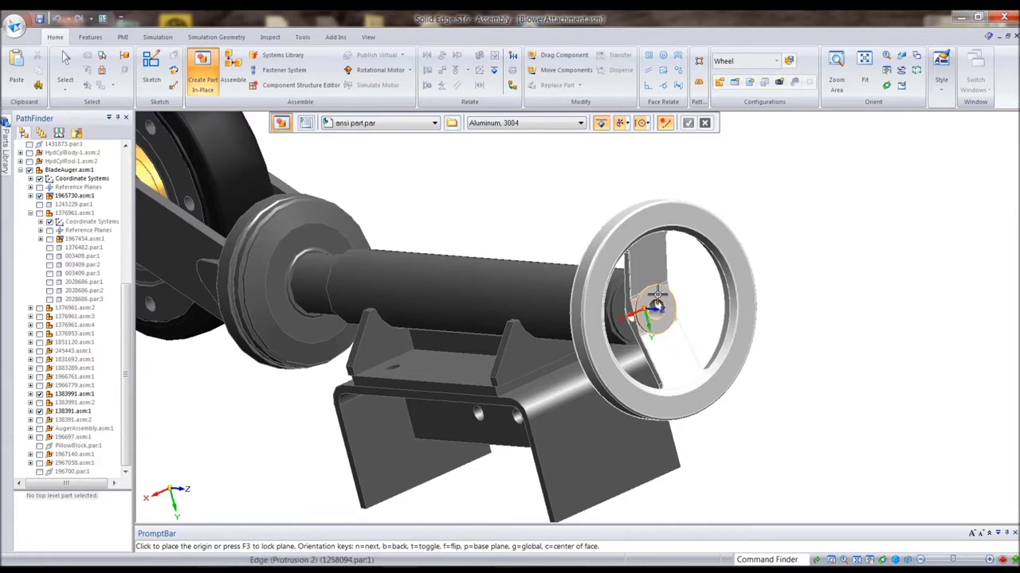
pyautogui.scroll(1, 673, 296)
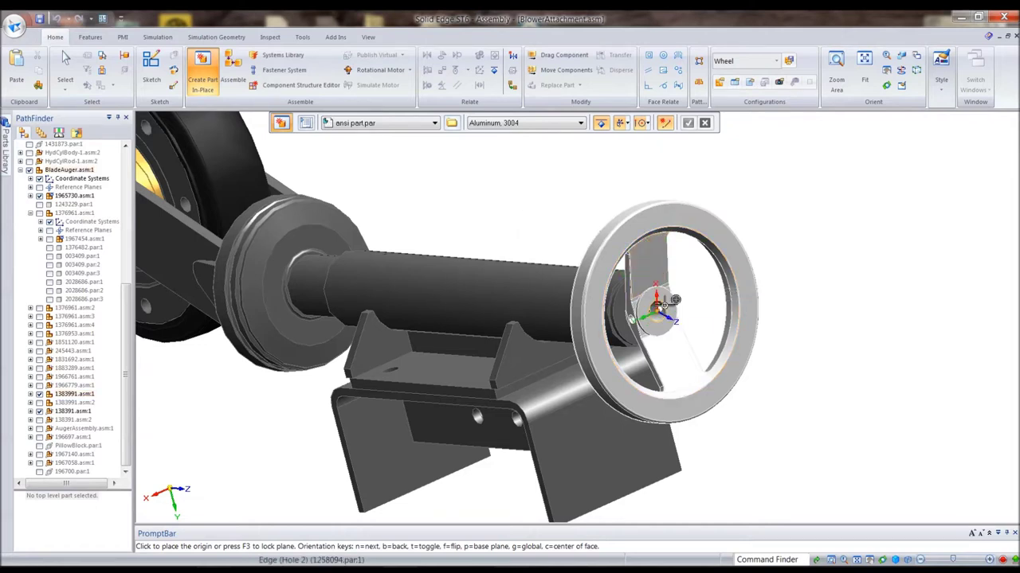
pyautogui.scroll(3, 677, 314)
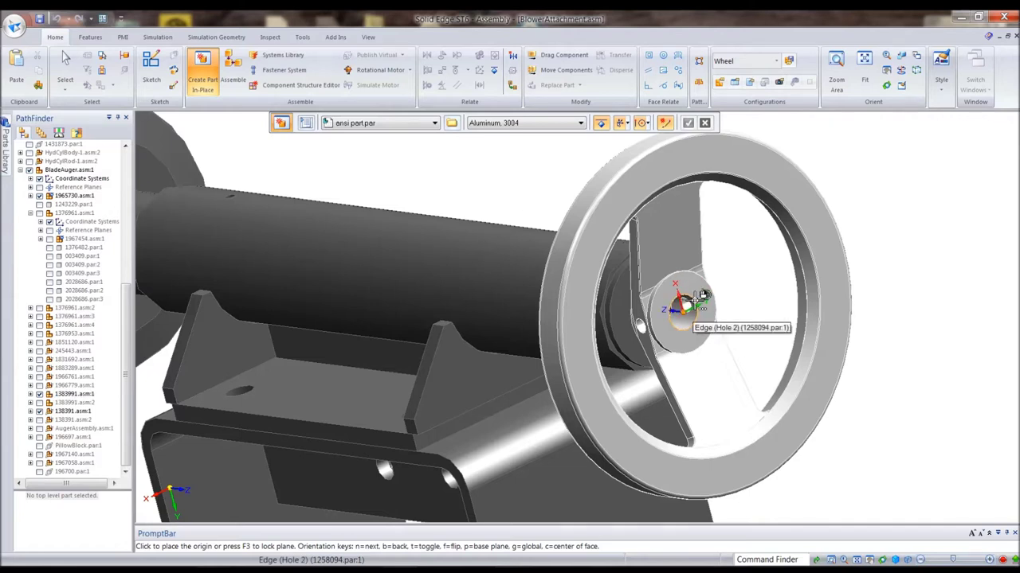
pyautogui.press('n')
pyautogui.press('n')
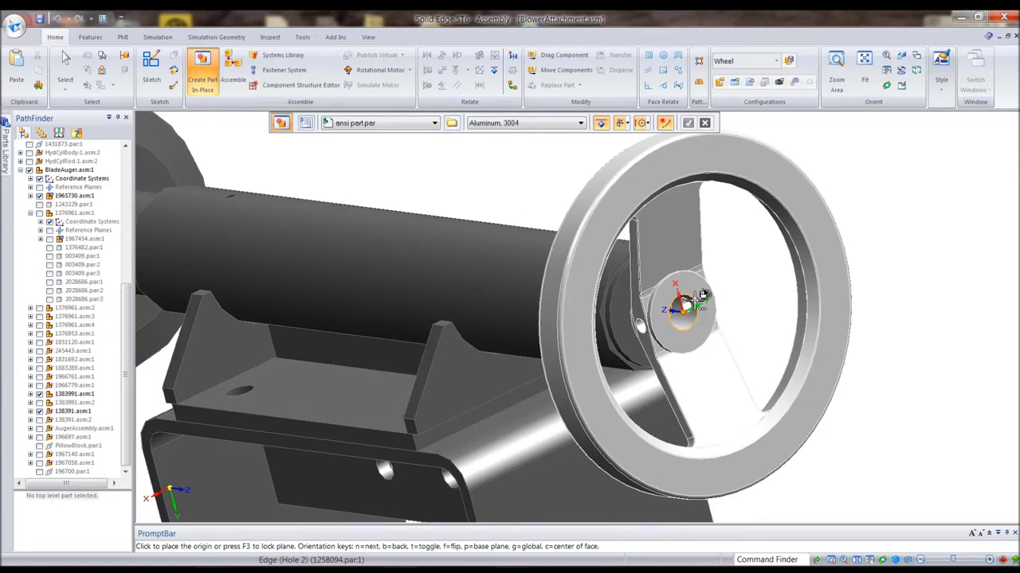
pyautogui.click(700, 297)
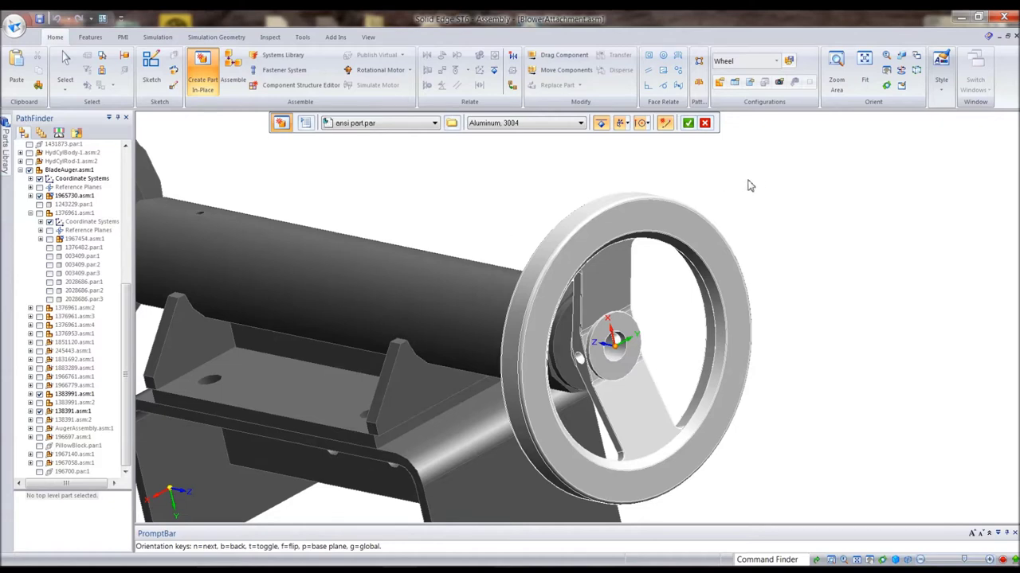
# Accept the origin placement and save the new part as Part1.par in the assembly folder, overwriting the existing file
pyautogui.click(689, 123)
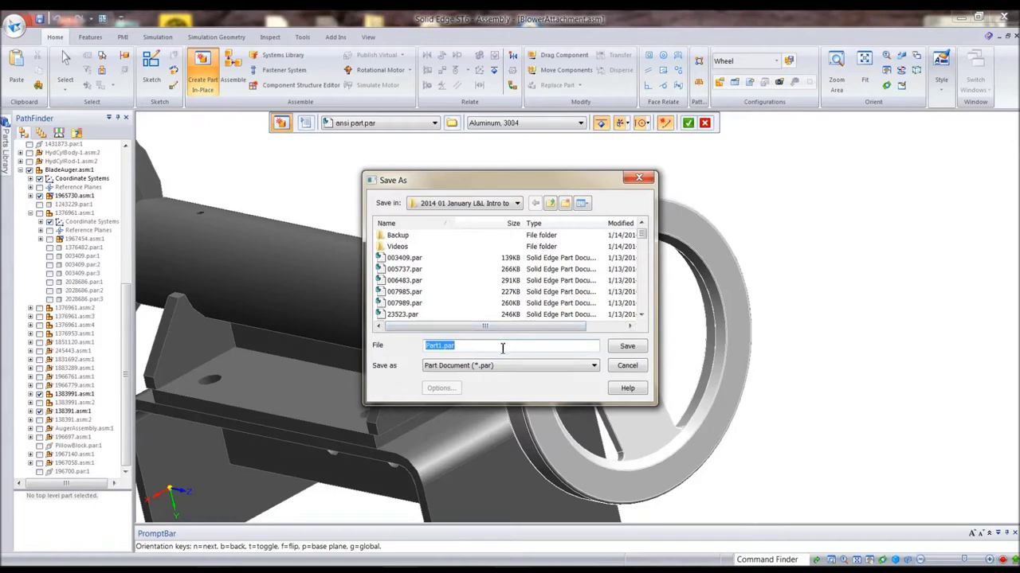
pyautogui.click(441, 344)
pyautogui.click(626, 347)
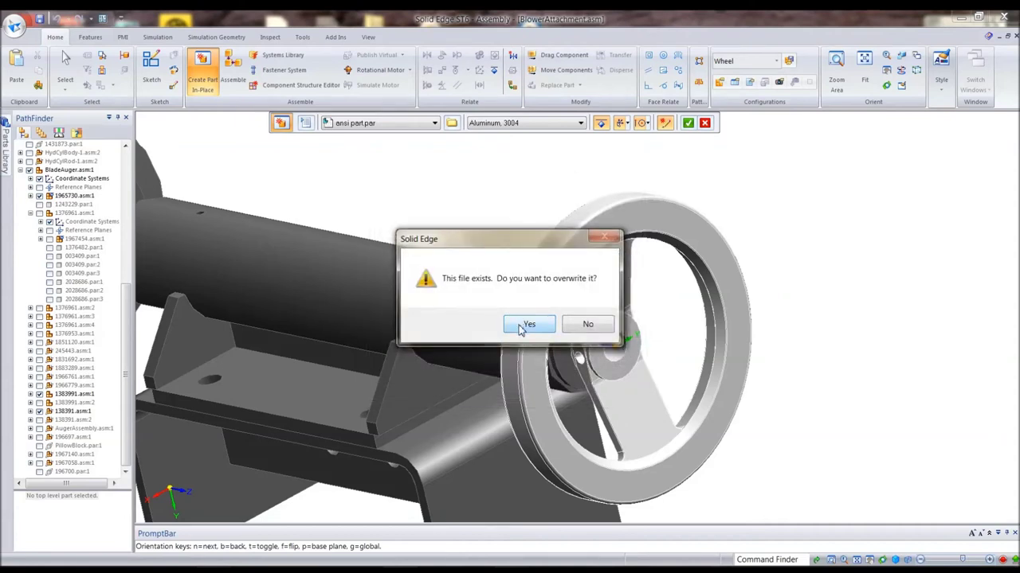
pyautogui.click(525, 327)
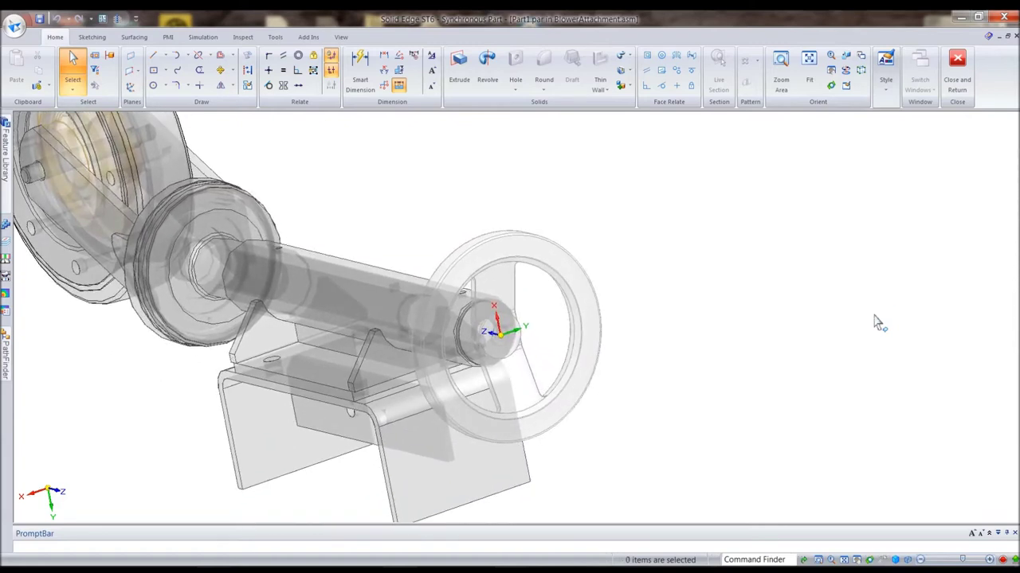
# Project the handwheel hub face's inner and outer circular edges onto the base plane using Project to Sketch with Tangent Face Chain selection
pyautogui.scroll(5, 868, 303)
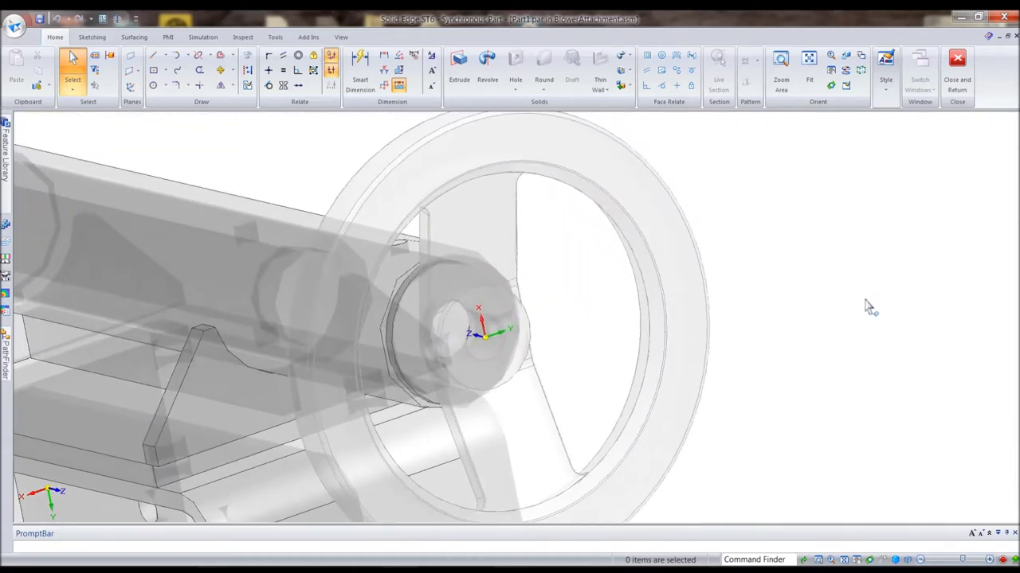
pyautogui.click(248, 58)
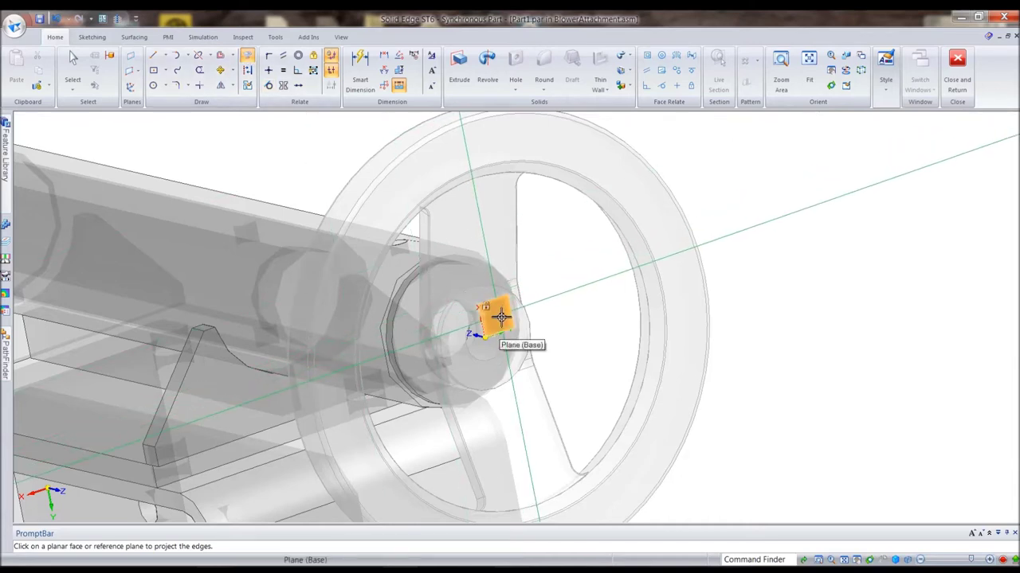
pyautogui.click(500, 317)
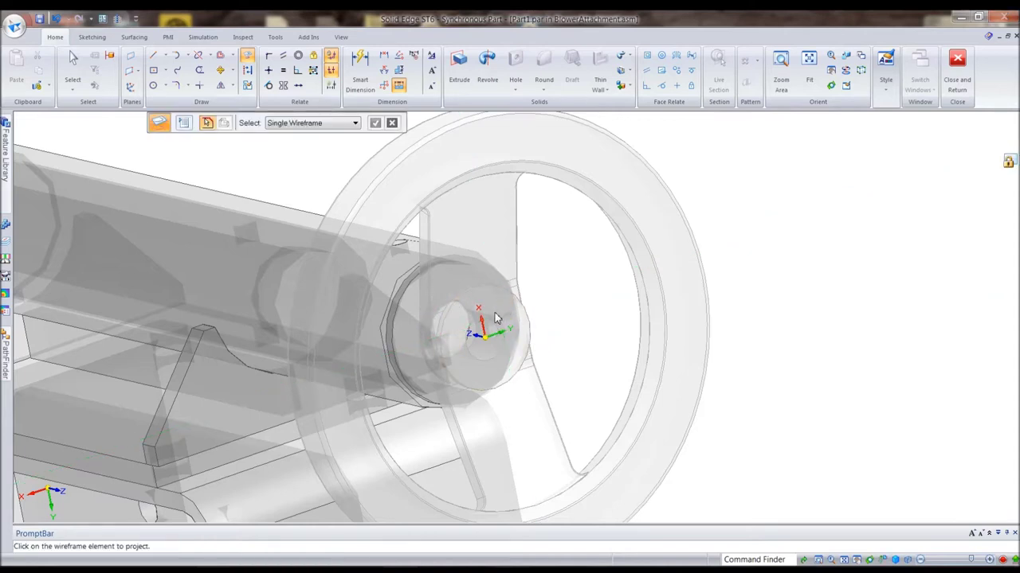
pyautogui.click(341, 126)
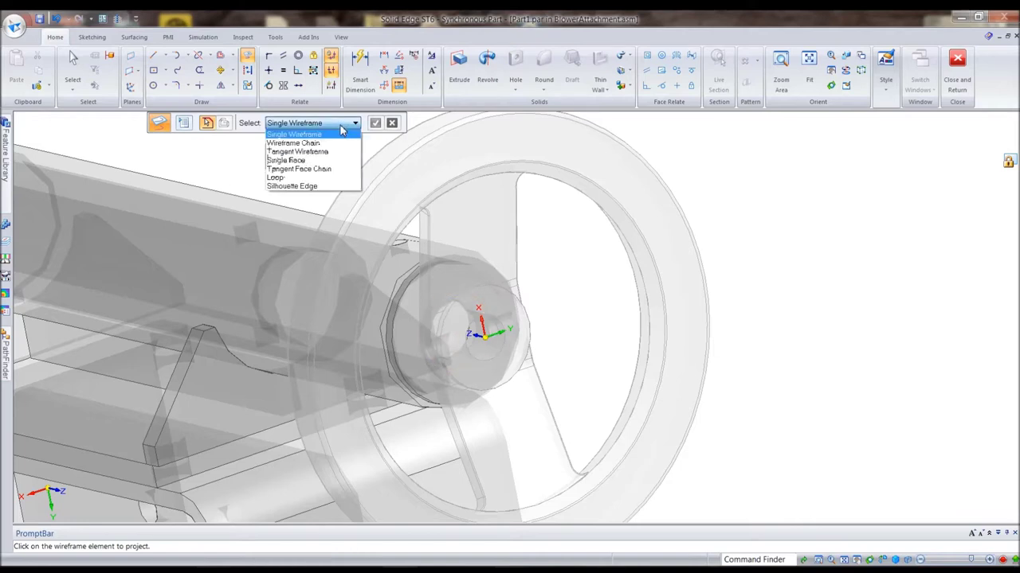
pyautogui.click(309, 169)
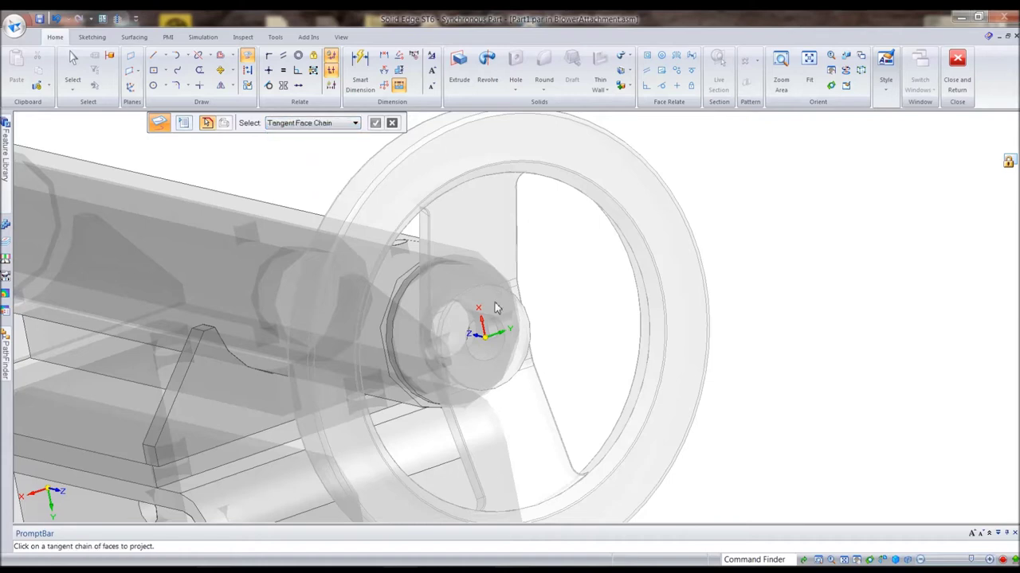
pyautogui.click(314, 126)
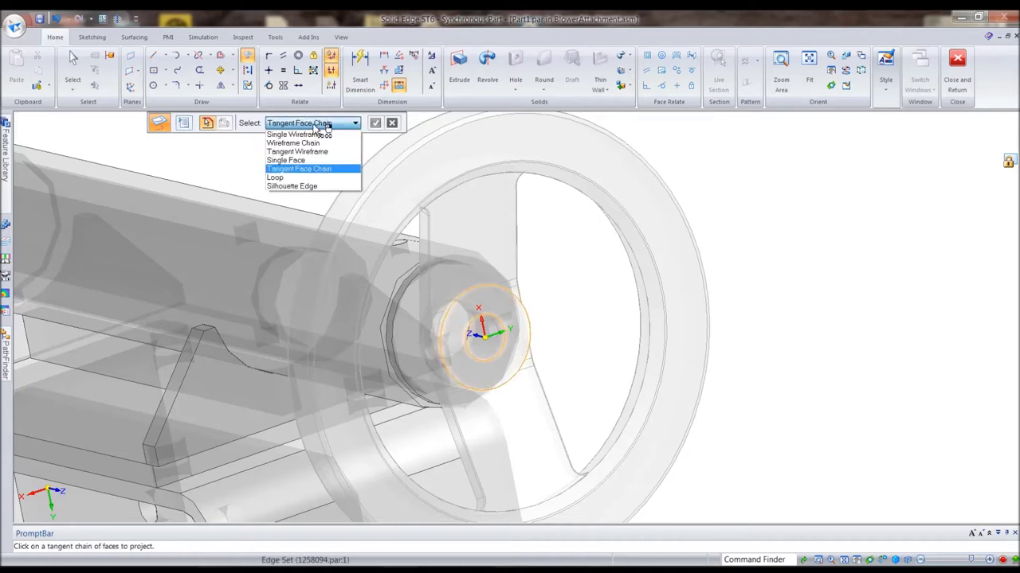
pyautogui.click(307, 169)
pyautogui.click(505, 313)
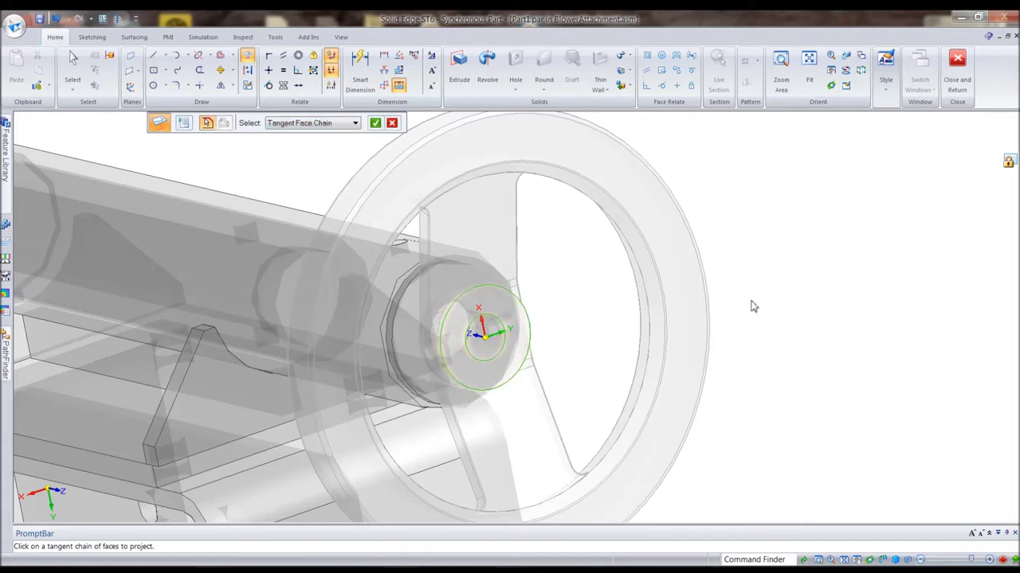
pyautogui.rightClick(795, 211)
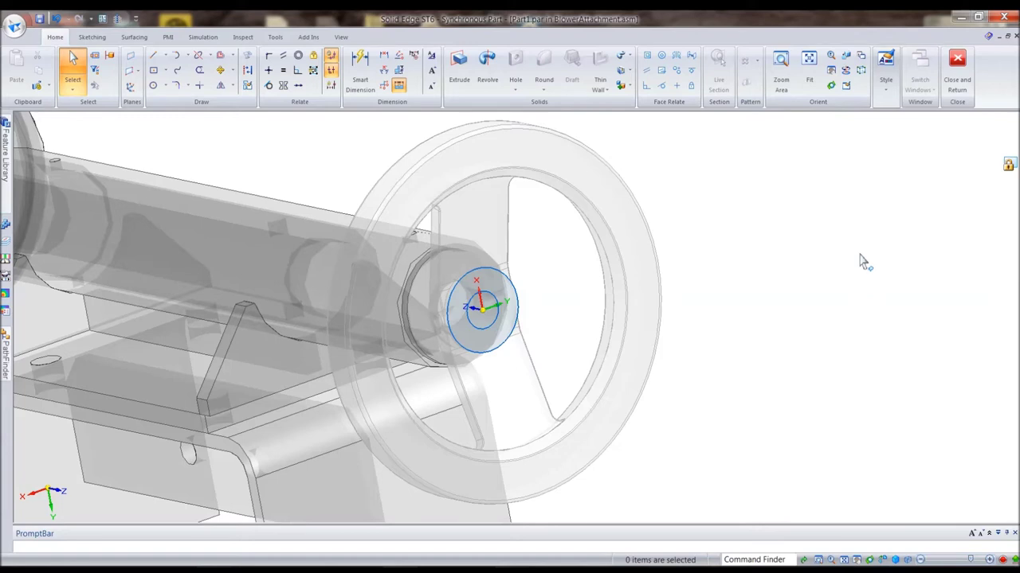
# Start an extrusion of the ring between the two projected hub circles, with Include Internal Loops, and accept the region
pyautogui.click(459, 72)
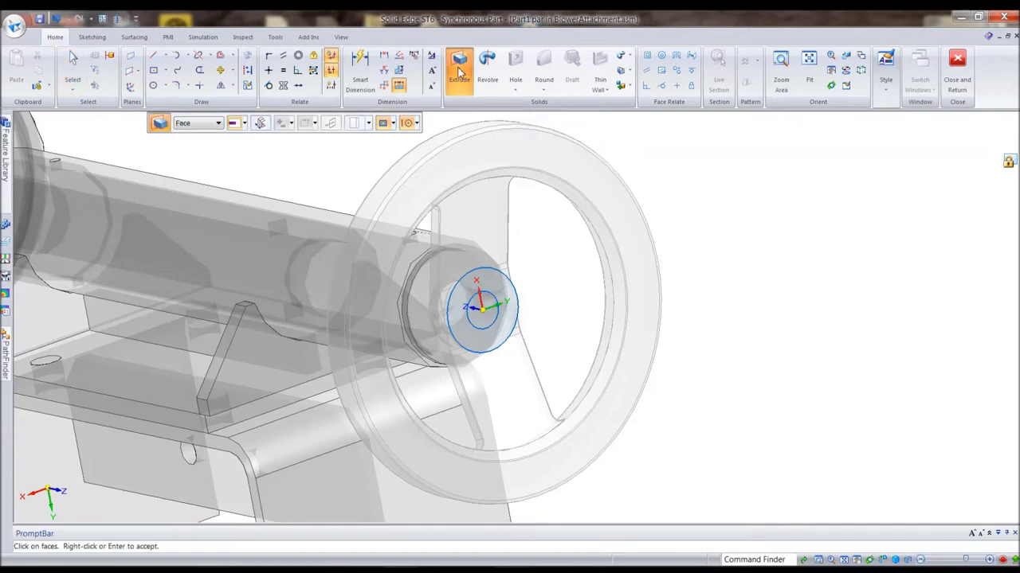
pyautogui.click(391, 124)
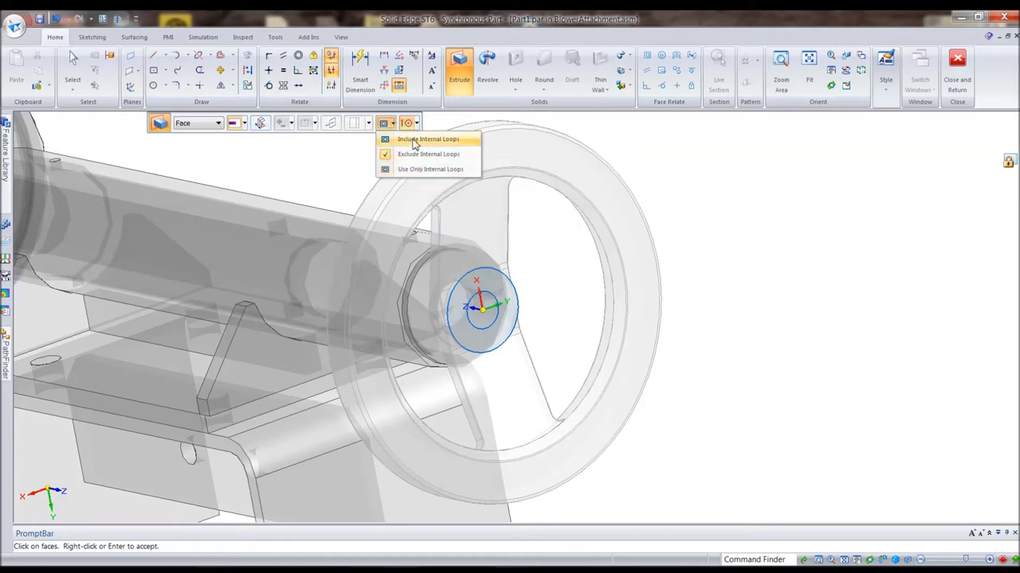
pyautogui.click(413, 141)
pyautogui.click(393, 125)
pyautogui.click(411, 141)
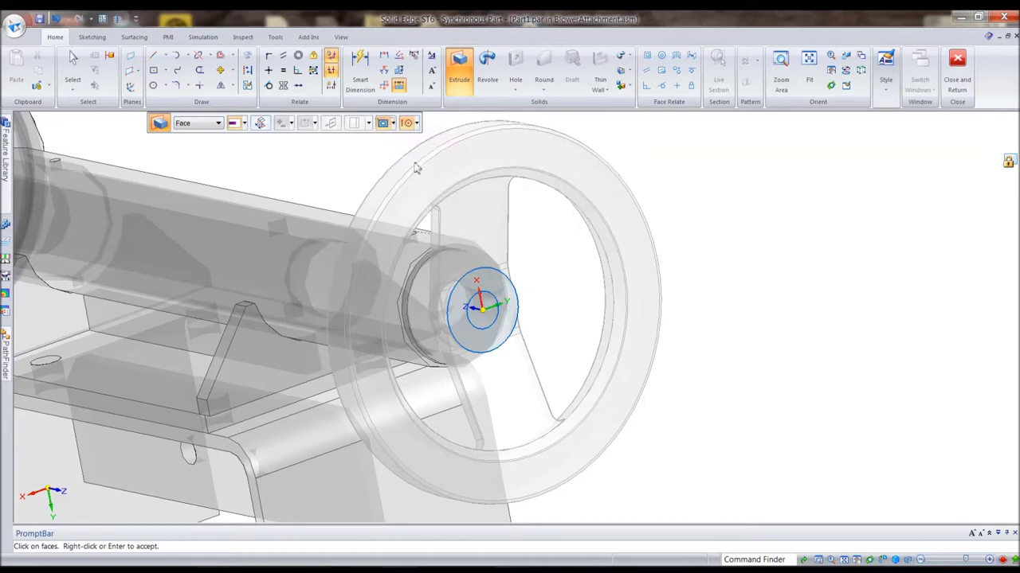
pyautogui.click(517, 296)
pyautogui.rightClick(555, 275)
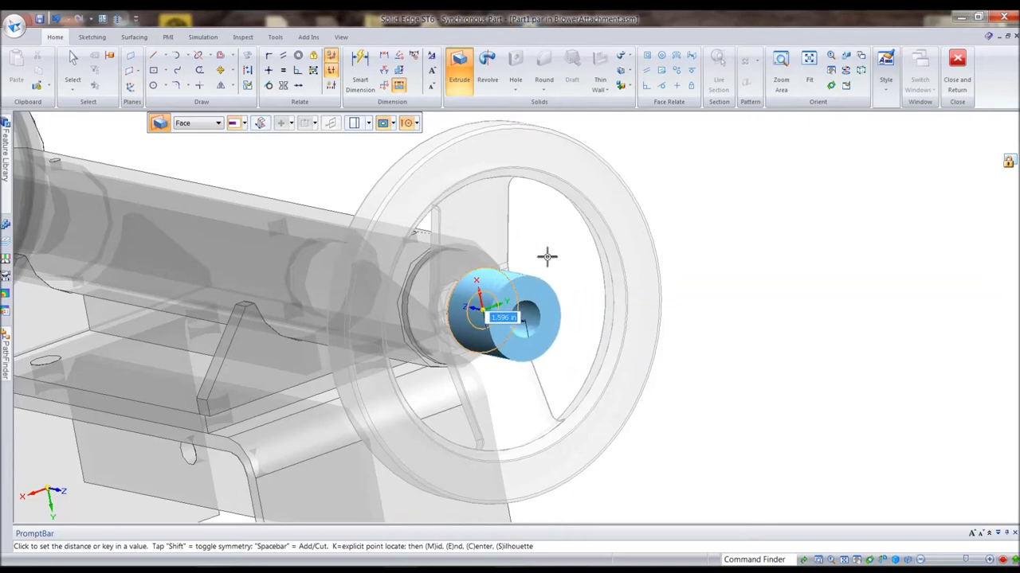
# Preview the hub extrusion with Exclude Internal Loops and with Use Only Internal Loops
pyautogui.click(390, 123)
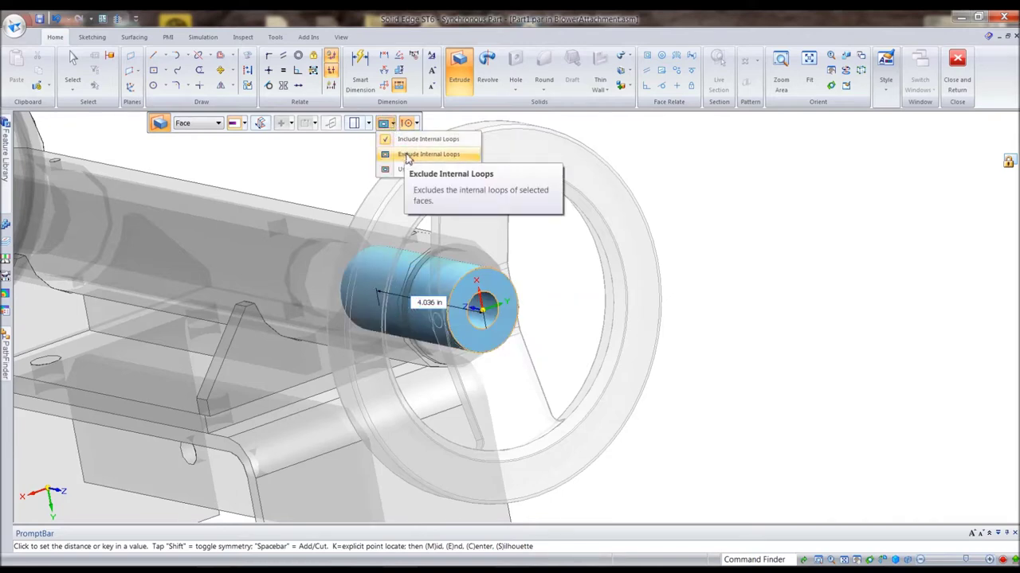
pyautogui.click(409, 156)
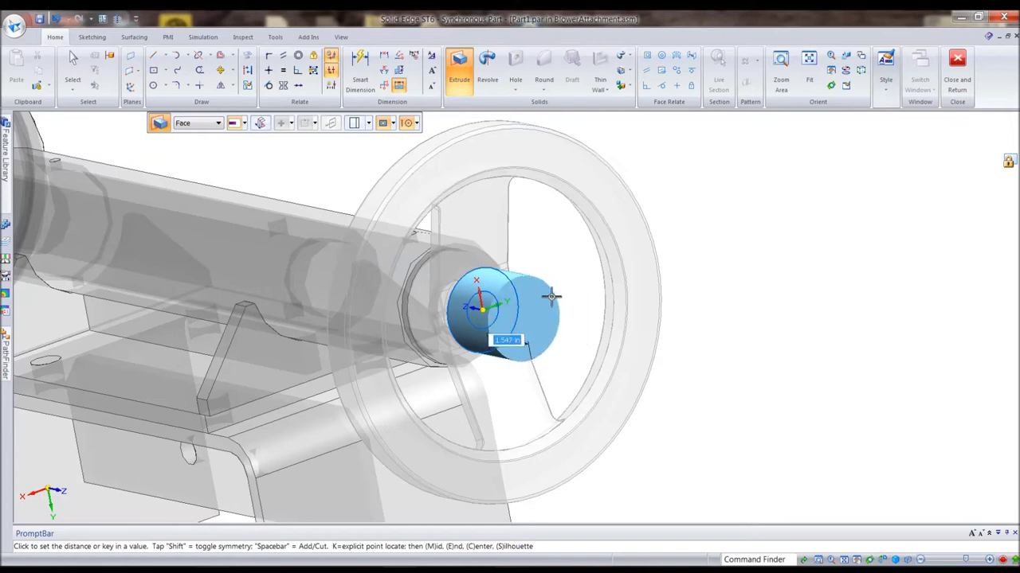
pyautogui.click(392, 124)
pyautogui.click(409, 168)
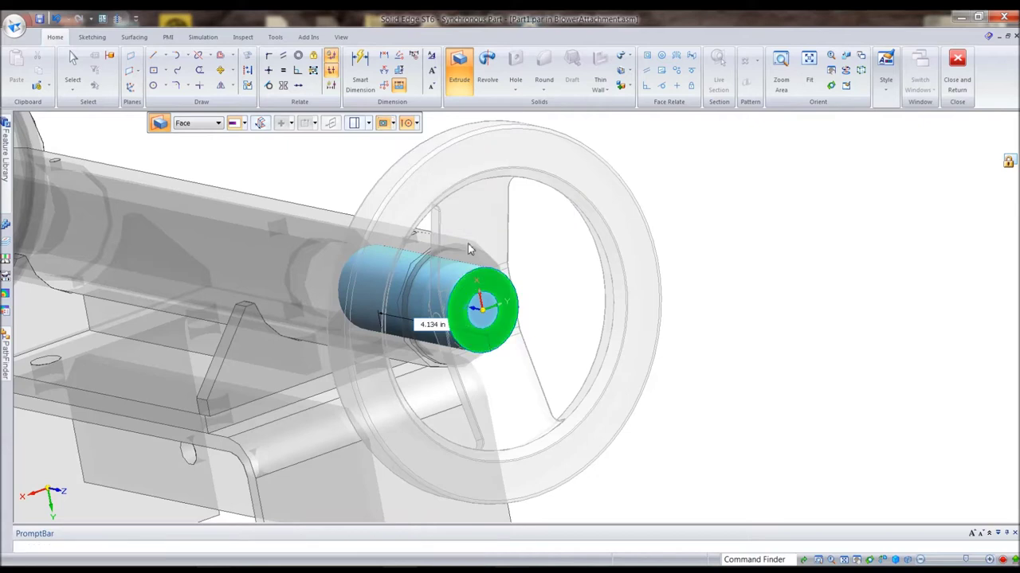
pyautogui.rightClick(468, 249)
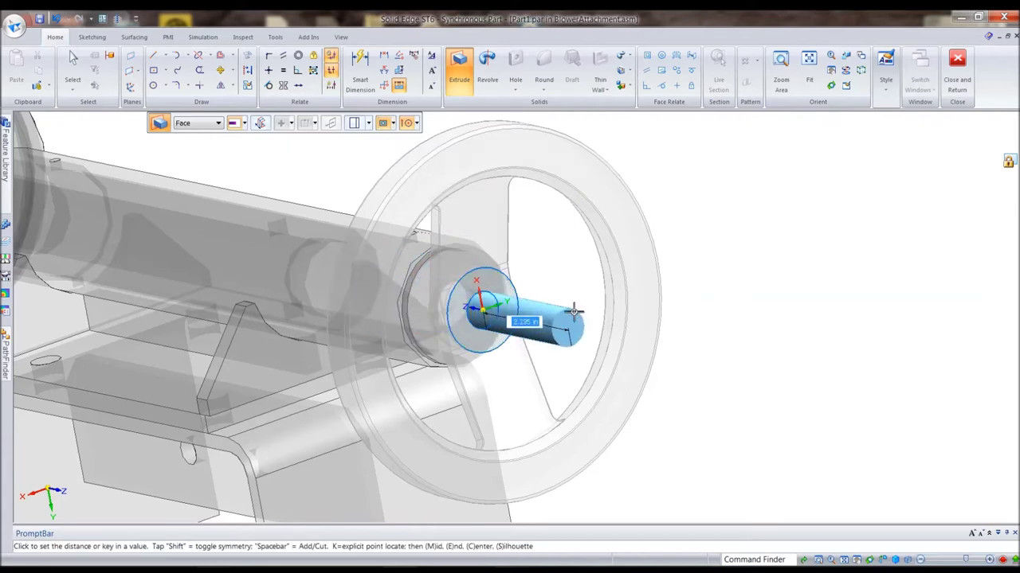
# Set the extrusion back to Include Internal Loops and extrude the ring about 1.7 in outward from the hub face
pyautogui.click(391, 126)
pyautogui.click(409, 140)
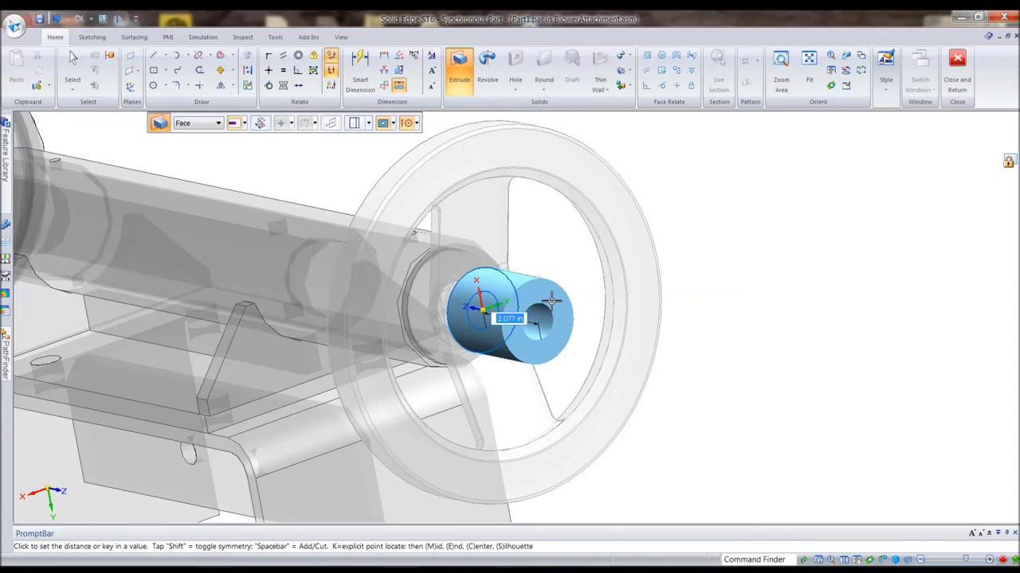
pyautogui.click(544, 301)
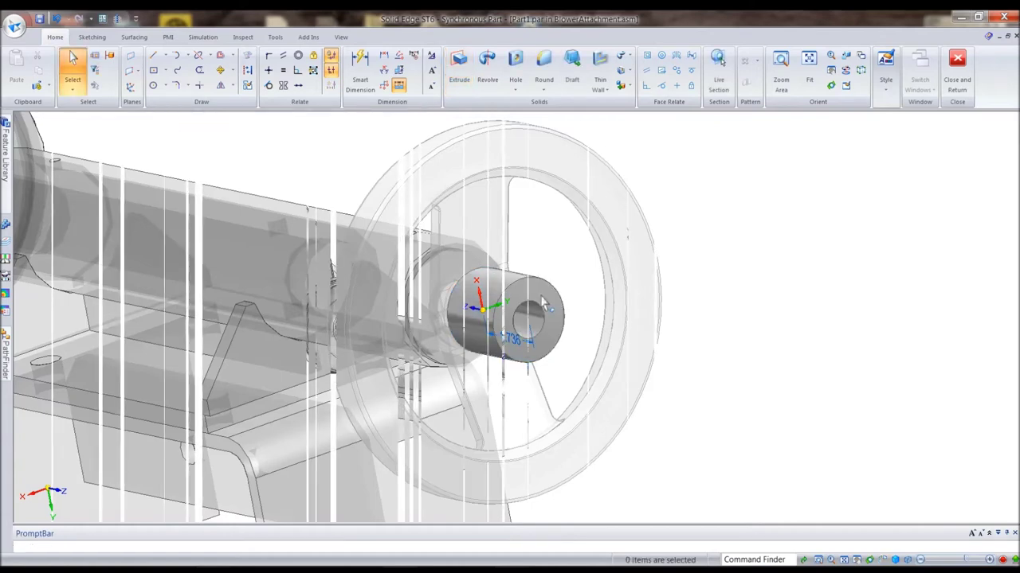
# Sketch a closed four-sided outline with lines on the planar face of part 1384023.par, extending sideways from below the smaller pulley
pyautogui.scroll(-5, 557, 295)
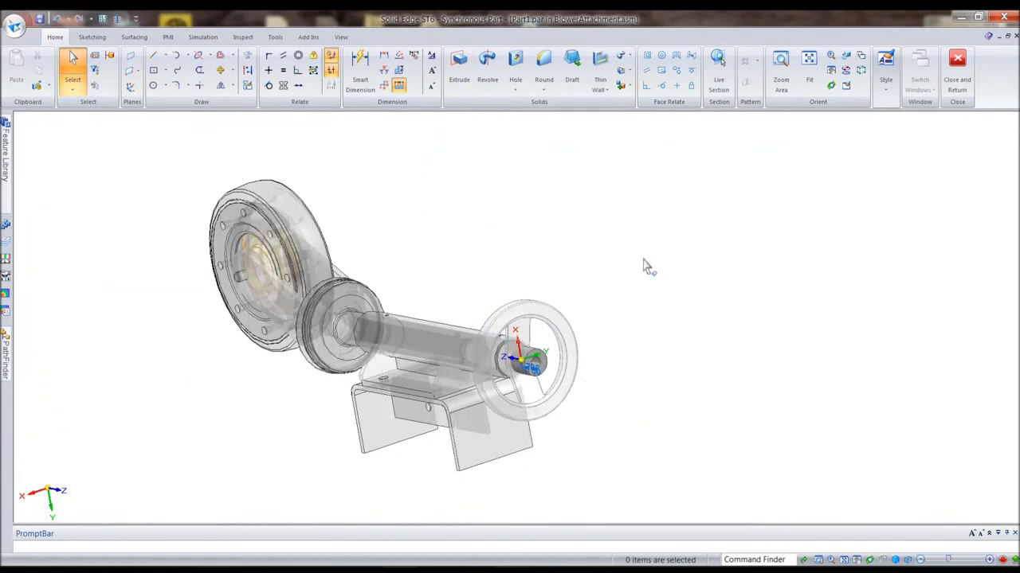
pyautogui.moveTo(645, 266)
pyautogui.mouseDown(button='middle')
pyautogui.moveTo(714, 335)
pyautogui.moveTo(762, 278)
pyautogui.moveTo(722, 262)
pyautogui.moveTo(721, 250)
pyautogui.moveTo(769, 269)
pyautogui.moveTo(714, 263)
pyautogui.mouseUp(button='middle')
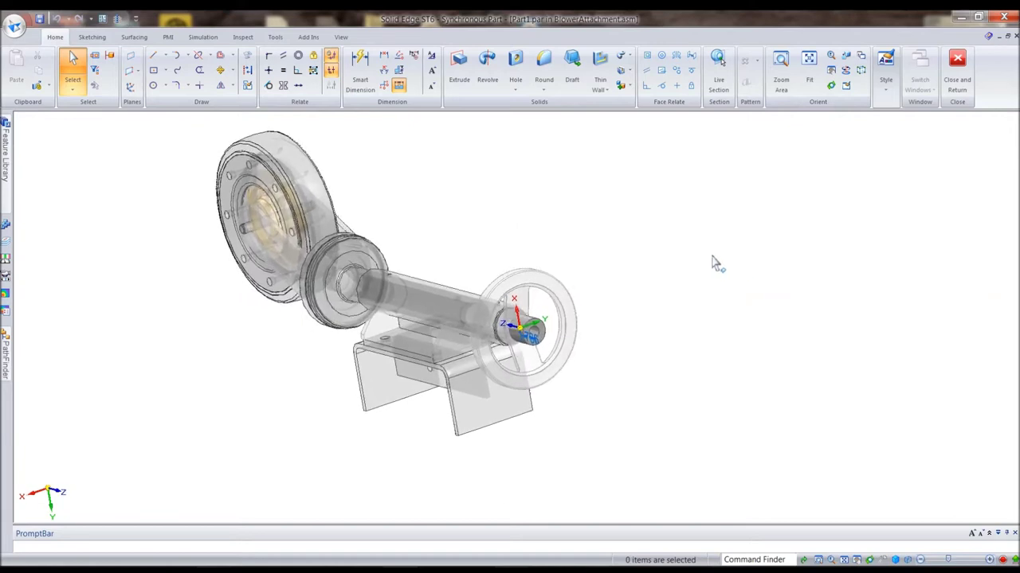
pyautogui.scroll(3, 705, 260)
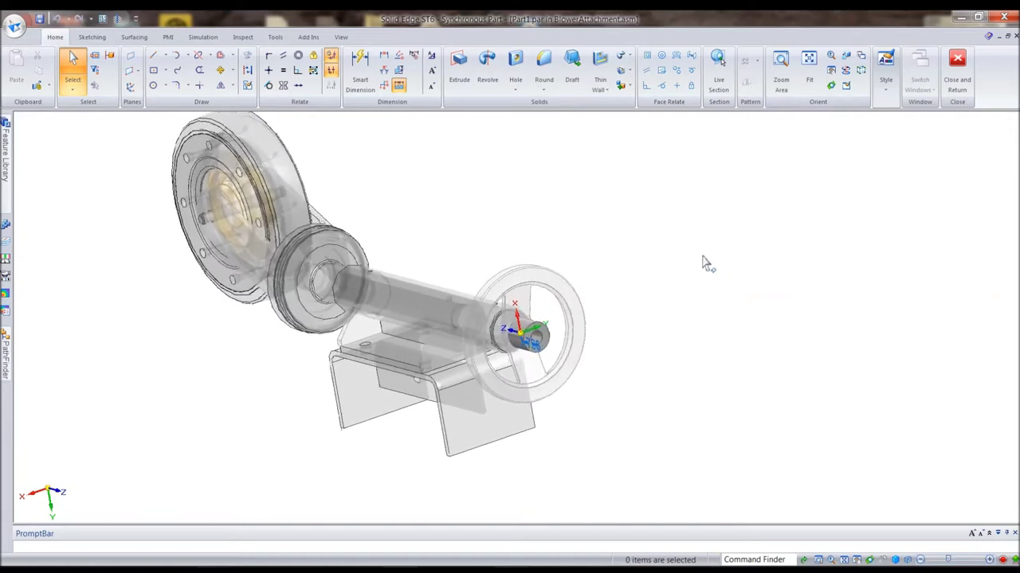
pyautogui.moveTo(733, 263); pyautogui.dragTo(703, 246, button='middle')
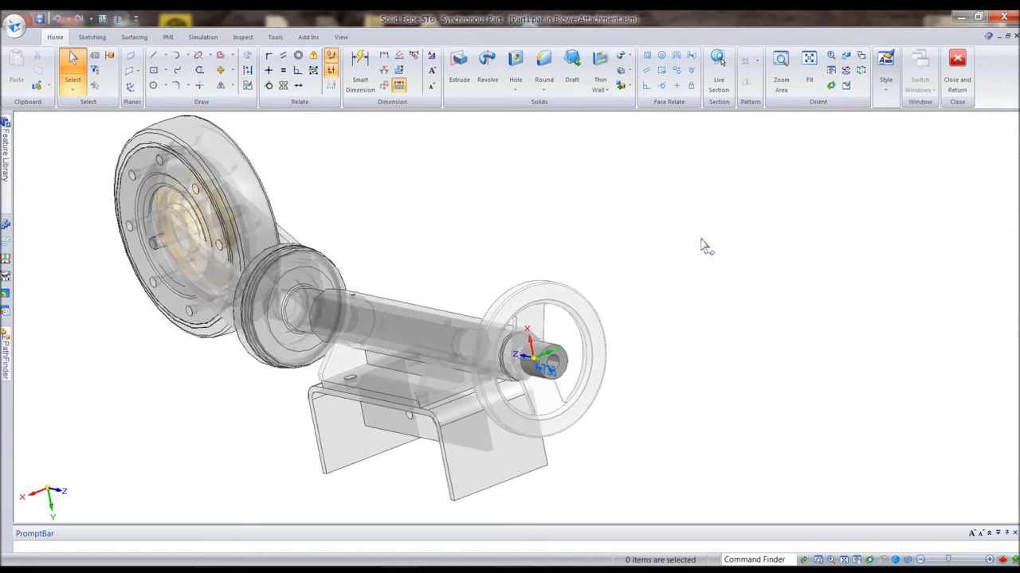
pyautogui.moveTo(695, 246)
pyautogui.mouseDown(button='middle')
pyautogui.moveTo(674, 231)
pyautogui.moveTo(619, 221)
pyautogui.mouseUp(button='middle')
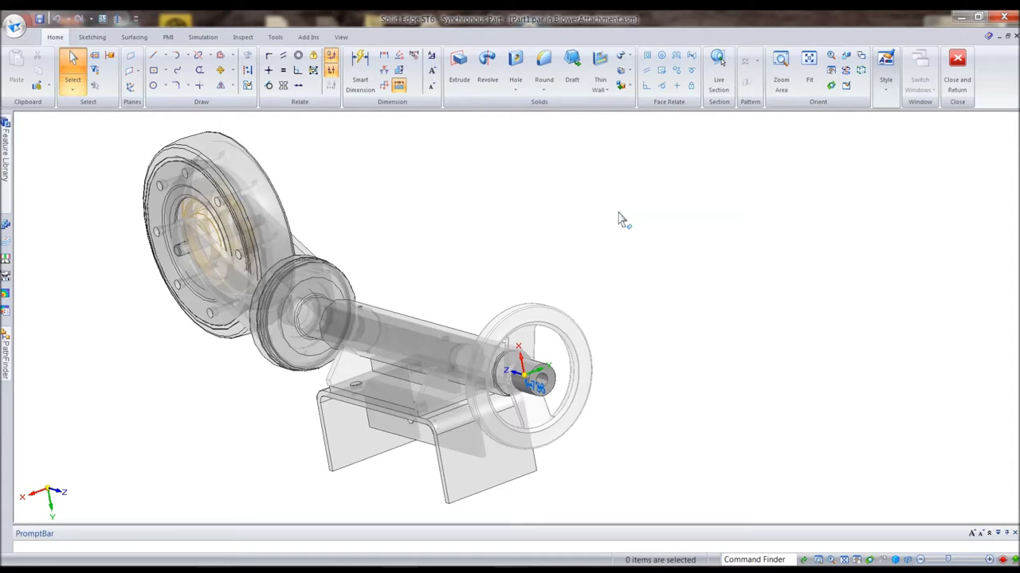
pyautogui.click(155, 56)
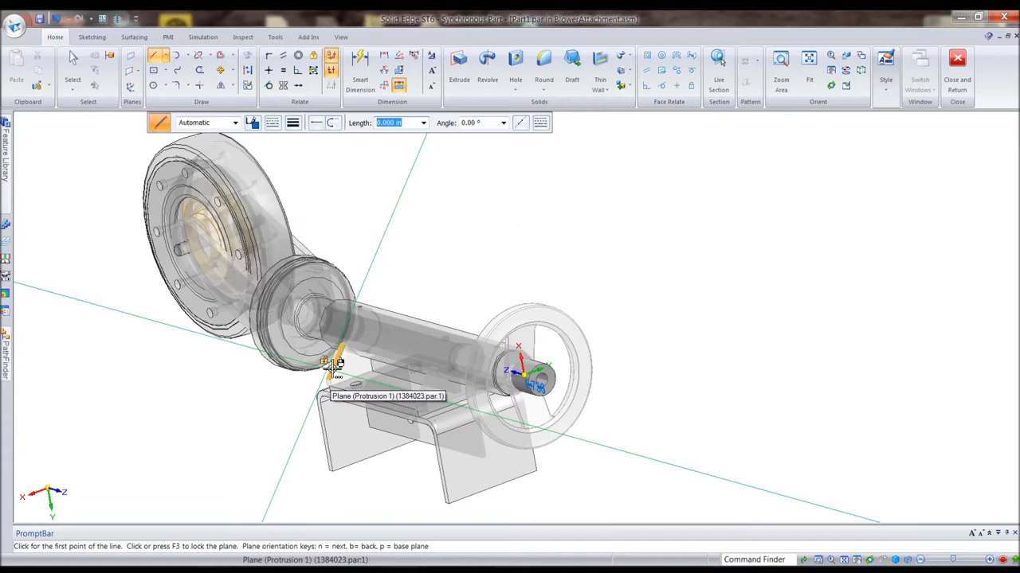
pyautogui.click(326, 368)
pyautogui.click(215, 376)
pyautogui.click(193, 459)
pyautogui.click(293, 462)
pyautogui.click(325, 369)
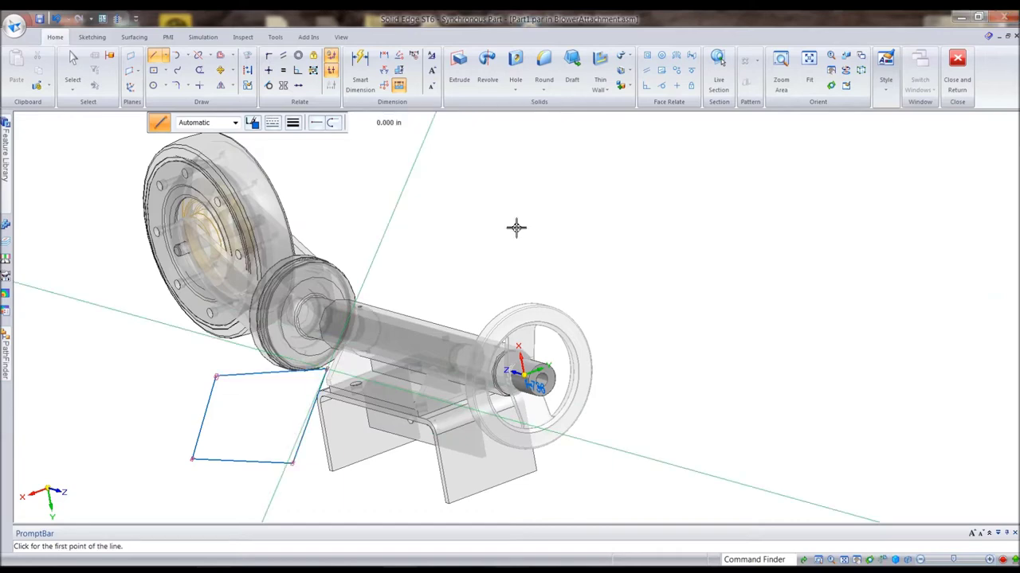
pyautogui.click(696, 237)
pyautogui.moveTo(696, 237)
pyautogui.mouseDown(button='middle')
pyautogui.moveTo(831, 255)
pyautogui.moveTo(357, 335)
pyautogui.moveTo(424, 363)
pyautogui.mouseUp(button='middle')
pyautogui.press('Escape')
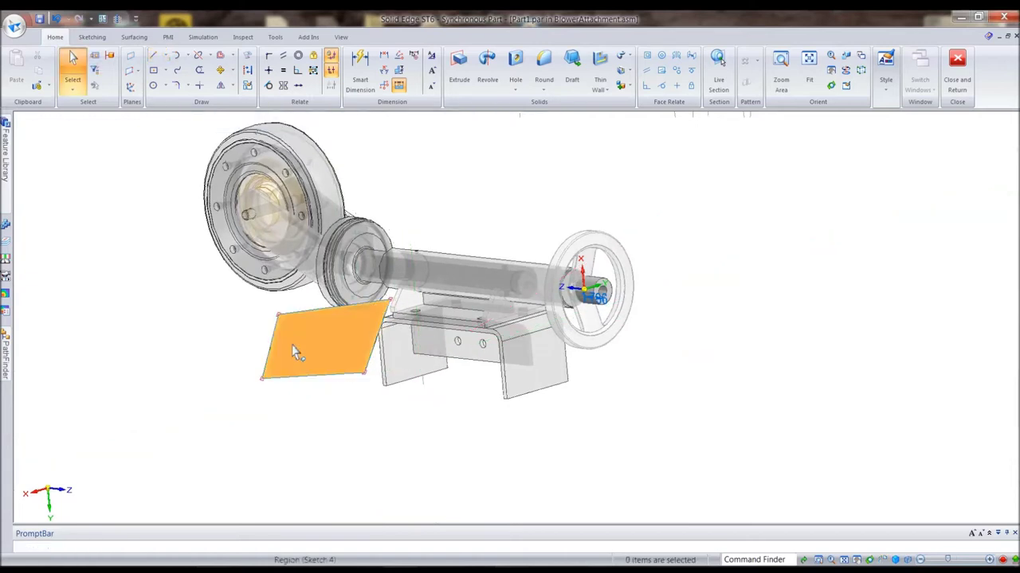
# Extrude the four-sided region about 8.5 in away from the bracket to form a solid block
pyautogui.click(295, 352)
pyautogui.click(314, 344)
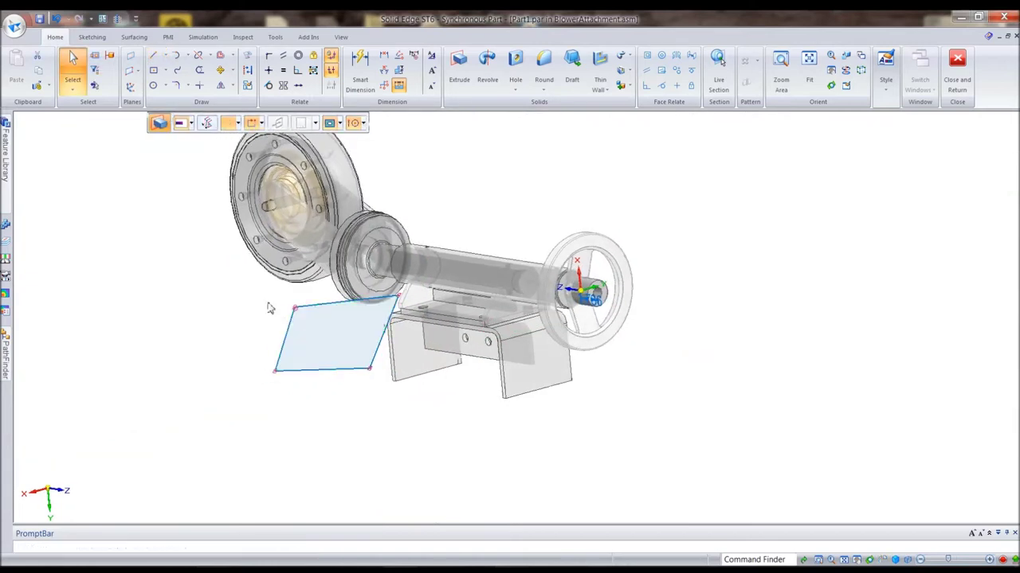
pyautogui.click(234, 278)
pyautogui.click(603, 141)
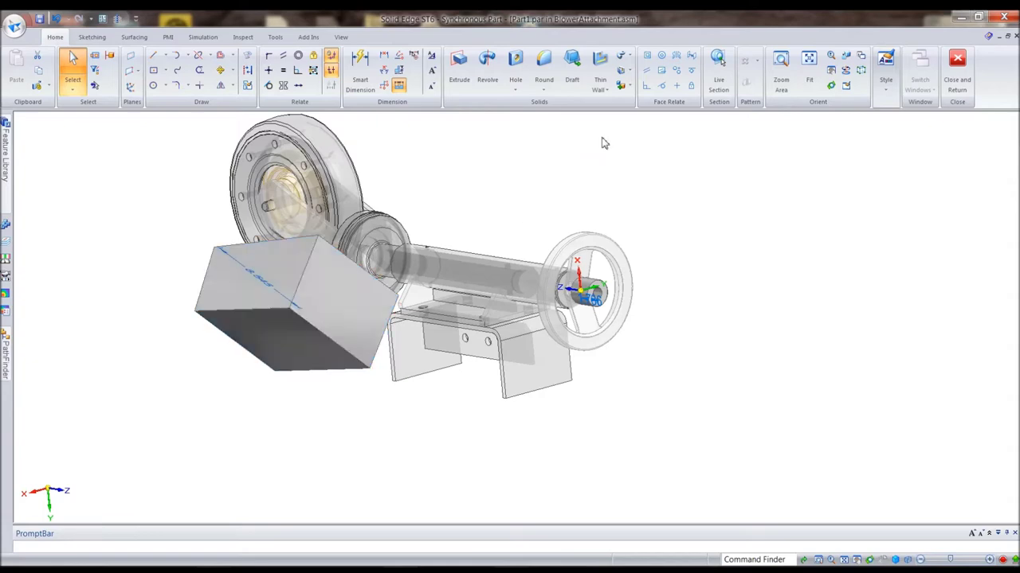
# Draw a rectangle by center over the middle of the large wheel, about 6.9 in high
pyautogui.moveTo(603, 141); pyautogui.dragTo(734, 237, button='middle')
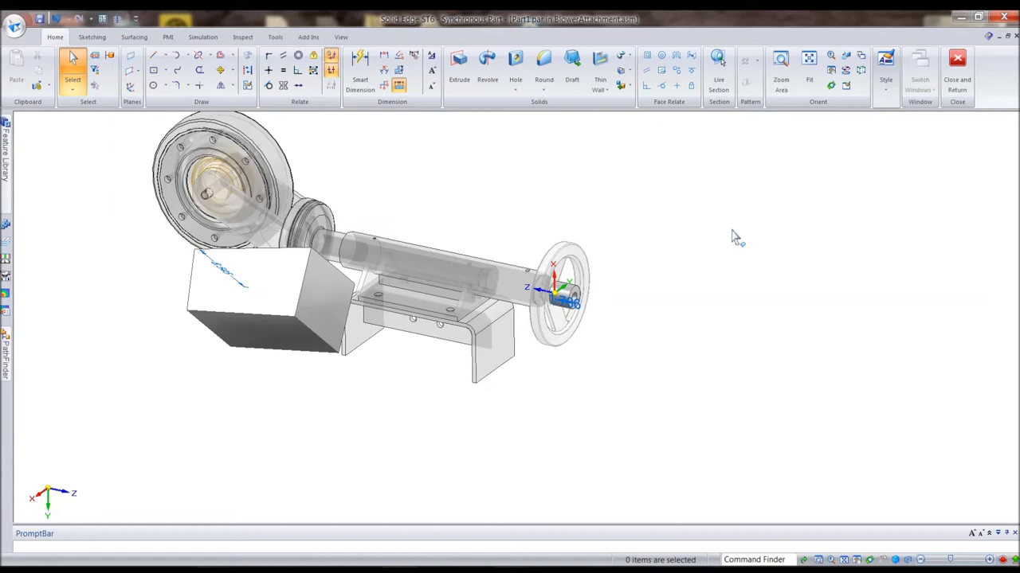
pyautogui.moveTo(733, 237)
pyautogui.mouseDown(button='middle')
pyautogui.moveTo(723, 216)
pyautogui.moveTo(737, 231)
pyautogui.mouseUp(button='middle')
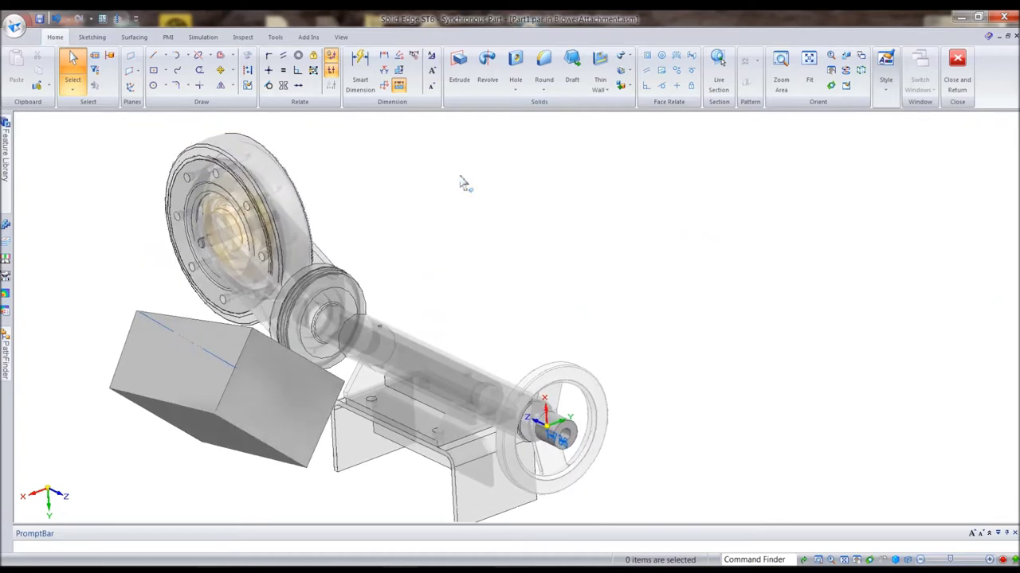
pyautogui.click(155, 70)
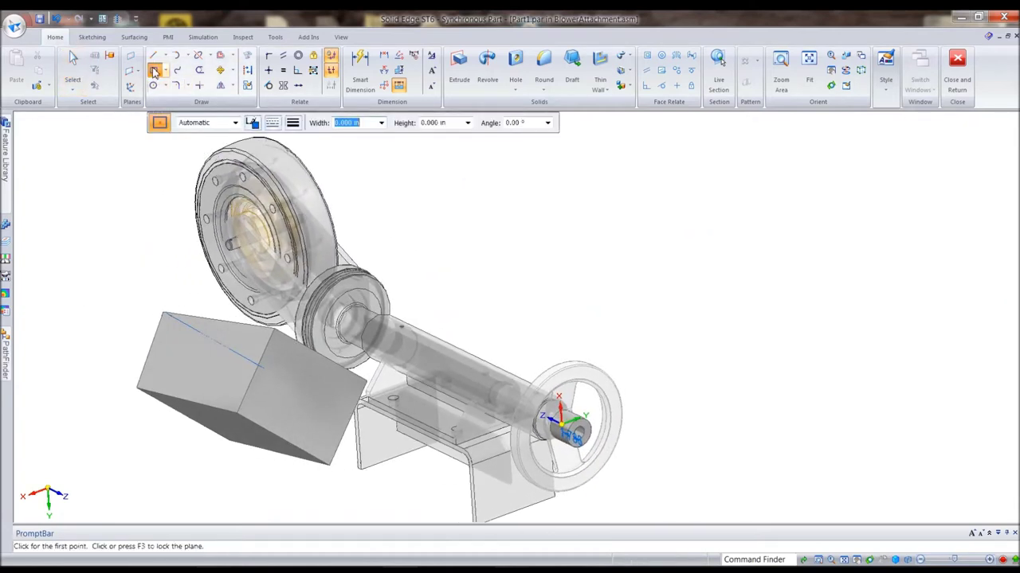
pyautogui.click(224, 233)
pyautogui.click(176, 233)
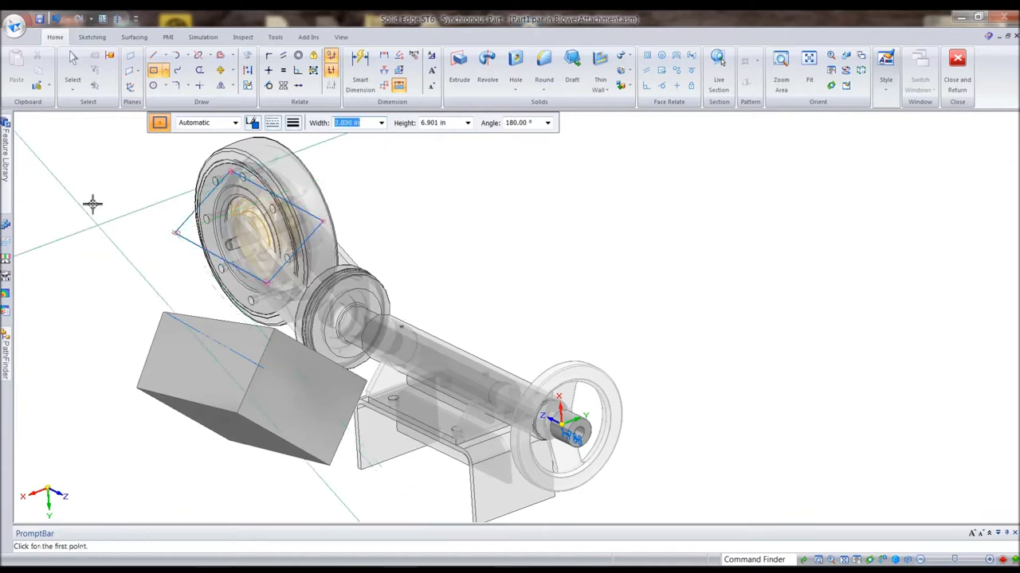
pyautogui.click(69, 67)
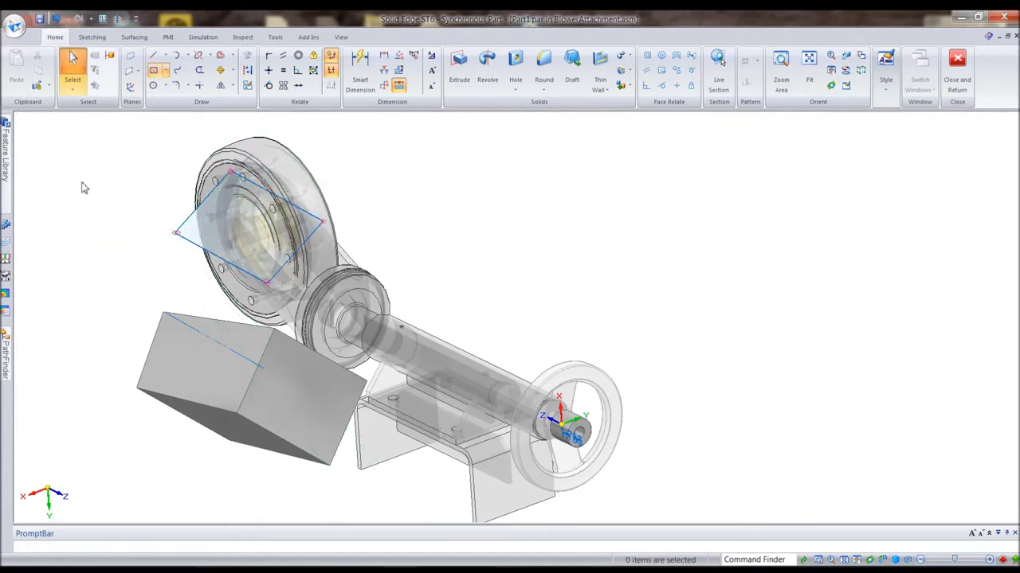
# Extrude the part of the rectangle region in front of the large wheel upward about 5.5 in
pyautogui.click(206, 229)
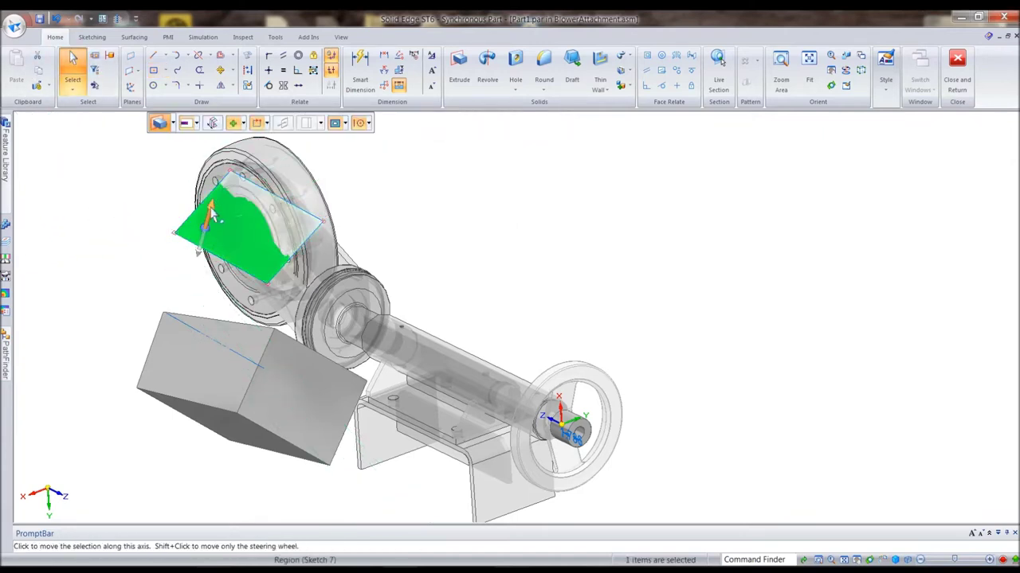
pyautogui.click(211, 213)
pyautogui.click(216, 160)
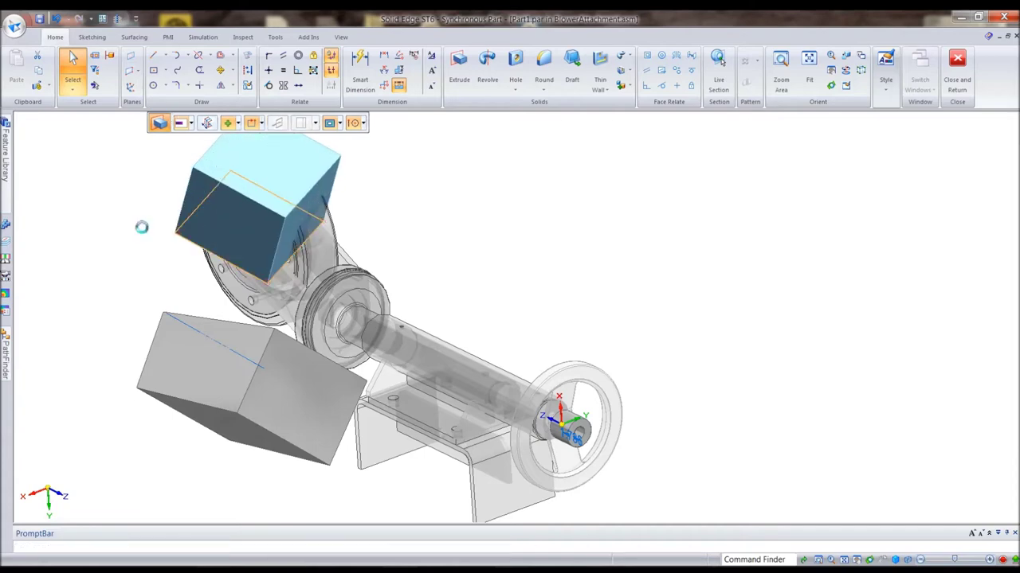
# Activate the support bracket and draw a rectangle on the outer face of its flange near the handwheel
pyautogui.moveTo(119, 237); pyautogui.dragTo(682, 329, button='middle')
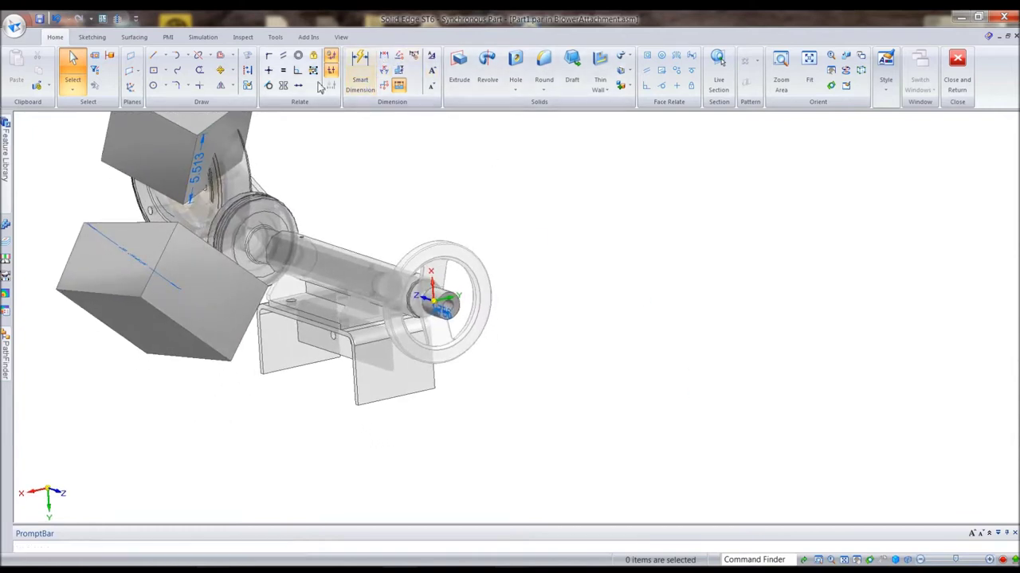
pyautogui.click(153, 70)
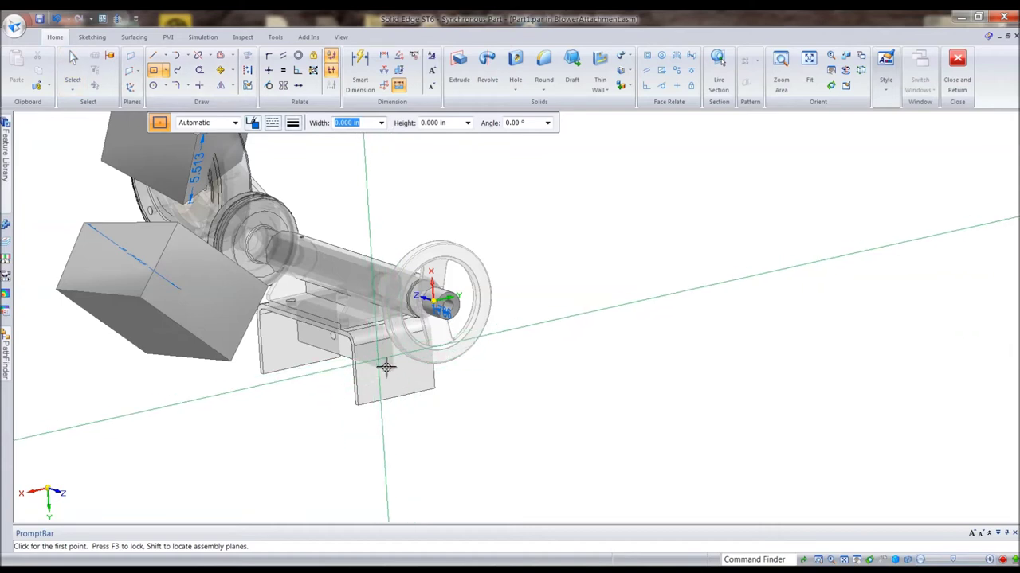
pyautogui.click(111, 56)
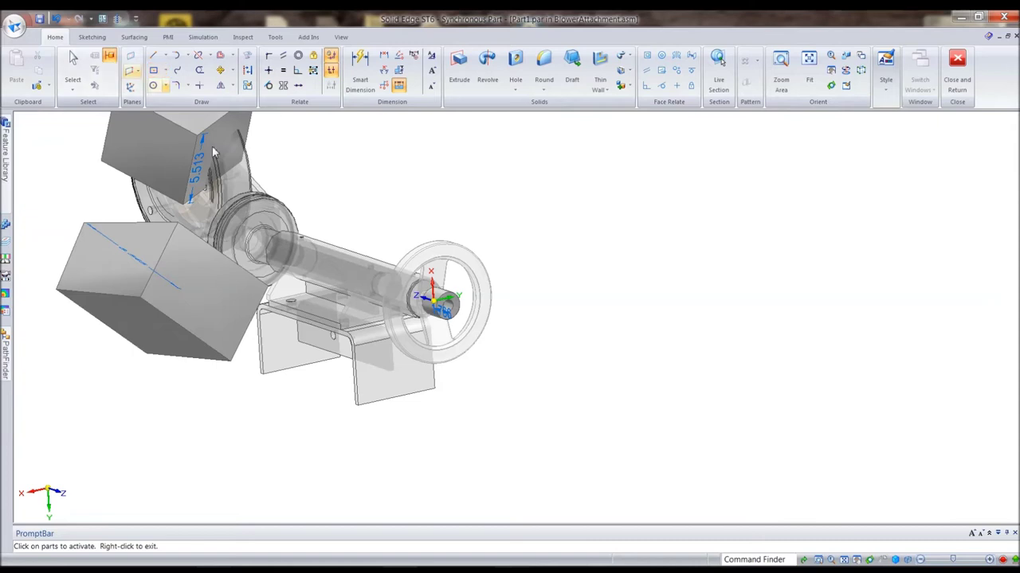
pyautogui.rightClick(571, 294)
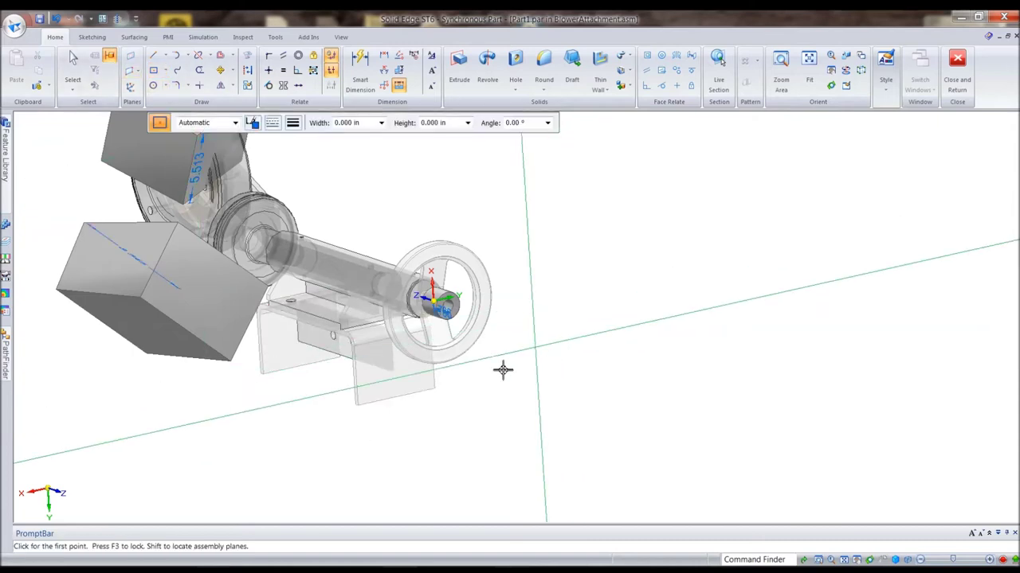
pyautogui.click(385, 364)
pyautogui.moveTo(398, 365)
pyautogui.mouseDown(button='middle')
pyautogui.moveTo(417, 357)
pyautogui.moveTo(468, 385)
pyautogui.moveTo(467, 398)
pyautogui.moveTo(545, 401)
pyautogui.moveTo(453, 419)
pyautogui.moveTo(431, 383)
pyautogui.mouseUp(button='middle')
pyautogui.click(467, 396)
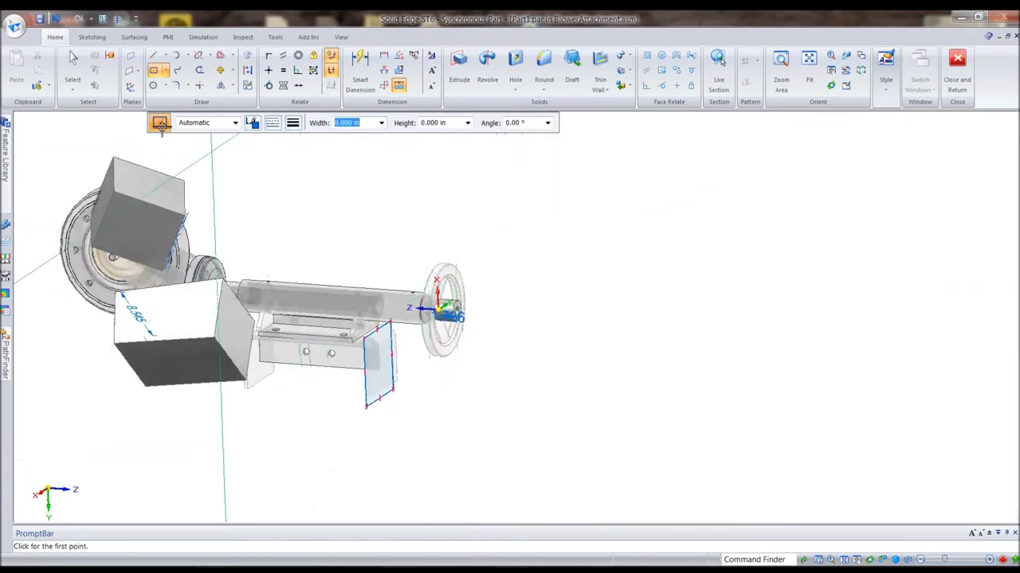
pyautogui.click(72, 68)
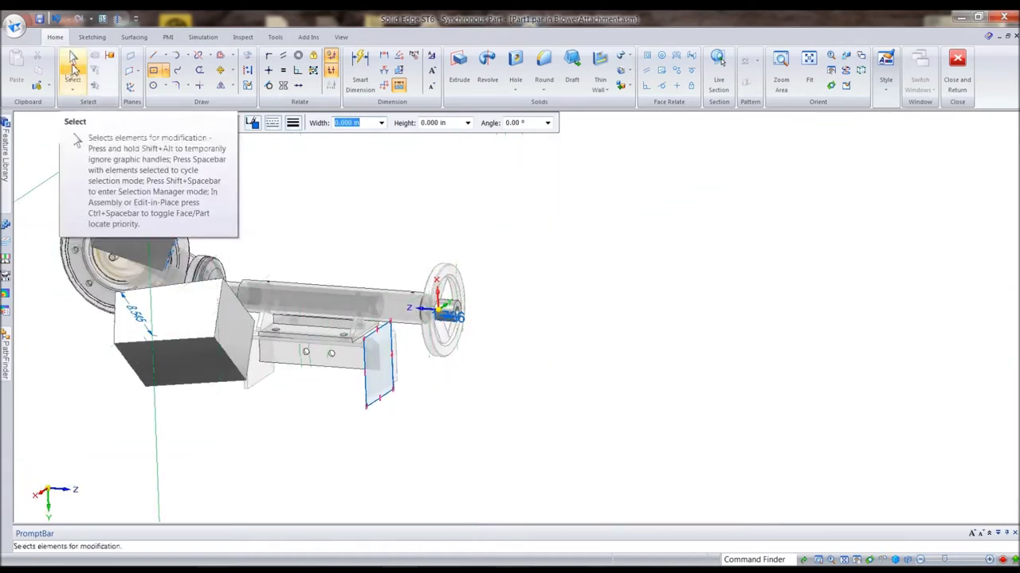
pyautogui.click(404, 385)
pyautogui.click(415, 381)
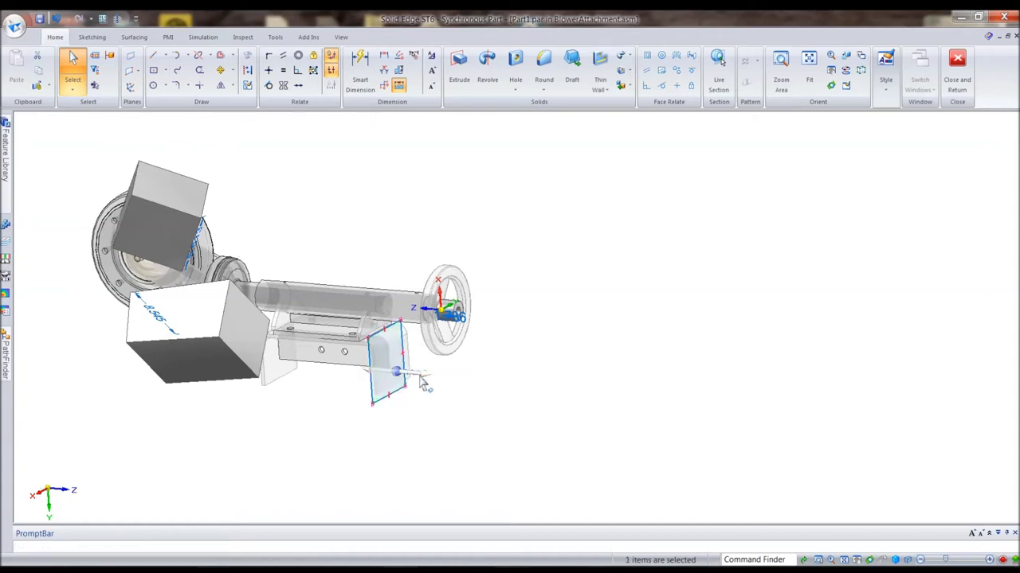
pyautogui.moveTo(519, 403); pyautogui.dragTo(519, 396, button='middle')
pyautogui.rightClick(514, 400)
pyautogui.click(466, 412)
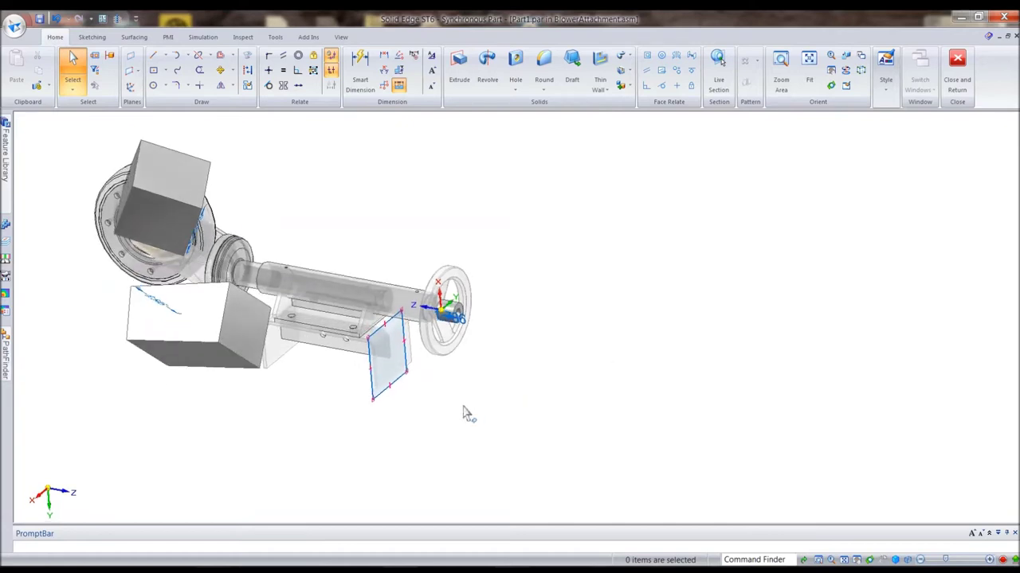
# Extrude the rectangle region on the bracket flange about 12.3 in outward past the handwheel
pyautogui.click(401, 372)
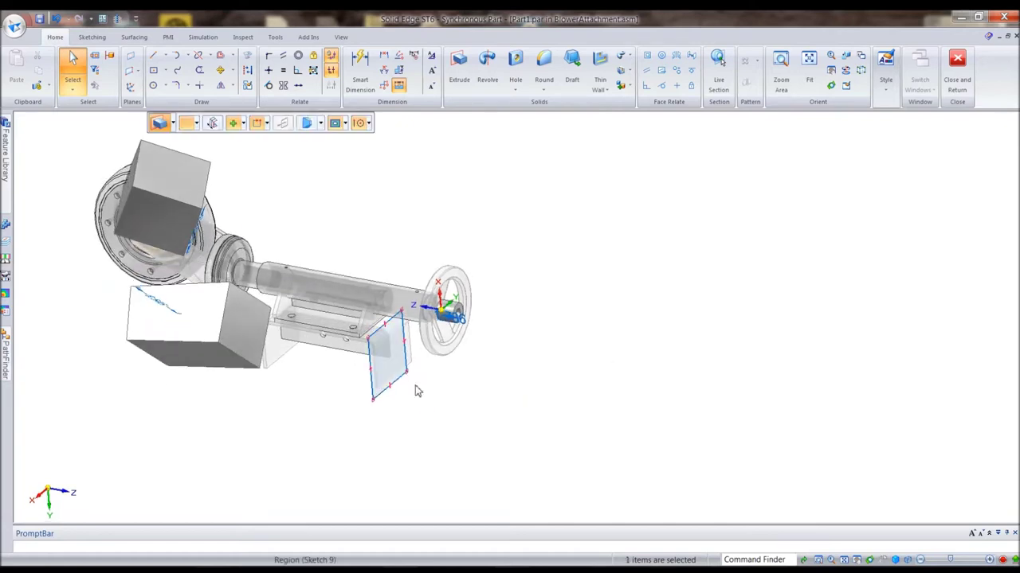
pyautogui.click(421, 373)
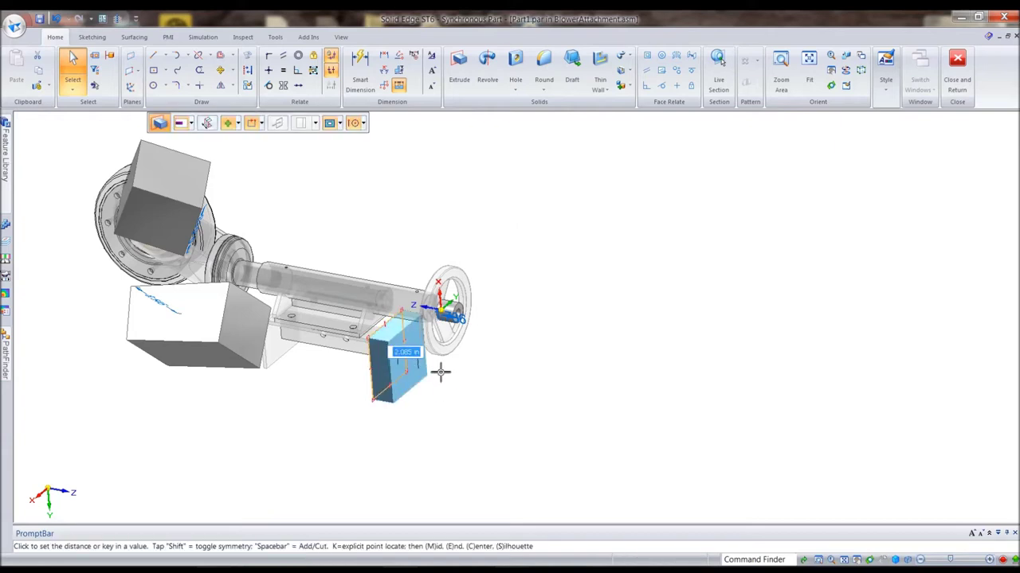
pyautogui.click(515, 388)
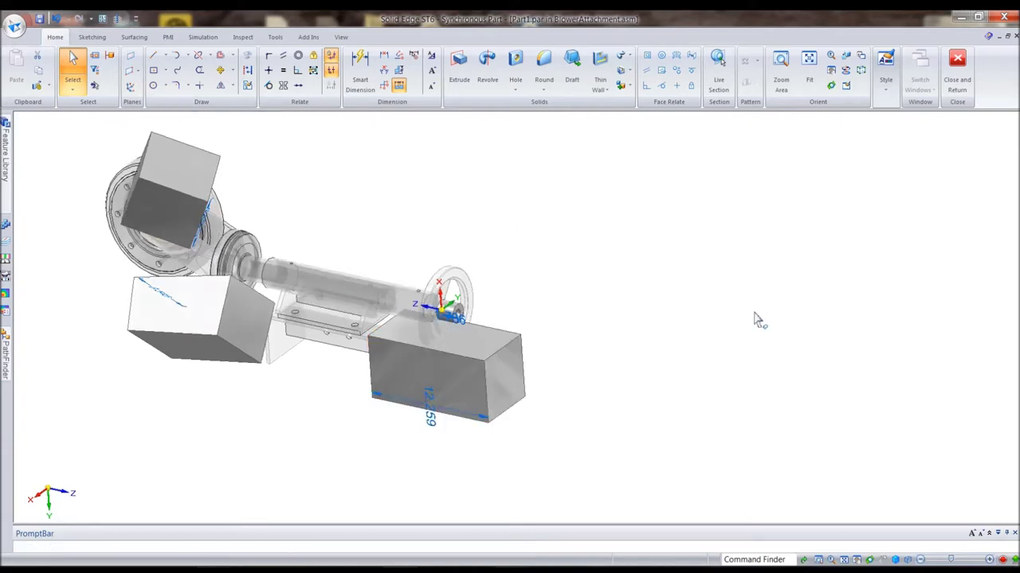
# Subtract the handwheel from the part body, cutting its shape into the newly extruded block
pyautogui.hotkey('ctrl', 'h')
pyautogui.moveTo(756, 323); pyautogui.dragTo(173, 232, button='middle')
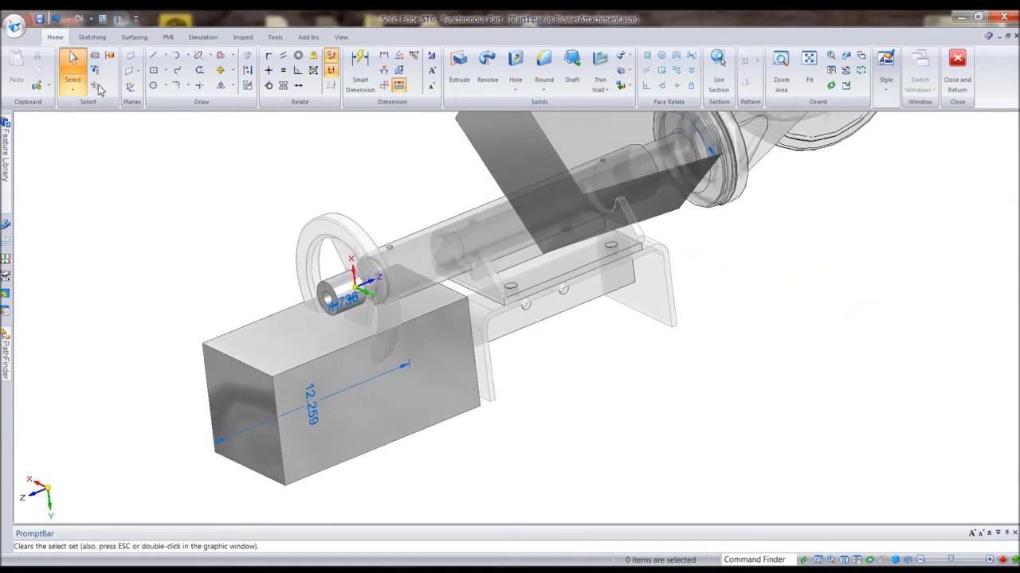
pyautogui.click(628, 87)
pyautogui.click(648, 148)
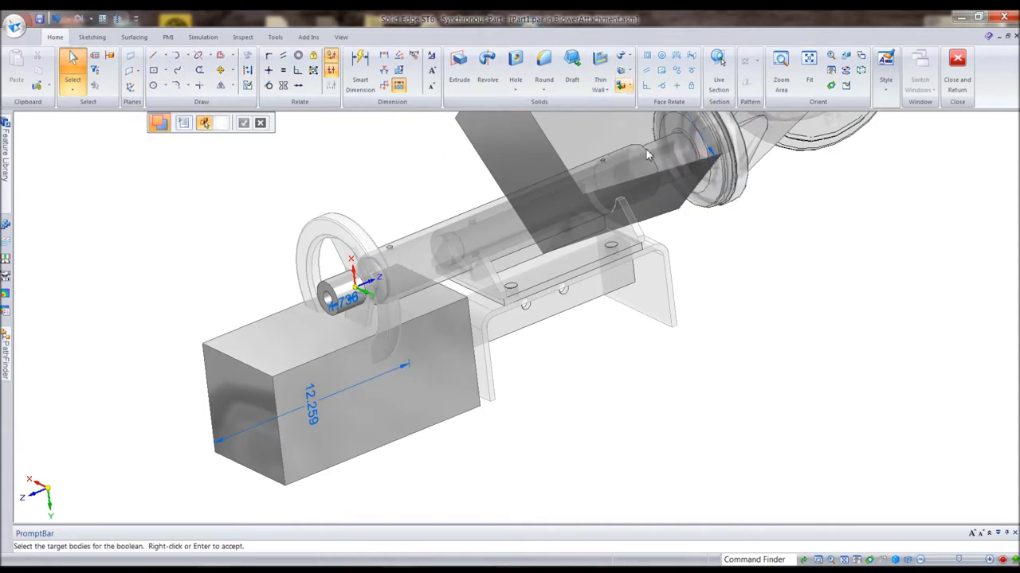
pyautogui.click(297, 346)
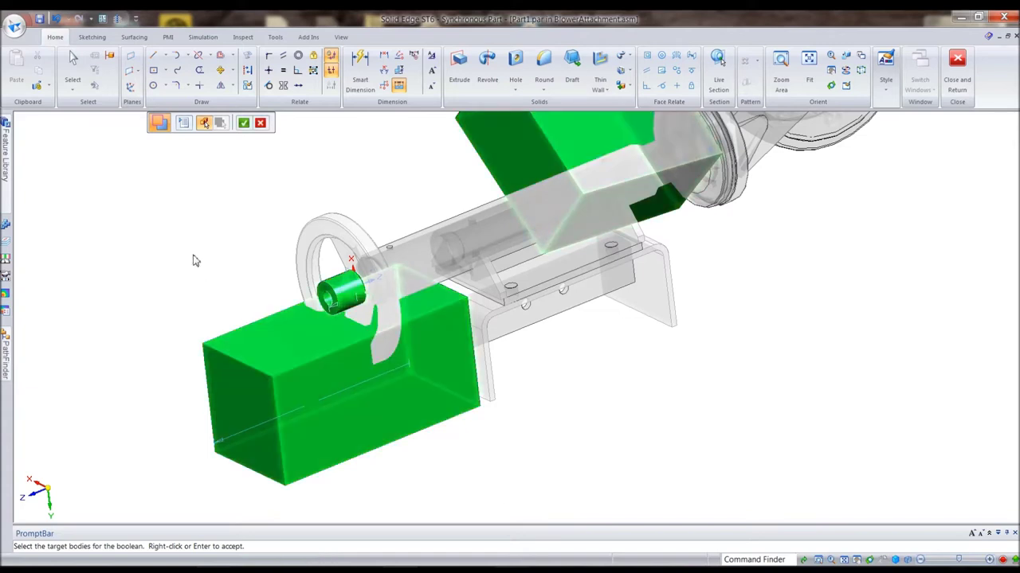
pyautogui.rightClick(199, 260)
pyautogui.click(337, 228)
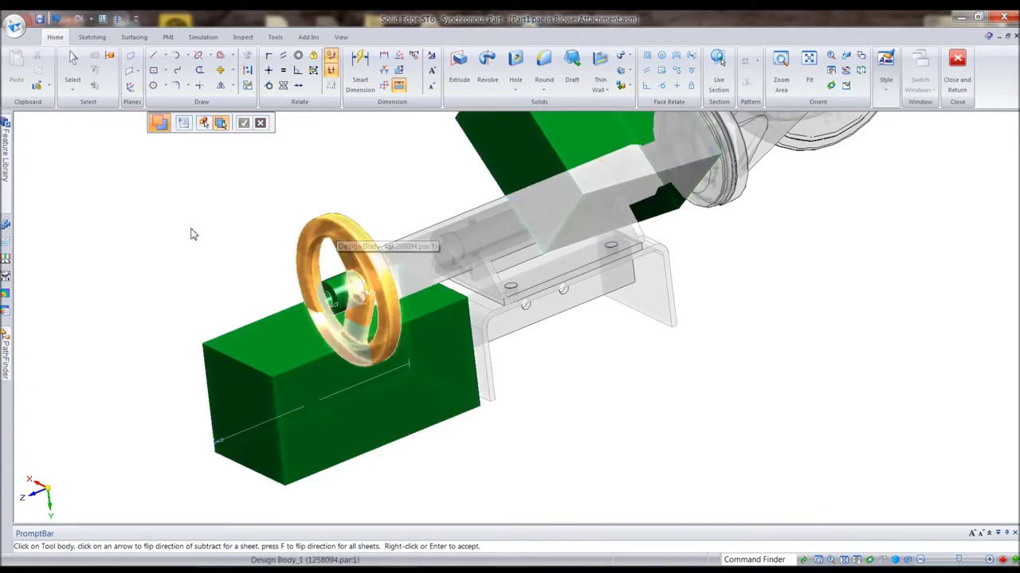
pyautogui.rightClick(177, 240)
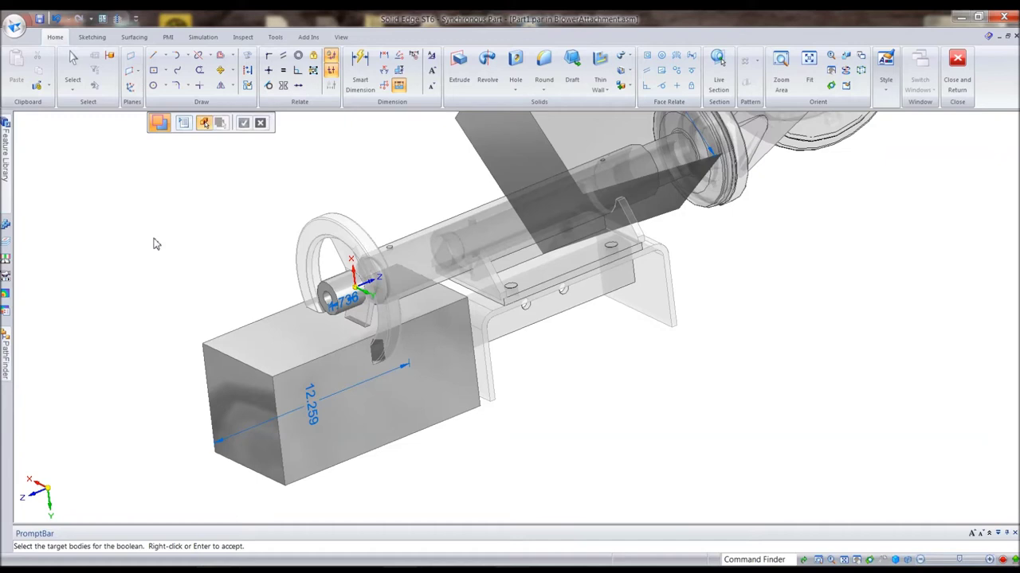
# Try to subtract the activated large wheel's tire from the part body, cutting the block in front of it
pyautogui.click(117, 17)
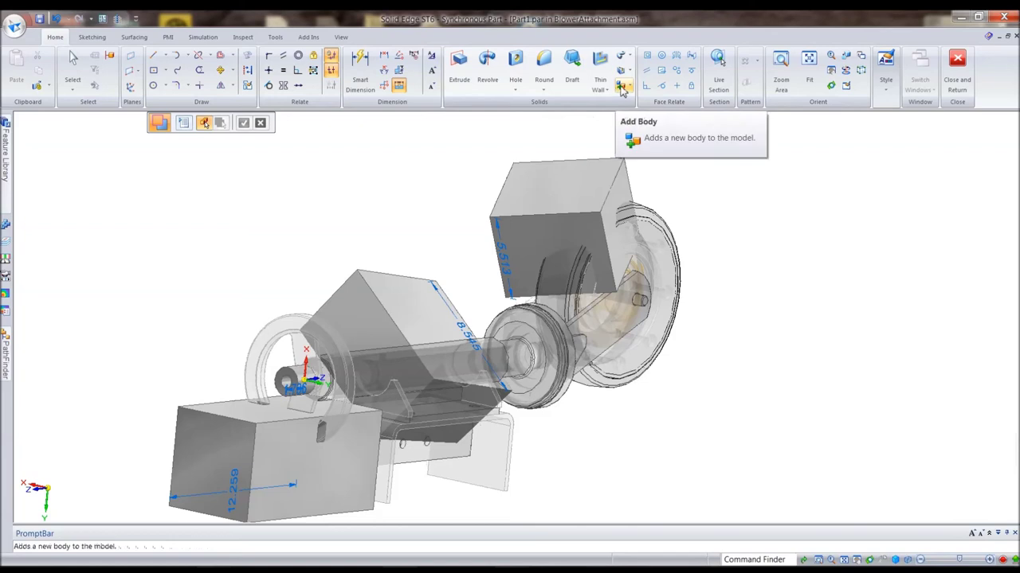
pyautogui.click(629, 90)
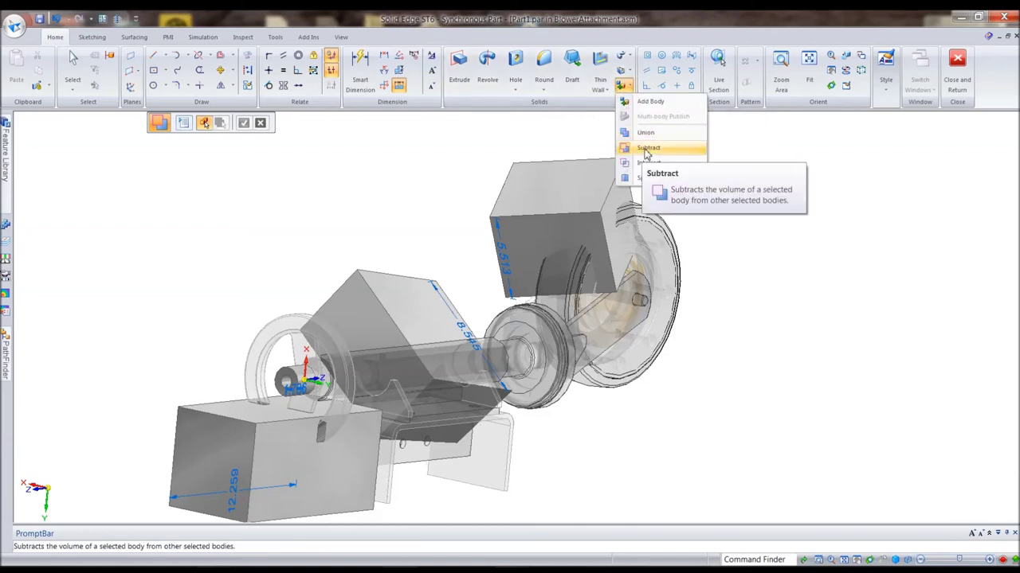
pyautogui.click(646, 149)
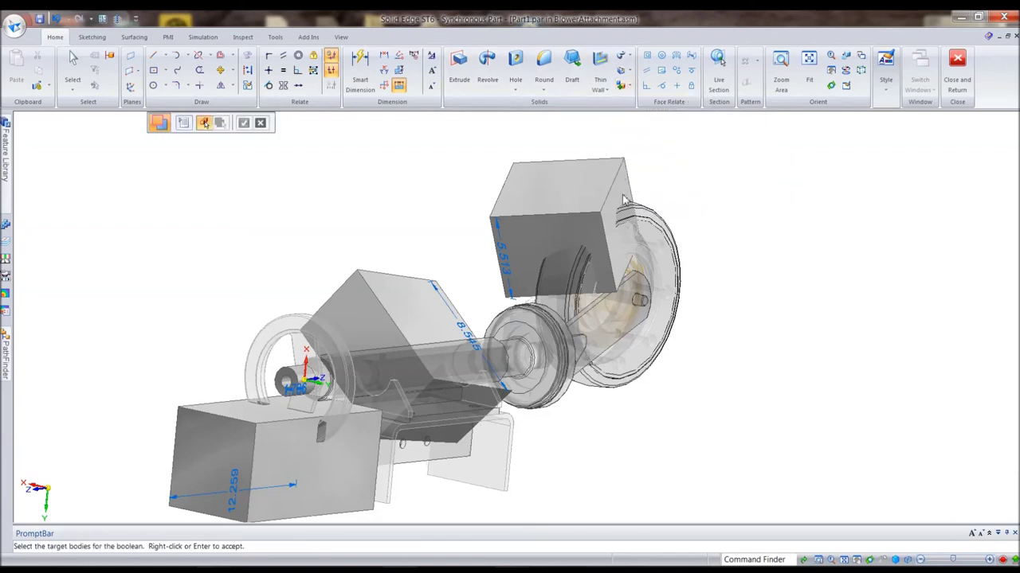
pyautogui.click(559, 222)
pyautogui.rightClick(695, 317)
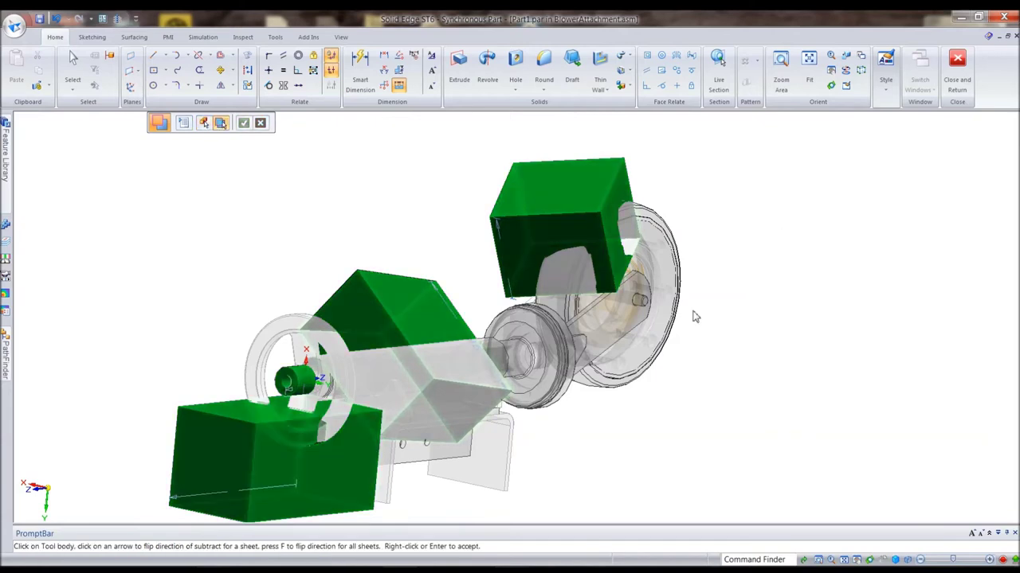
pyautogui.click(109, 55)
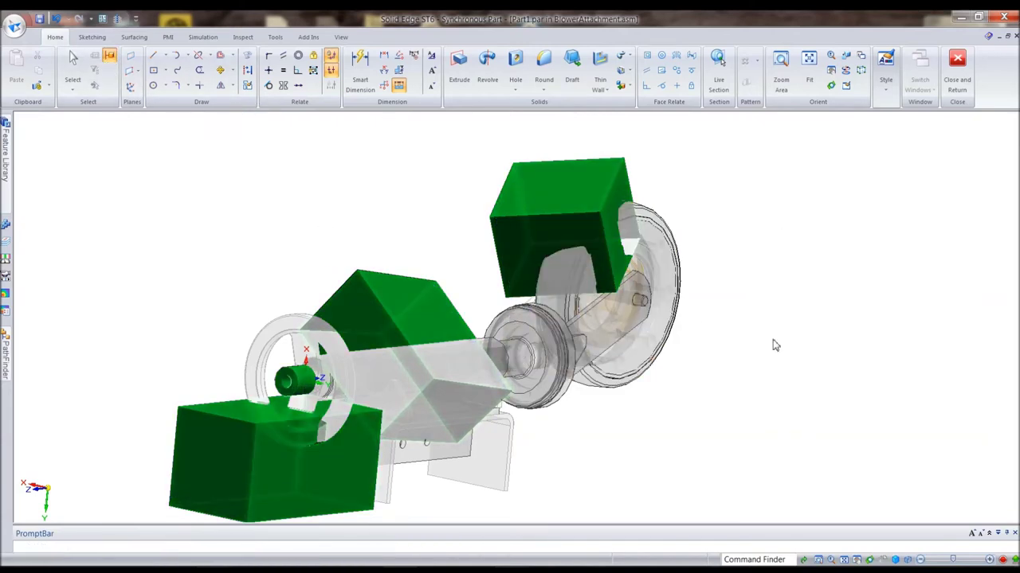
pyautogui.rightClick(811, 319)
pyautogui.rightClick(831, 296)
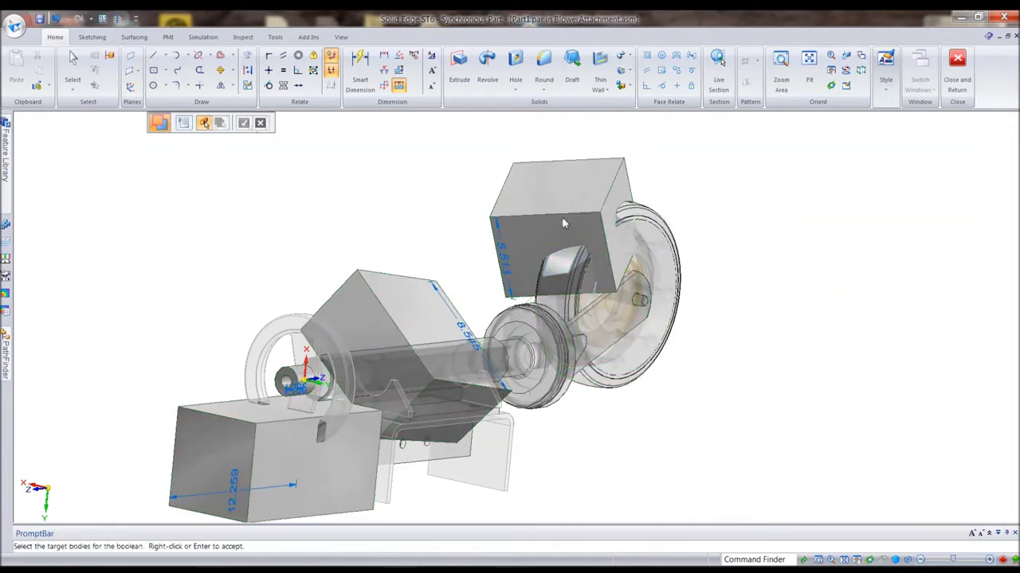
# Return to the BlowerAttachment assembly and show only Part1.par
pyautogui.click(117, 18)
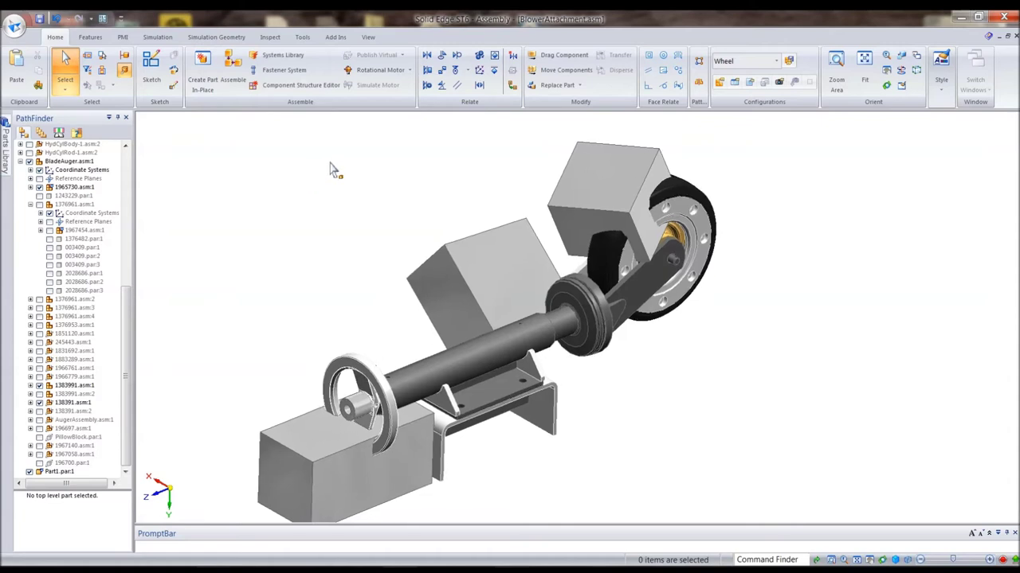
pyautogui.rightClick(603, 191)
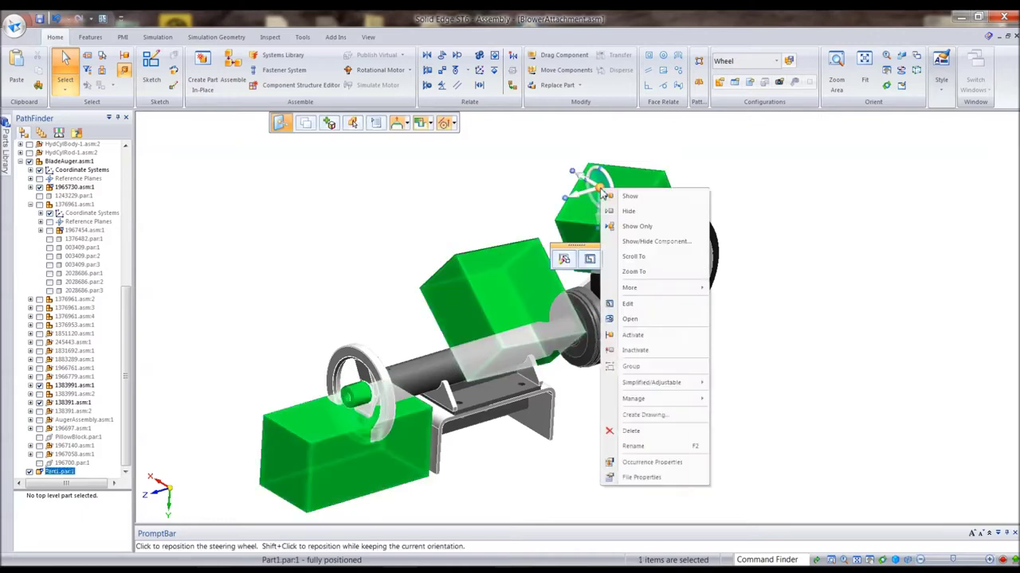
pyautogui.click(657, 228)
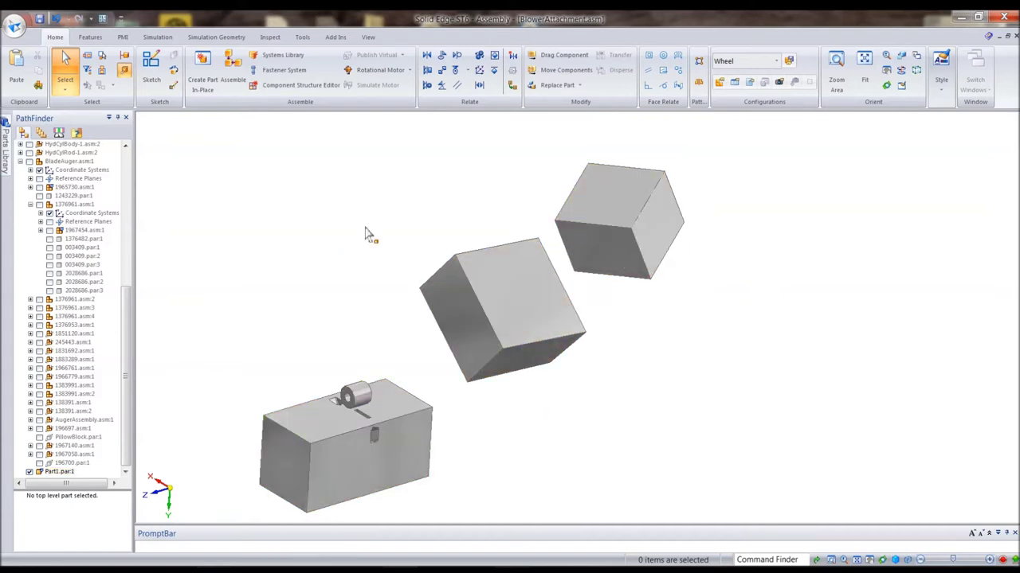
# Reapply the Wheel display configuration and show Part1.par again alongside the wheel assembly
pyautogui.click(789, 60)
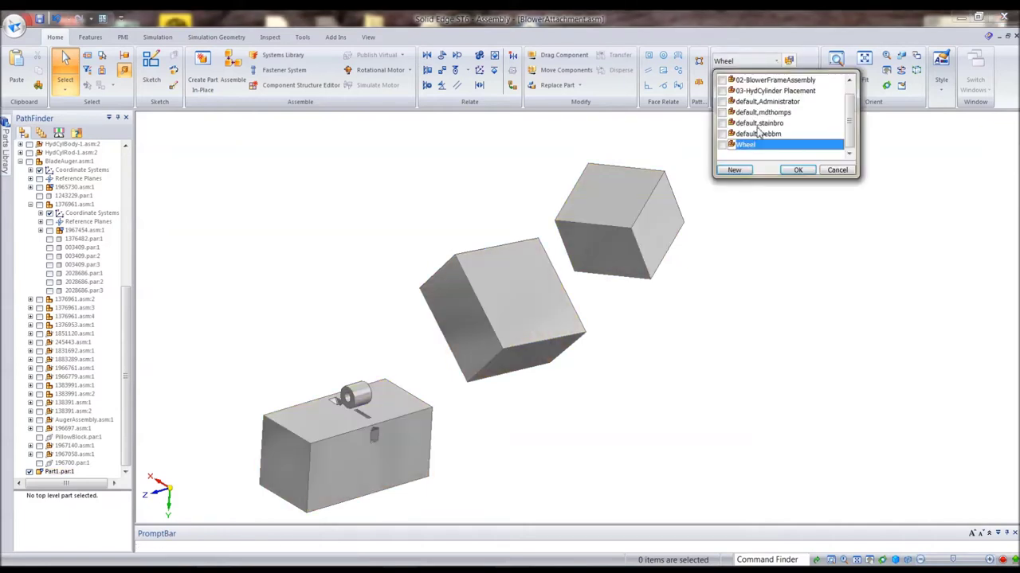
pyautogui.click(798, 171)
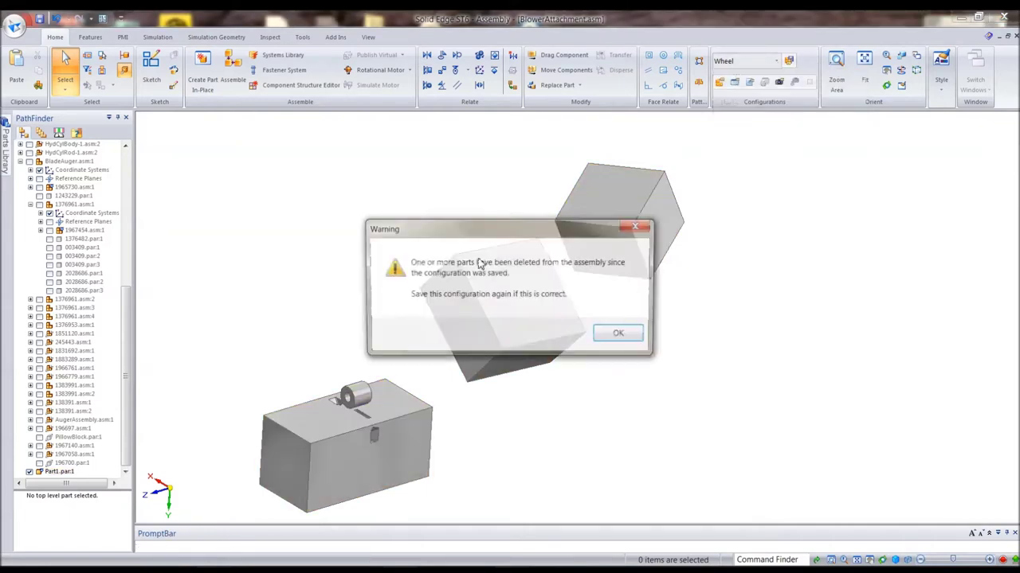
pyautogui.click(618, 337)
pyautogui.click(31, 473)
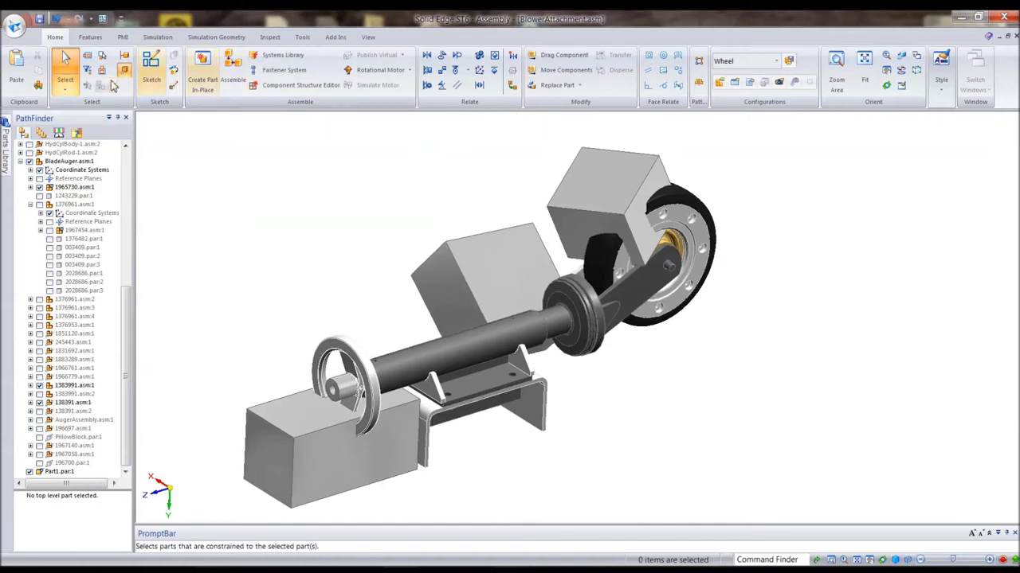
# Set up an assembly Subtract with synchronous subtractions where possible and without maintained links for ordered operations
pyautogui.click(91, 38)
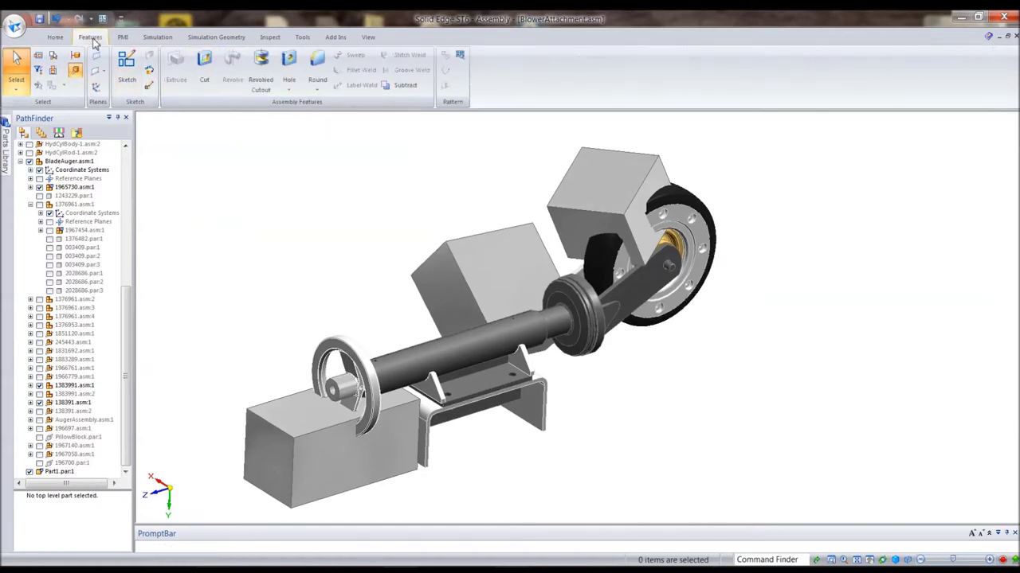
pyautogui.click(405, 86)
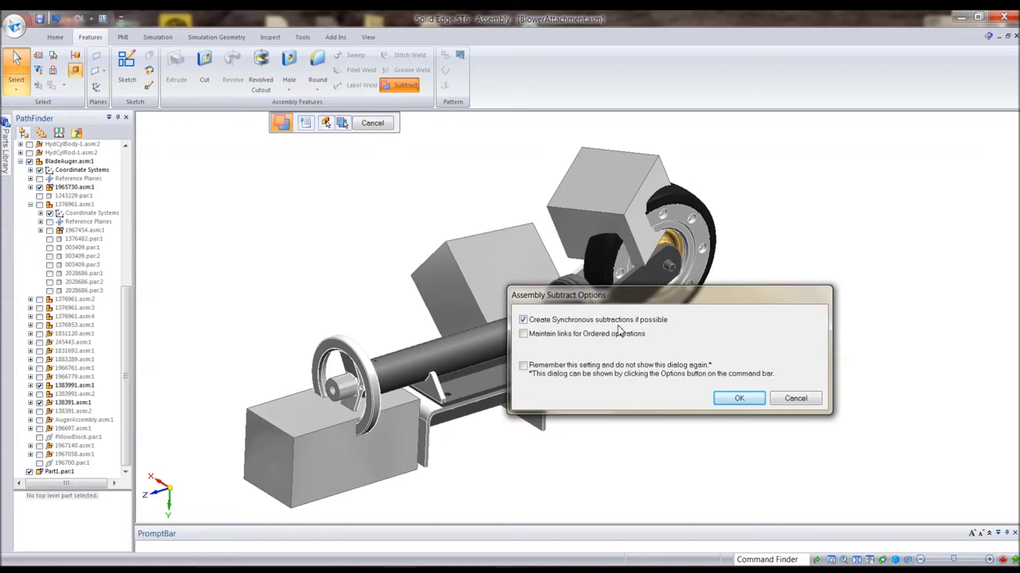
pyautogui.click(523, 335)
pyautogui.click(524, 335)
pyautogui.click(739, 400)
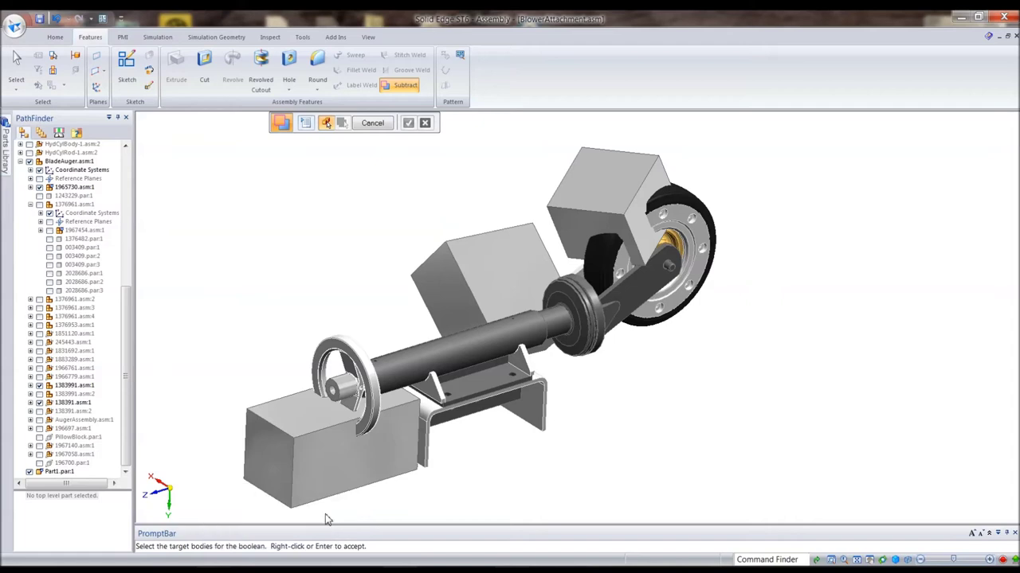
# Subtract the large wheel's tire from the Part1.par body and end the Subtract command
pyautogui.click(584, 168)
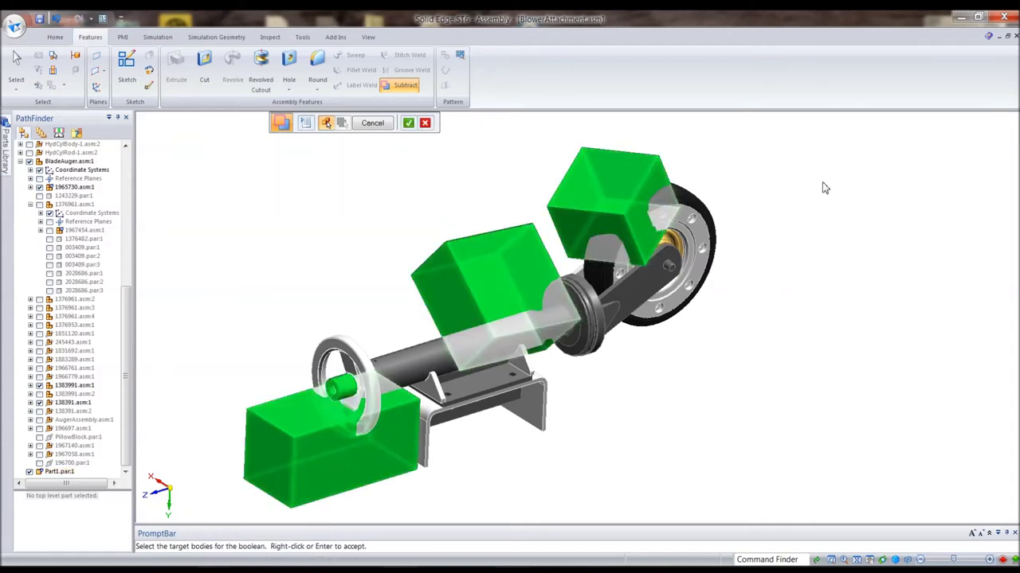
pyautogui.rightClick(824, 188)
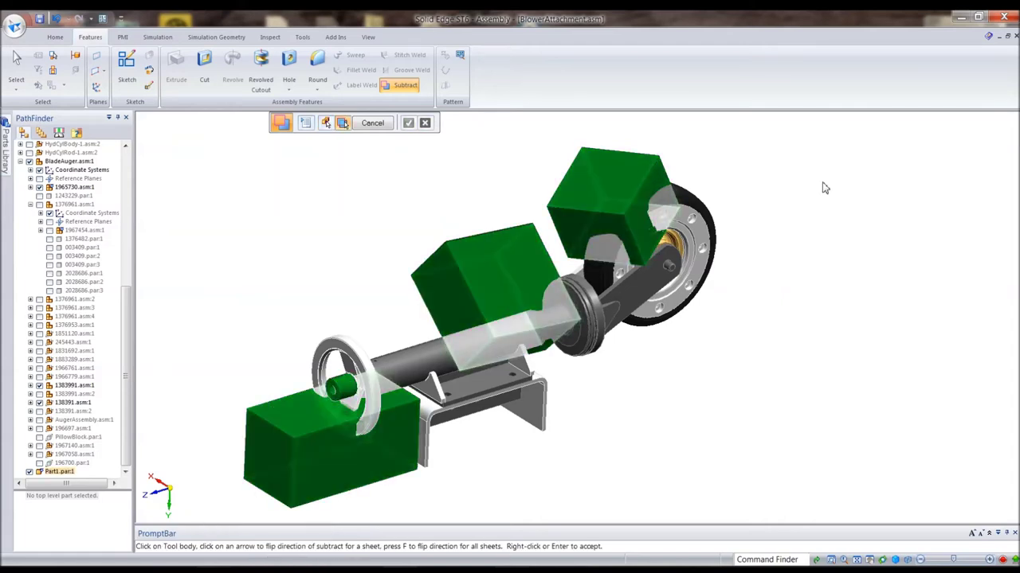
pyautogui.click(698, 209)
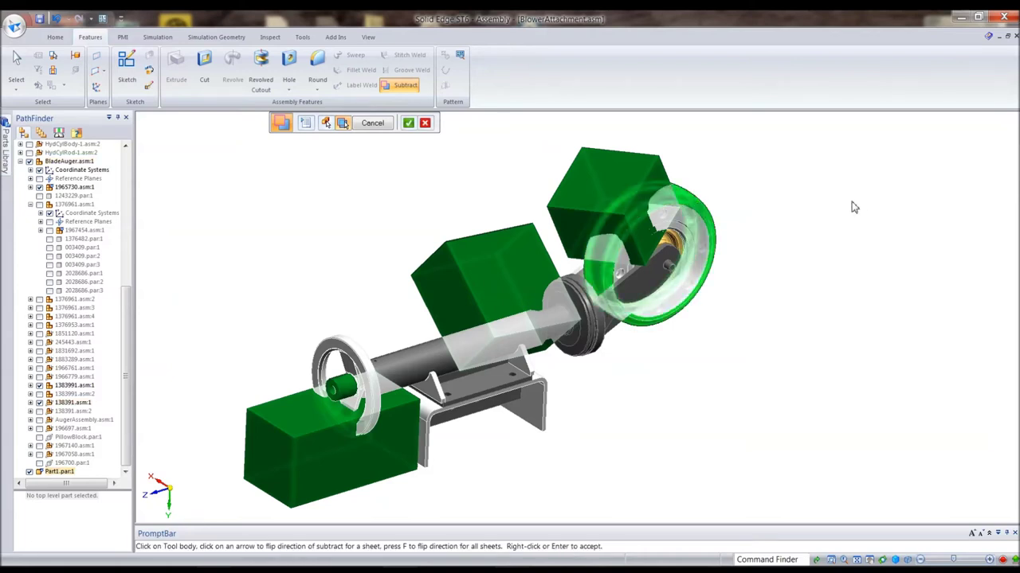
pyautogui.rightClick(853, 208)
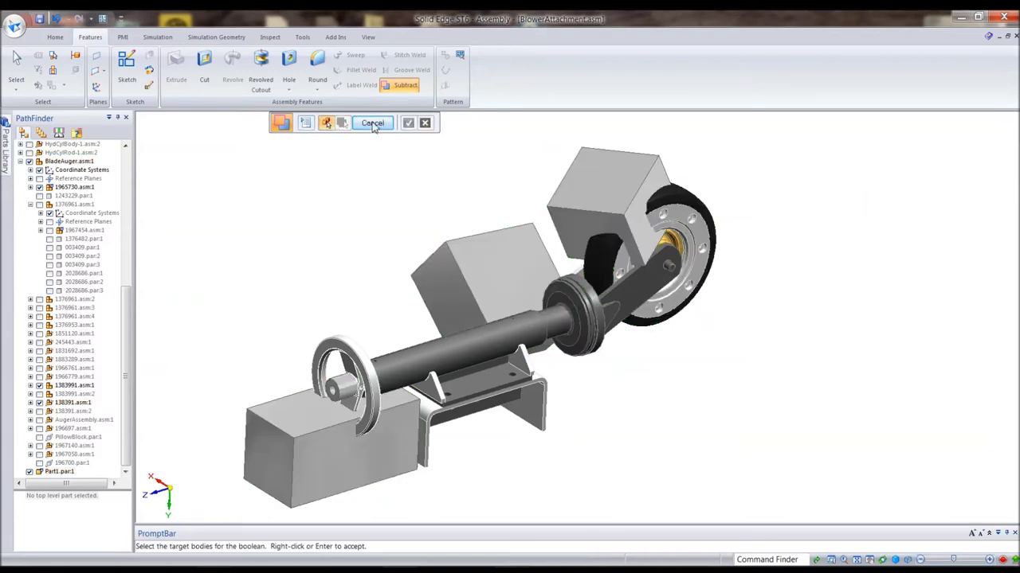
pyautogui.click(372, 123)
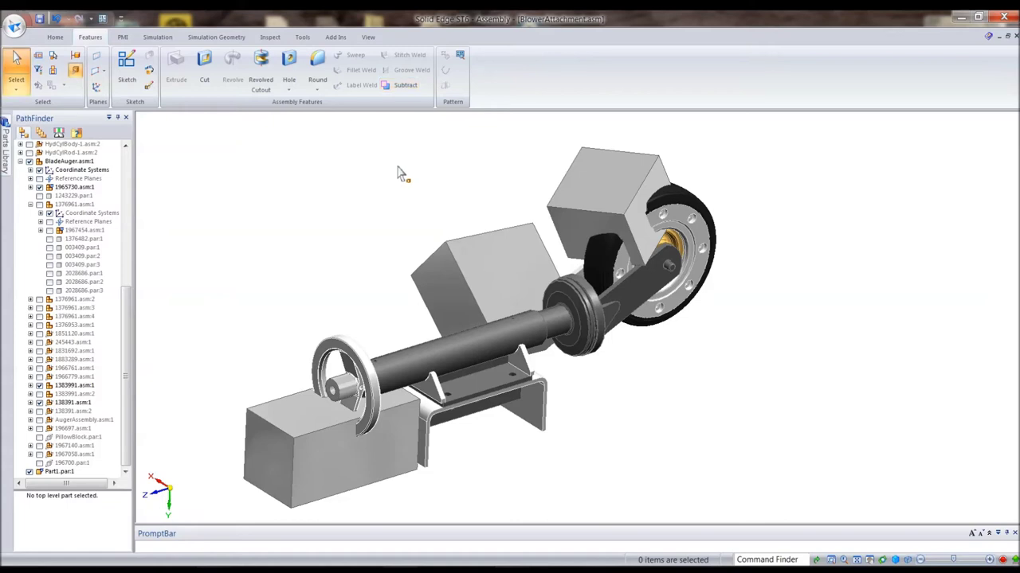
# Show only Part1.par and examine the tire-shaped cuts in the block near the large wheel
pyautogui.click(625, 169)
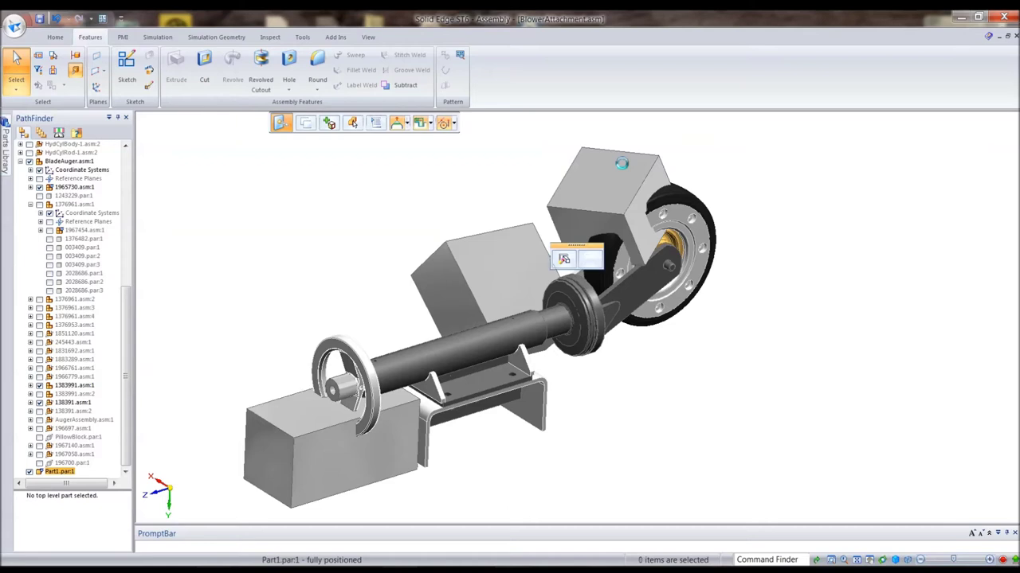
pyautogui.rightClick(620, 163)
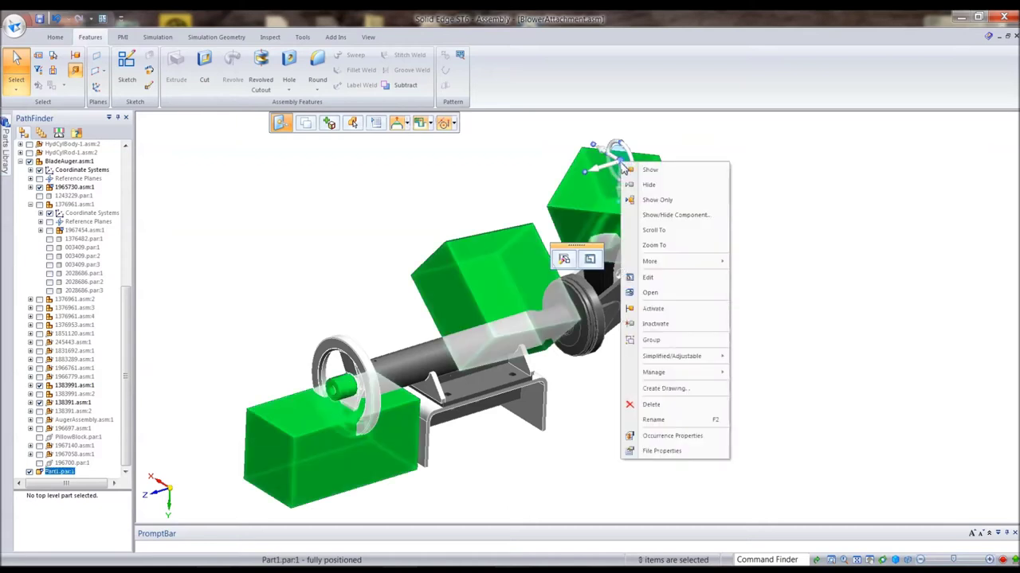
pyautogui.click(655, 201)
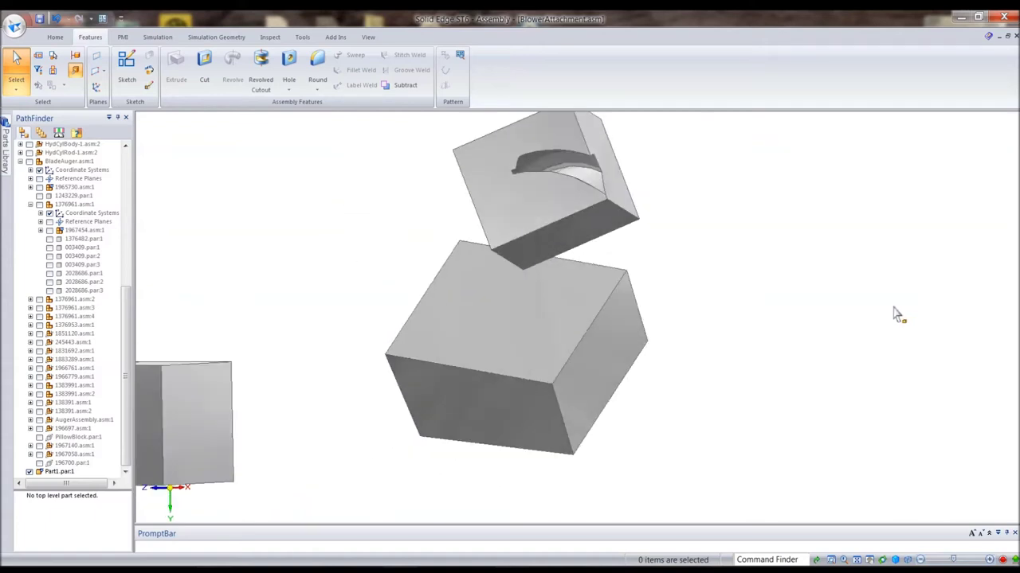
pyautogui.scroll(6, 127, 183)
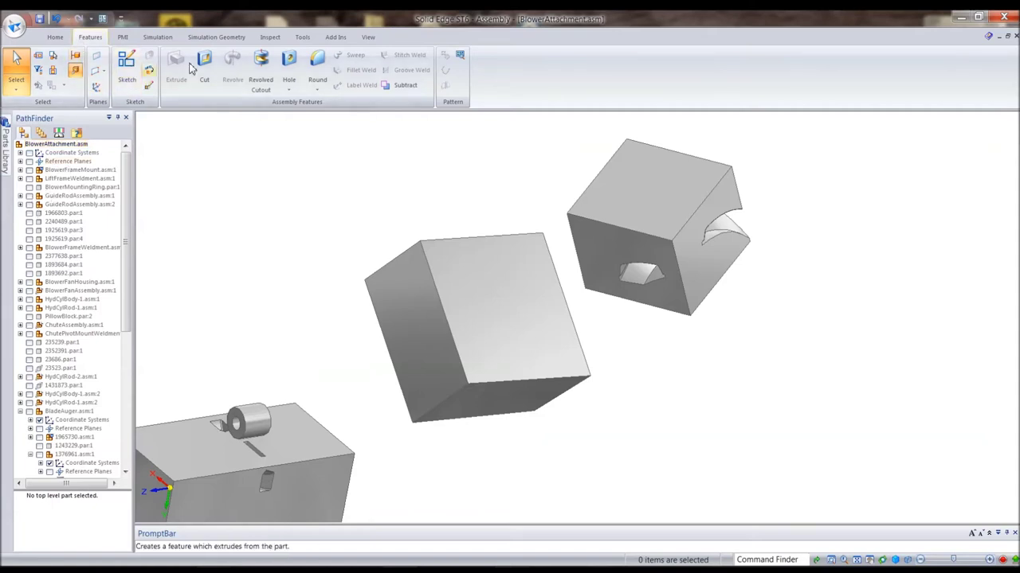
# Dimension the upper edge of plate 1966068.par with a Smart Dimension created in the model document, and end the command
pyautogui.hotkey('ctrl', 'shift', 'a')
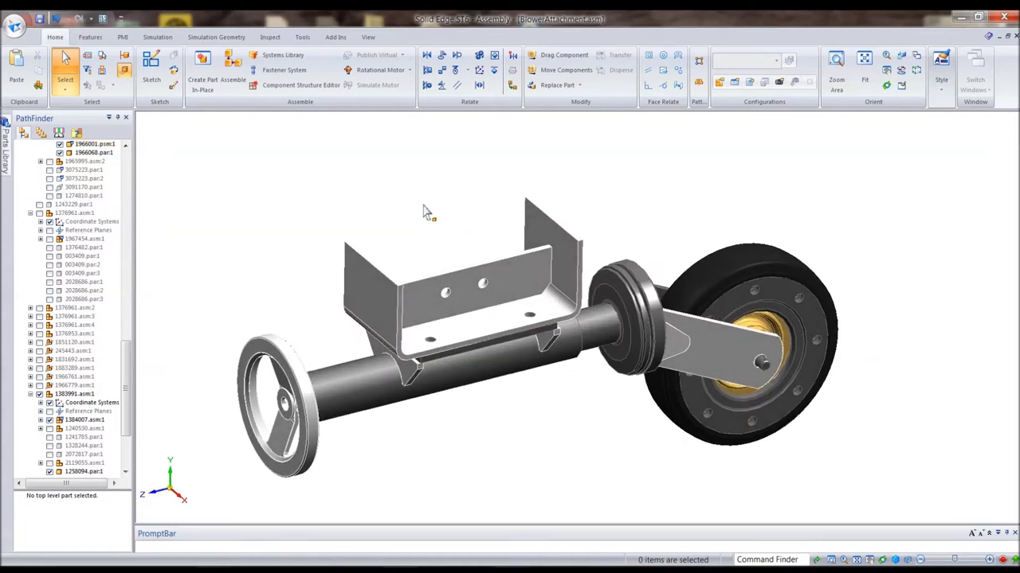
pyautogui.click(123, 38)
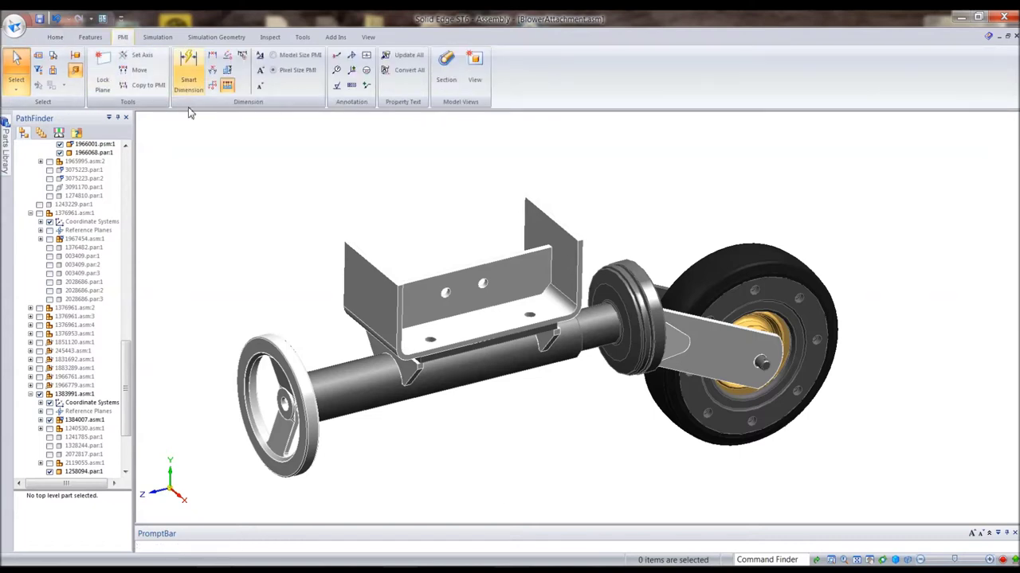
pyautogui.click(184, 75)
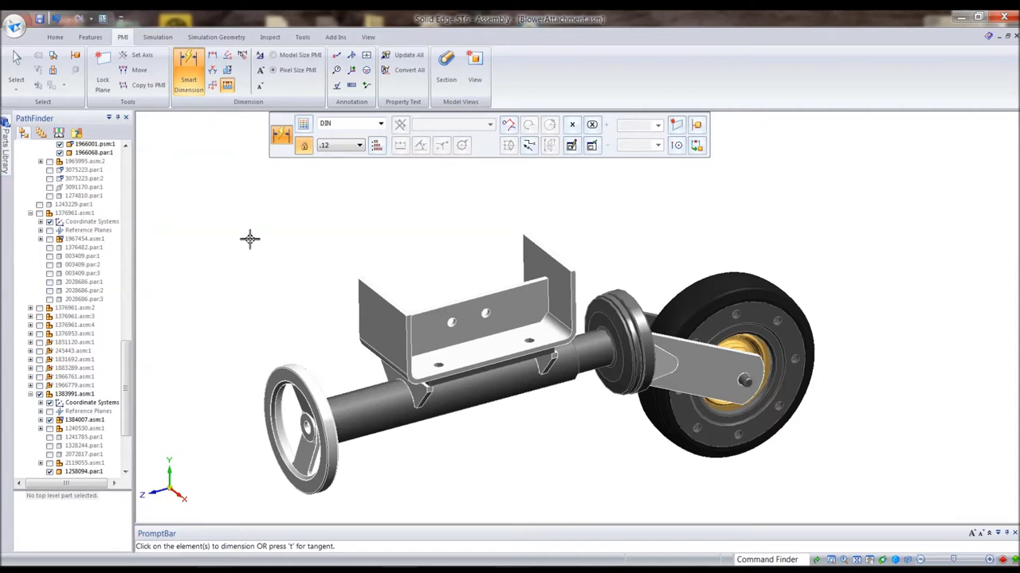
pyautogui.moveTo(249, 239); pyautogui.dragTo(264, 250, button='middle')
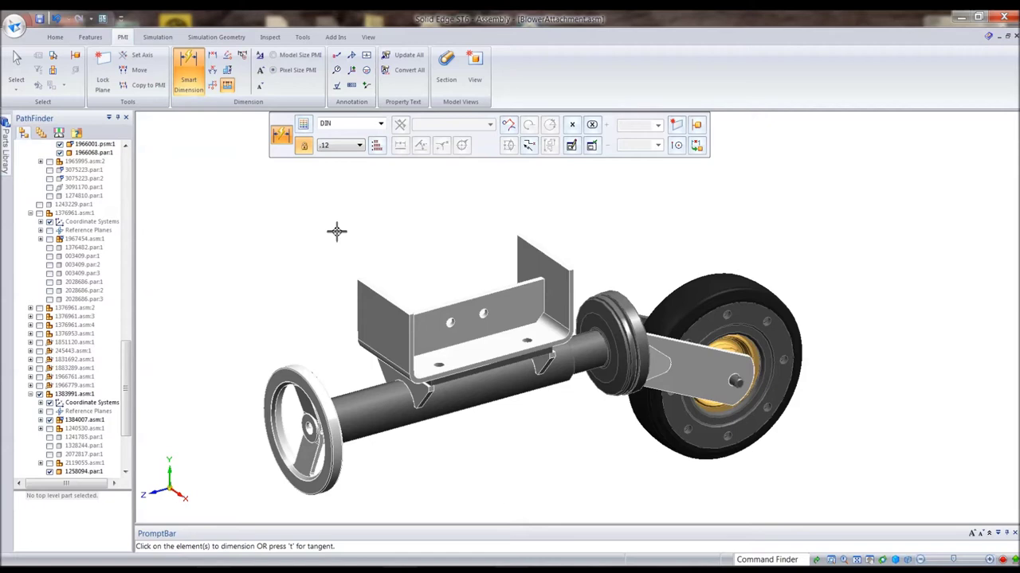
pyautogui.moveTo(336, 232); pyautogui.dragTo(420, 243, button='middle')
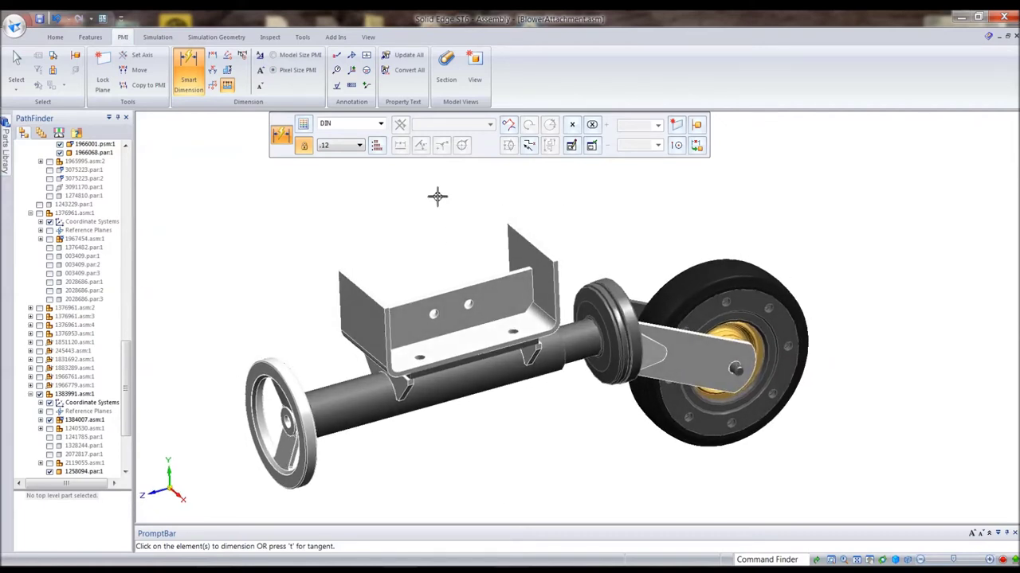
pyautogui.click(698, 149)
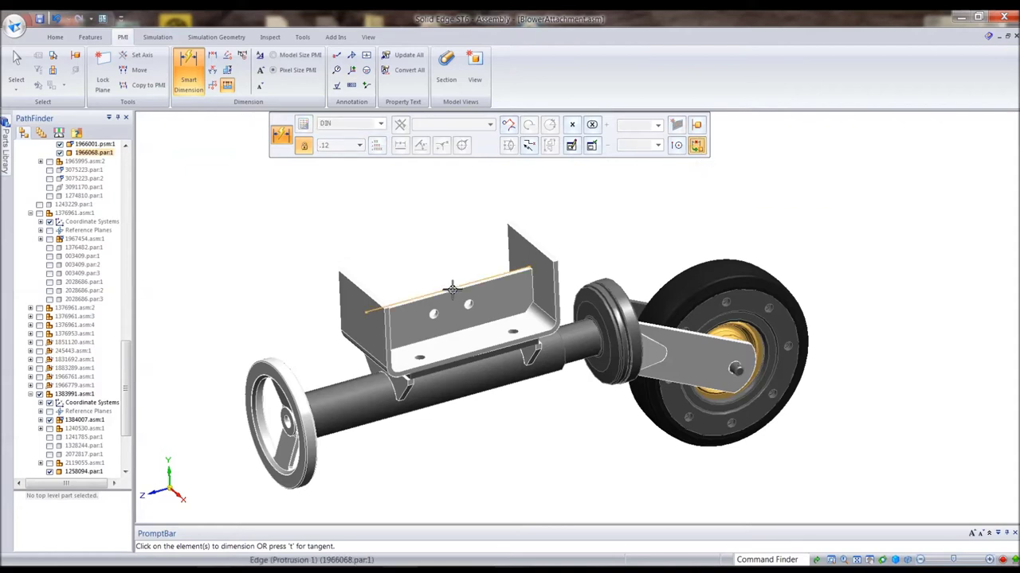
pyautogui.click(449, 286)
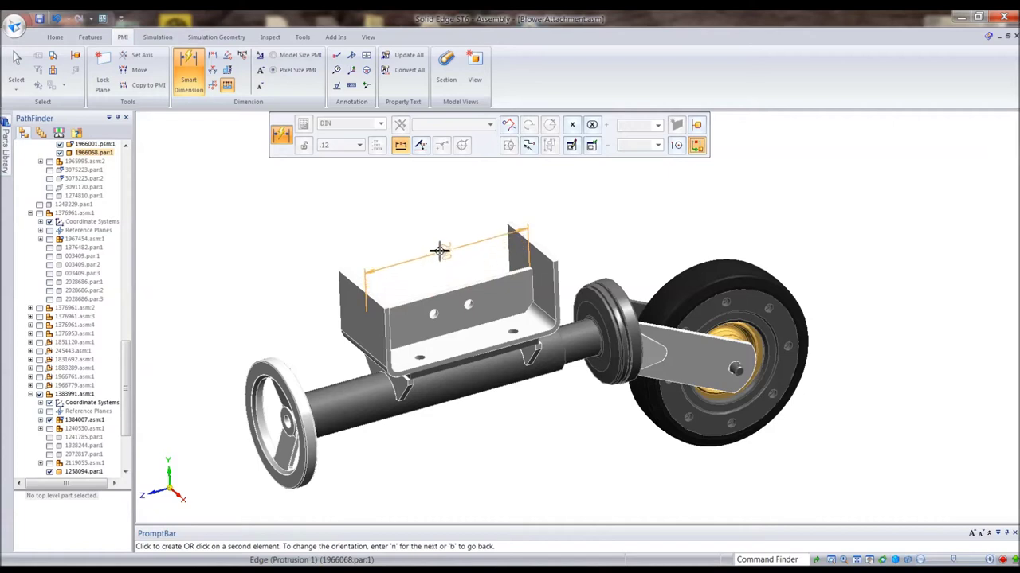
pyautogui.click(440, 218)
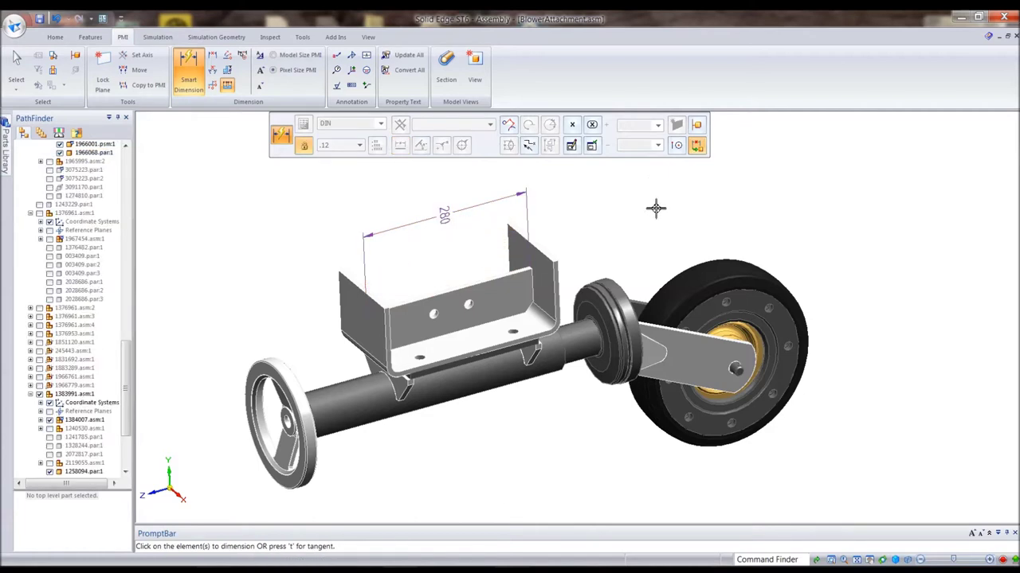
pyautogui.hotkey('ctrl', 'z')
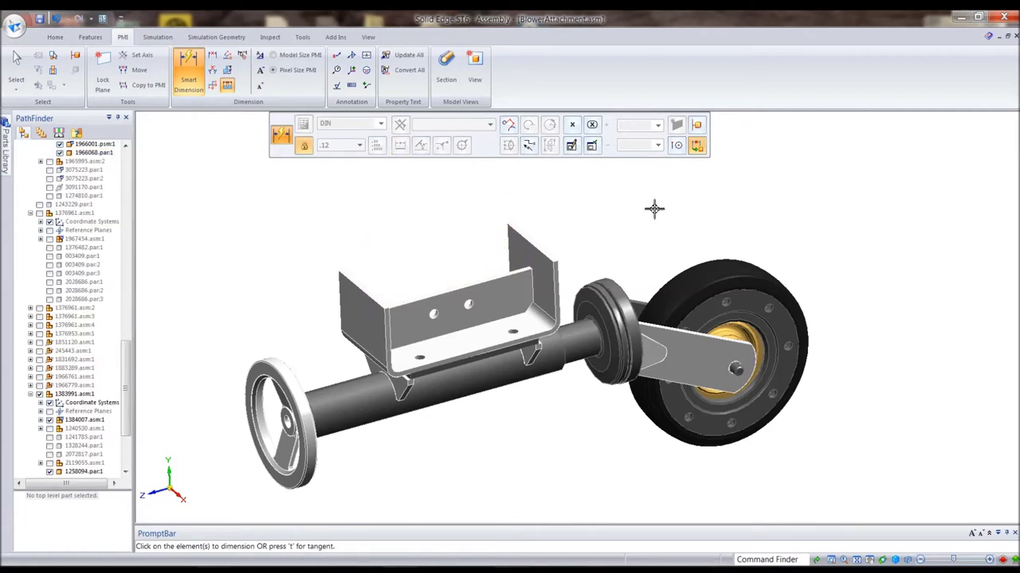
pyautogui.press('Escape')
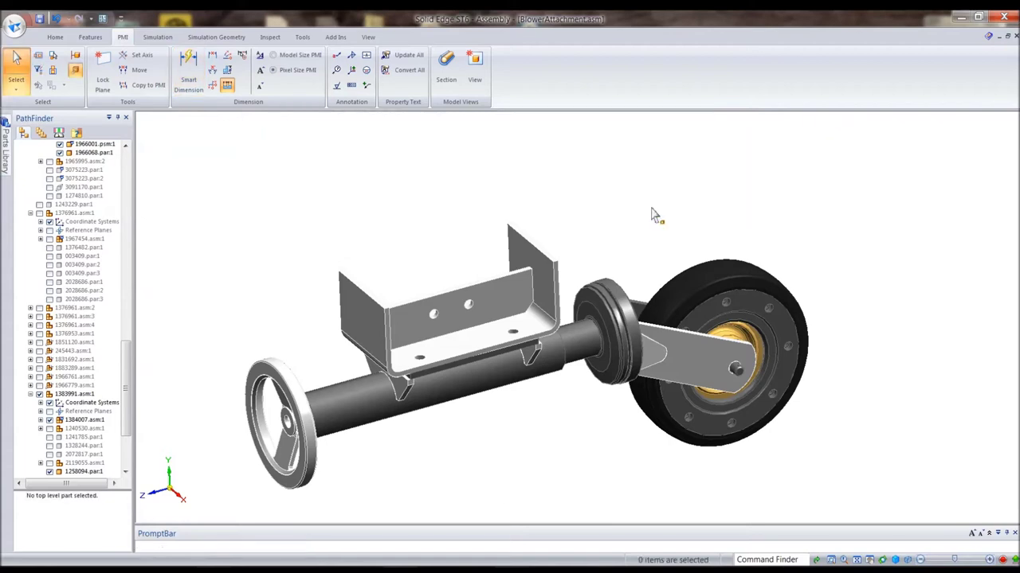
# Edit plate 1966068.par in place, set its length dimension to 300 mm and return to the assembly
pyautogui.click(487, 293)
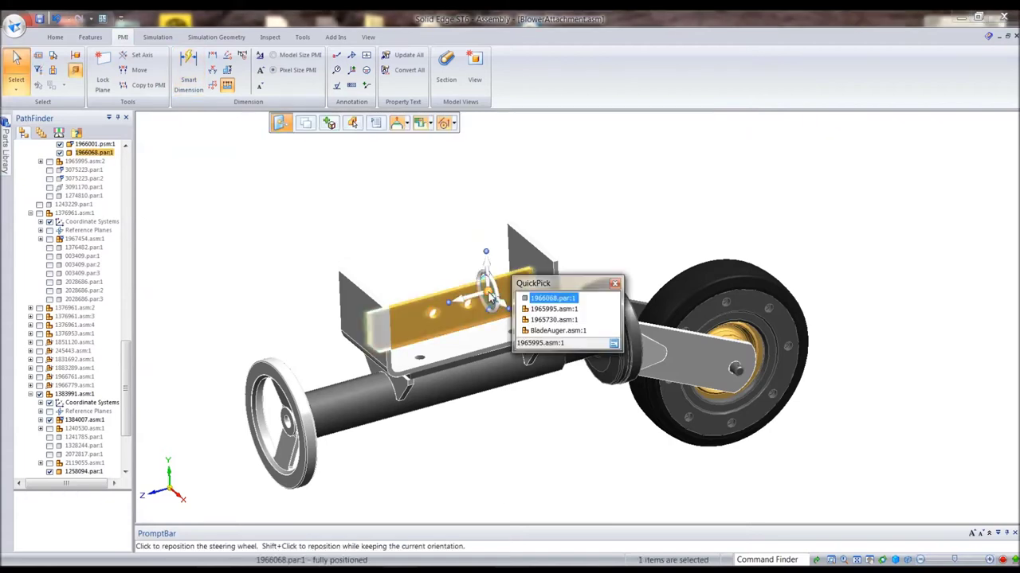
pyautogui.doubleClick(491, 297)
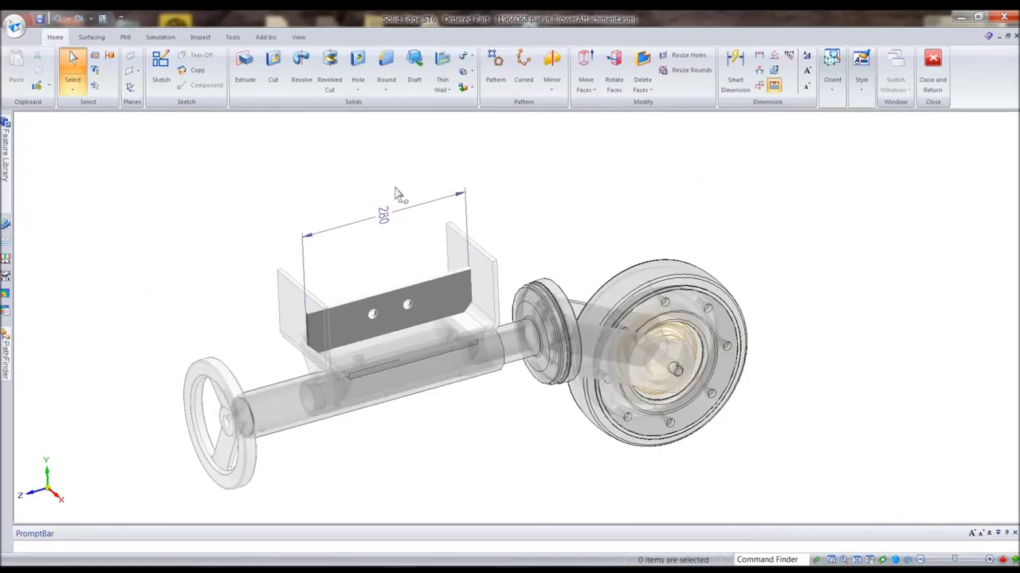
pyautogui.click(386, 215)
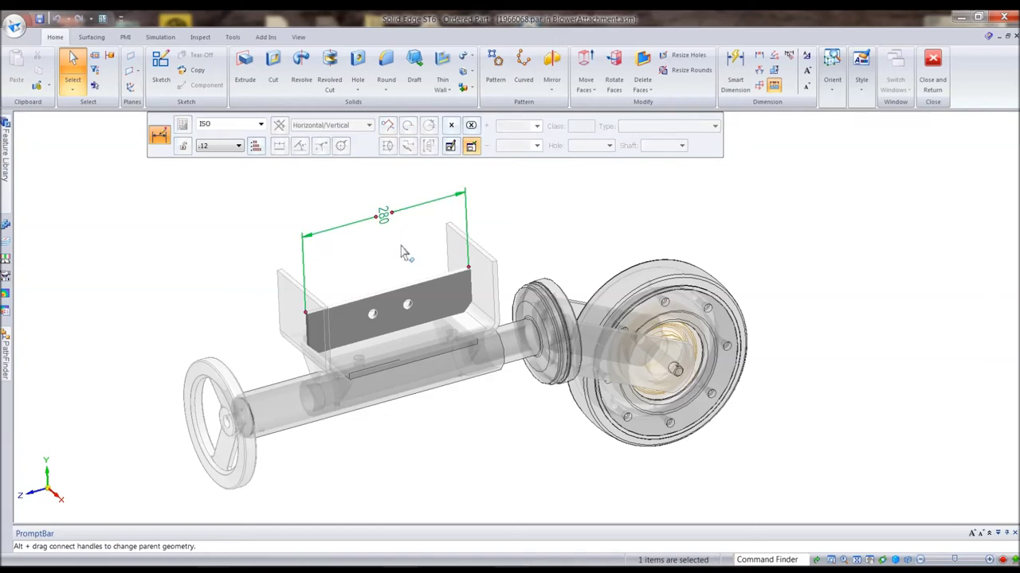
pyautogui.click(385, 215)
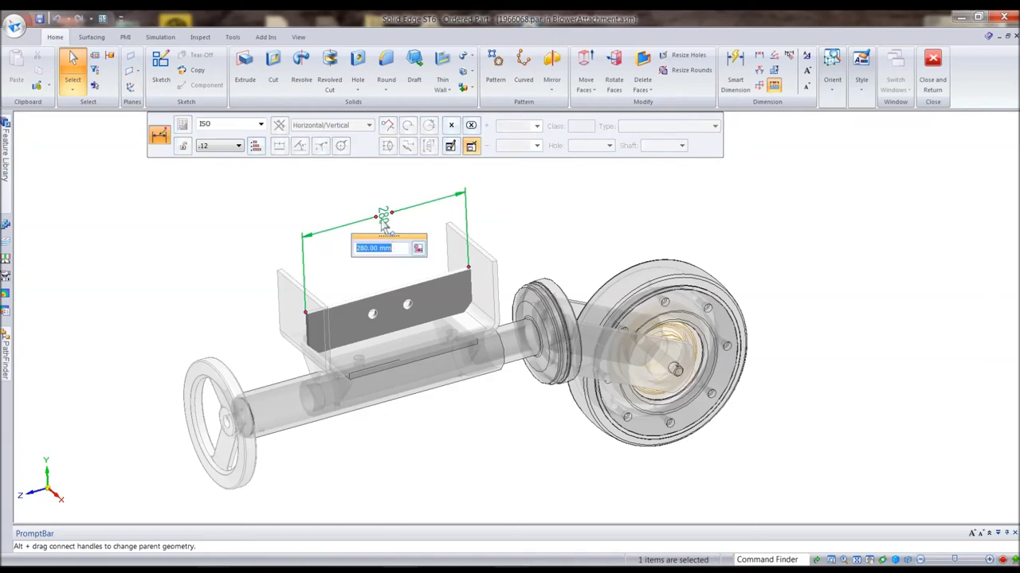
pyautogui.write('300')
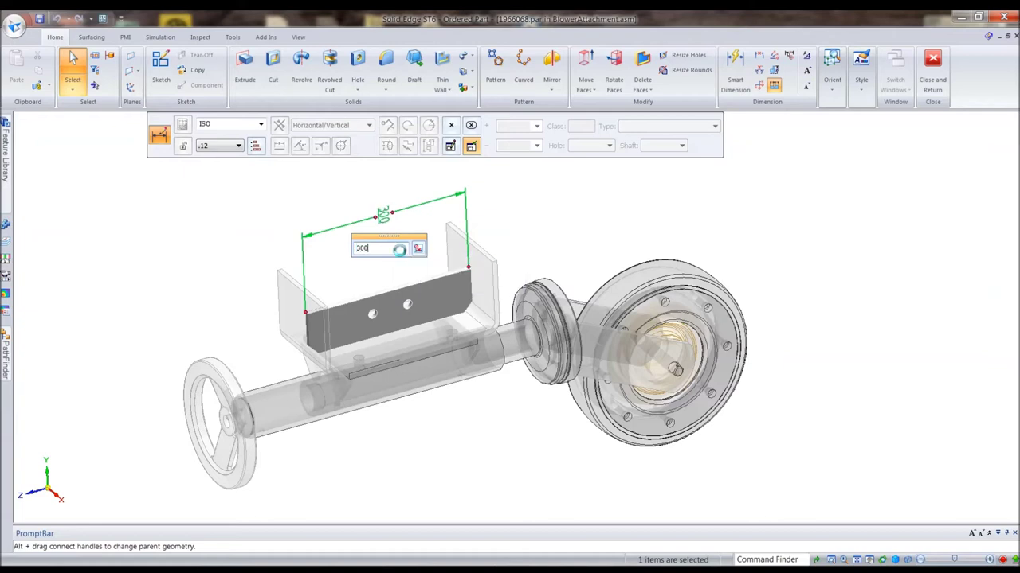
pyautogui.press('Return')
pyautogui.click(545, 213)
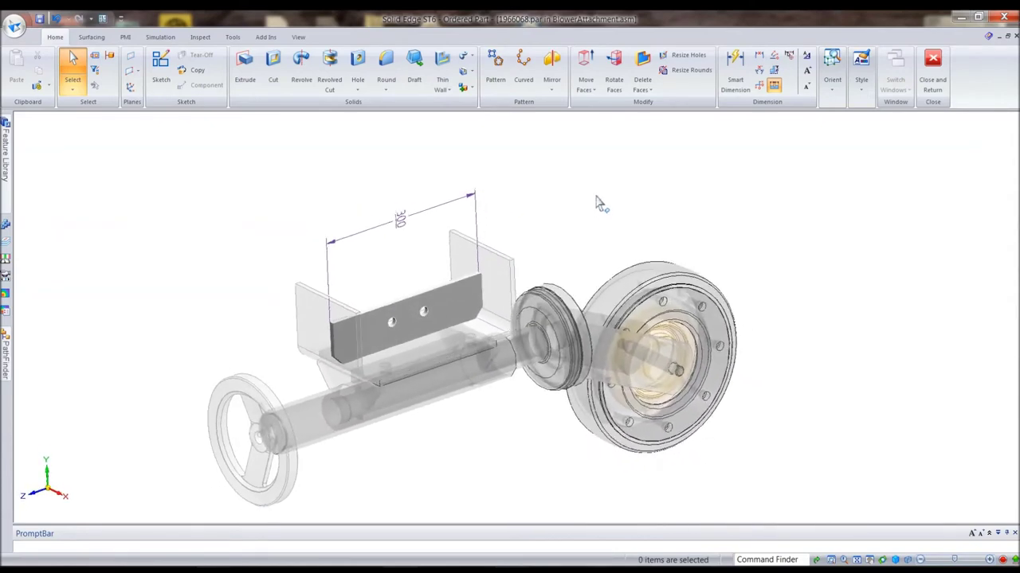
pyautogui.click(932, 71)
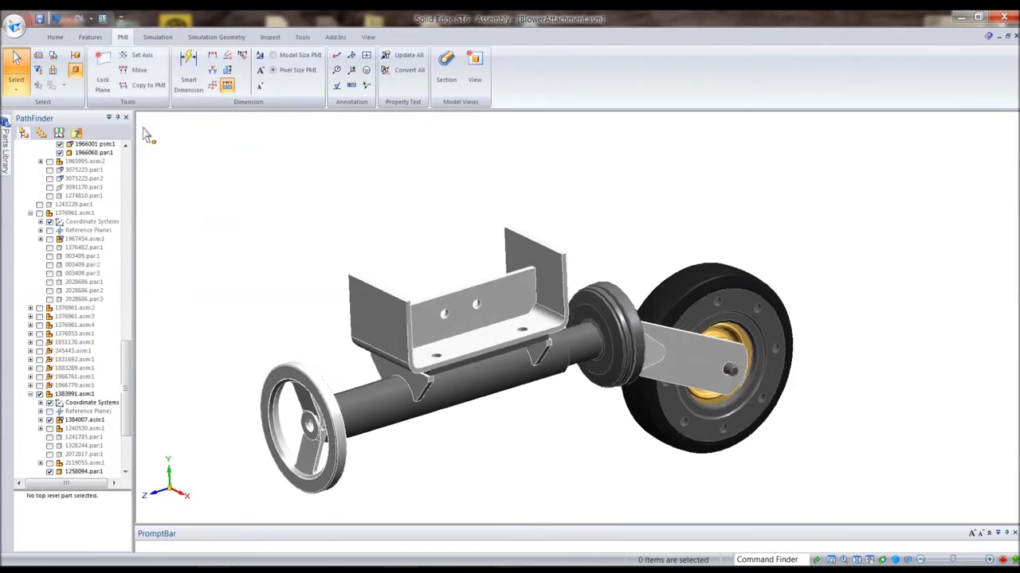
# Dimension the distance between the upper edges of the two upright flanges on bracket 1966001.psm, creating the PMI in the model document
pyautogui.click(188, 73)
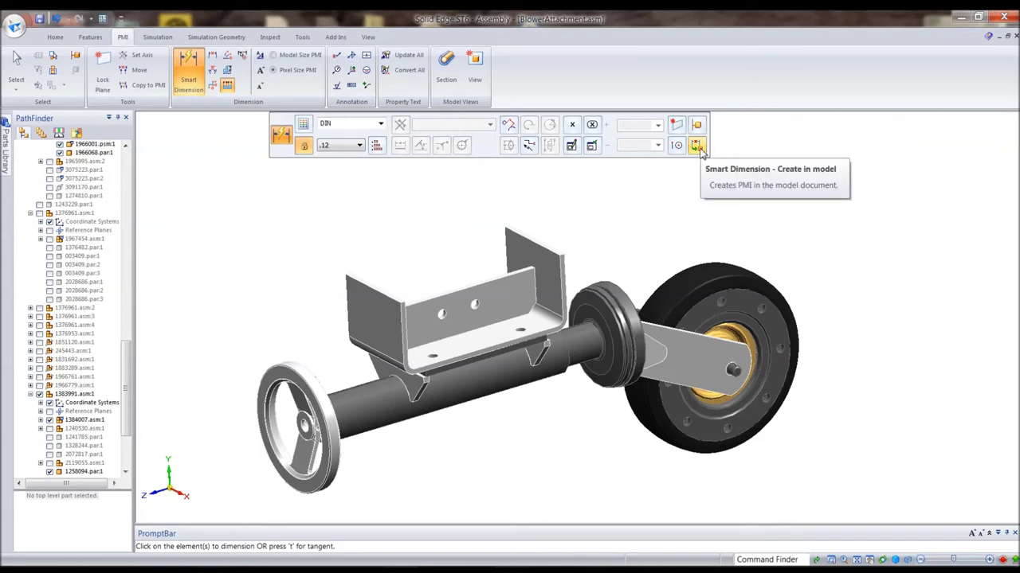
pyautogui.click(697, 147)
pyautogui.scroll(5, 314, 255)
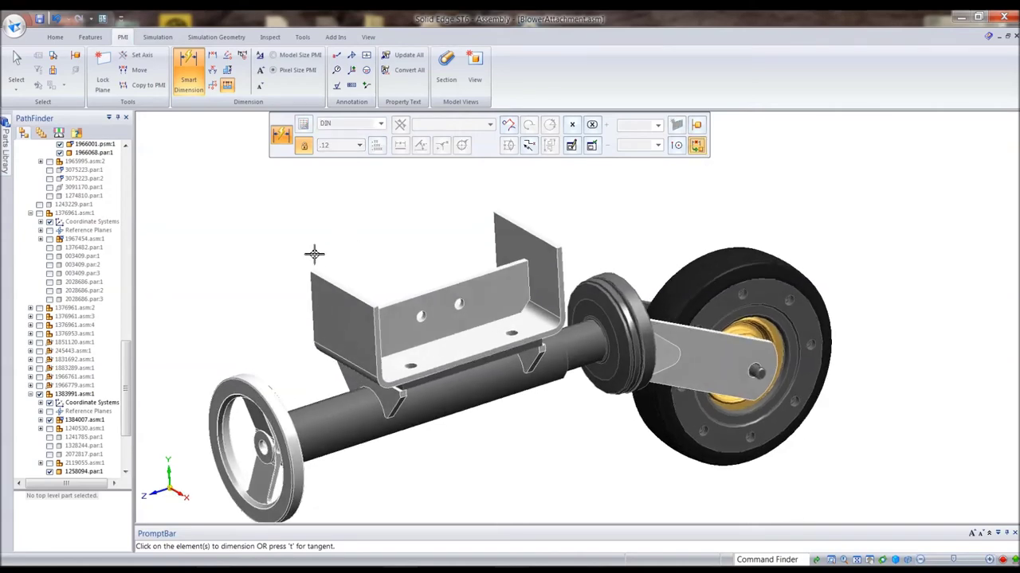
pyautogui.click(325, 337)
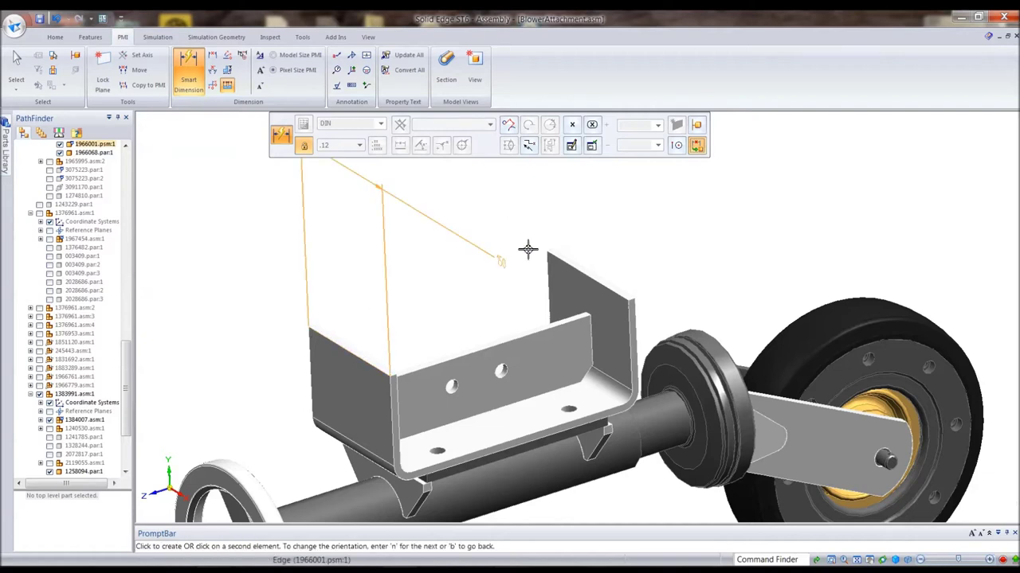
pyautogui.click(585, 269)
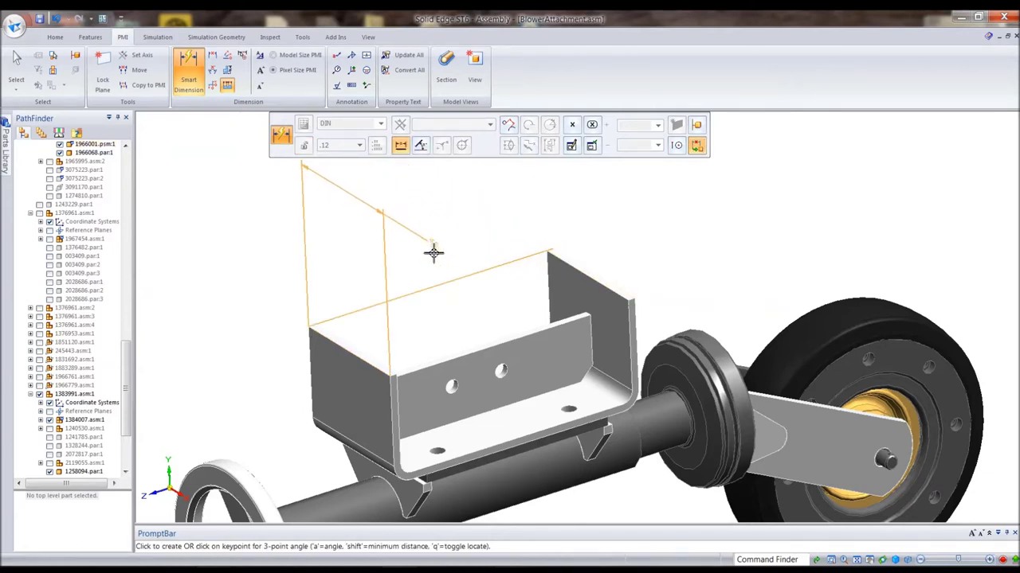
pyautogui.press('a')
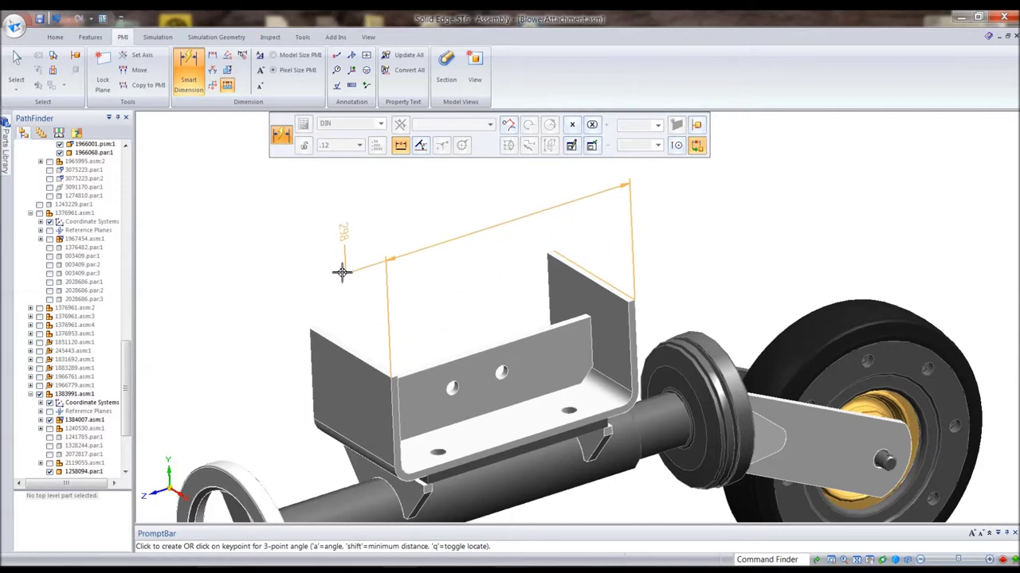
pyautogui.click(446, 253)
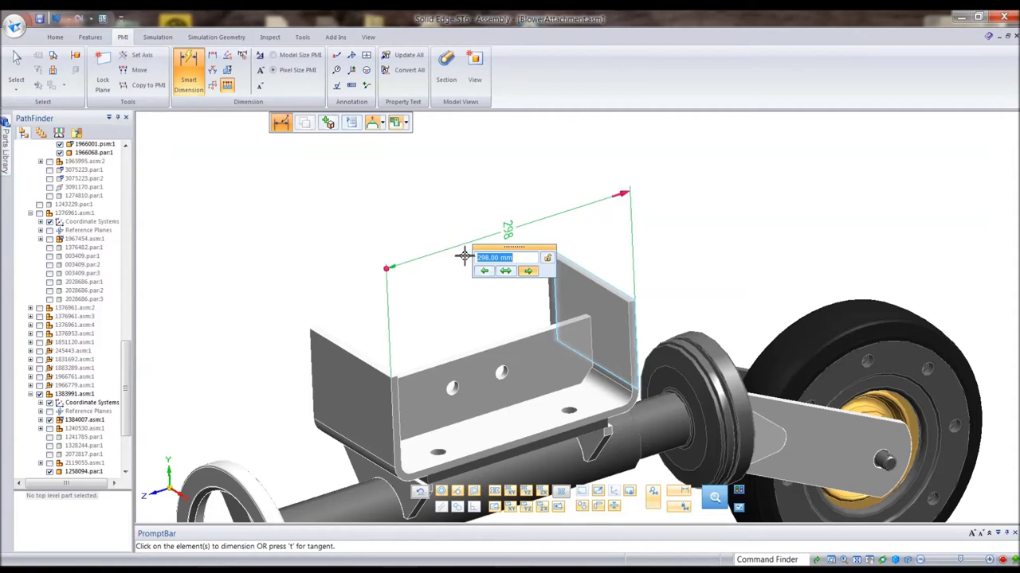
# Set the bracket's flange spacing to 315 mm, moving only the flange nearer the spoked wheel, and end the Smart Dimension command
pyautogui.click(484, 272)
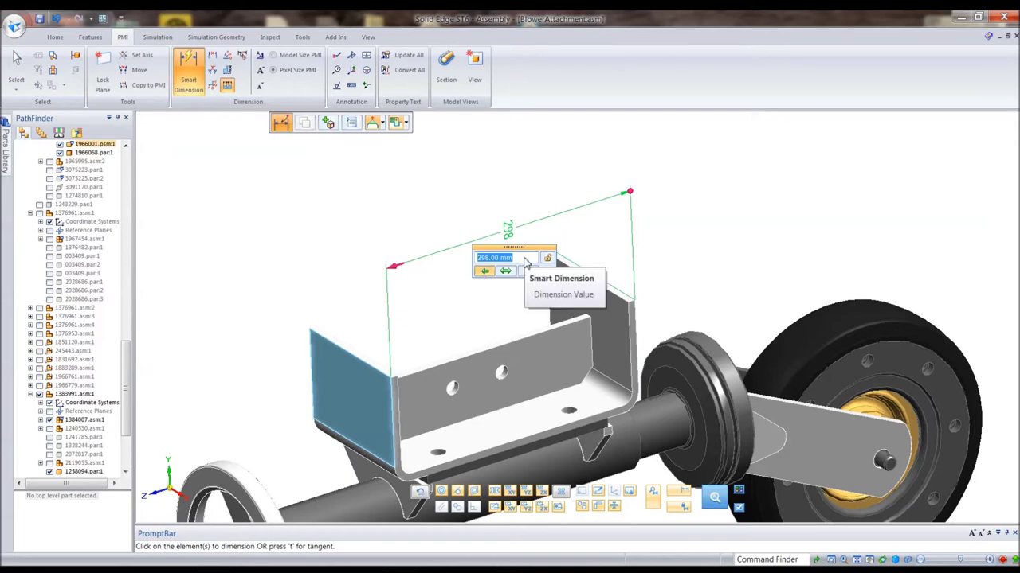
pyautogui.write('315')
pyautogui.press('Return')
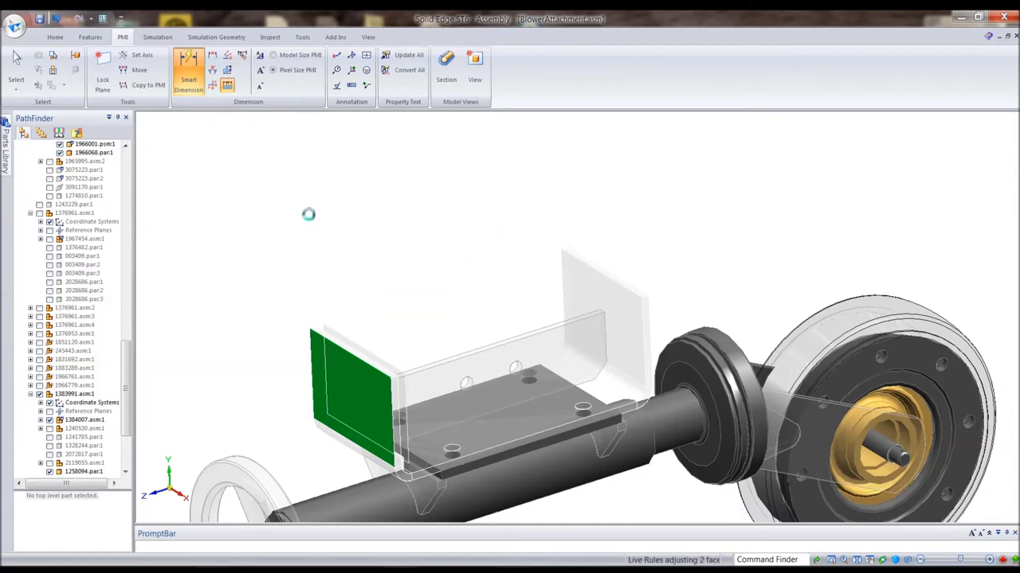
pyautogui.press('Escape')
# Open bracket 1966001.psm in place, examine the flange-spacing dimension stored in the part and return to the assembly
pyautogui.moveTo(337, 216); pyautogui.dragTo(639, 250, button='middle')
pyautogui.click(588, 283)
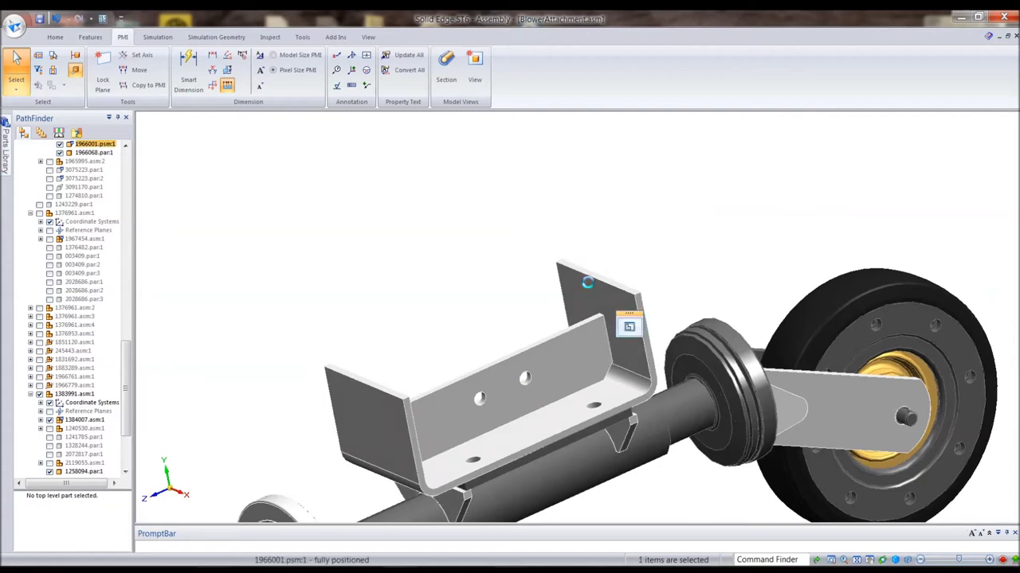
pyautogui.click(690, 232)
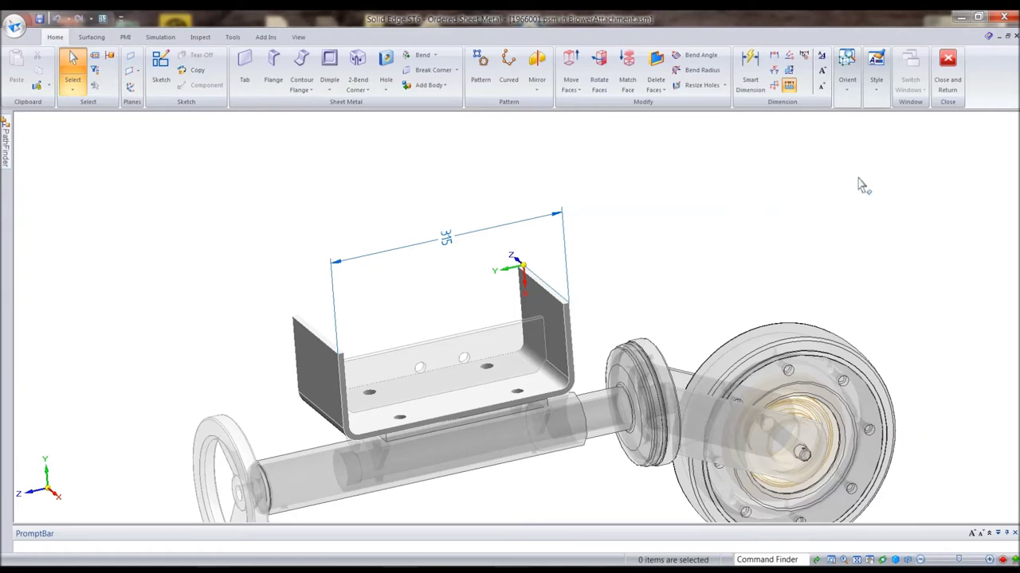
pyautogui.moveTo(862, 185); pyautogui.dragTo(830, 196, button='middle')
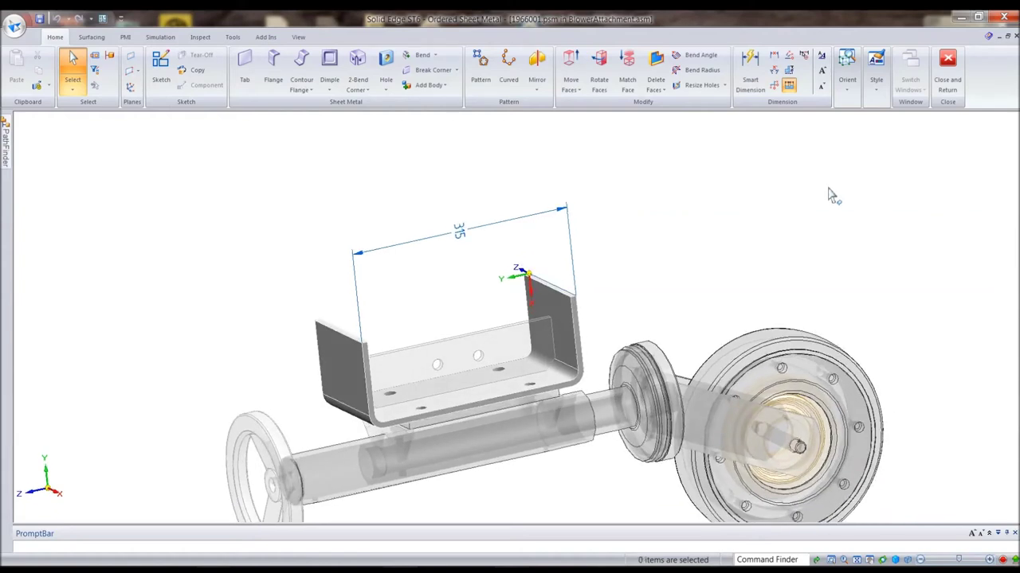
pyautogui.click(947, 68)
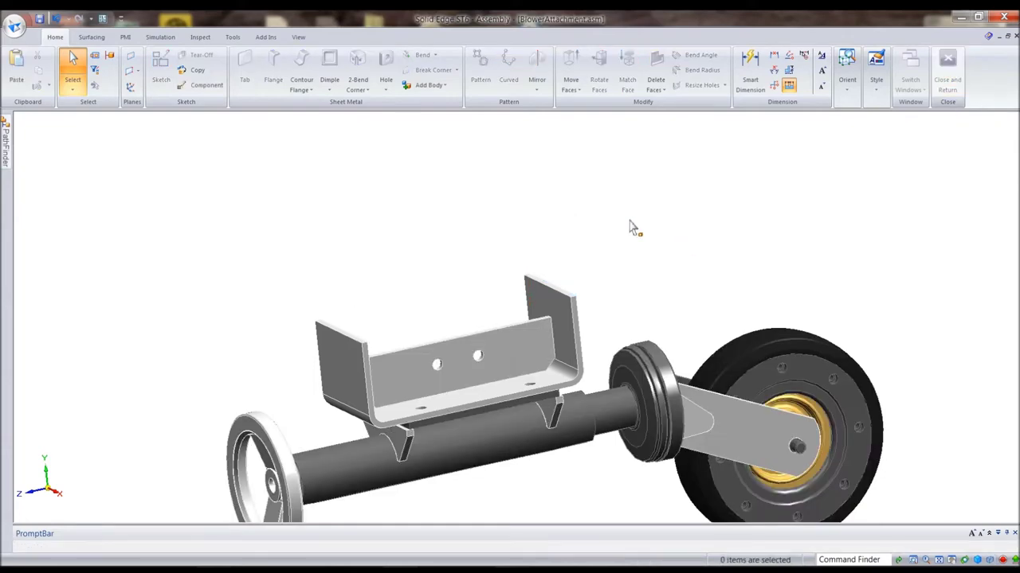
pyautogui.moveTo(442, 237); pyautogui.dragTo(380, 243, button='middle')
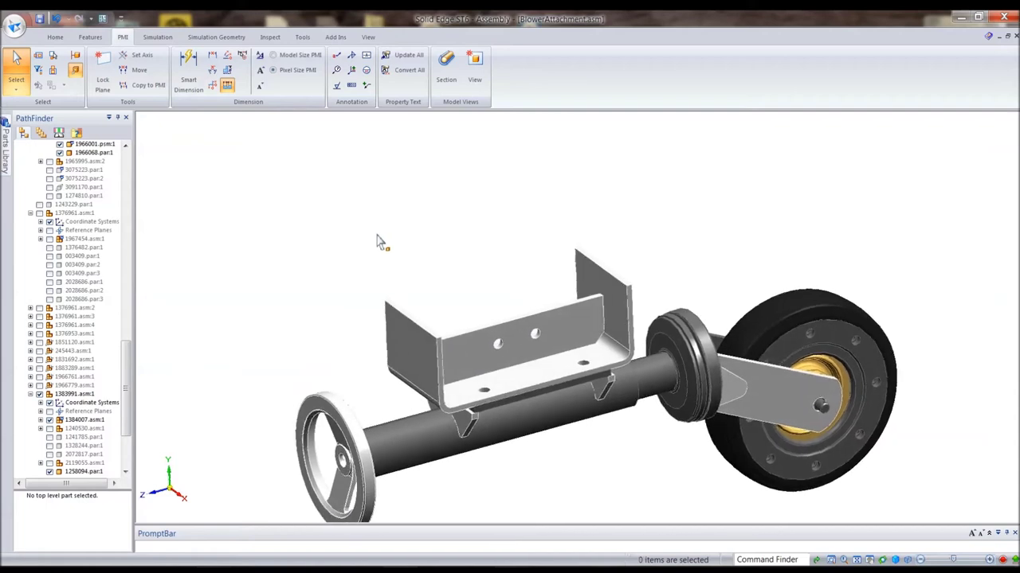
pyautogui.click(404, 335)
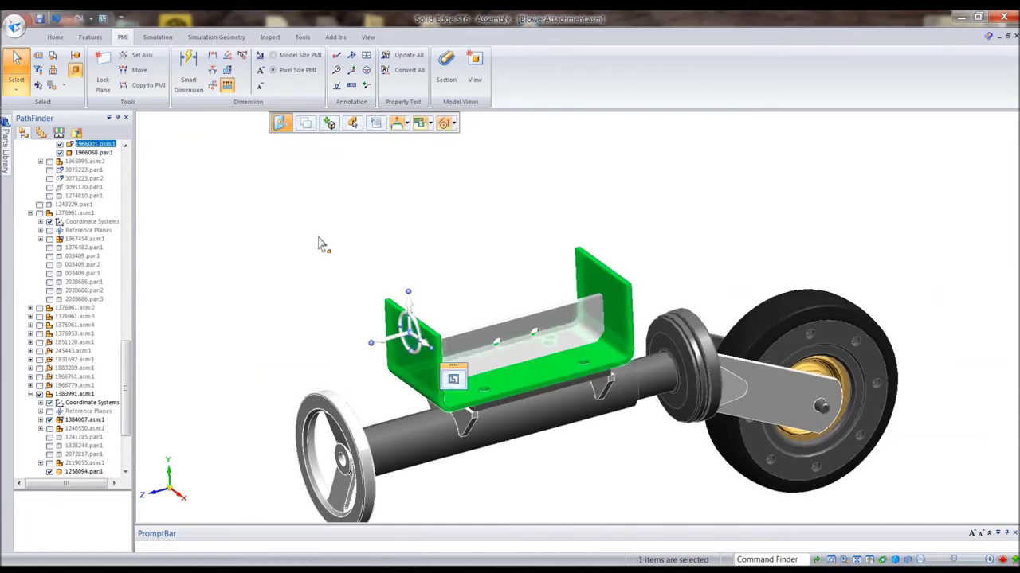
pyautogui.click(319, 236)
pyautogui.click(55, 37)
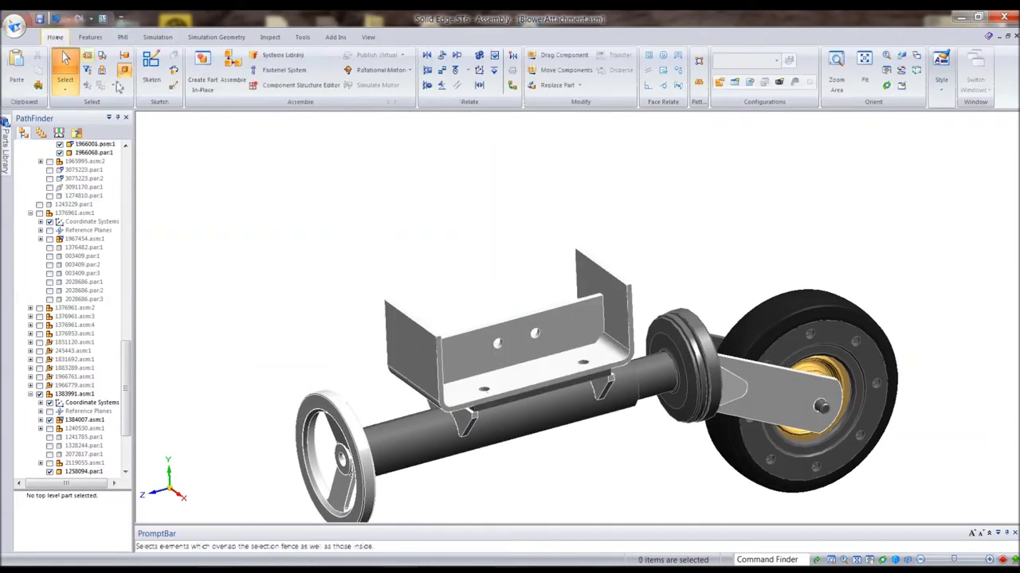
pyautogui.click(411, 345)
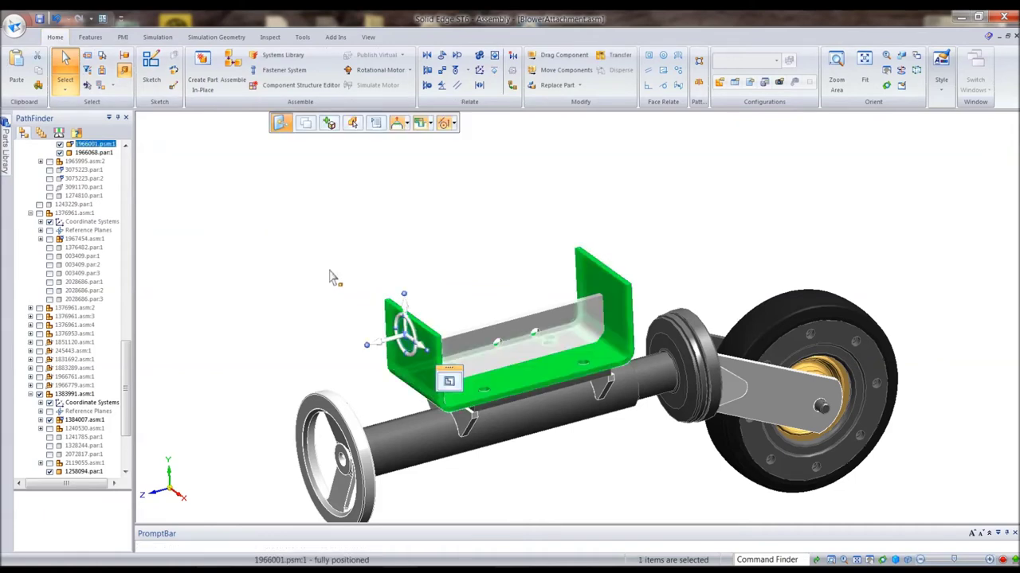
pyautogui.press('Down')
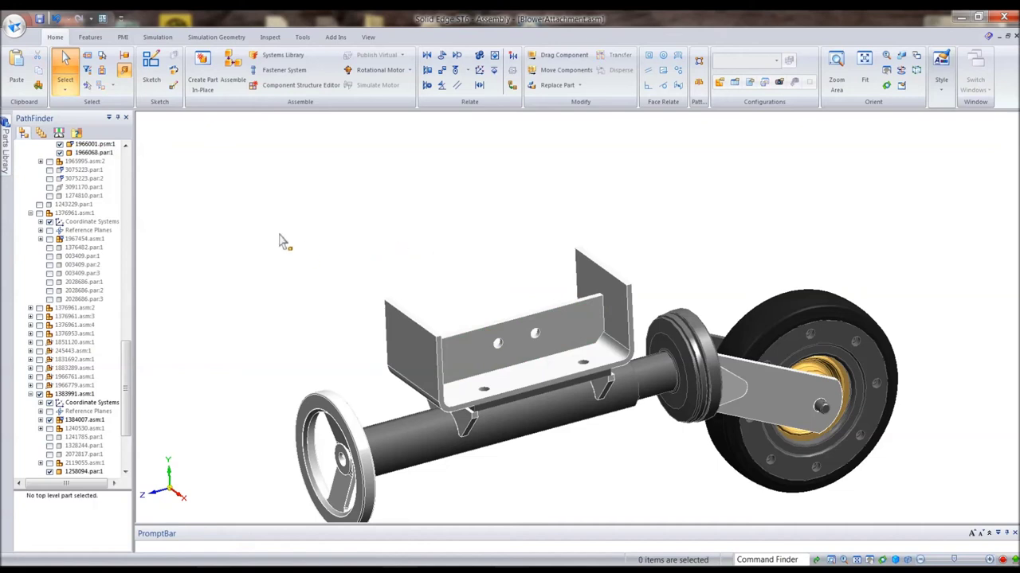
# With face-priority selection, set the bracket's flange spacing to 325 mm, moving the flange nearer the tyre
pyautogui.click(65, 88)
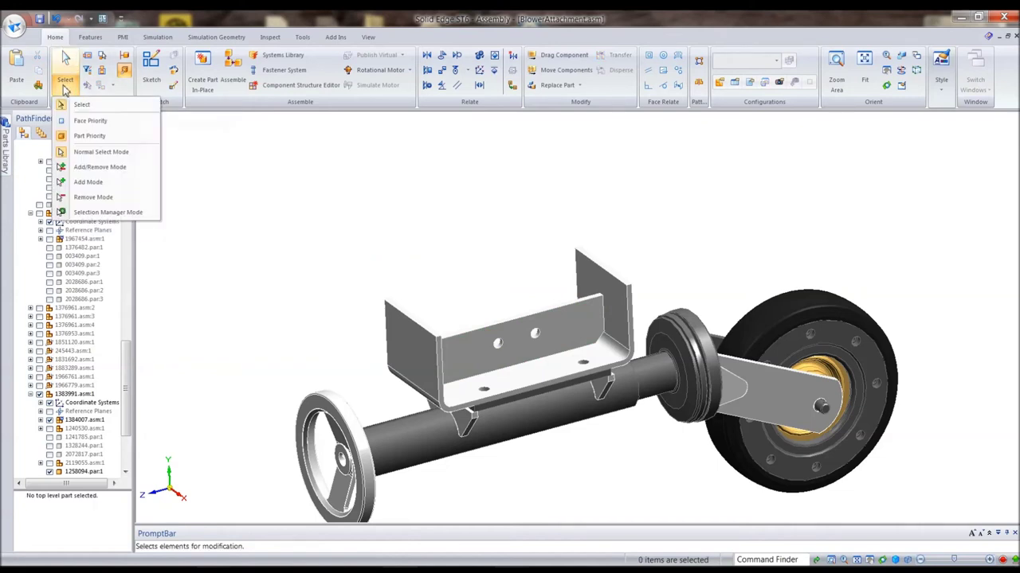
pyautogui.click(90, 121)
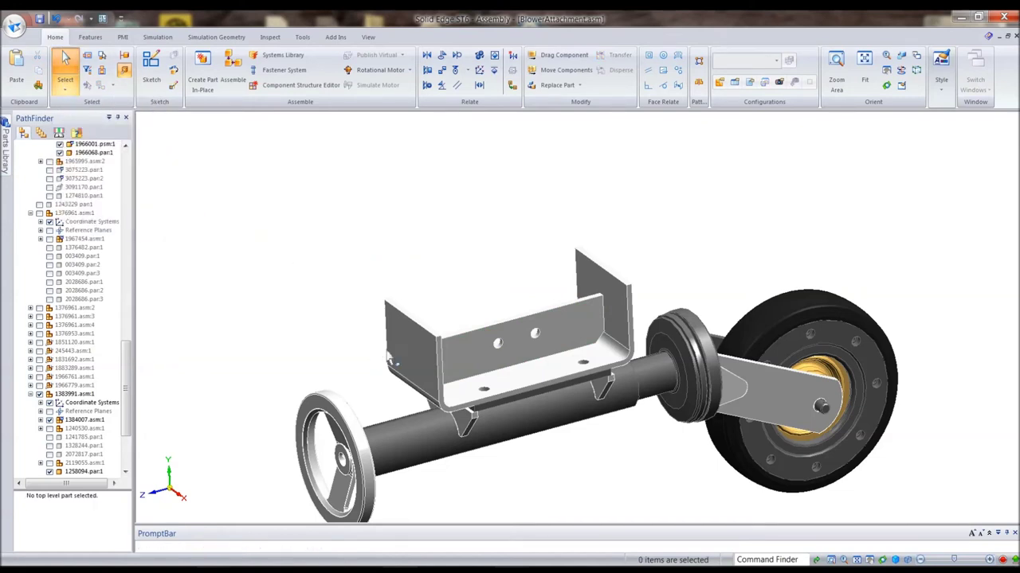
pyautogui.click(402, 350)
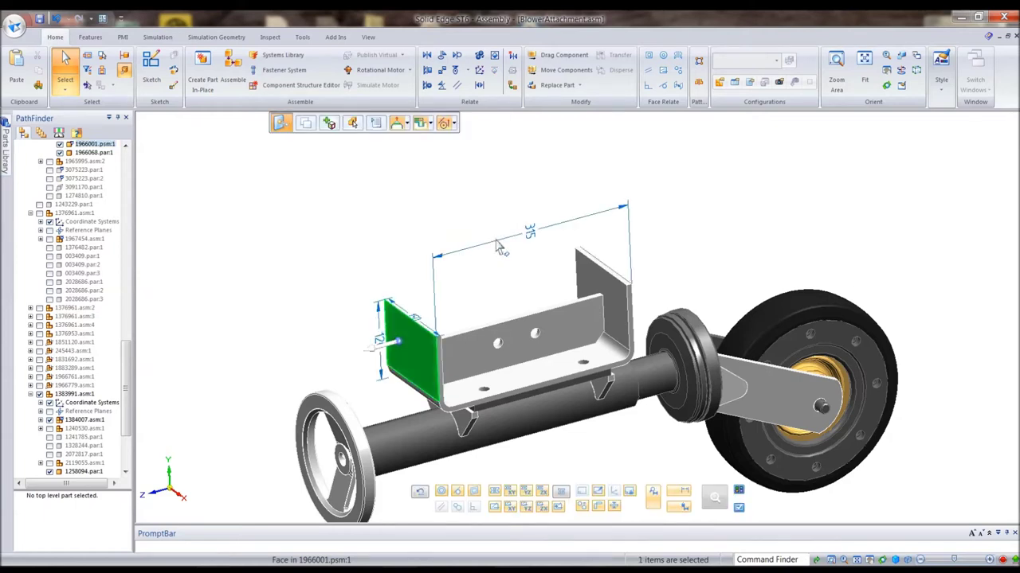
pyautogui.click(539, 239)
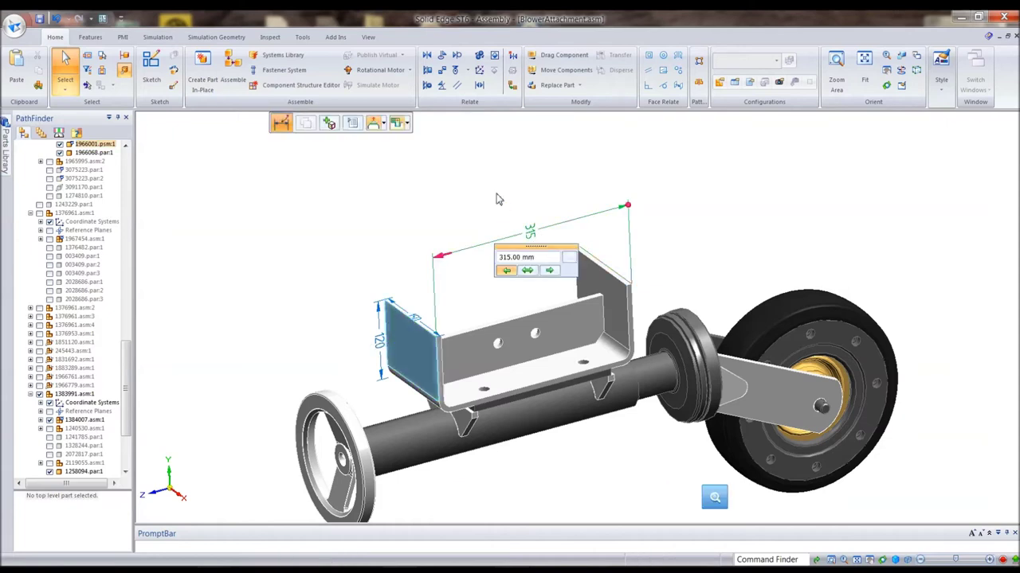
pyautogui.write('325')
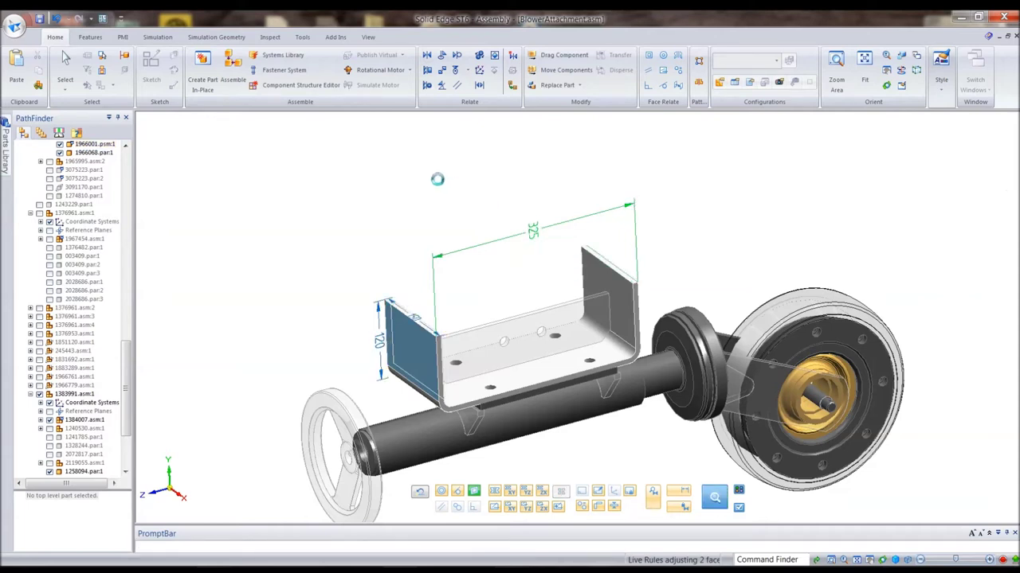
pyautogui.click(738, 188)
pyautogui.moveTo(738, 188); pyautogui.dragTo(689, 184, button='middle')
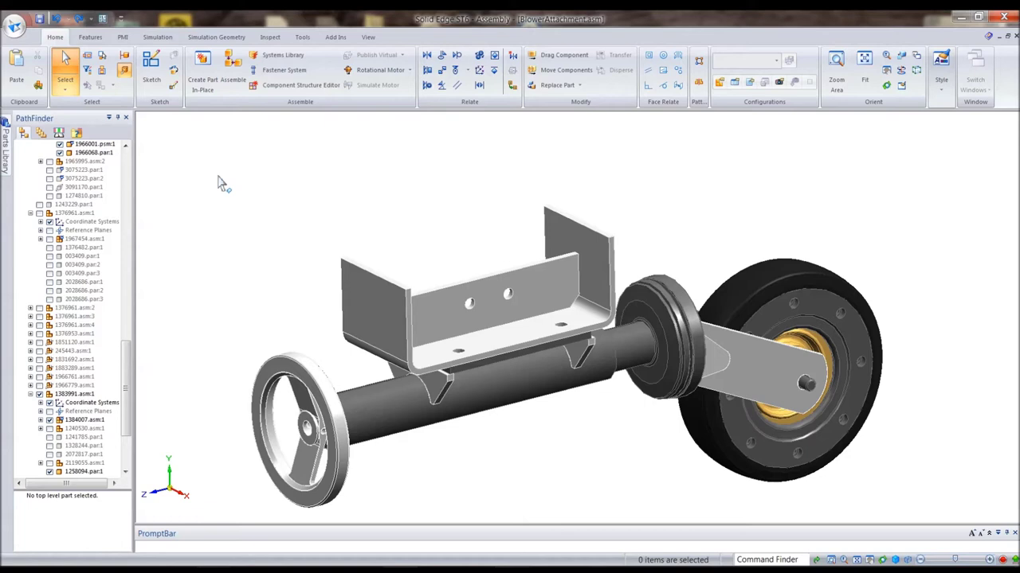
pyautogui.click(68, 88)
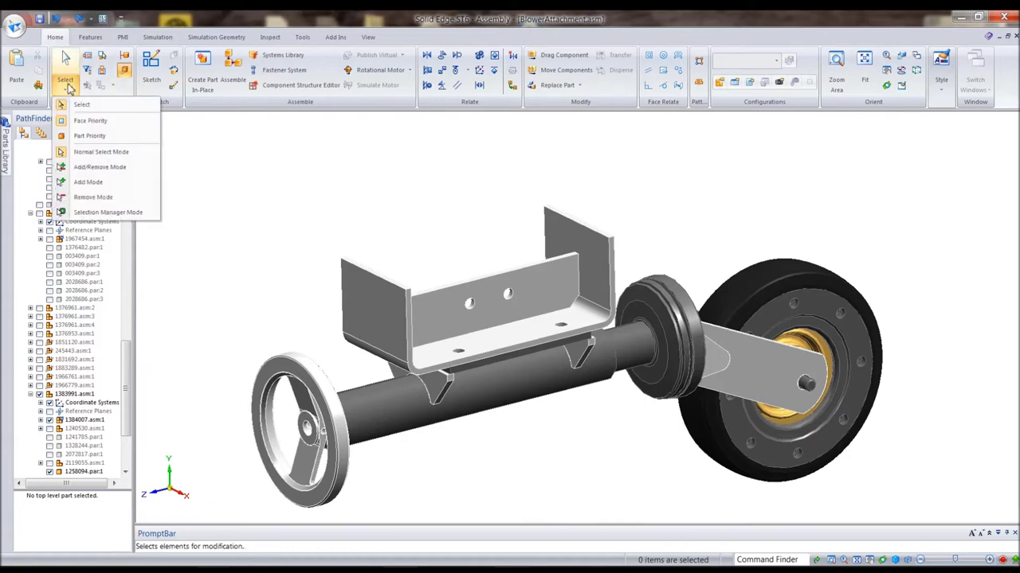
pyautogui.click(86, 137)
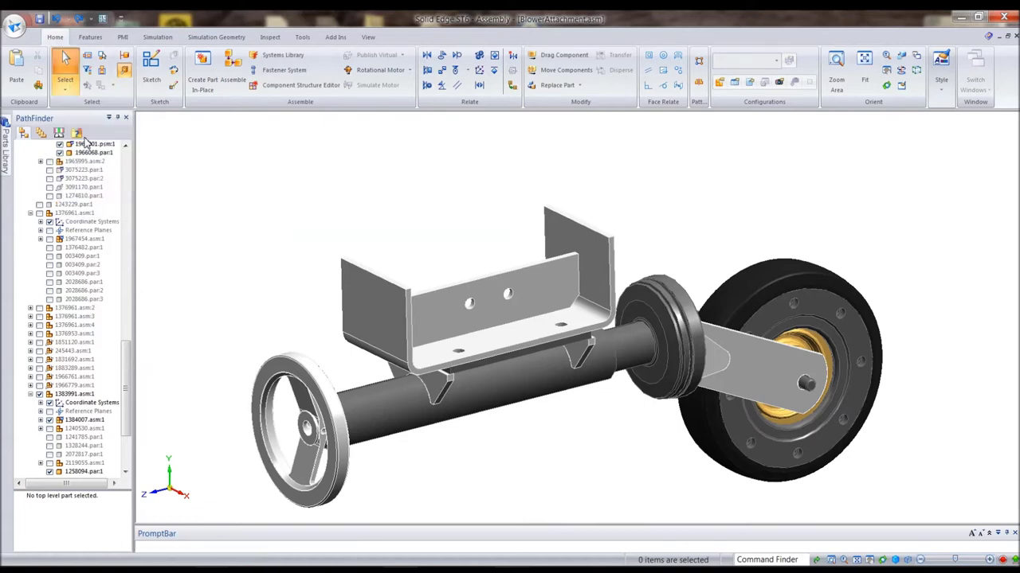
pyautogui.click(68, 87)
pyautogui.click(88, 137)
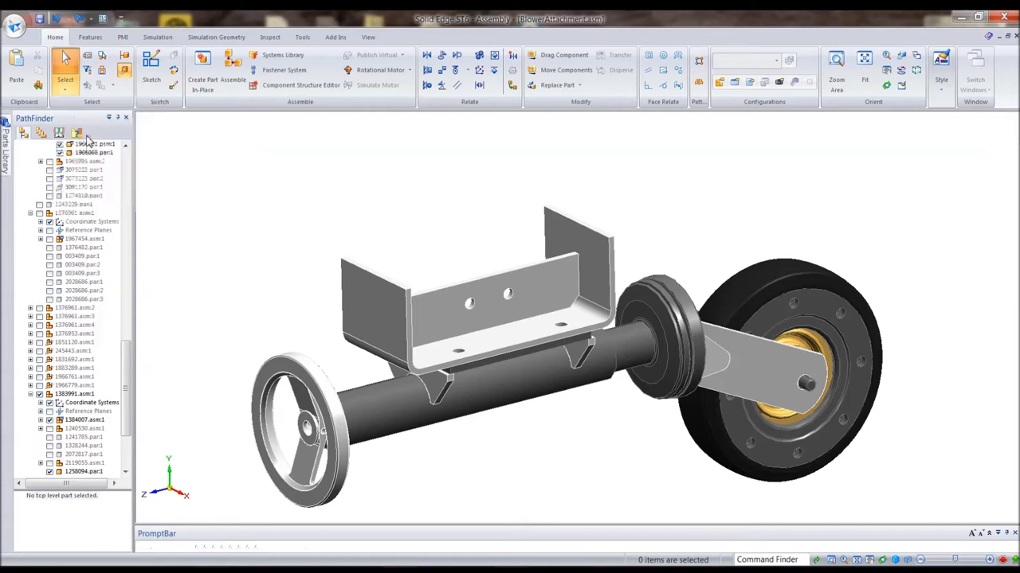
pyautogui.click(453, 309)
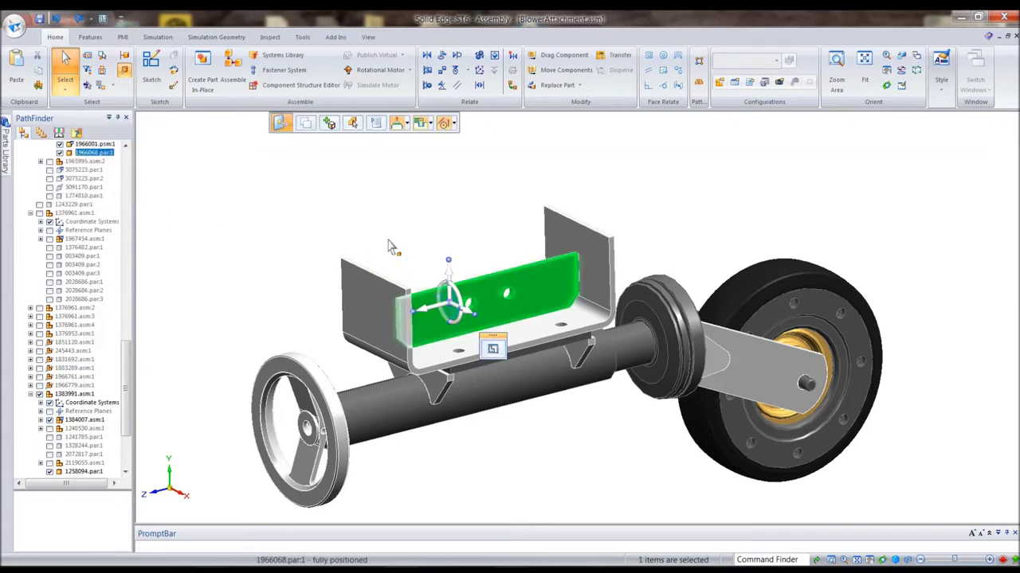
pyautogui.click(64, 88)
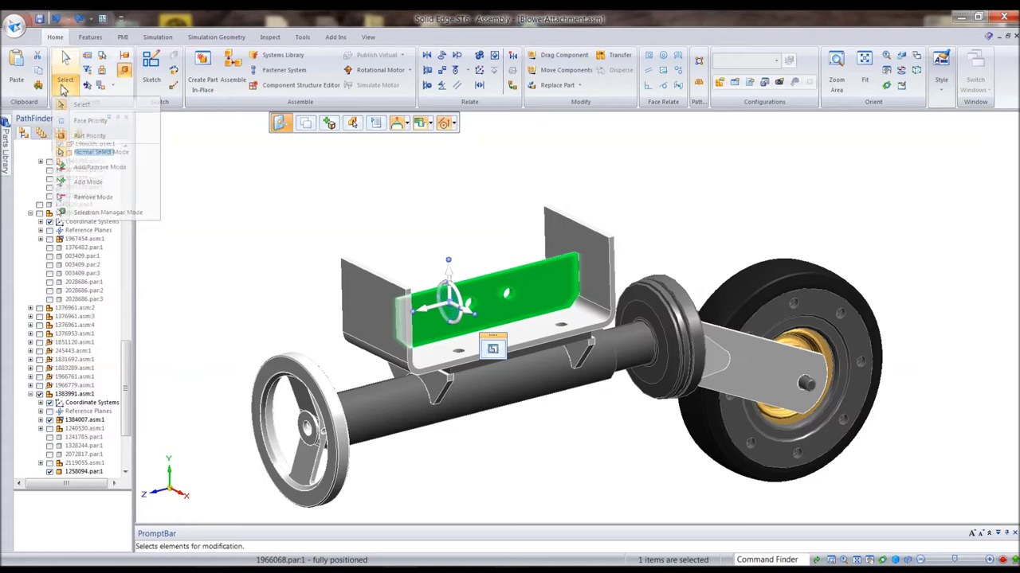
pyautogui.click(95, 121)
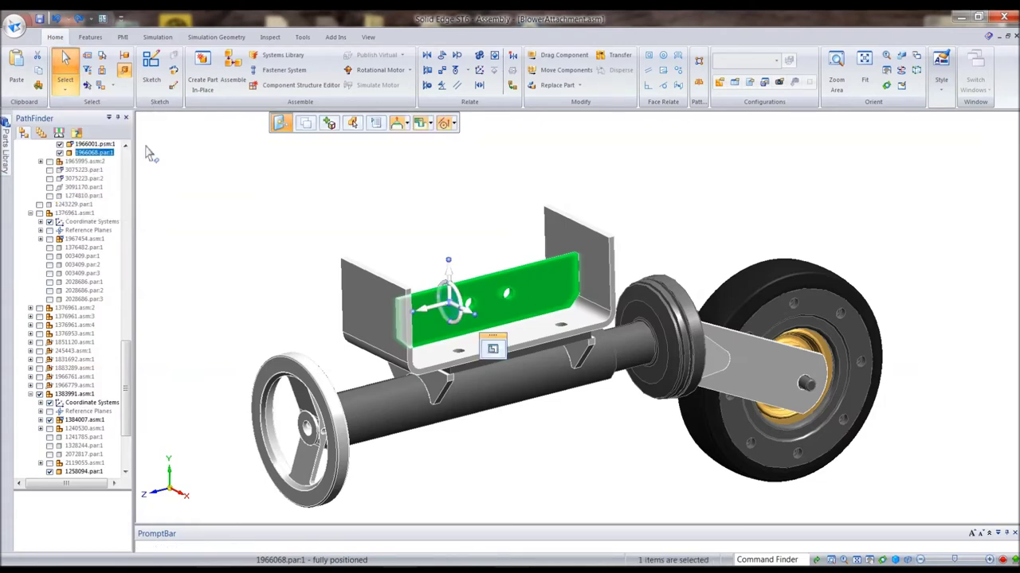
pyautogui.click(401, 217)
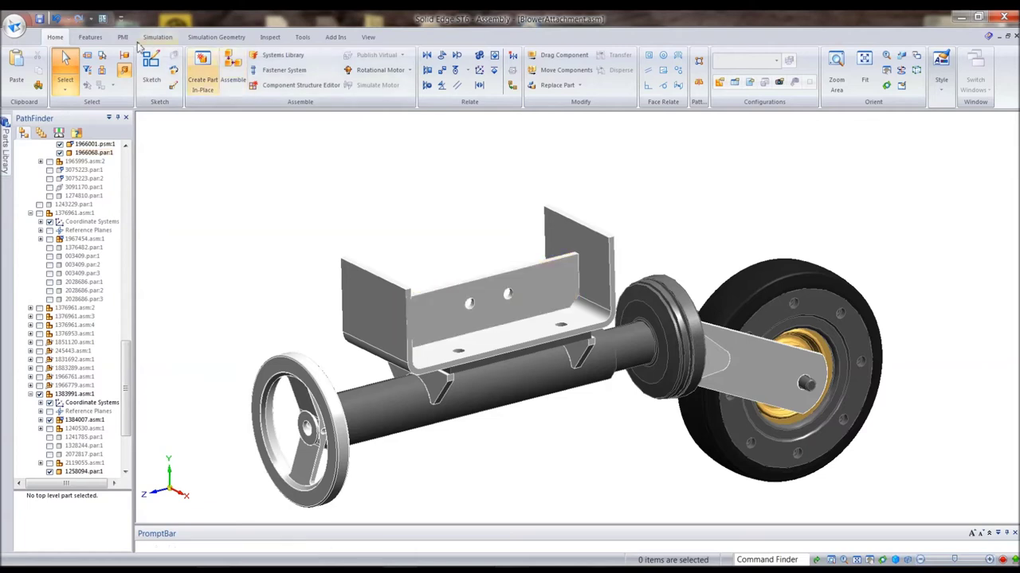
# With face-priority selection, use Dynamic Edit on plate 1966068.par to raise the upper edge of its profile
pyautogui.click(64, 87)
pyautogui.click(99, 122)
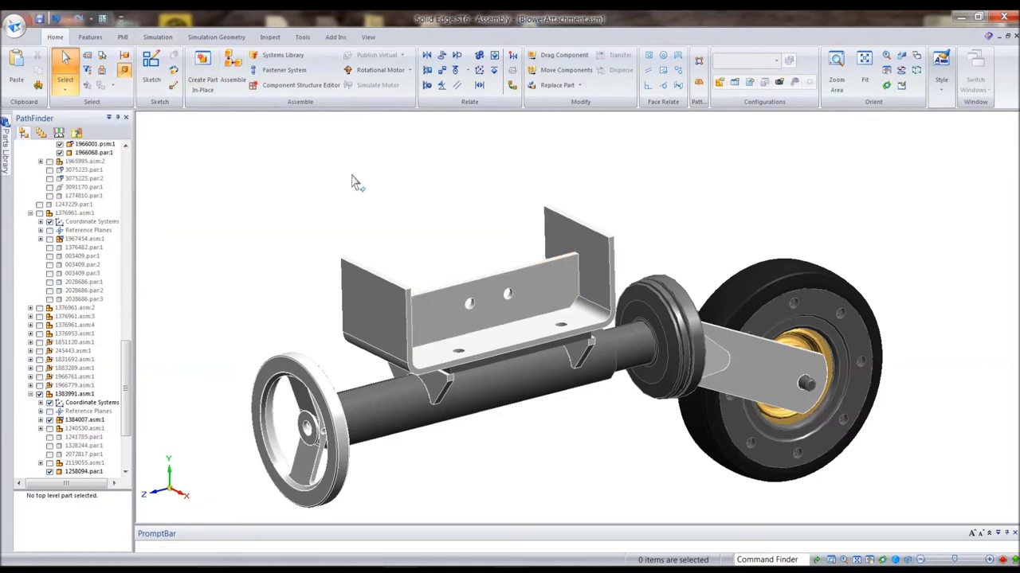
pyautogui.click(461, 299)
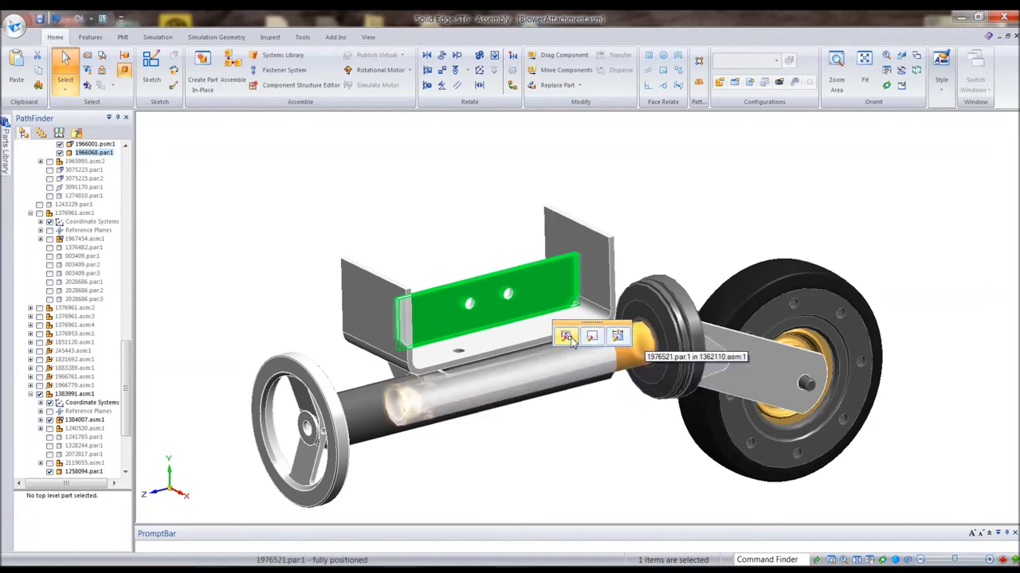
pyautogui.click(620, 338)
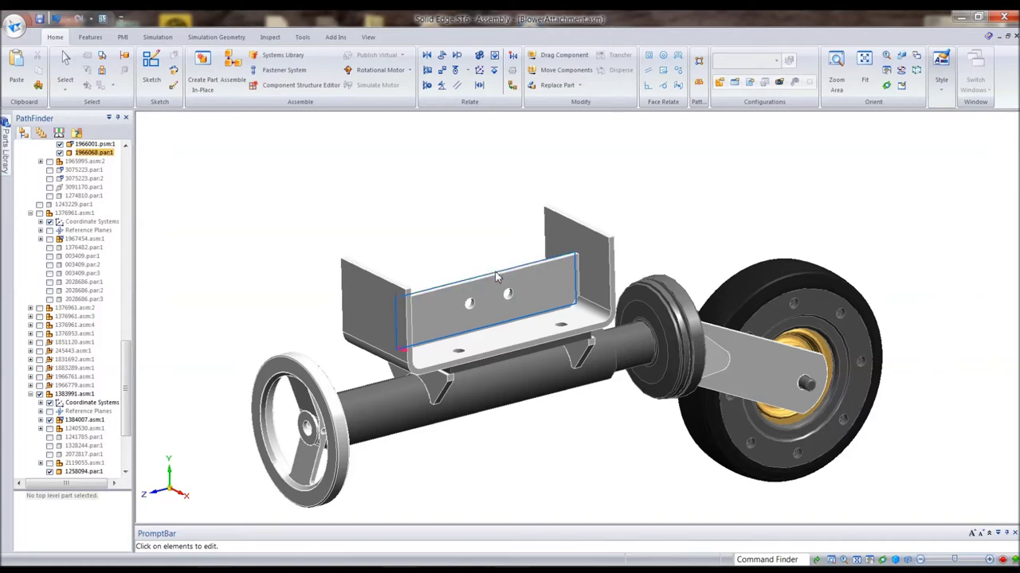
pyautogui.moveTo(493, 263); pyautogui.dragTo(492, 253)
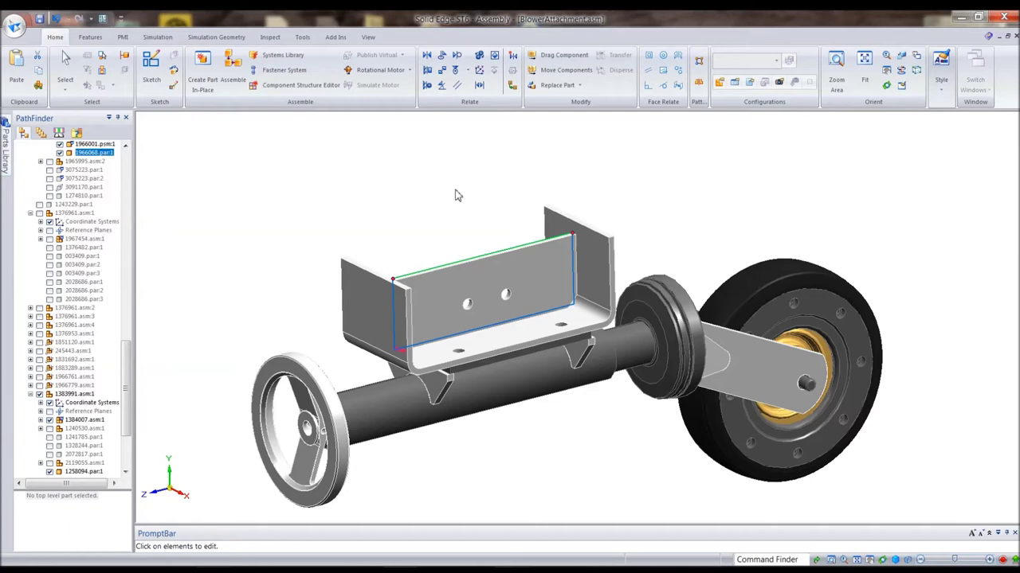
pyautogui.rightClick(455, 193)
pyautogui.press('Escape')
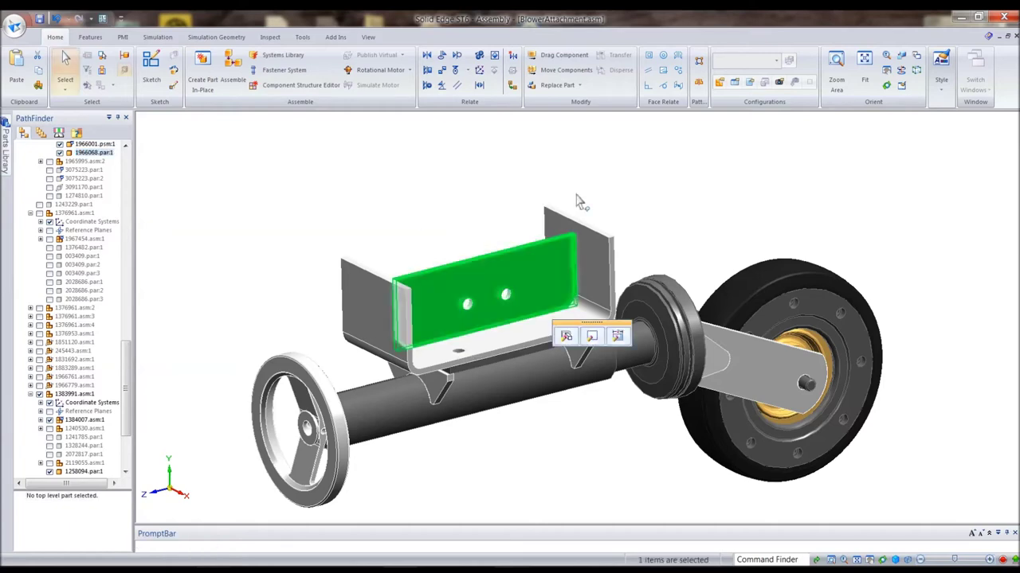
pyautogui.press('Escape')
# Dynamically edit the plate's profile to extend its end edge out to the bracket flange nearer the spoked wheel
pyautogui.hotkey('ctrl', 'f')
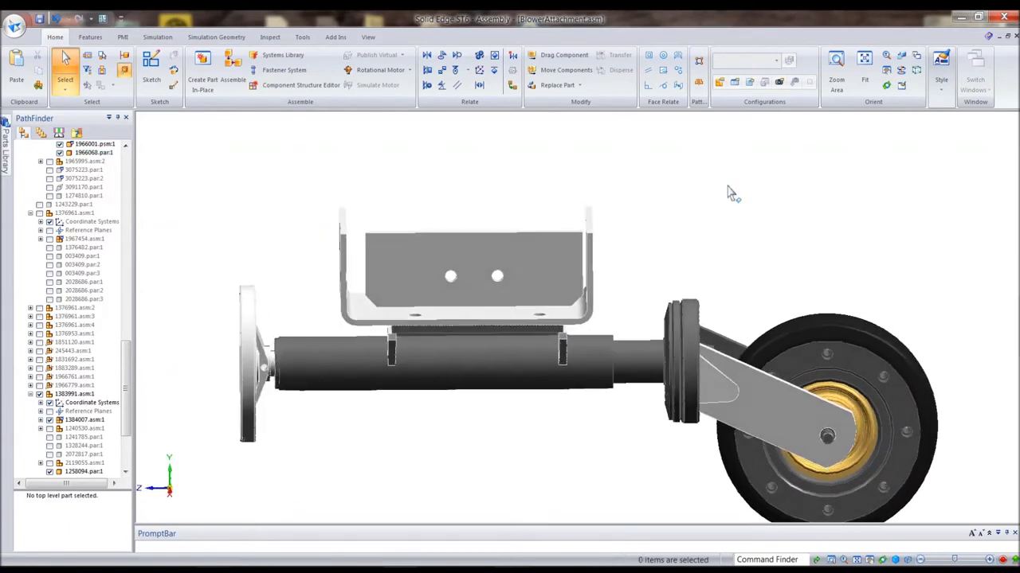
pyautogui.hotkey('ctrl', 'i')
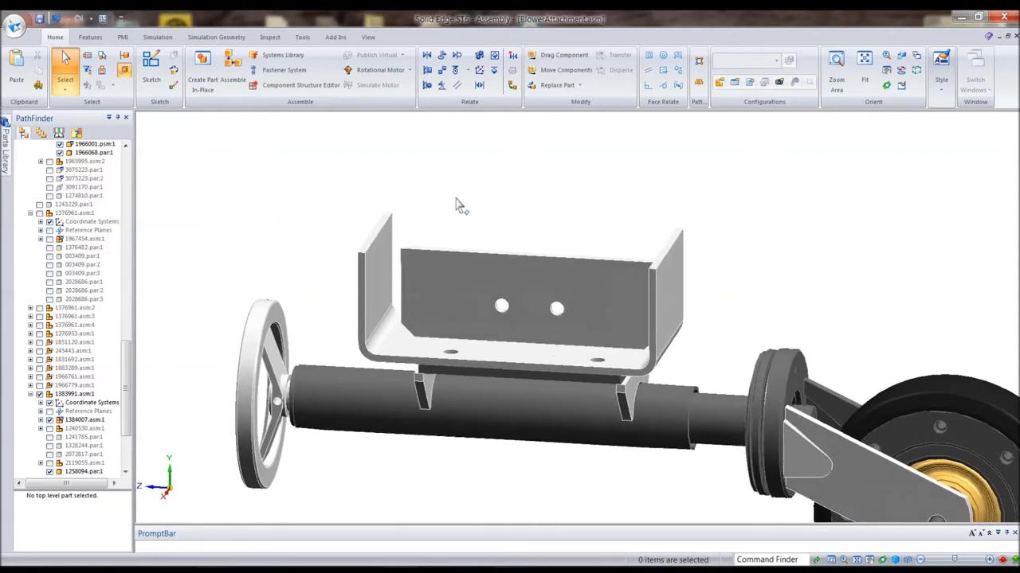
pyautogui.click(443, 295)
pyautogui.press('Escape')
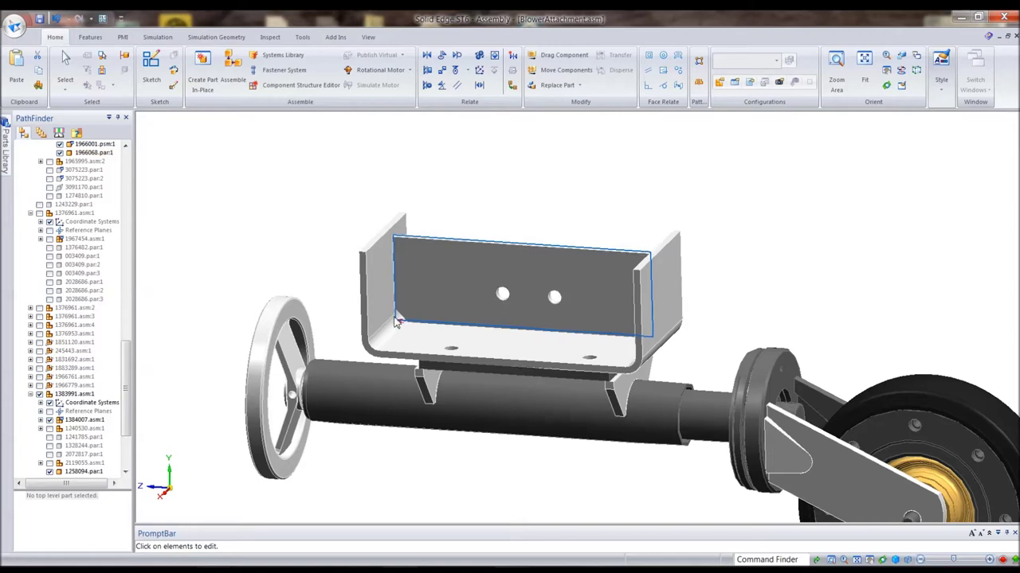
pyautogui.click(565, 238)
pyautogui.rightClick(592, 179)
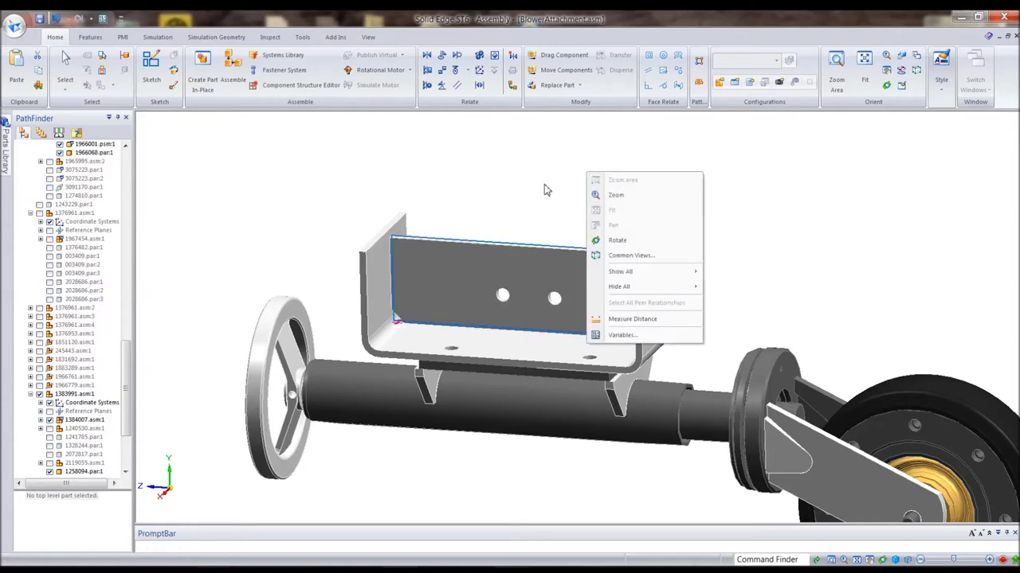
pyautogui.press('Escape')
pyautogui.press('Escape')
pyautogui.hotkey('ctrl', 'i')
pyautogui.click(847, 211)
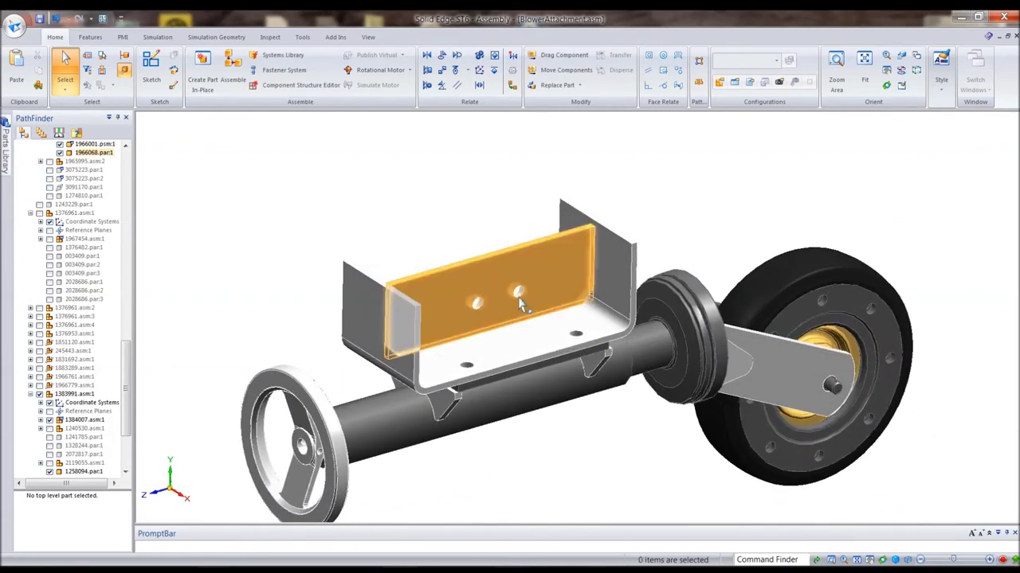
# Dynamically edit the plate's hole feature, setting the distance from the plate's tyre-side end to the nearer hole to 126.5 mm
pyautogui.moveTo(519, 294)
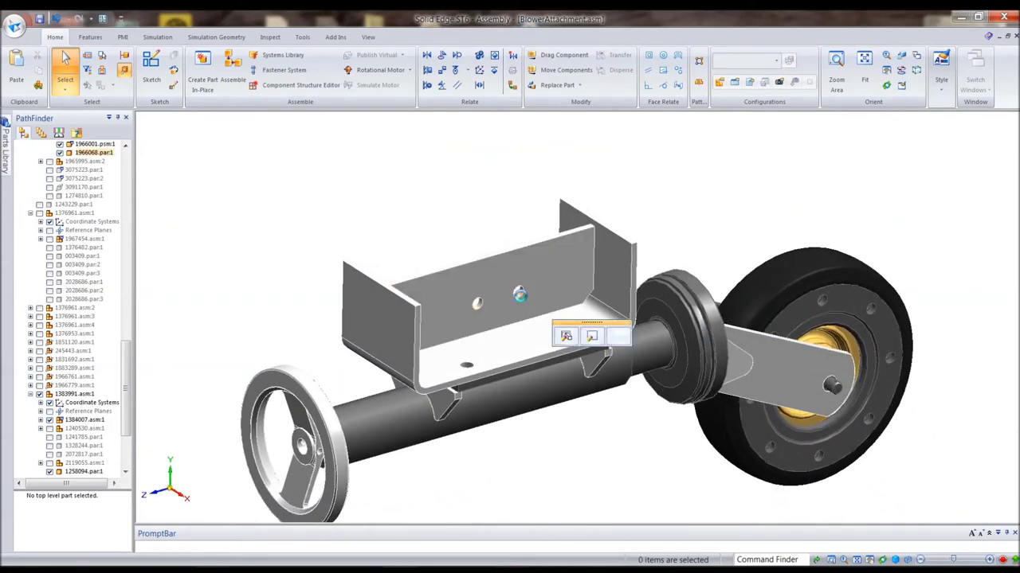
pyautogui.click(594, 335)
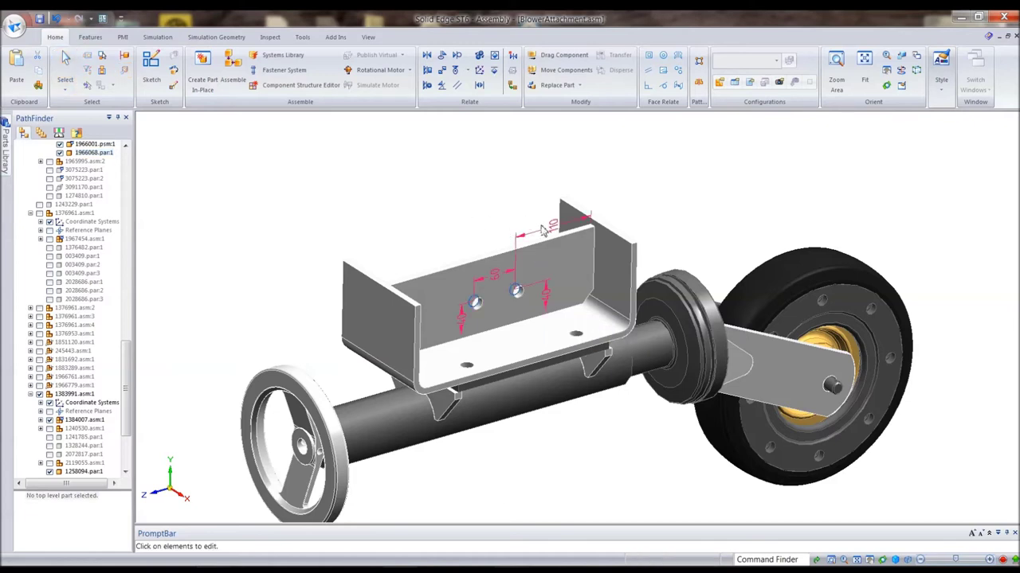
pyautogui.click(555, 230)
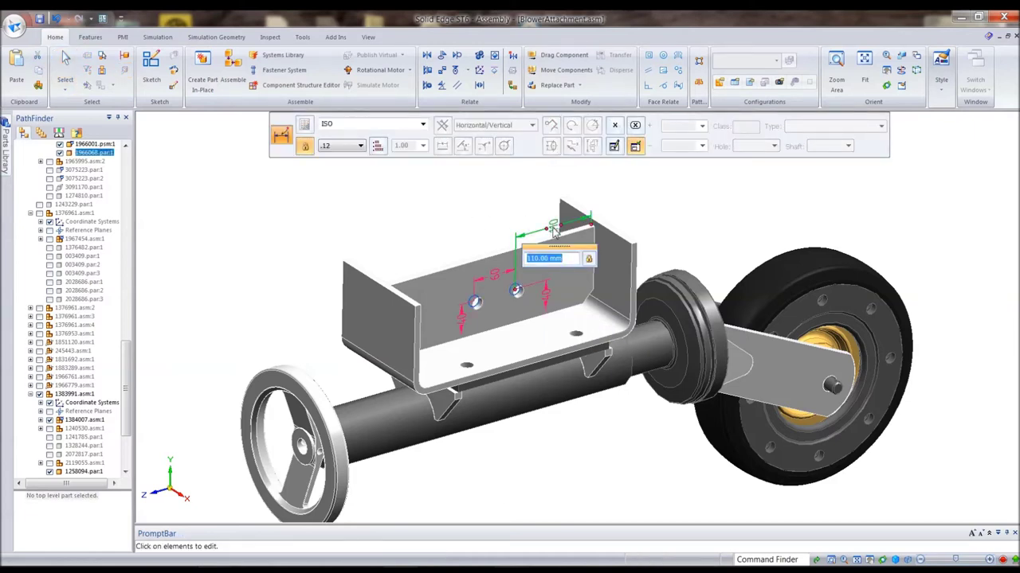
pyautogui.scroll(20, 568, 259)
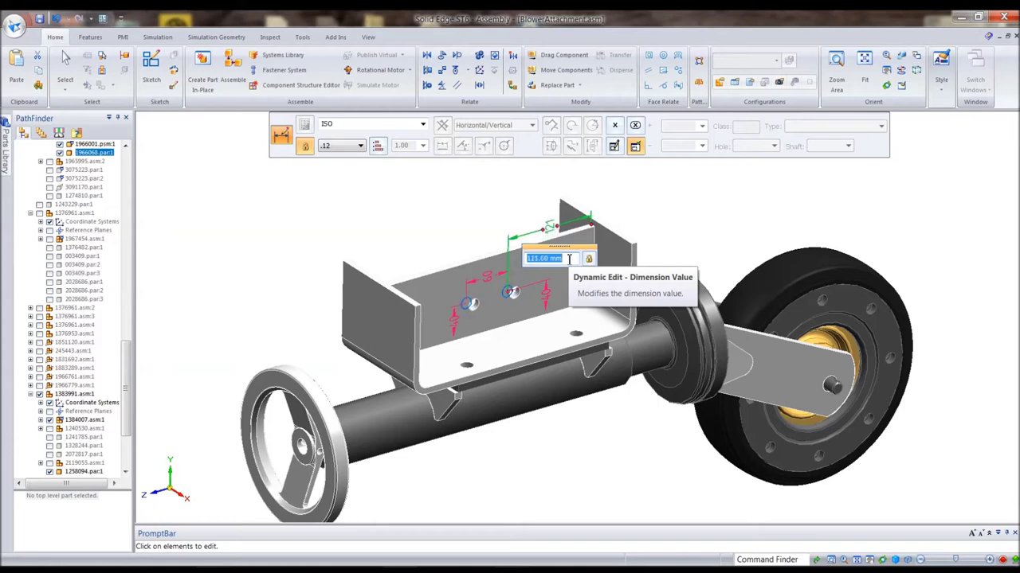
pyautogui.scroll(-6, 569, 260)
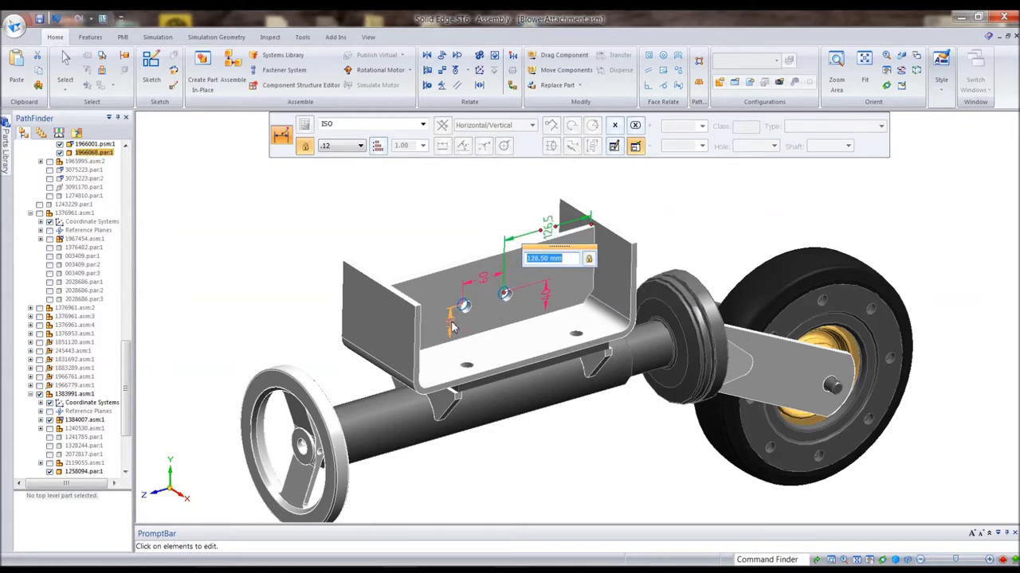
# Set the height dimensions of both holes in the plate's hole feature to 46 mm and finish the dynamic edit
pyautogui.click(472, 321)
pyautogui.scroll(6, 464, 354)
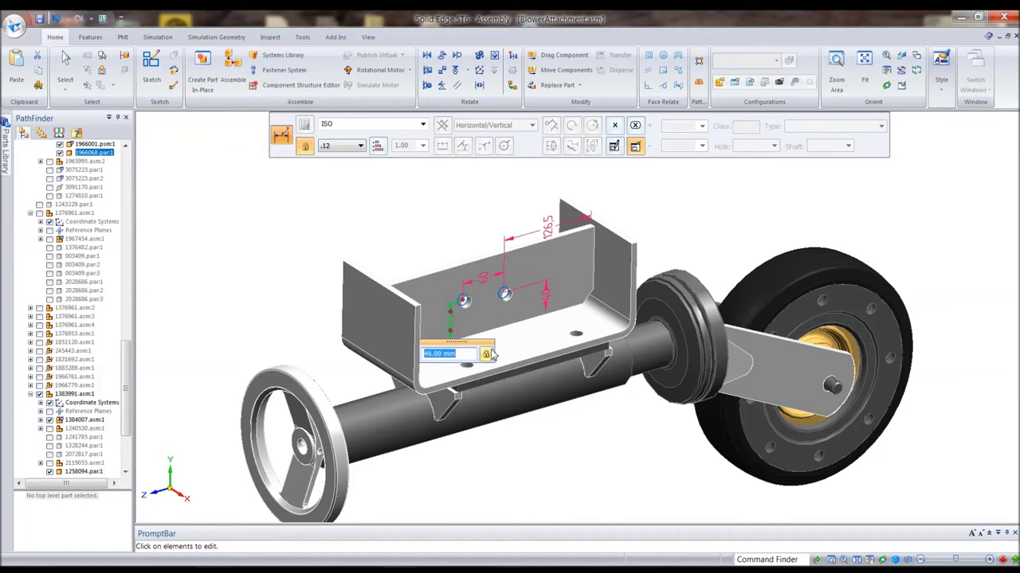
pyautogui.click(546, 297)
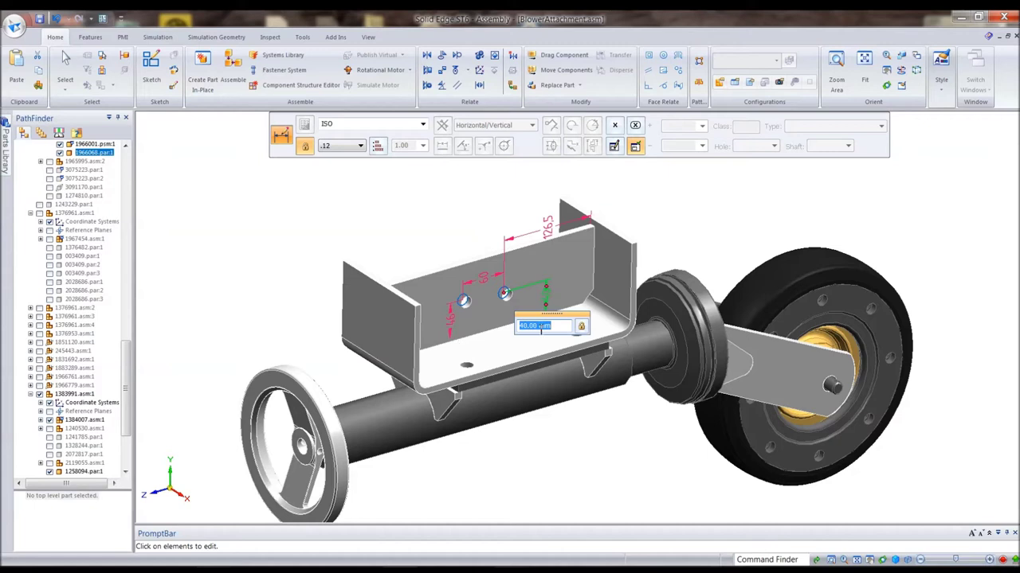
pyautogui.scroll(6, 560, 325)
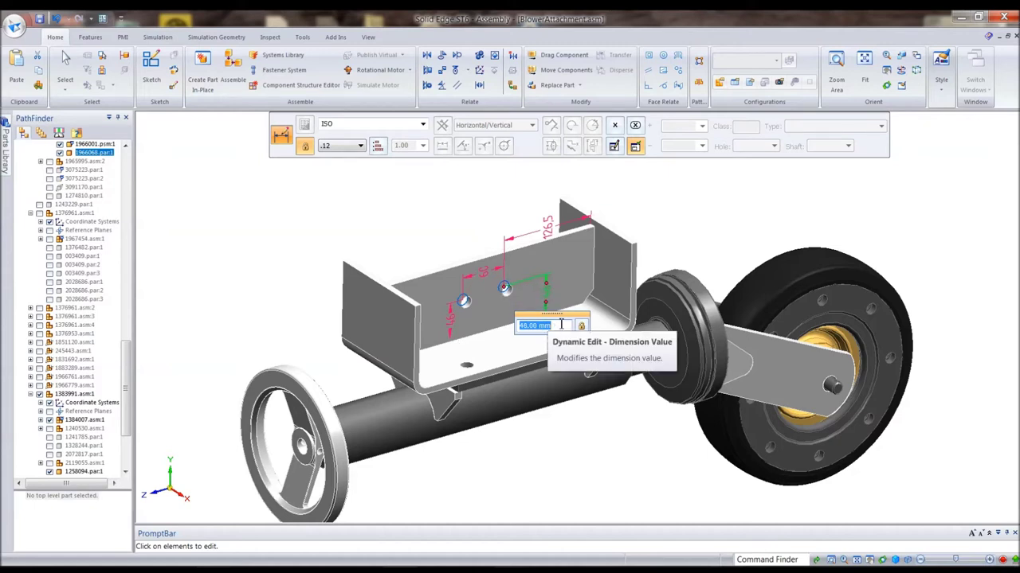
pyautogui.click(672, 199)
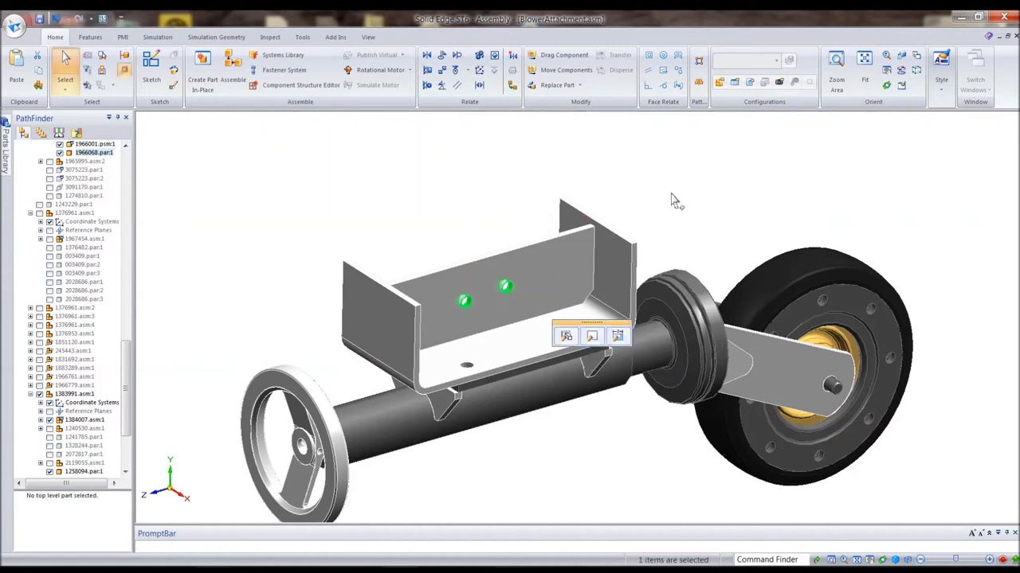
pyautogui.press('Escape')
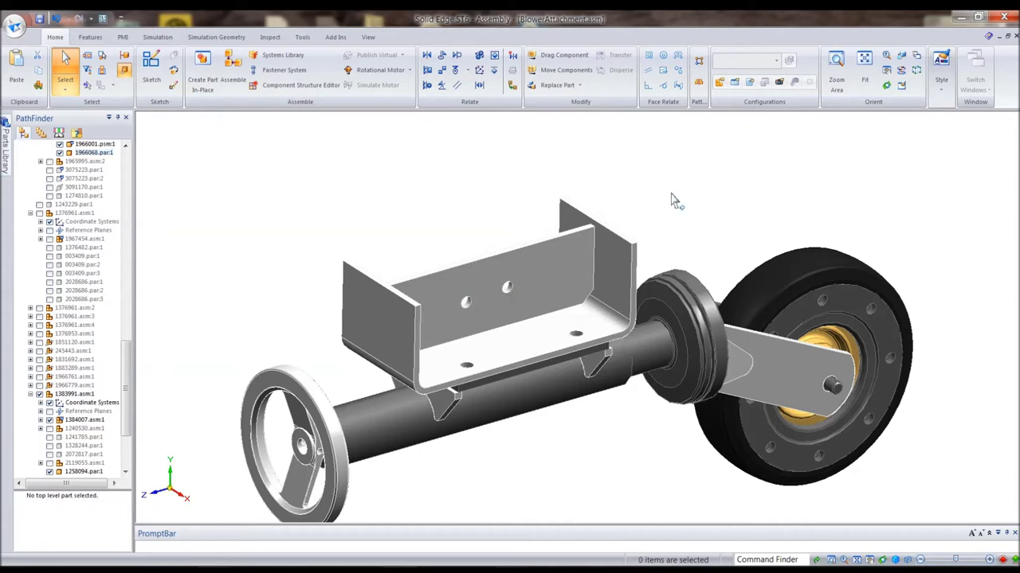
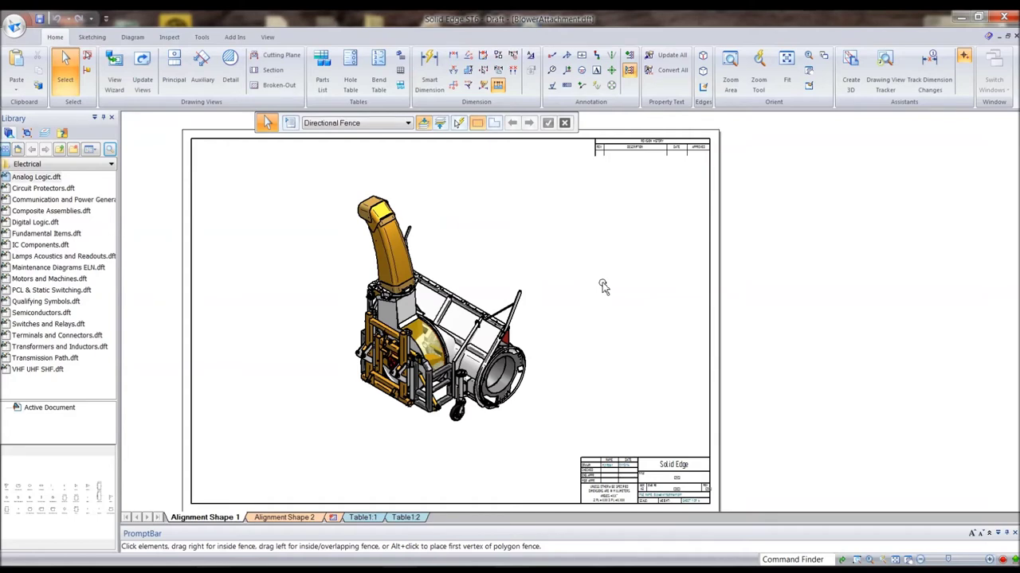
# Start a parts list with the Normal style from the blower attachment's pictorial view on the draft sheet
pyautogui.scroll(-1, 601, 285)
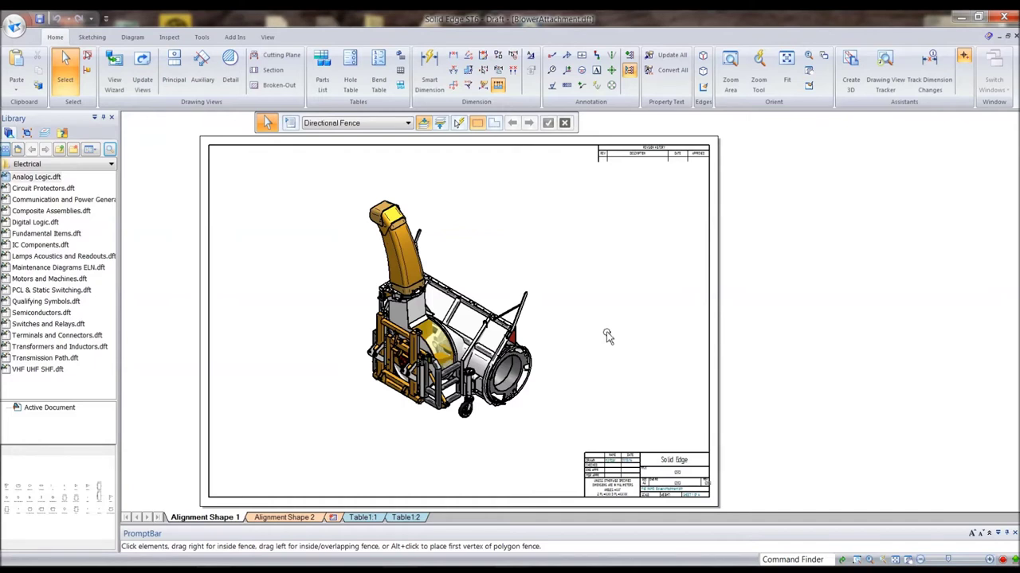
pyautogui.click(321, 76)
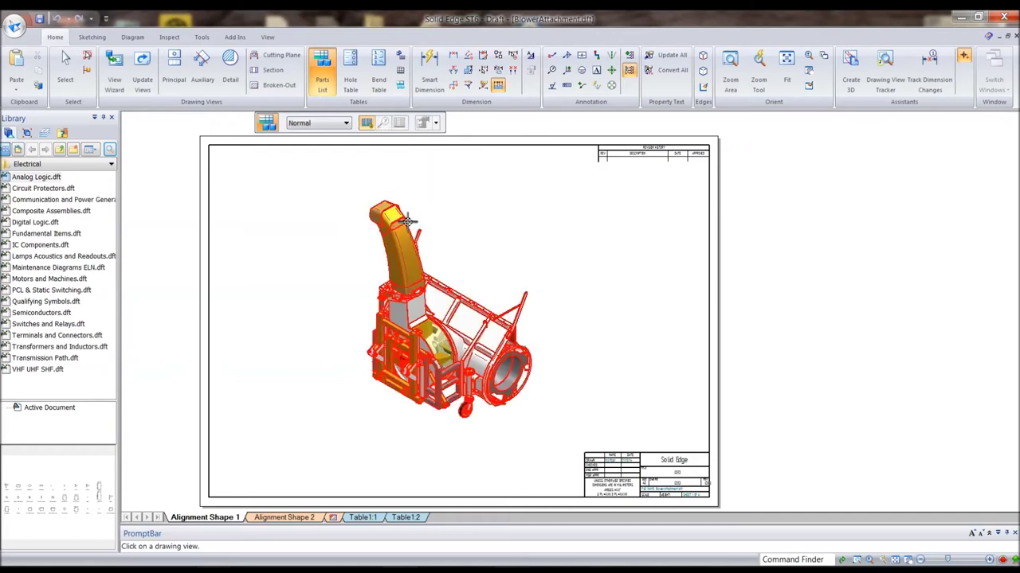
pyautogui.click(422, 187)
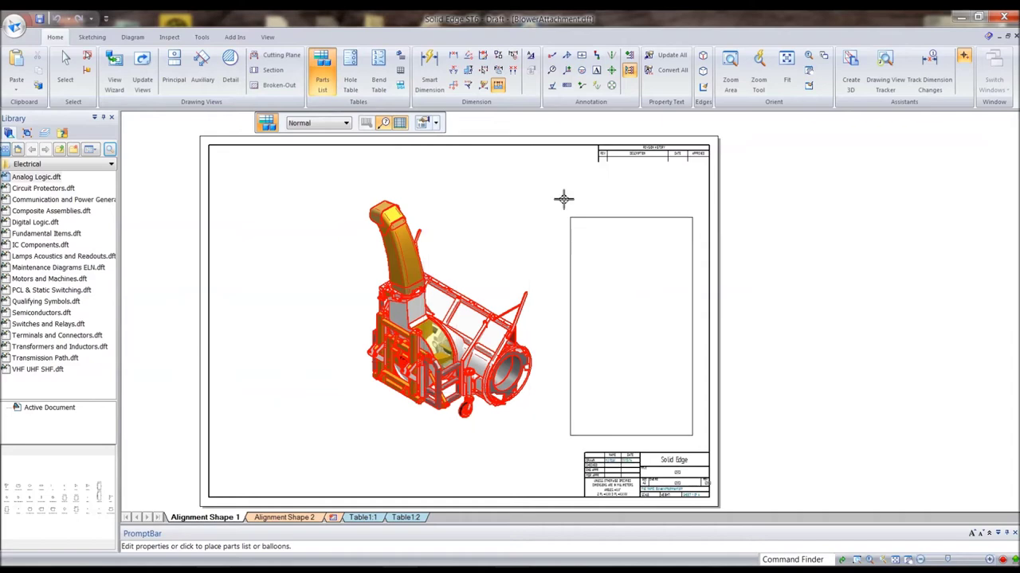
# Place the top-level parts list with automatic balloons in the blank area beside the blower view, above the title block
pyautogui.click(424, 124)
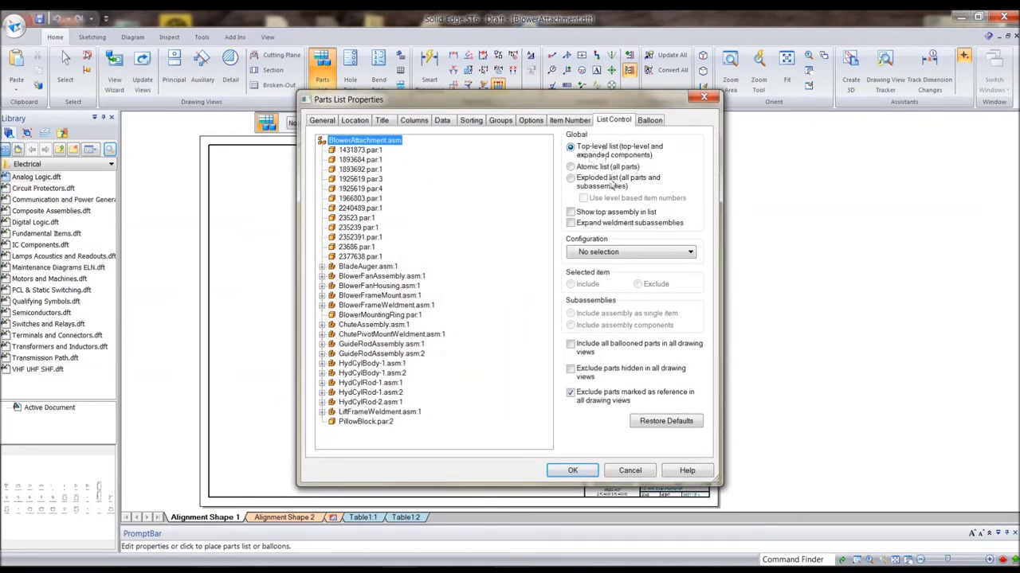
pyautogui.click(573, 471)
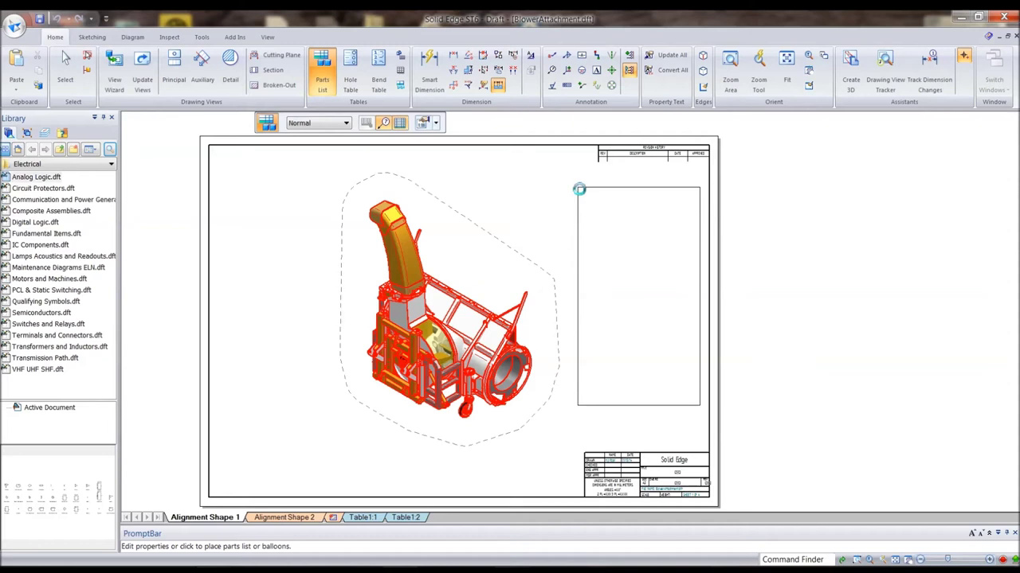
pyautogui.click(579, 190)
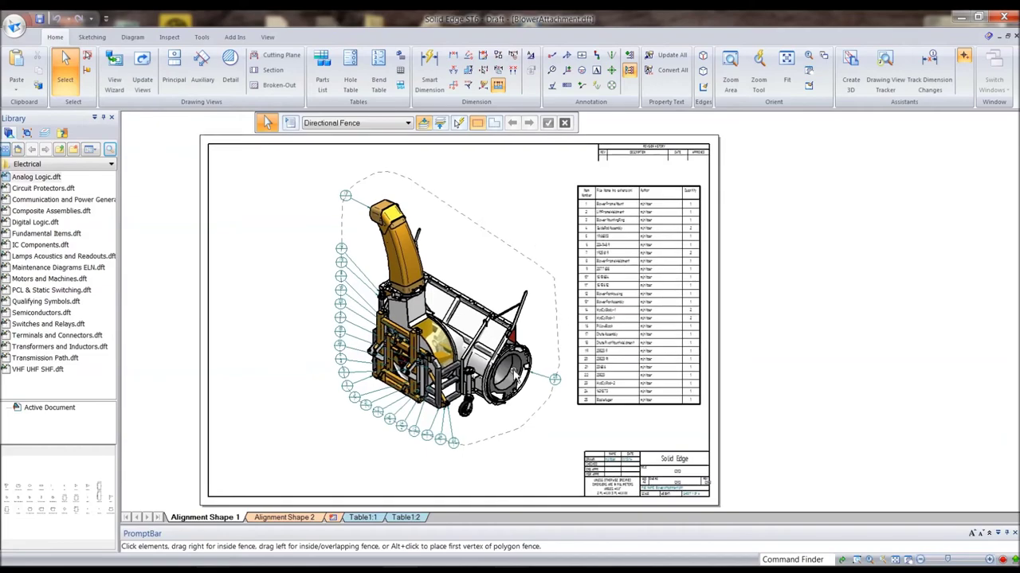
# Examine the numbered balloons around the blower view and the matching rows of the parts list
pyautogui.scroll(-1, 507, 434)
pyautogui.scroll(-3, 507, 434)
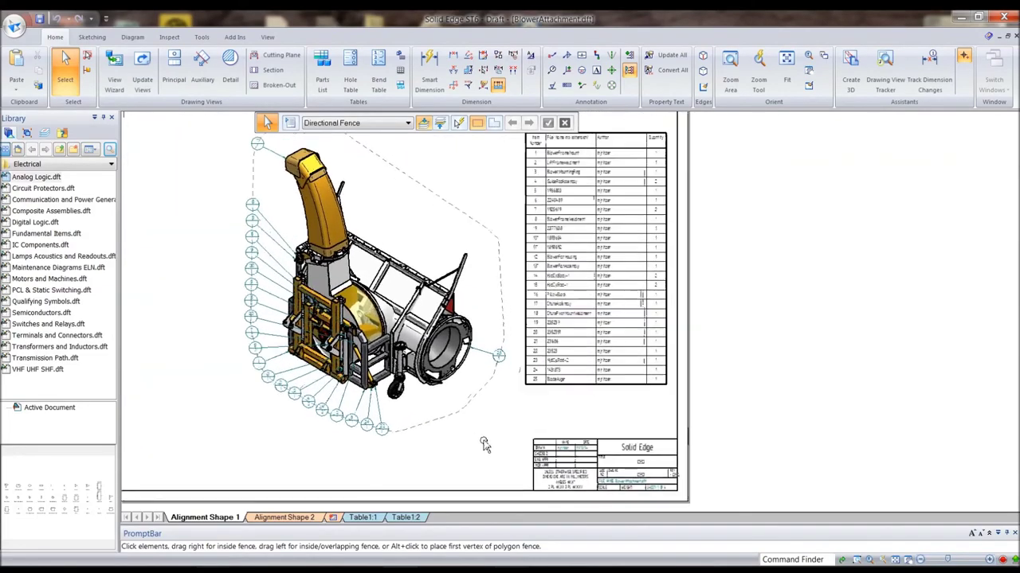
pyautogui.scroll(-4, 457, 444)
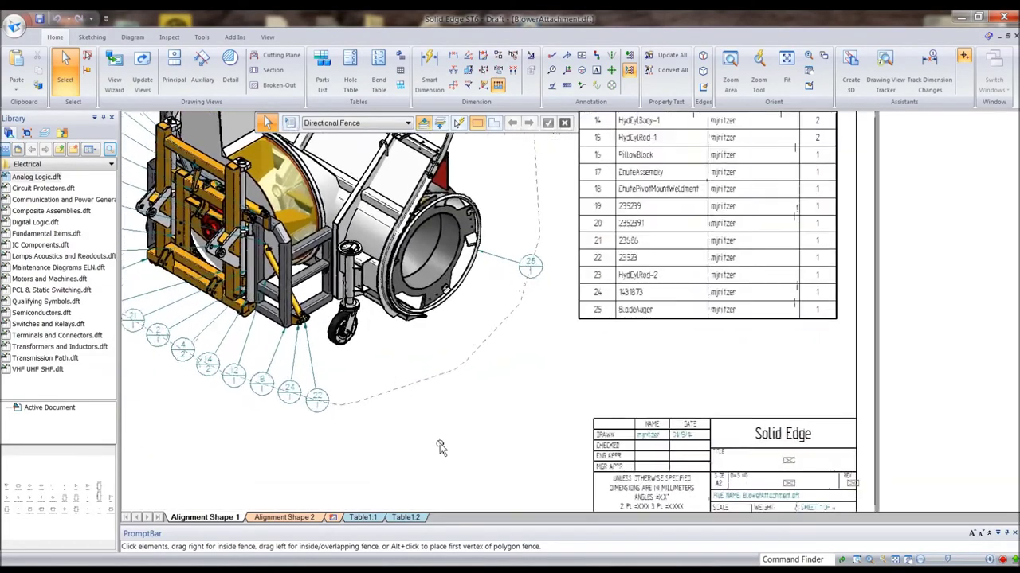
pyautogui.scroll(-5, 319, 467)
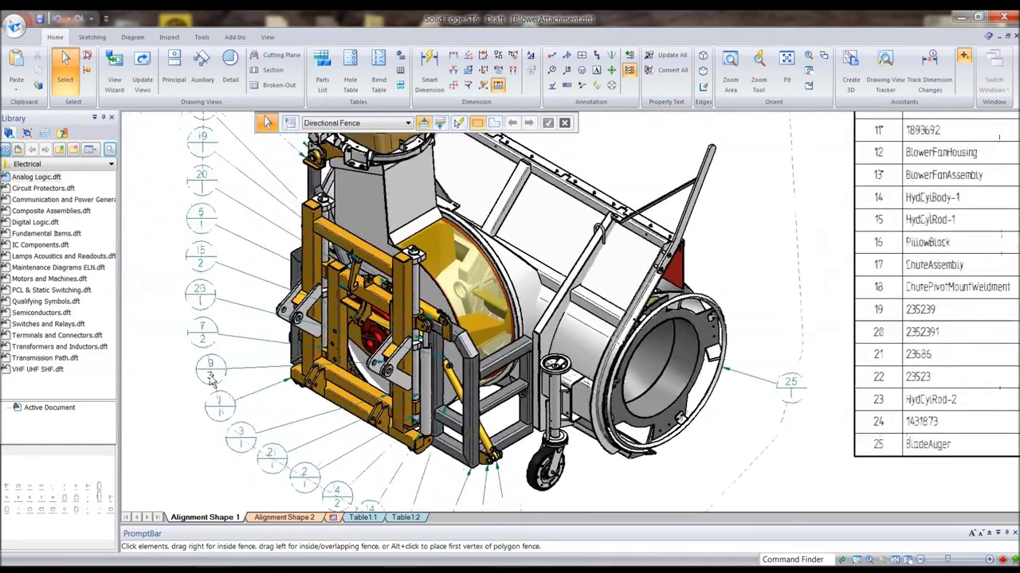
pyautogui.scroll(5, 186, 281)
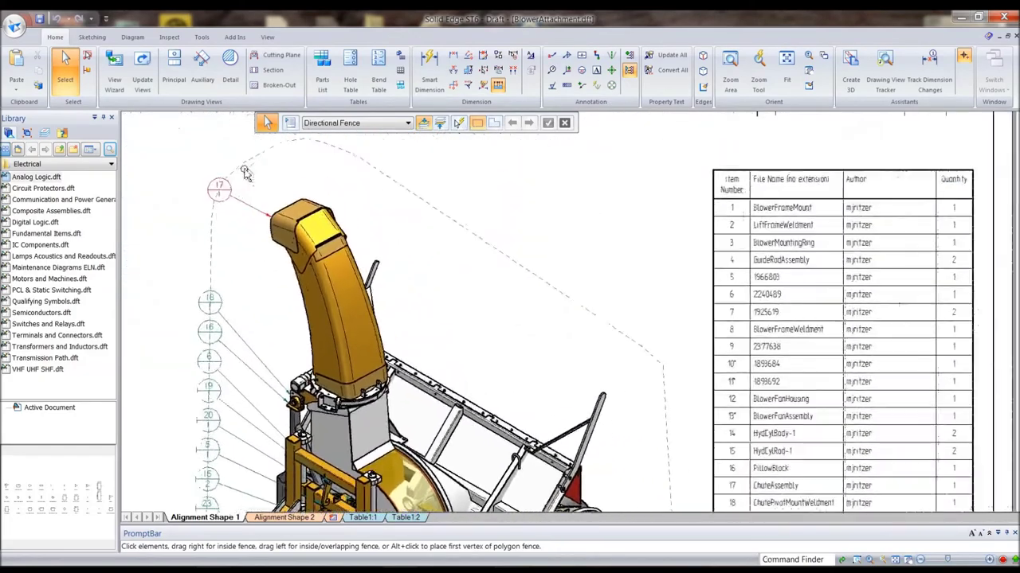
pyautogui.scroll(2, 531, 221)
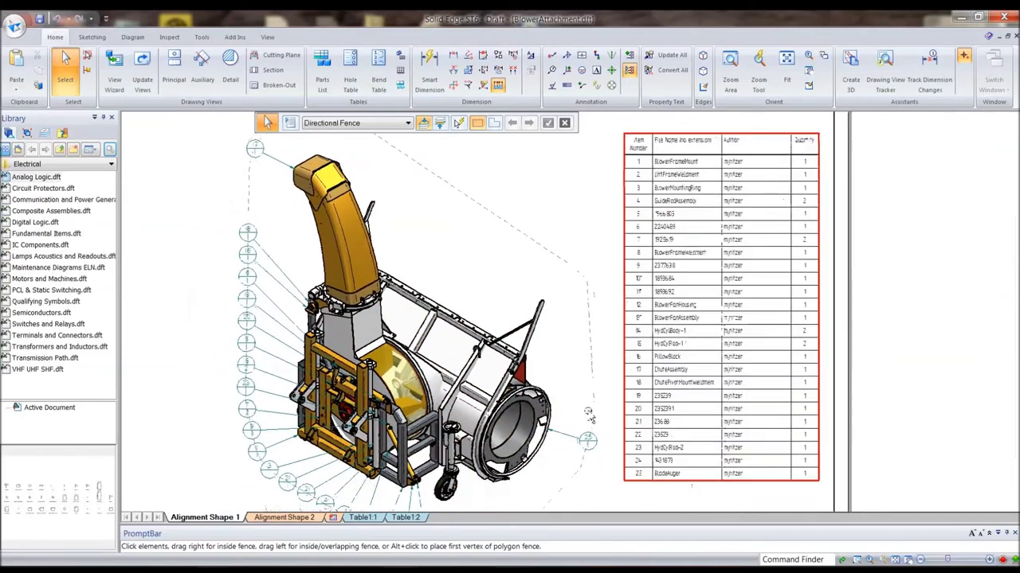
# Slide balloons 22 and 24 along the dashed alignment shape to the far side of the caster wheel
pyautogui.scroll(-4, 594, 435)
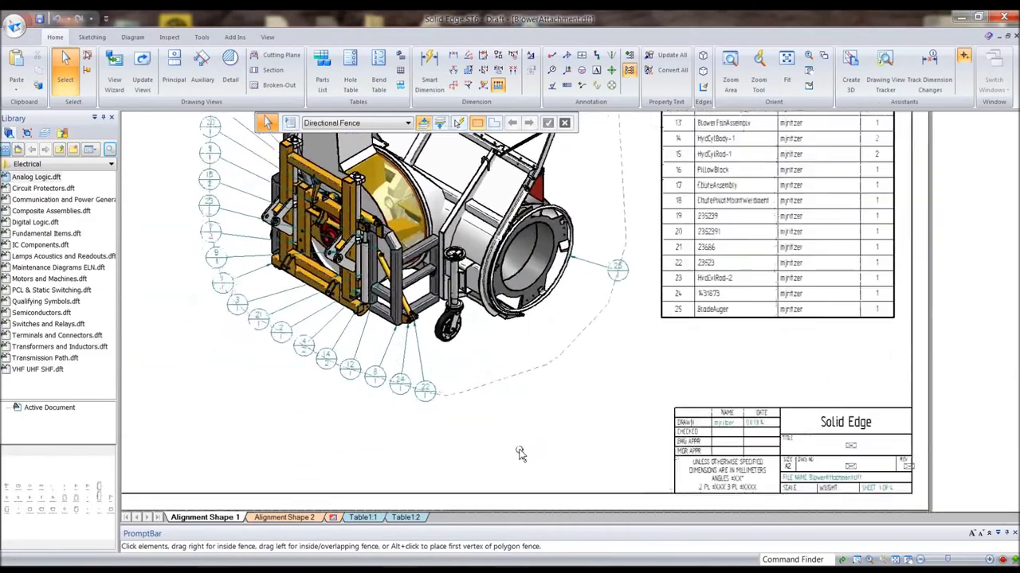
pyautogui.scroll(-4, 503, 449)
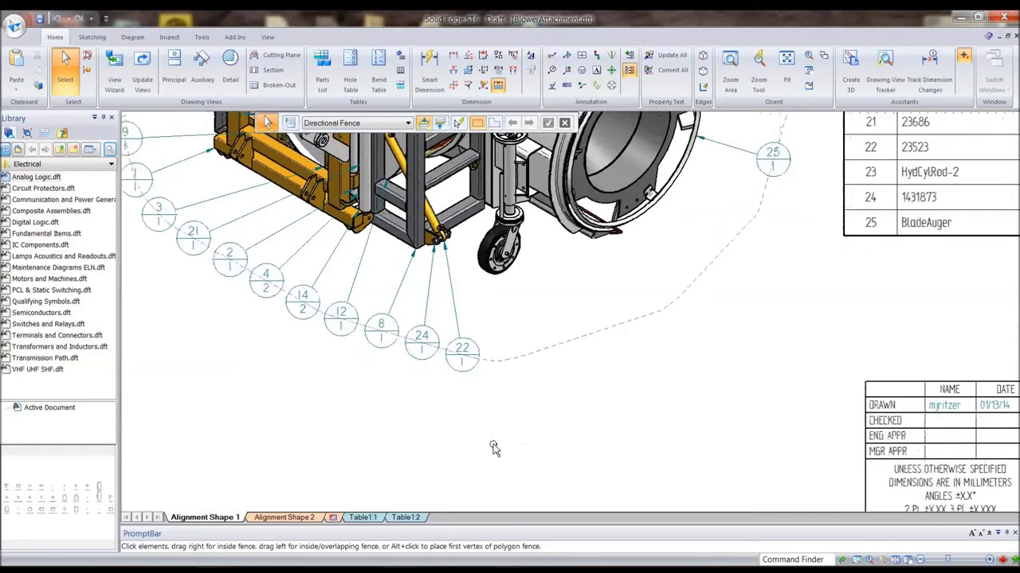
pyautogui.scroll(-3, 493, 448)
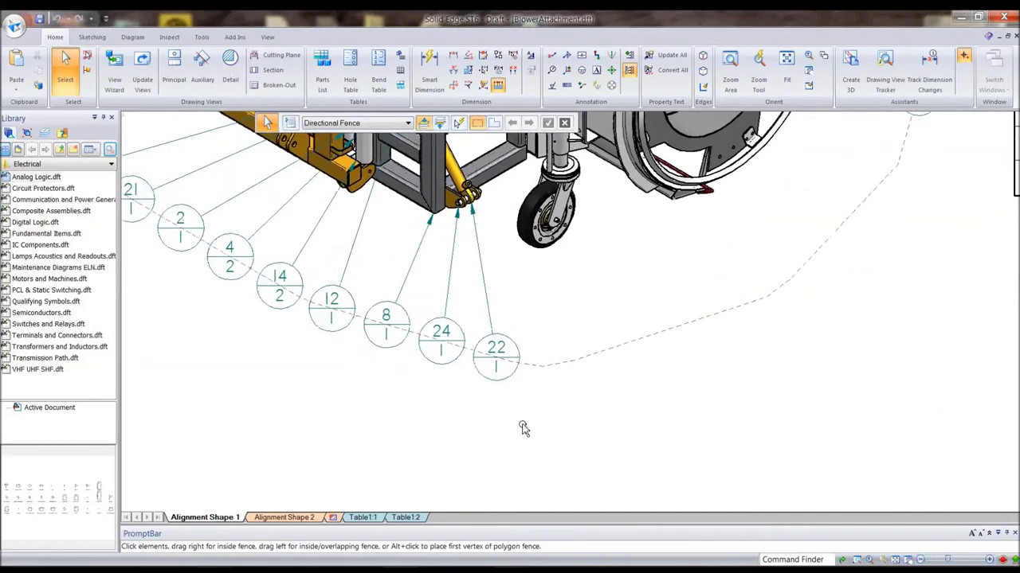
pyautogui.click(496, 380)
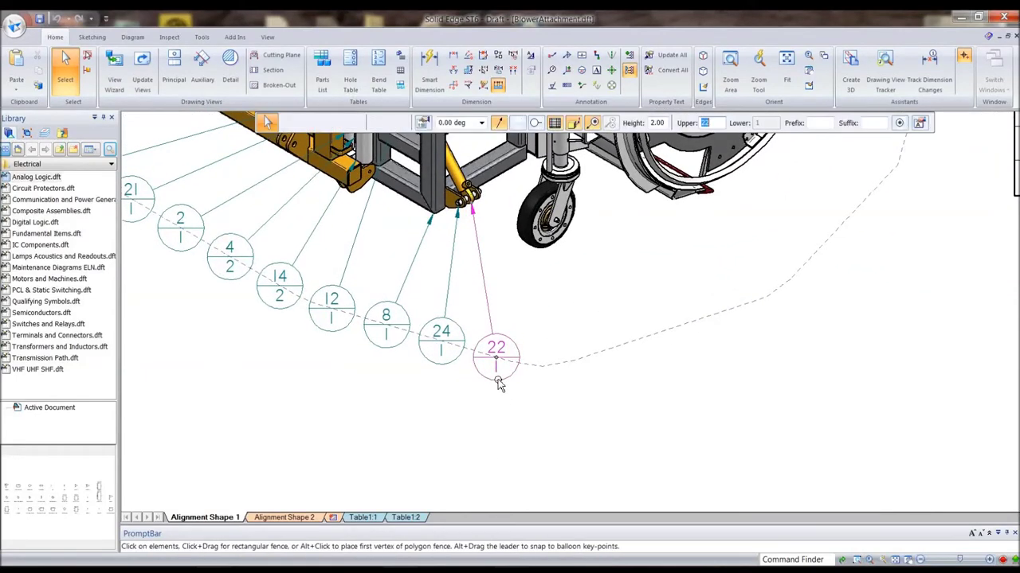
pyautogui.moveTo(498, 383); pyautogui.dragTo(594, 422)
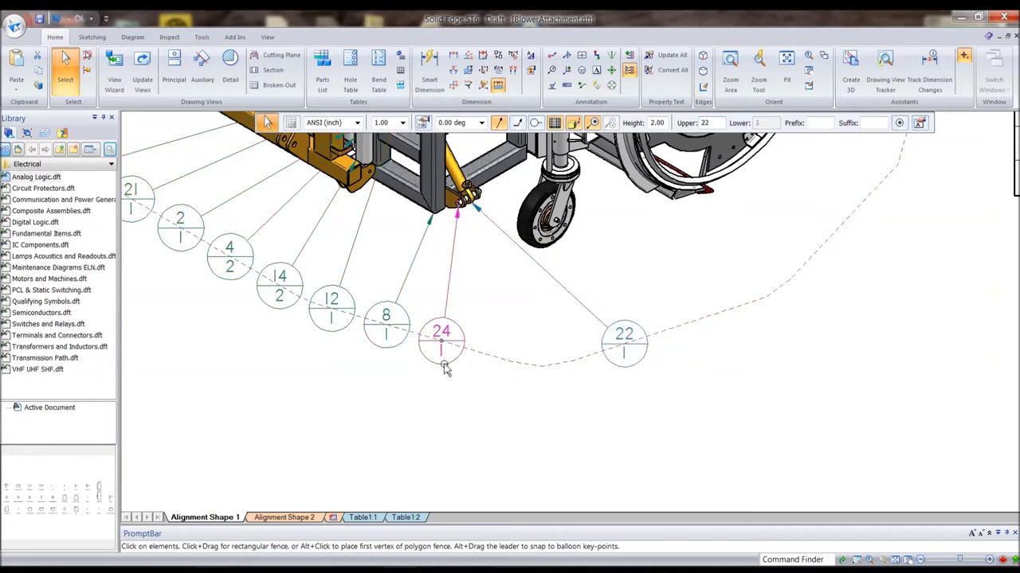
pyautogui.moveTo(446, 368); pyautogui.dragTo(612, 388)
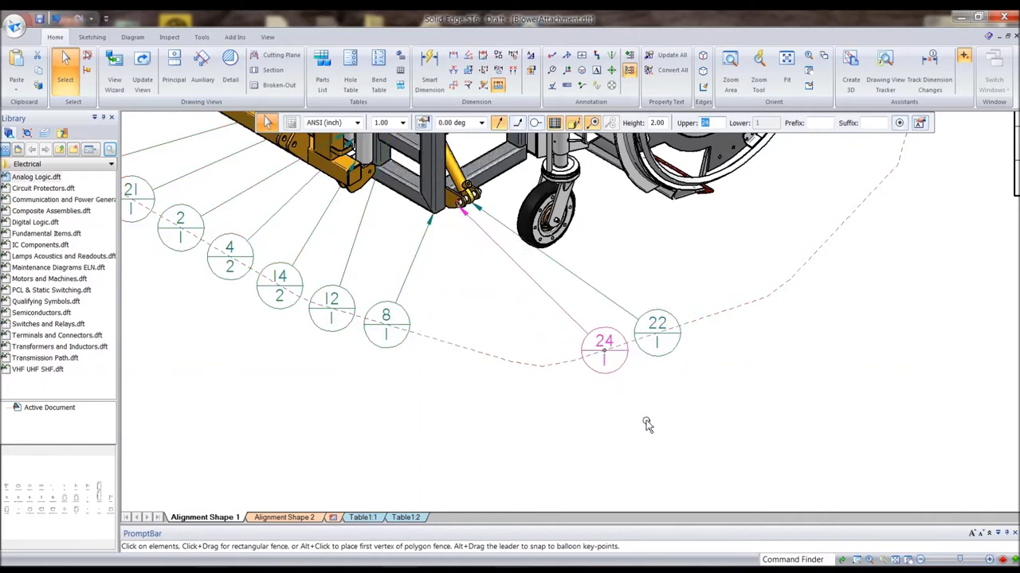
pyautogui.click(571, 434)
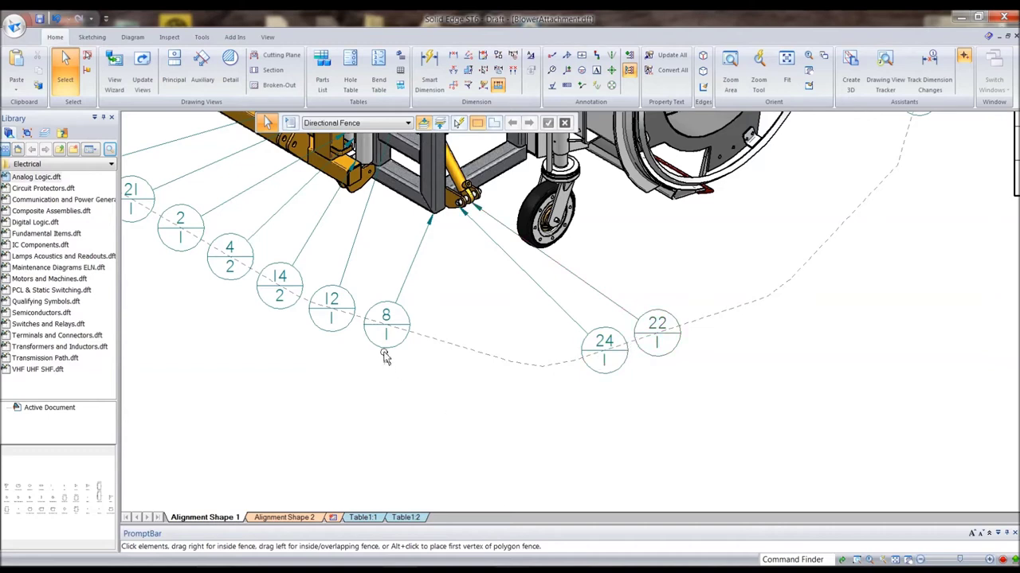
# Slide balloon 8 along the alignment shape, and bring balloon 22 back so balloons 8, 24 and 22 sit together below the caster wheel
pyautogui.moveTo(384, 354); pyautogui.dragTo(481, 392)
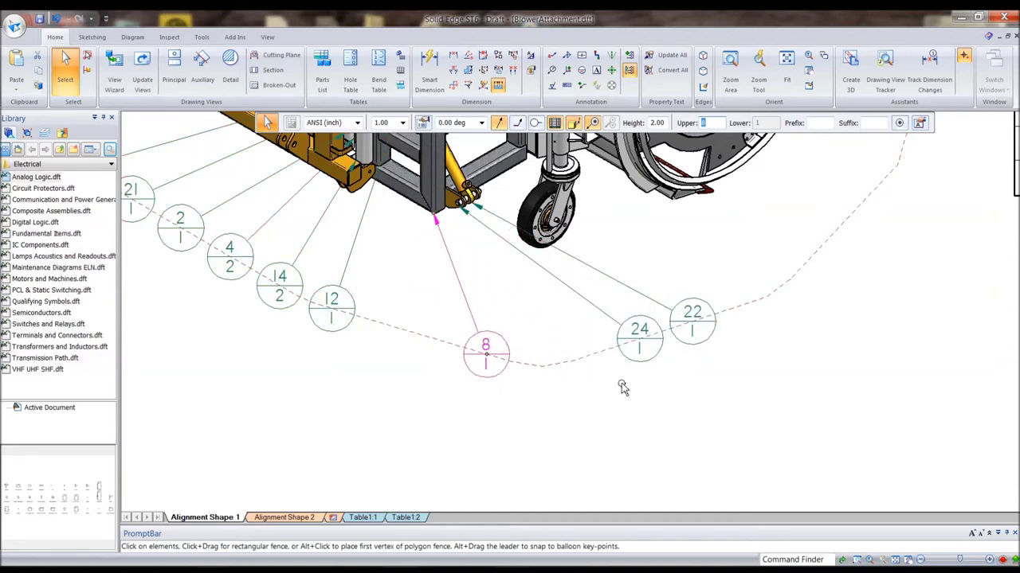
pyautogui.moveTo(695, 349); pyautogui.dragTo(583, 358)
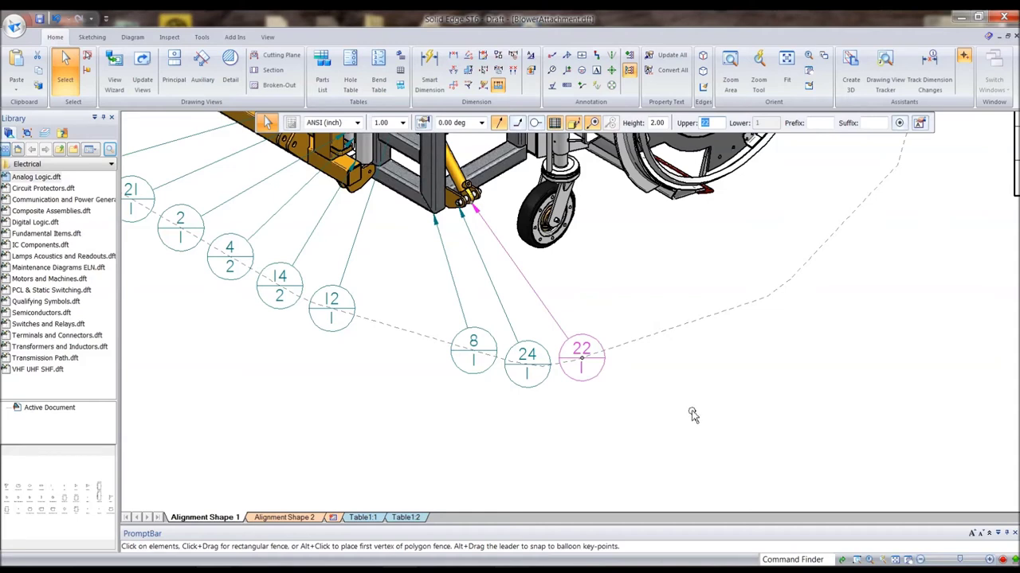
pyautogui.press('Escape')
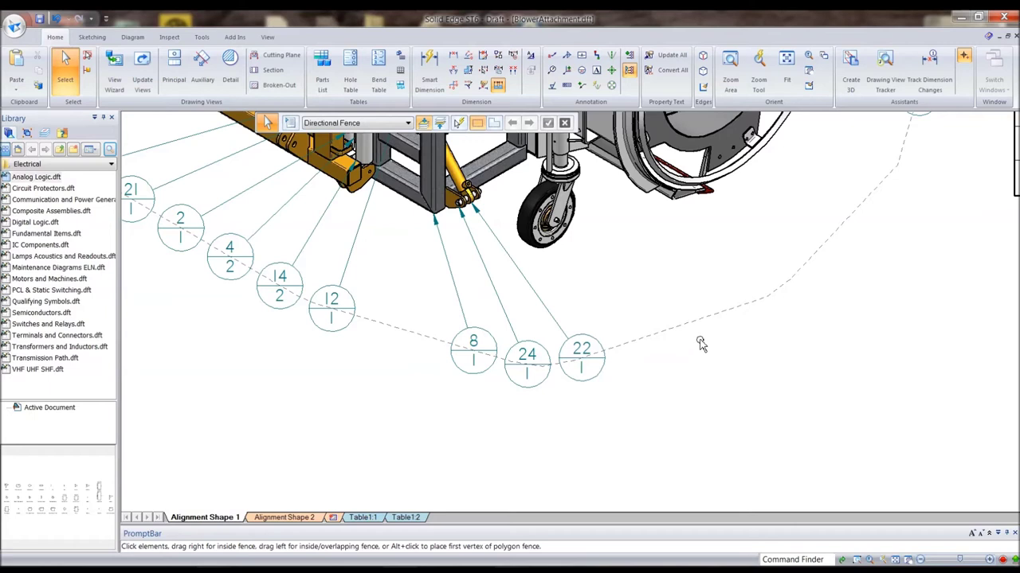
# Pull the segment of the alignment shape between balloons 12 and 8 outward, away from the blower view
pyautogui.click(695, 324)
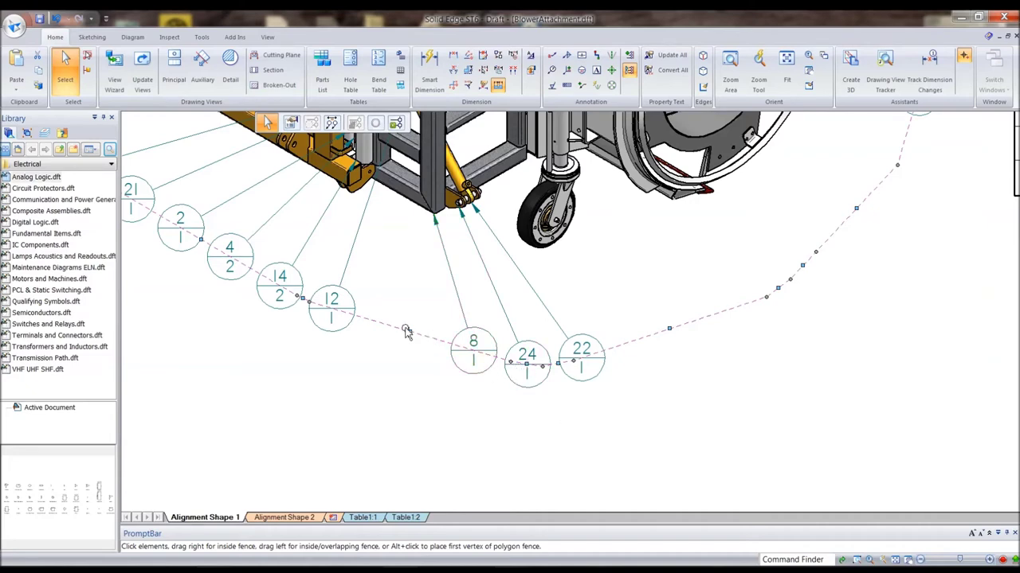
pyautogui.moveTo(411, 333); pyautogui.dragTo(383, 406)
pyautogui.scroll(-6, 382, 428)
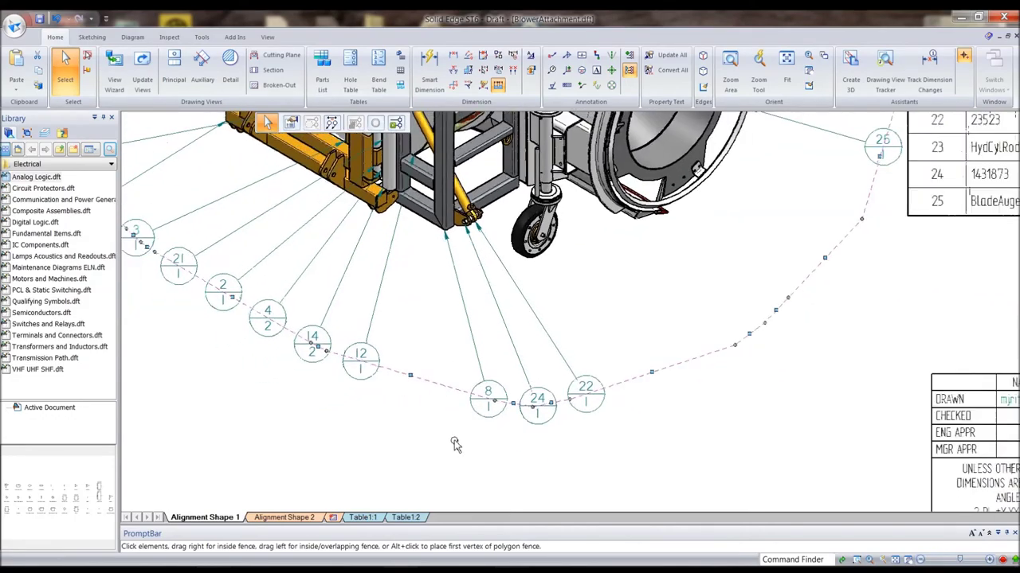
pyautogui.scroll(-5, 609, 402)
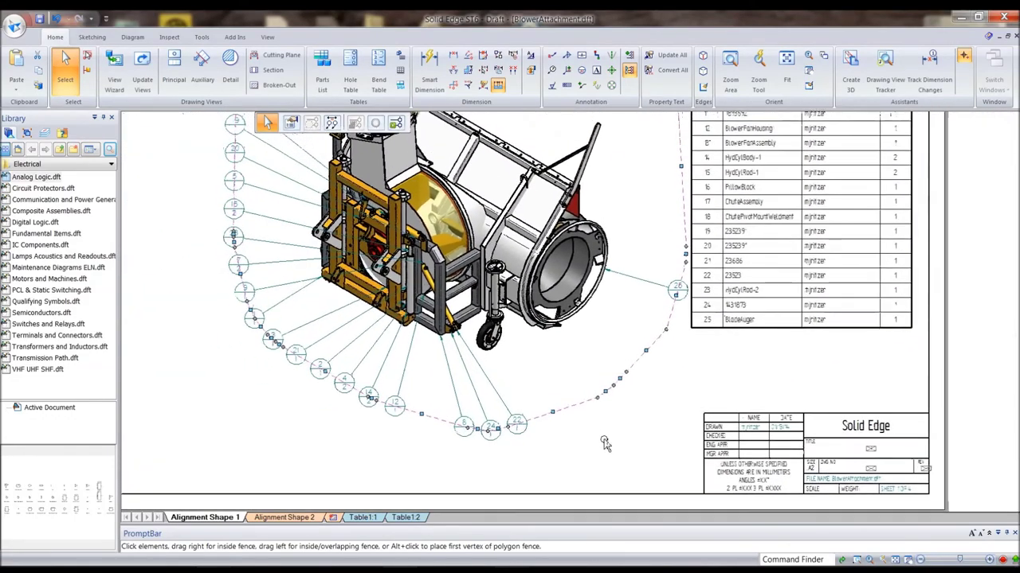
# Reshape the alignment shape beyond balloon 22 by moving one vertex downward and the vertex above it inward toward the blower
pyautogui.scroll(5, 596, 447)
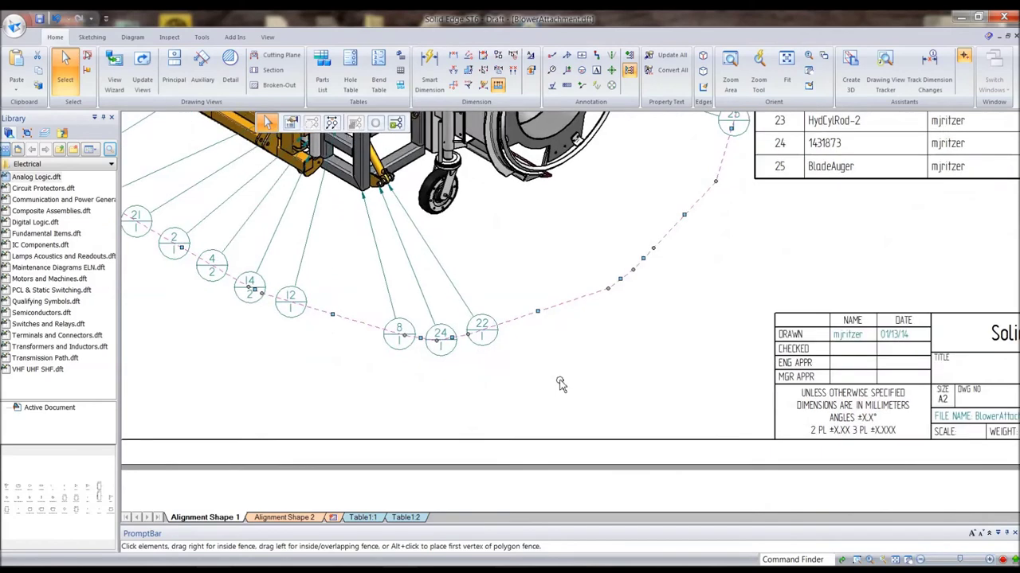
pyautogui.click(634, 316)
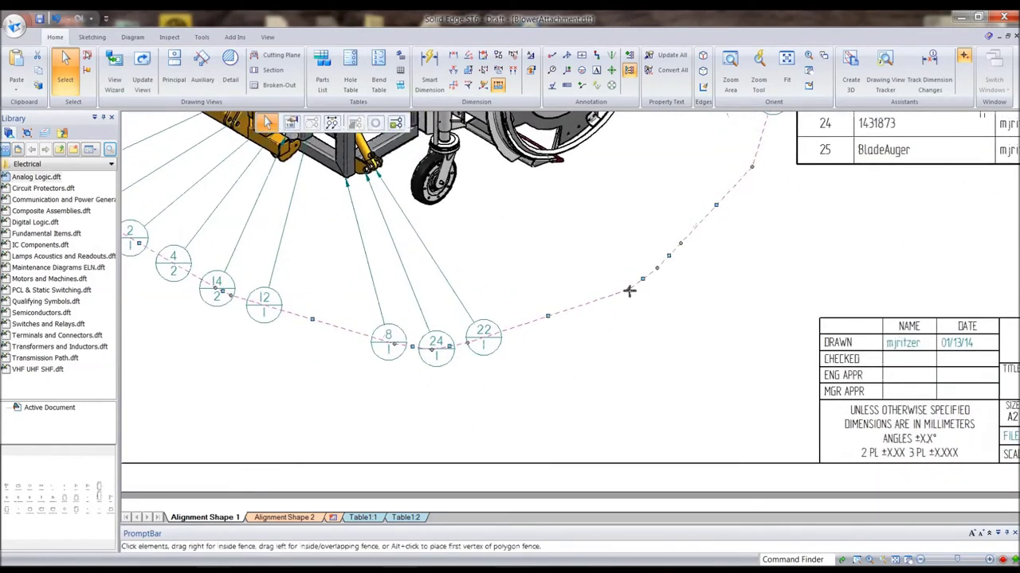
pyautogui.moveTo(629, 293); pyautogui.dragTo(661, 346)
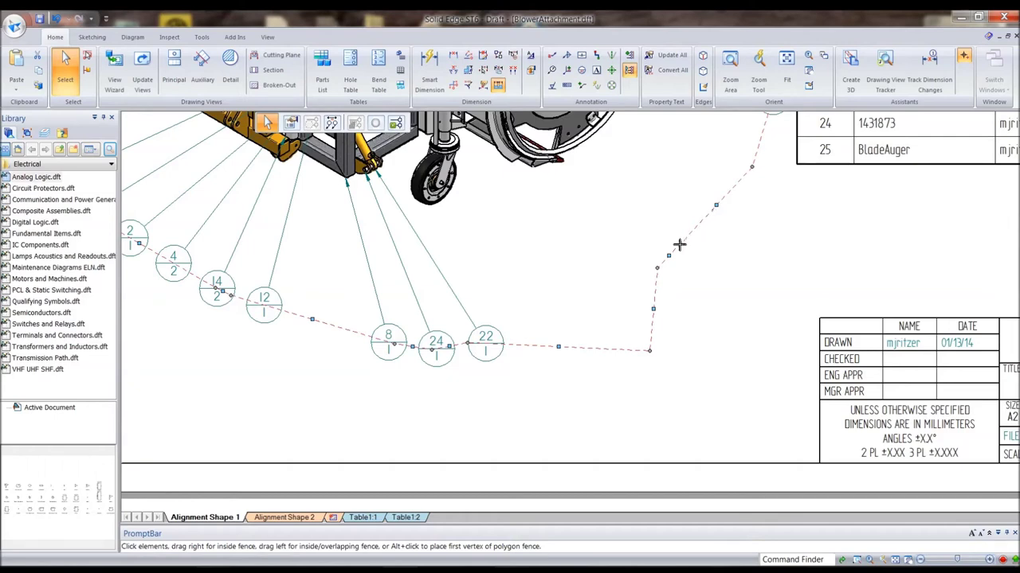
pyautogui.moveTo(681, 245); pyautogui.dragTo(624, 180)
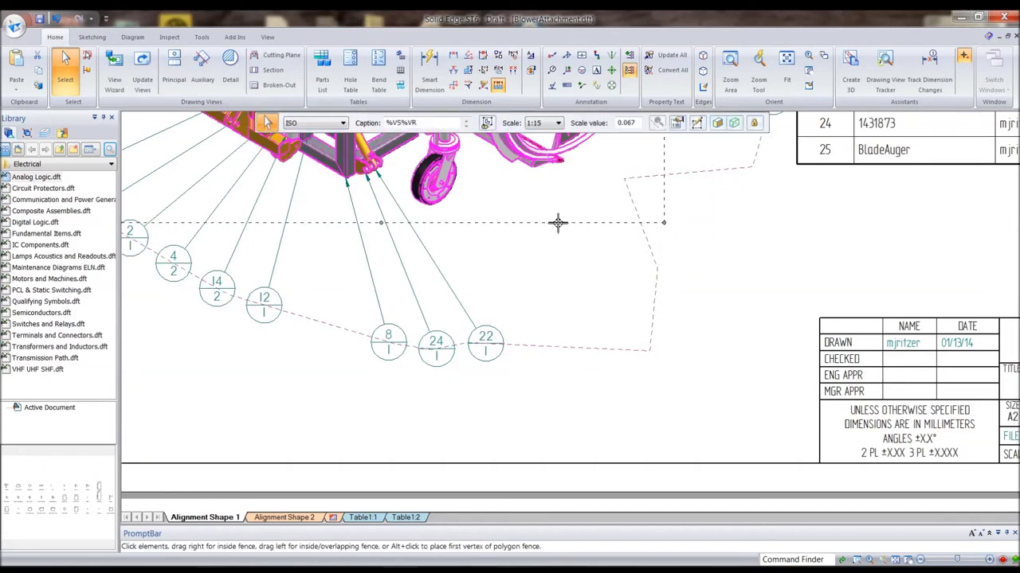
# Adjust balloons 22, 8 and 24 along the reshaped line so the group sits slightly closer to balloon 12
pyautogui.moveTo(494, 364)
pyautogui.mouseDown()
pyautogui.moveTo(658, 352)
pyautogui.moveTo(636, 171)
pyautogui.moveTo(688, 171)
pyautogui.moveTo(640, 176)
pyautogui.moveTo(668, 187)
pyautogui.moveTo(644, 217)
pyautogui.moveTo(665, 319)
pyautogui.moveTo(610, 355)
pyautogui.moveTo(517, 359)
pyautogui.moveTo(537, 348)
pyautogui.moveTo(485, 343)
pyautogui.moveTo(473, 355)
pyautogui.moveTo(508, 359)
pyautogui.mouseUp()
pyautogui.moveTo(376, 360)
pyautogui.mouseDown()
pyautogui.moveTo(437, 364)
pyautogui.moveTo(385, 363)
pyautogui.mouseUp()
pyautogui.moveTo(519, 371); pyautogui.dragTo(462, 364)
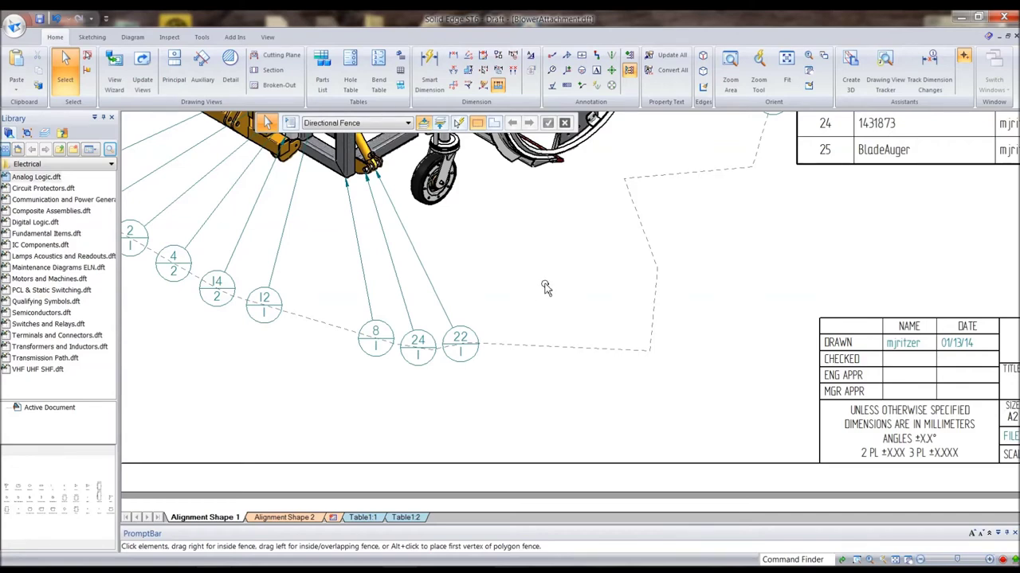
# Draw a separate open, multi-segment alignment shape between the caster wheel and the lower balloons
pyautogui.scroll(-5, 544, 272)
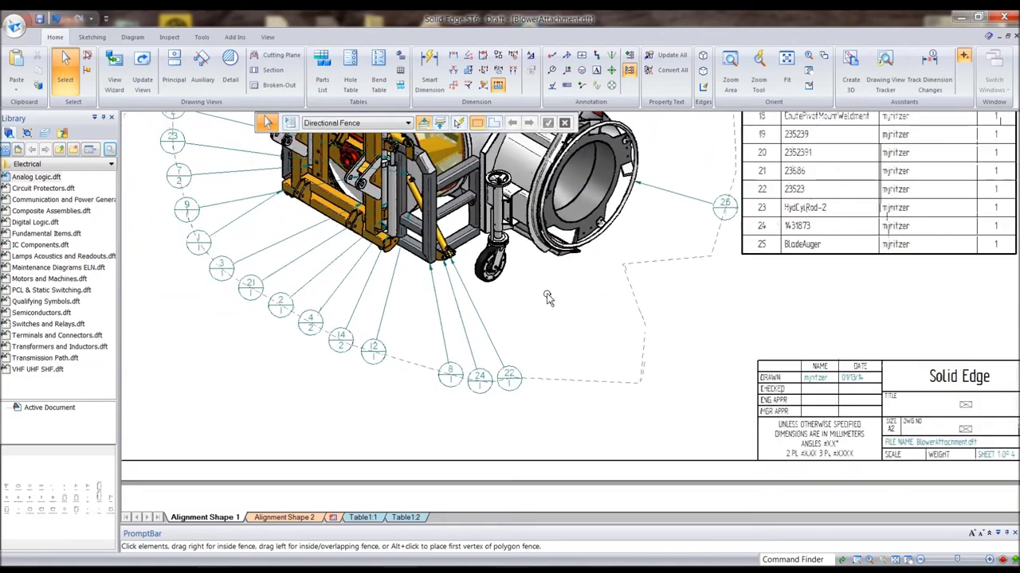
pyautogui.scroll(2, 563, 321)
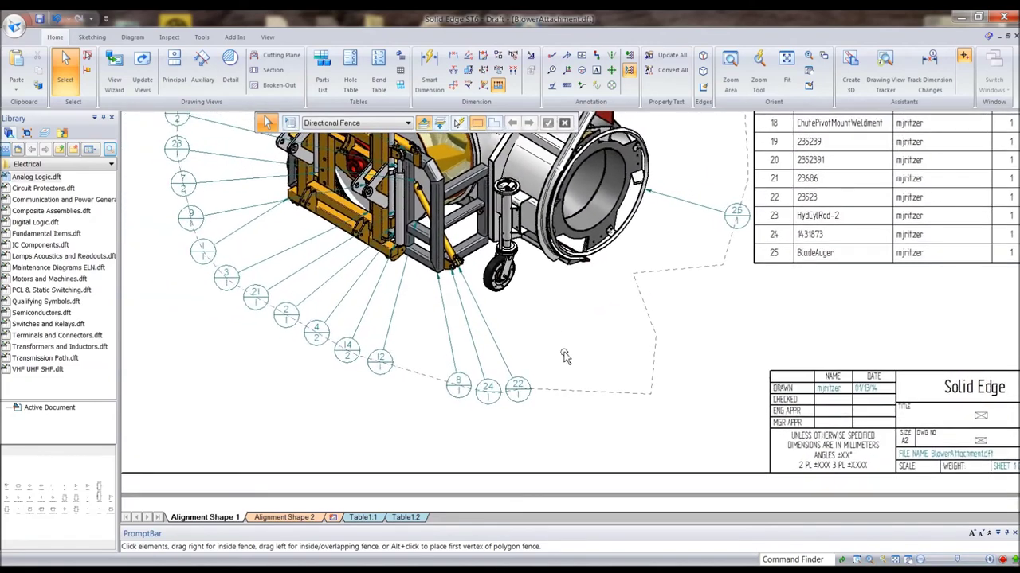
pyautogui.scroll(2, 566, 353)
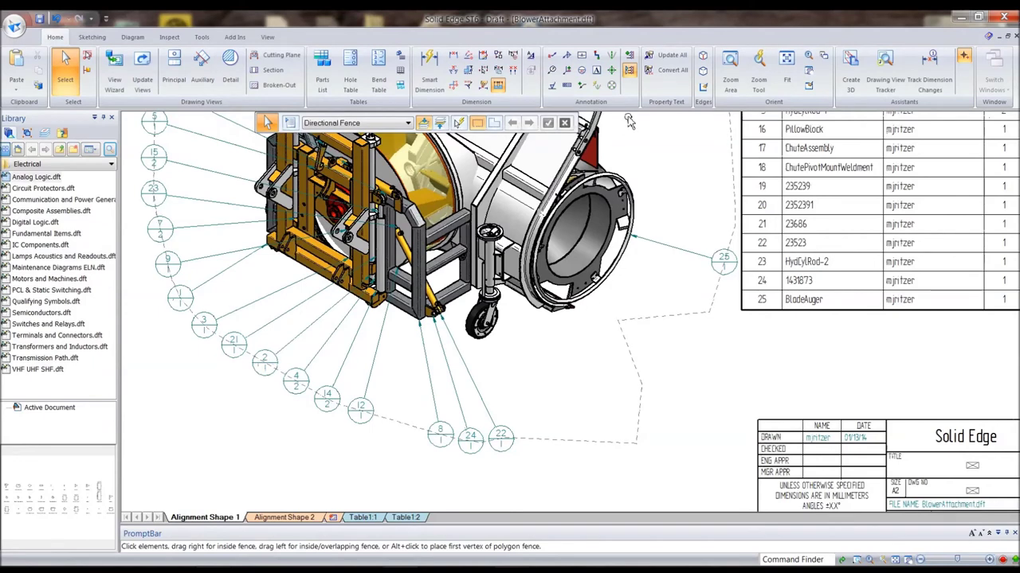
pyautogui.click(630, 59)
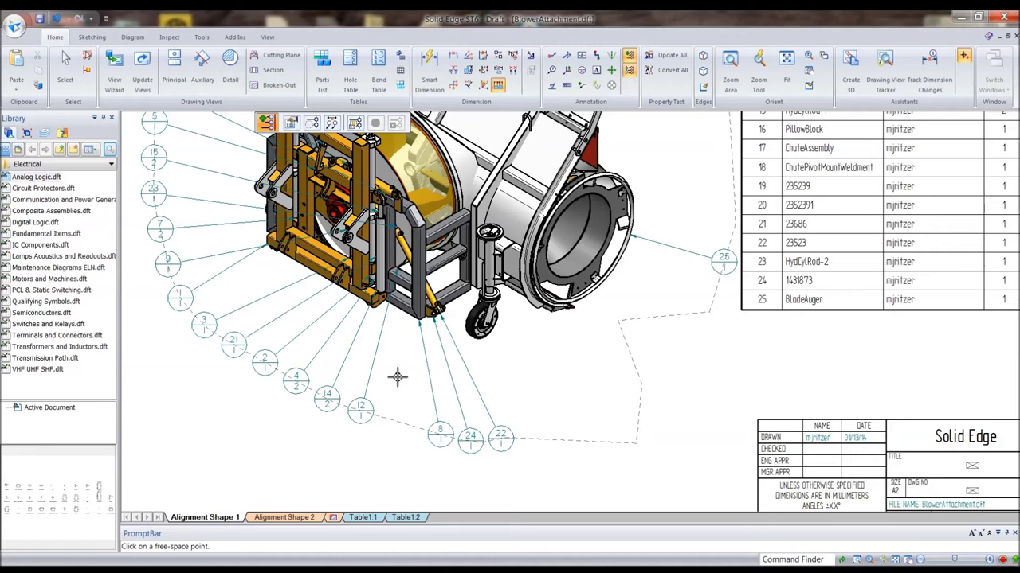
pyautogui.click(514, 404)
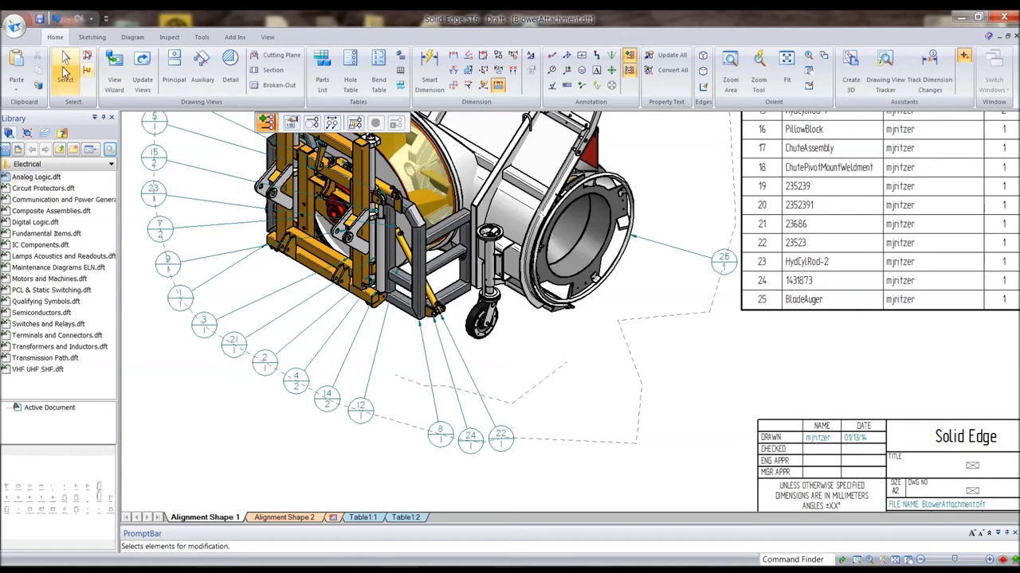
pyautogui.click(64, 66)
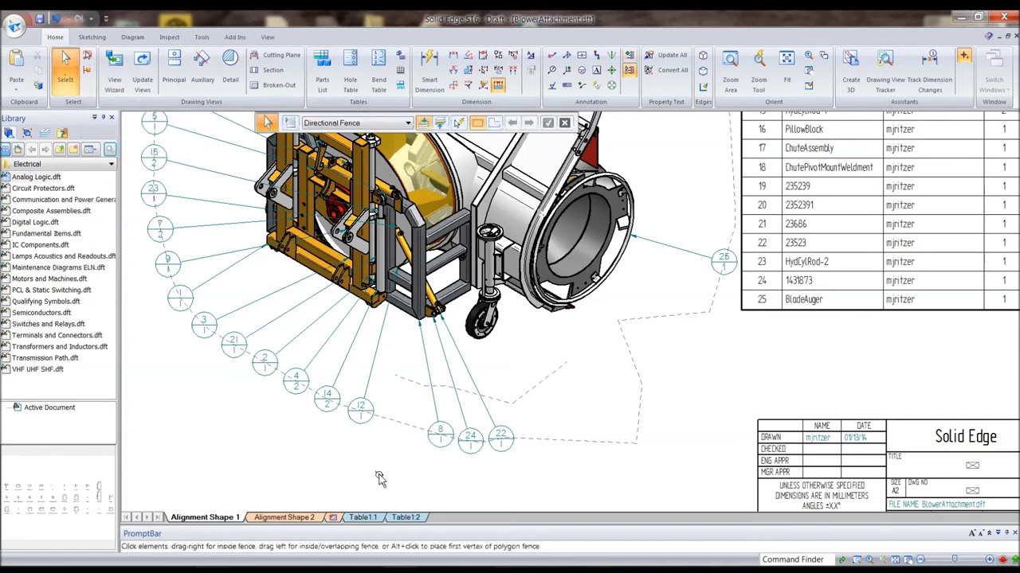
# Move balloons 8, 24 and 22 from the outer alignment shape onto the new line below the caster wheel
pyautogui.click(439, 447)
pyautogui.moveTo(439, 446); pyautogui.dragTo(419, 401)
pyautogui.moveTo(460, 430); pyautogui.dragTo(439, 381)
pyautogui.moveTo(511, 436); pyautogui.dragTo(525, 392)
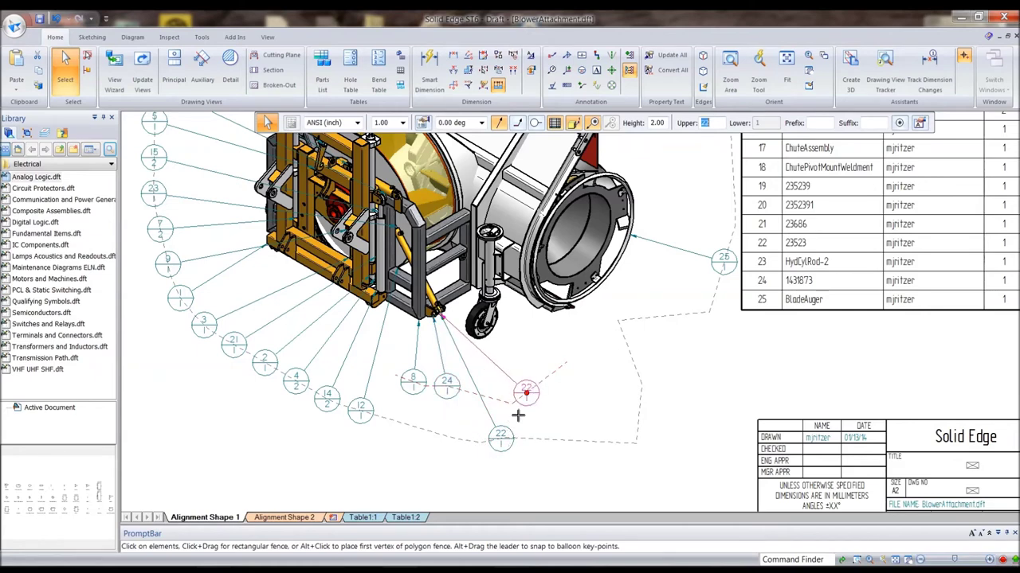
# Slide balloons 24 and 8 along the new line so balloons 8, 24 and 22 gather on its rising end segment
pyautogui.click(448, 425)
pyautogui.moveTo(450, 403); pyautogui.dragTo(481, 402)
pyautogui.moveTo(410, 402); pyautogui.dragTo(516, 407)
pyautogui.click(583, 430)
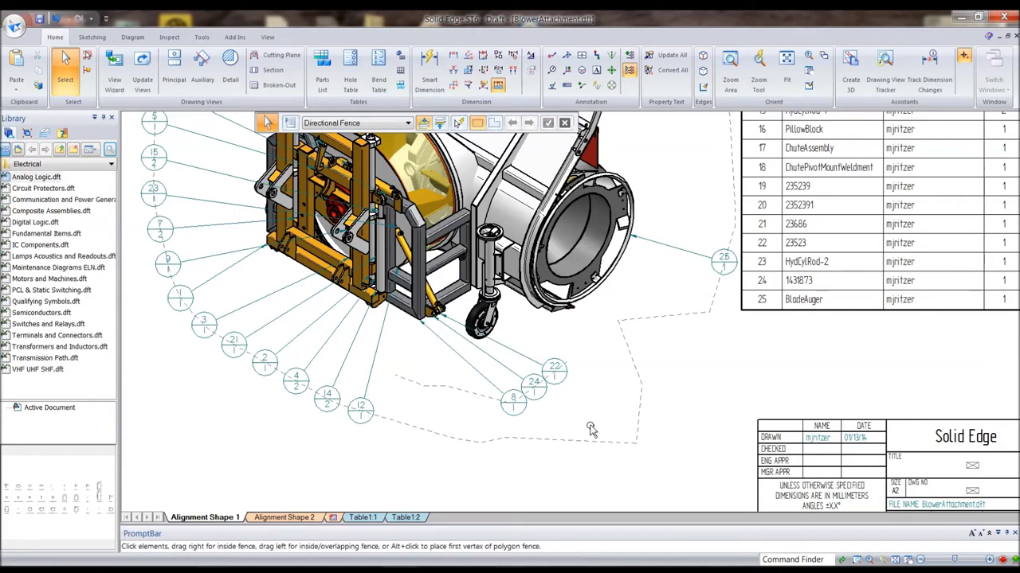
# Spread balloons 8, 24 and 22 more evenly along the alignment shape below the caster wheel
pyautogui.moveTo(534, 387); pyautogui.dragTo(537, 398)
pyautogui.moveTo(471, 406)
pyautogui.mouseDown()
pyautogui.moveTo(532, 405)
pyautogui.moveTo(480, 408)
pyautogui.moveTo(505, 417)
pyautogui.moveTo(468, 403)
pyautogui.mouseUp()
pyautogui.click(592, 423)
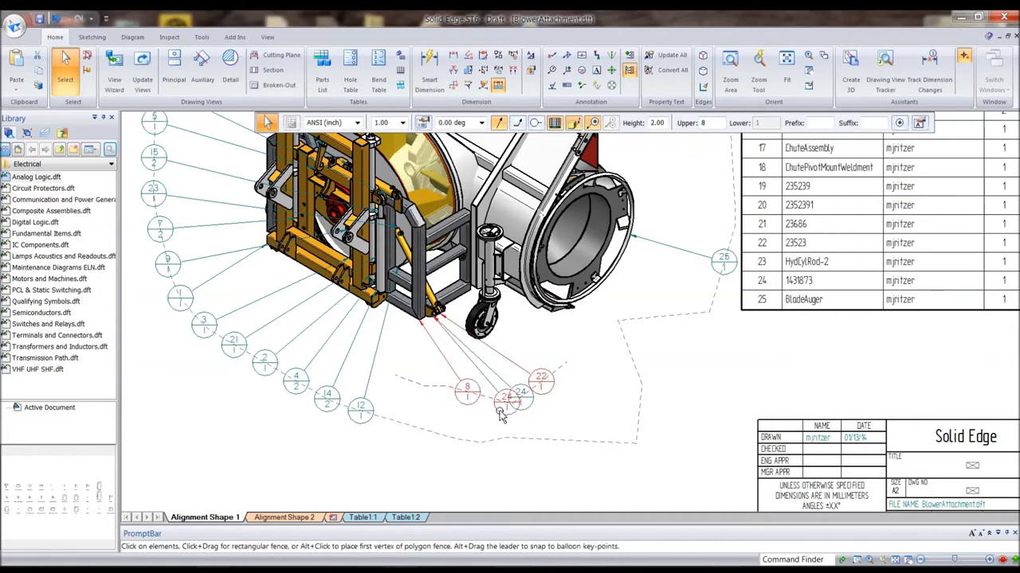
pyautogui.click(558, 422)
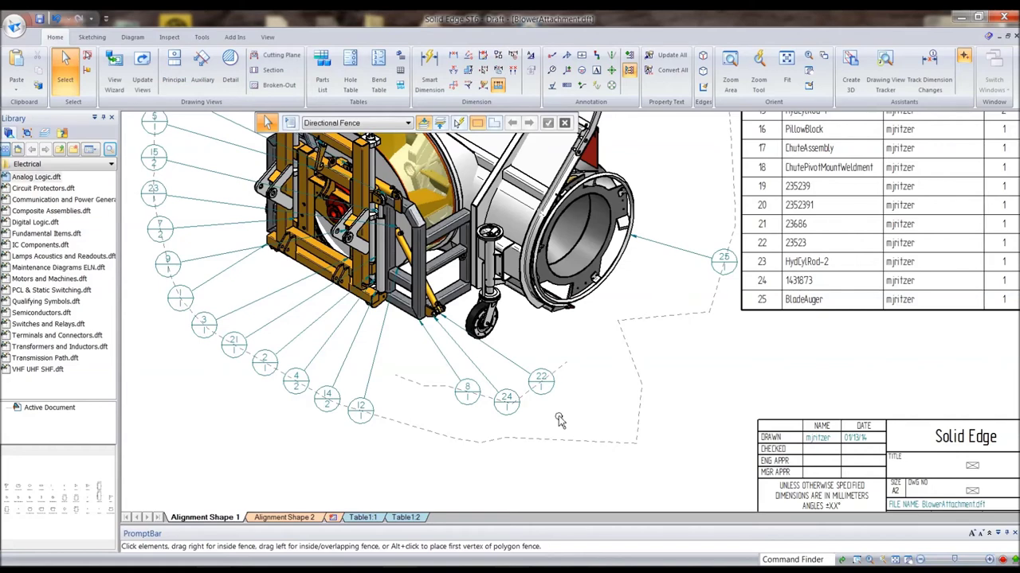
# Check the spacing properties of the alignment shape holding balloons 8, 24 and 22
pyautogui.click(565, 367)
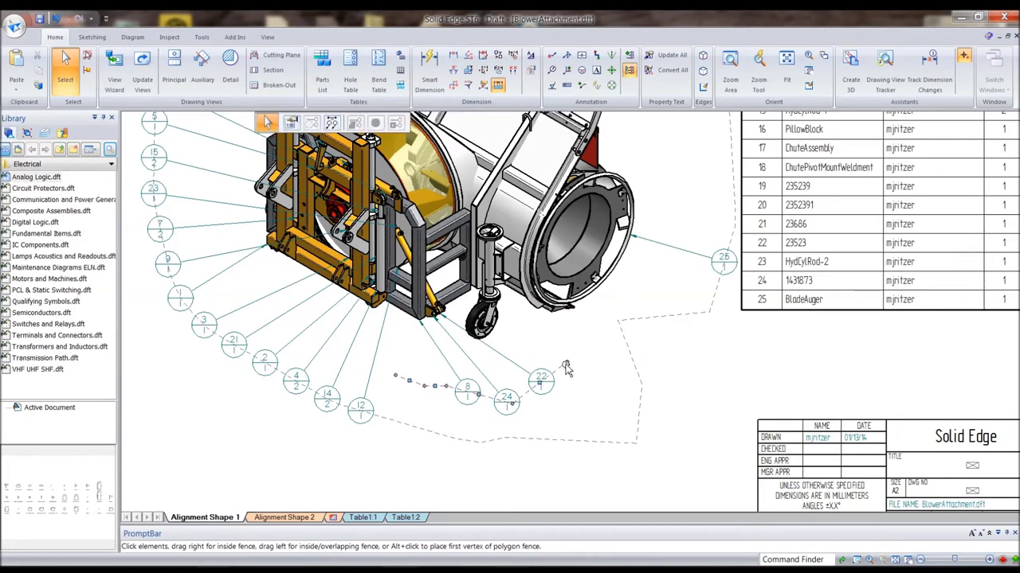
pyautogui.click(290, 123)
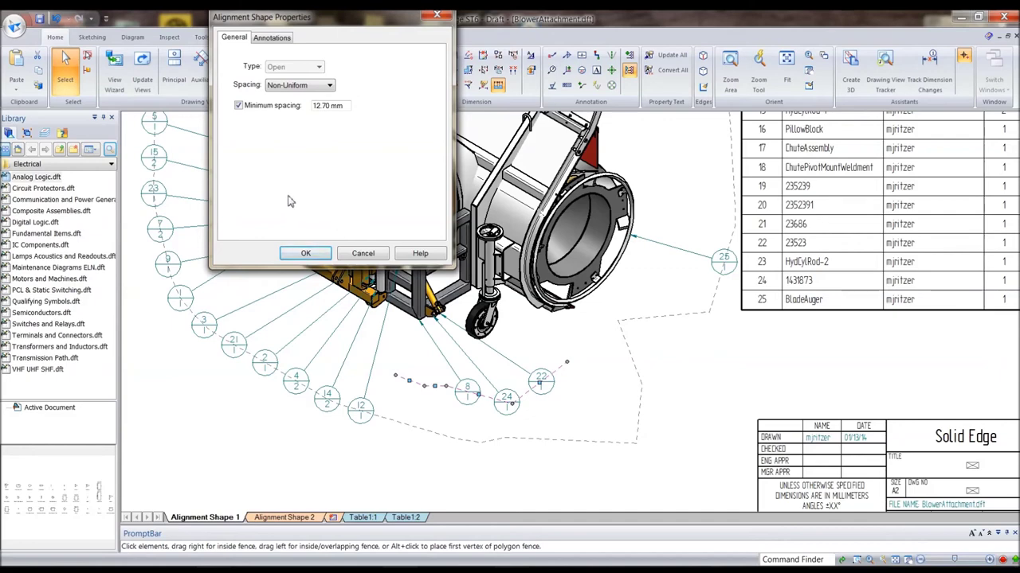
pyautogui.click(305, 254)
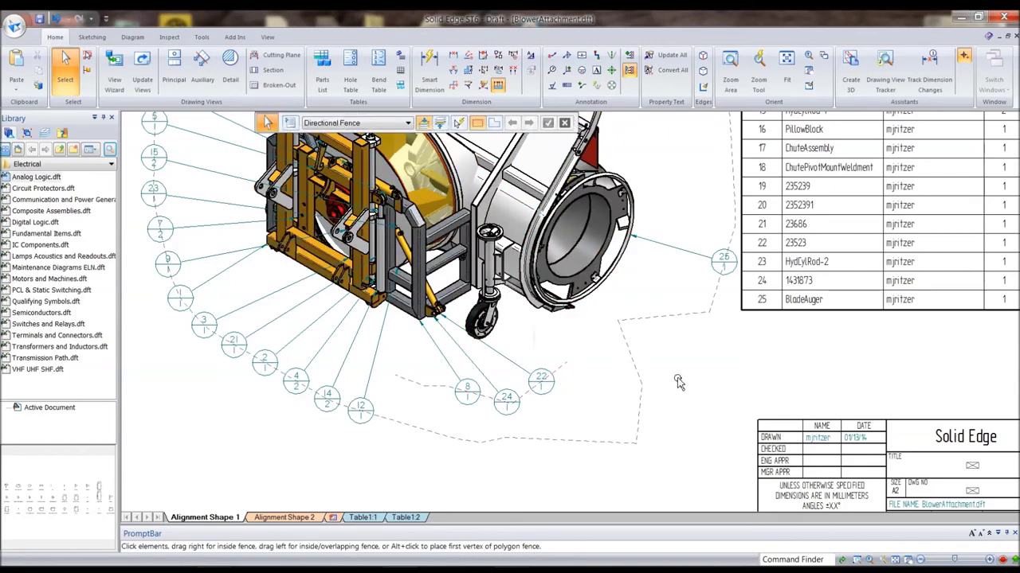
# Examine the parts list's item number, file name, author and quantity columns
pyautogui.hotkey('ctrl', 'shift', 'f')
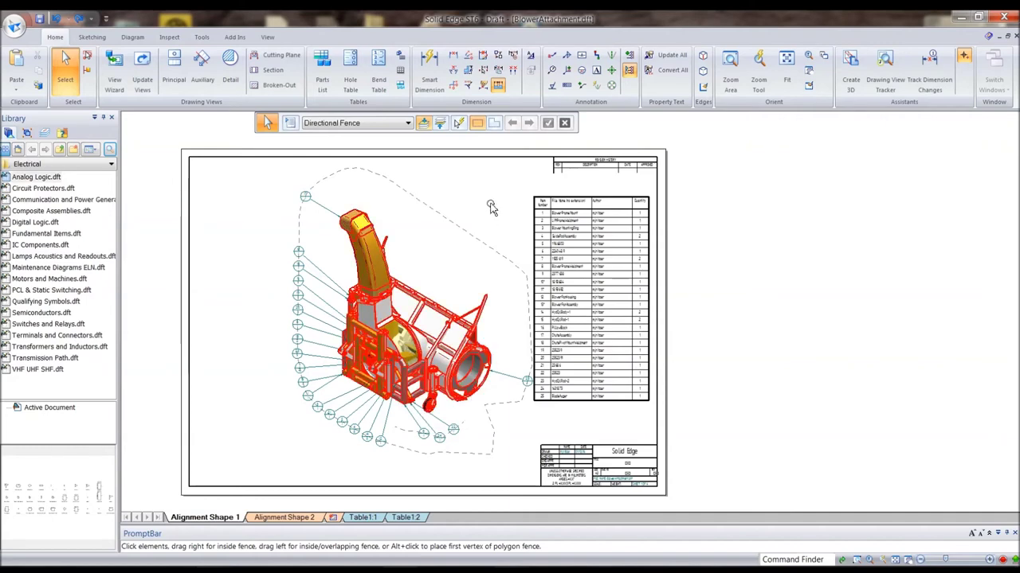
pyautogui.scroll(5, 842, 228)
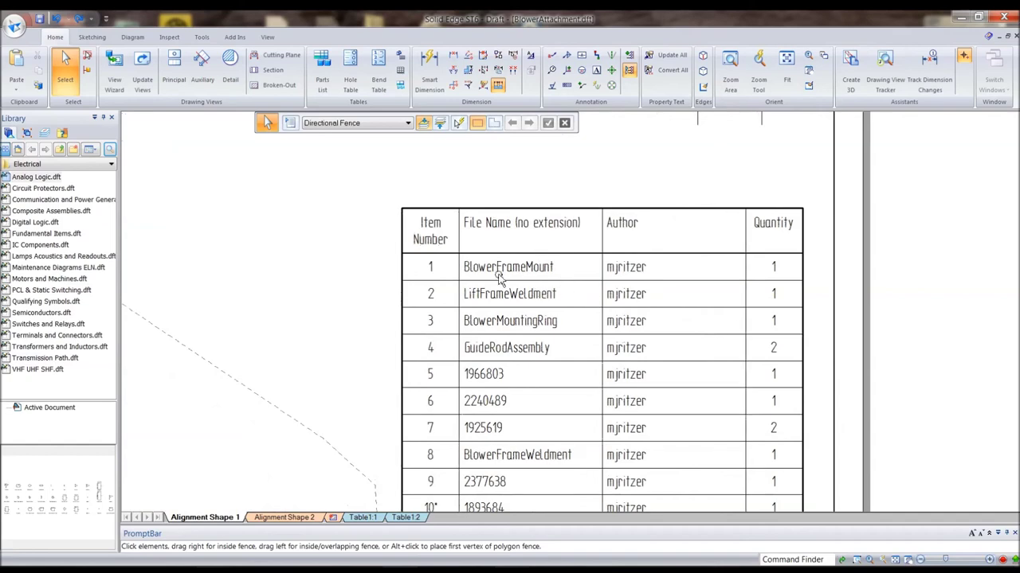
pyautogui.scroll(-1, 442, 283)
pyautogui.scroll(-1, 350, 250)
pyautogui.scroll(-1, 359, 248)
pyautogui.scroll(2, 354, 250)
pyautogui.scroll(-2, 357, 252)
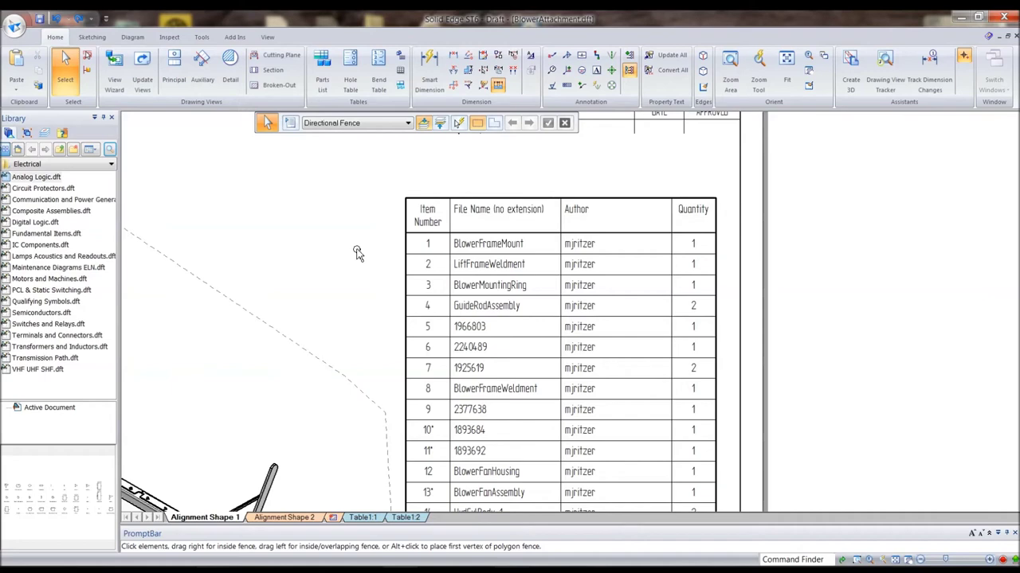
pyautogui.scroll(2, 351, 265)
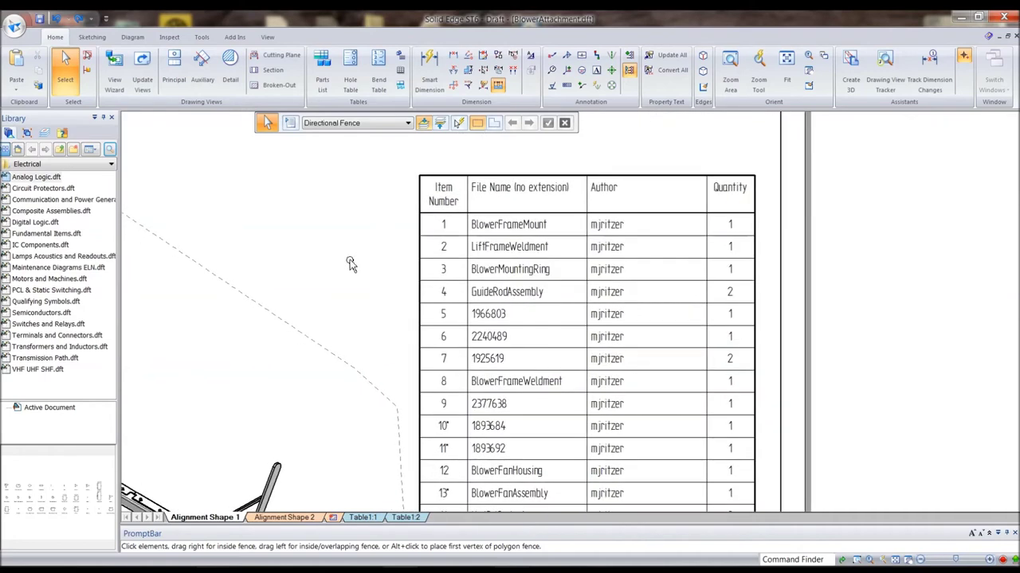
pyautogui.scroll(-1, 348, 264)
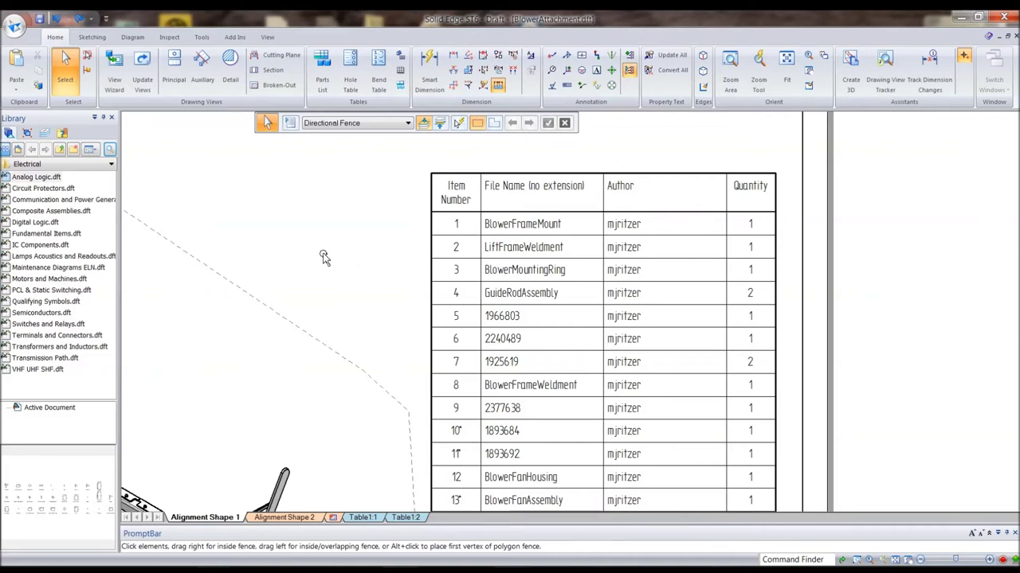
# Allow a cell override for the Author of item 1, BlowerFrameMount, in the parts list and enter a different author's name
pyautogui.click(582, 171)
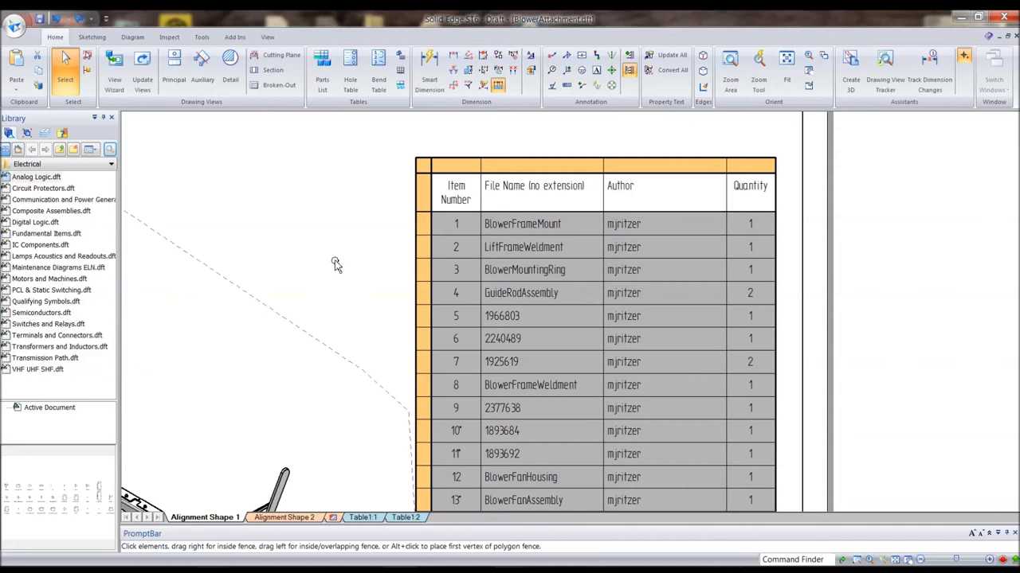
pyautogui.doubleClick(638, 228)
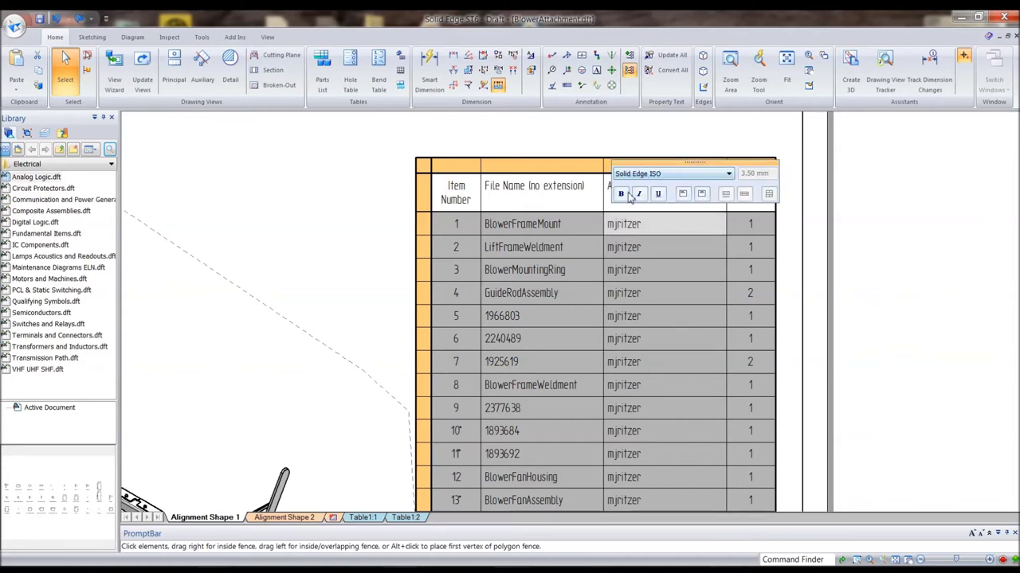
pyautogui.rightClick(637, 230)
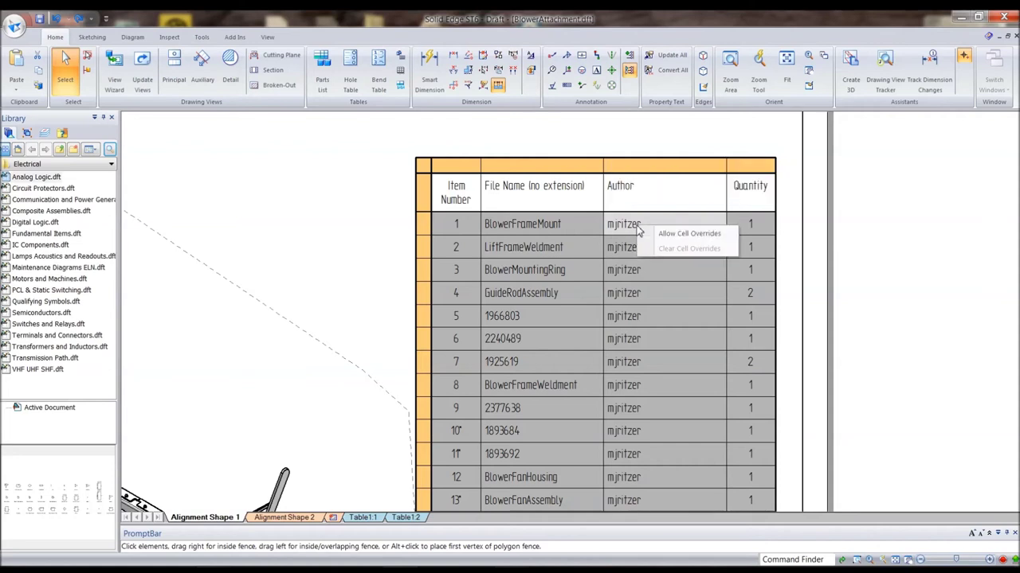
pyautogui.click(681, 235)
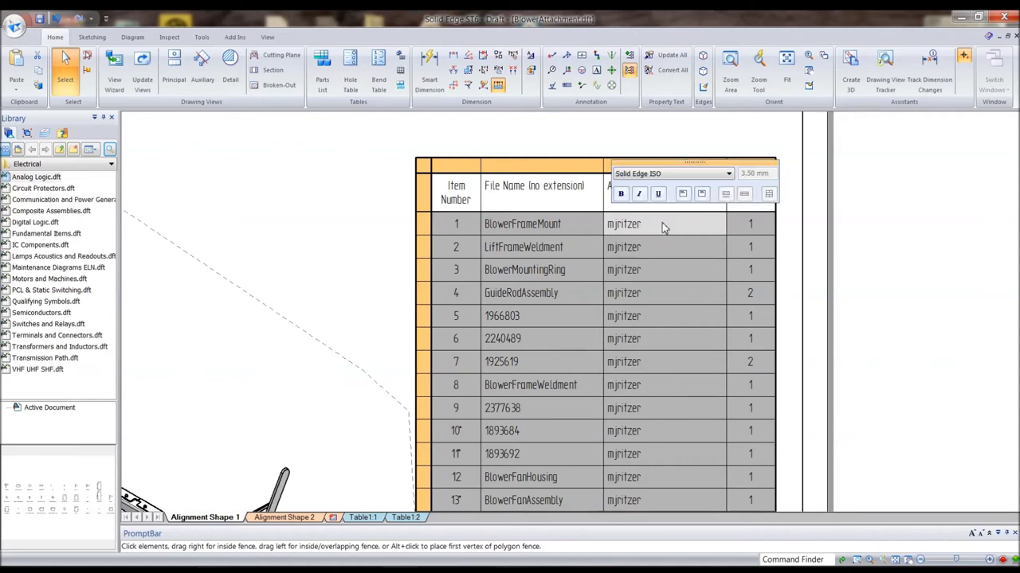
pyautogui.write('sjon')
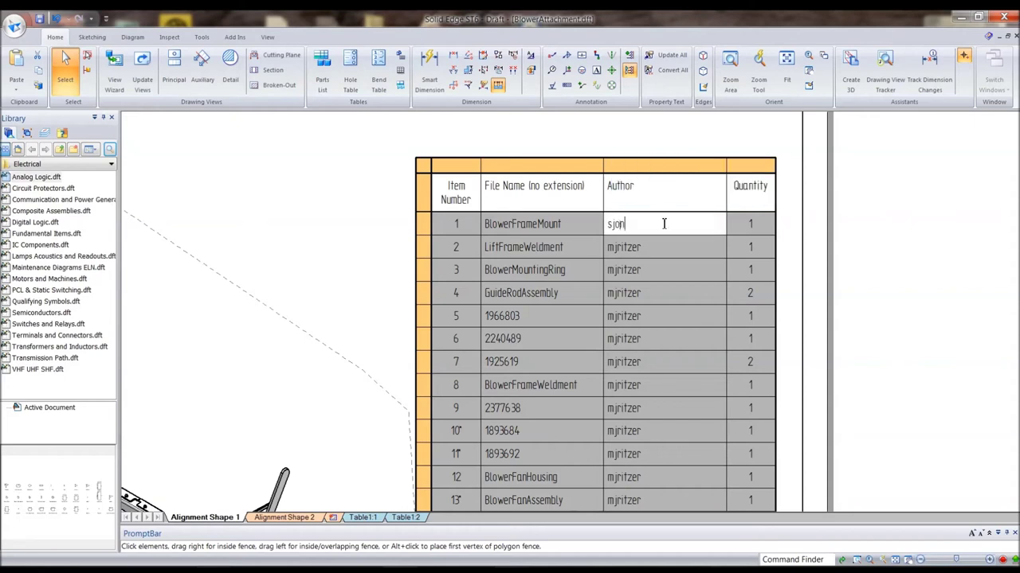
pyautogui.write('es')
pyautogui.click(664, 225)
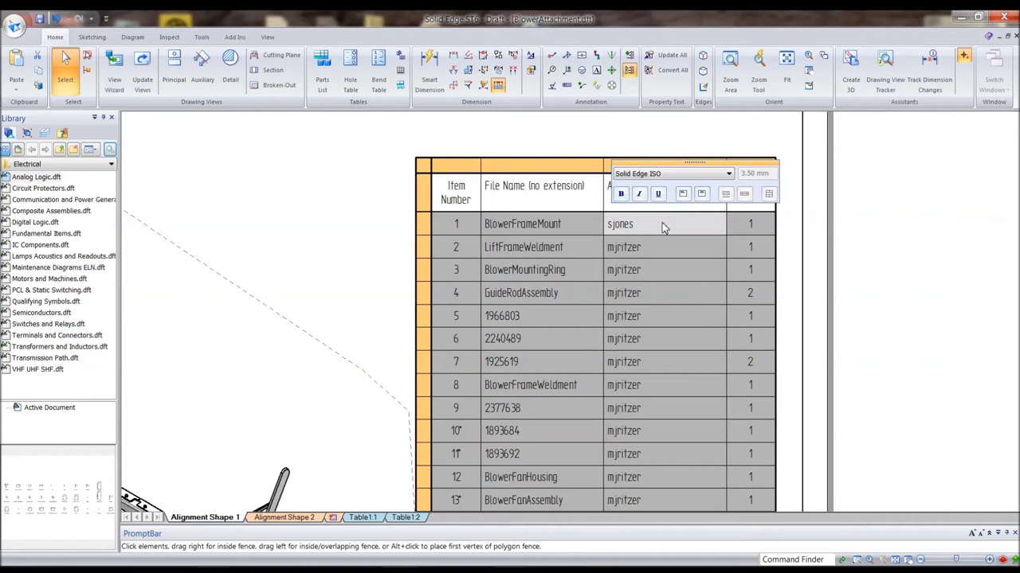
# Allow a cell override for the Quantity of item 3, BlowerMountingRing, and set it to 5
pyautogui.click(661, 254)
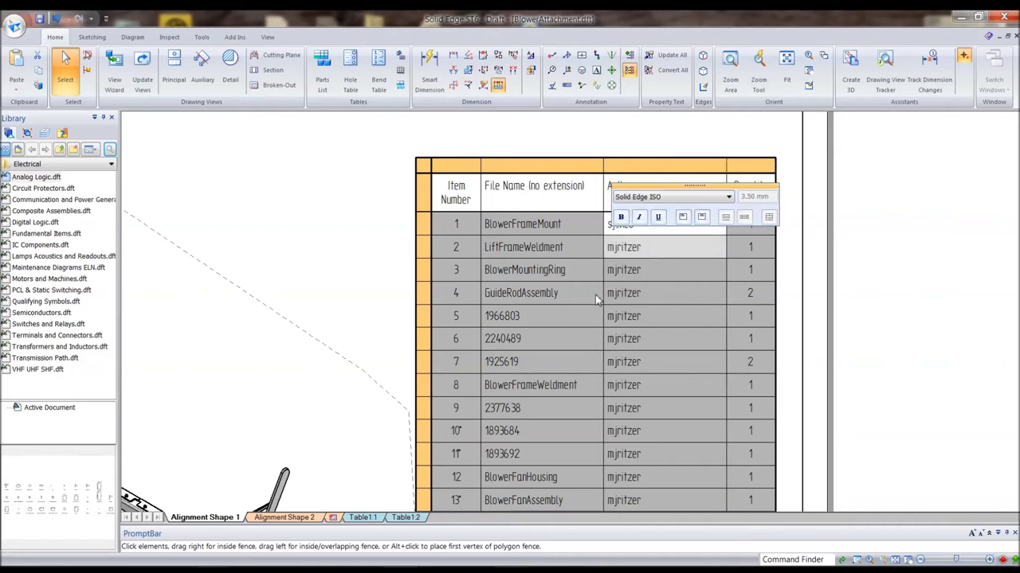
pyautogui.click(670, 273)
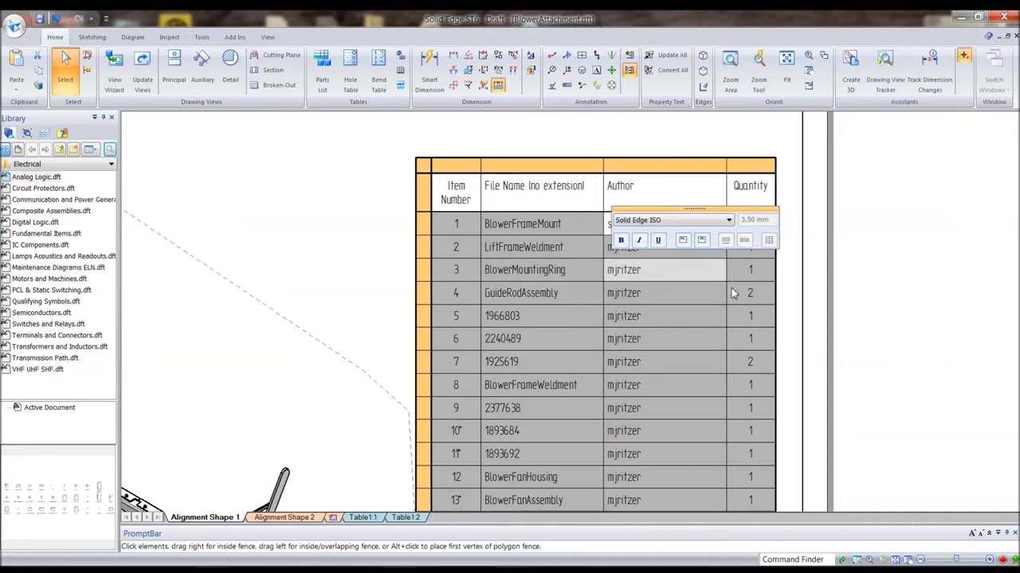
pyautogui.click(753, 272)
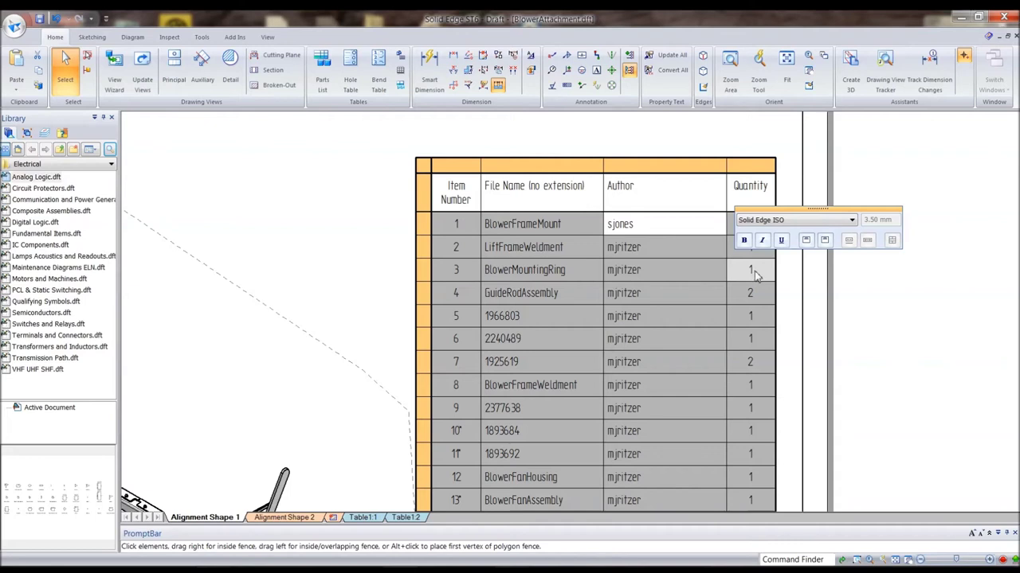
pyautogui.rightClick(756, 275)
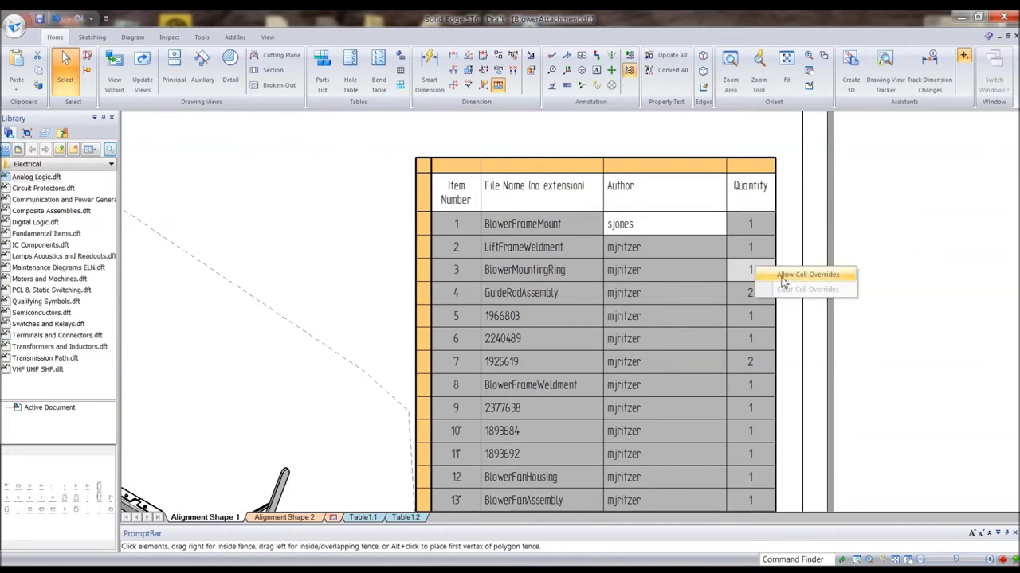
pyautogui.click(781, 276)
pyautogui.click(759, 273)
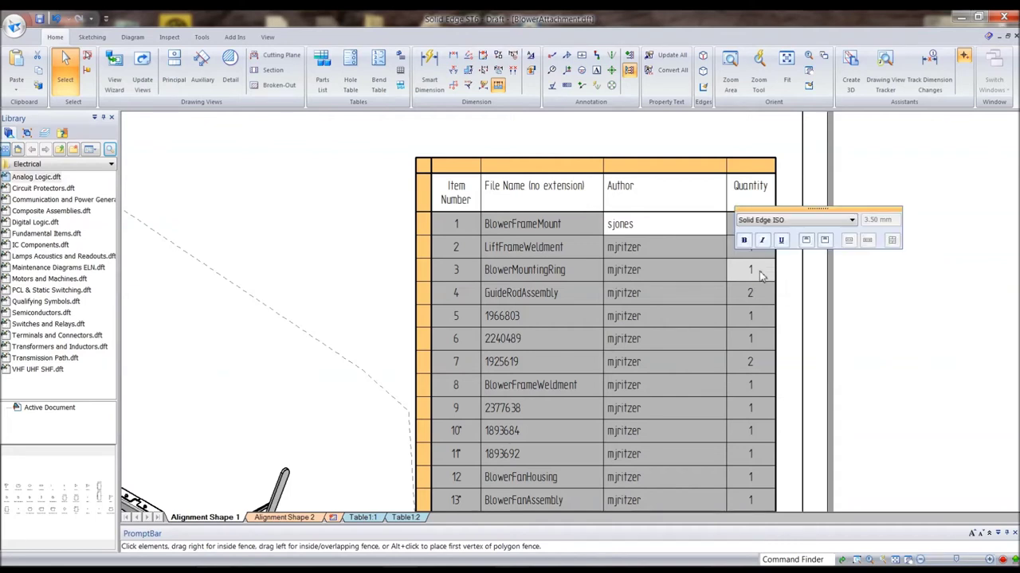
pyautogui.write('5')
pyautogui.press('Return')
pyautogui.click(568, 141)
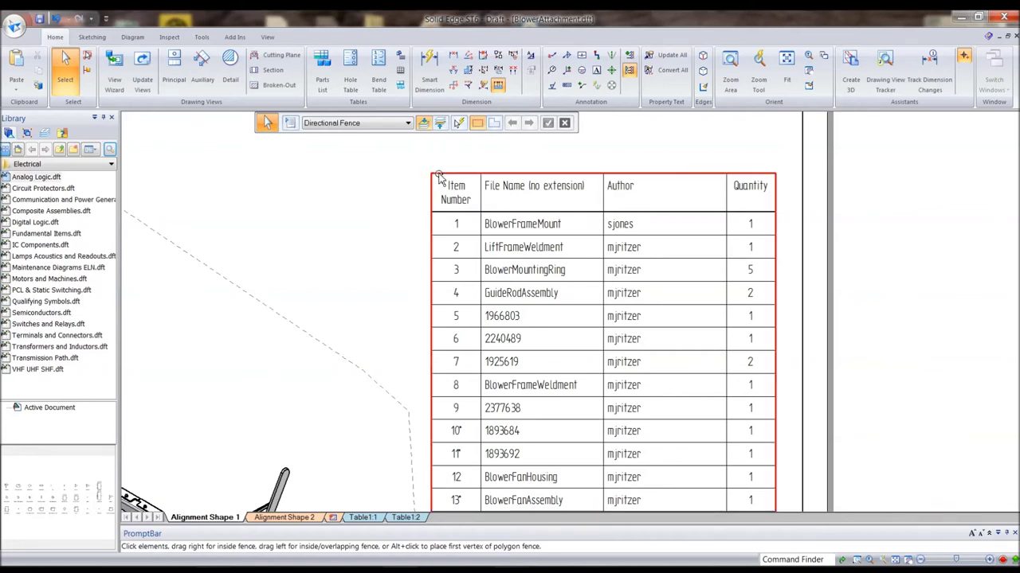
# Reactivate the parts list to review its overridden cells, leave table editing and look over the whole sheet
pyautogui.click(403, 191)
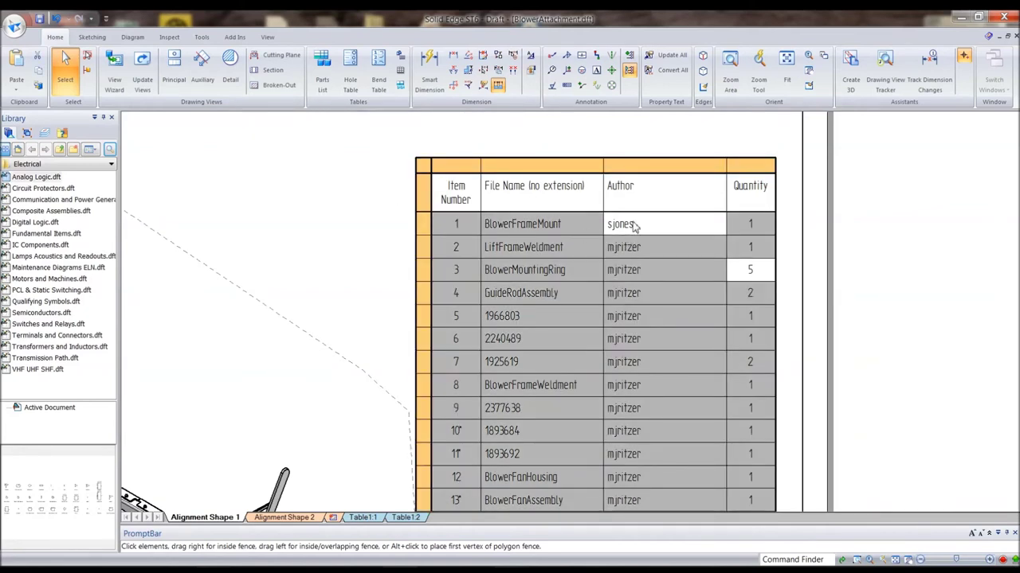
pyautogui.click(353, 221)
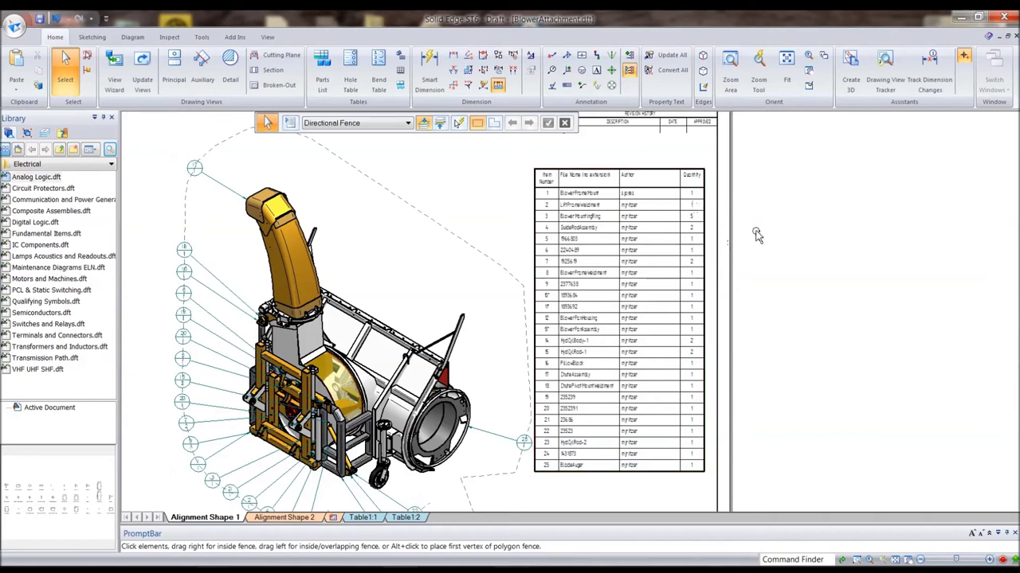
pyautogui.scroll(-2, 808, 326)
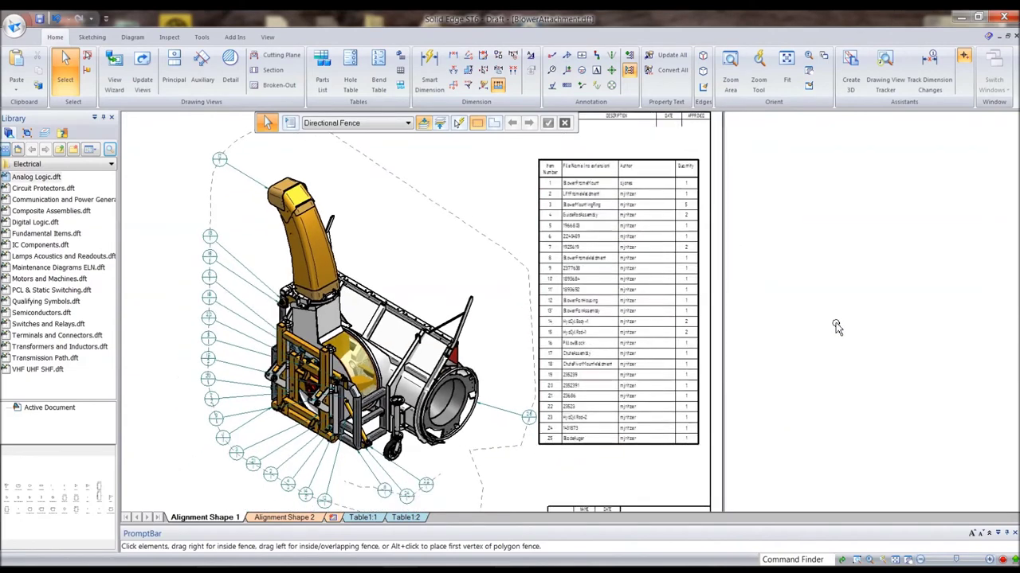
pyautogui.scroll(-1, 853, 315)
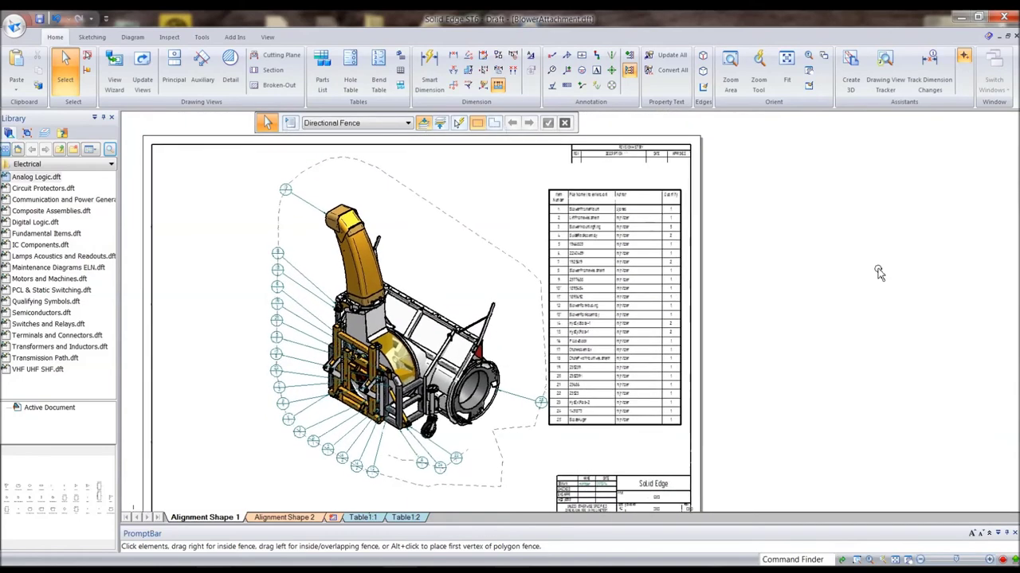
pyautogui.scroll(-1, 924, 243)
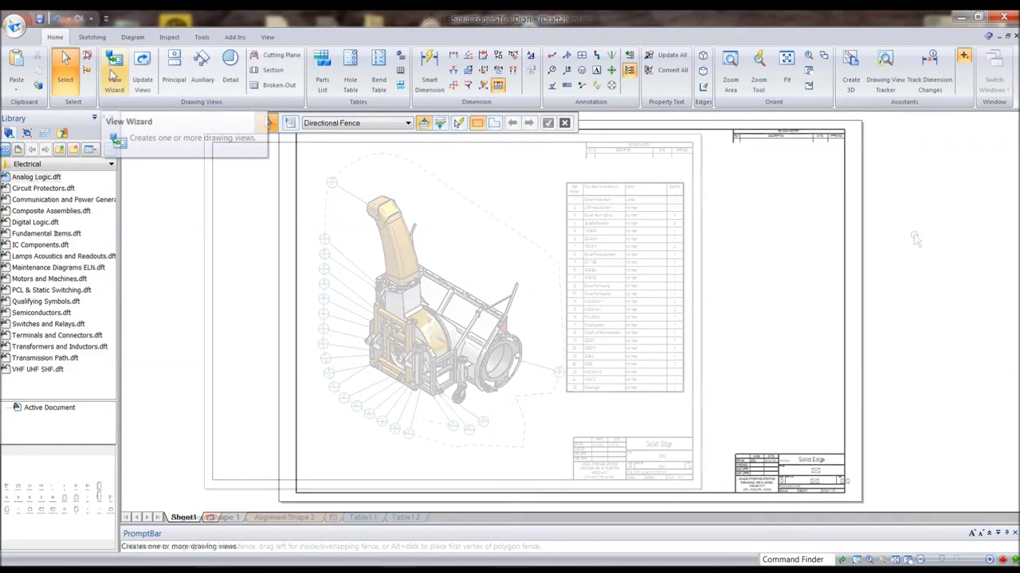
# Start the View Wizard on the new draft and list Part Documents (*.par) in the "2014 01 January L&L Intro to ST6 PT2" folder
pyautogui.click(114, 74)
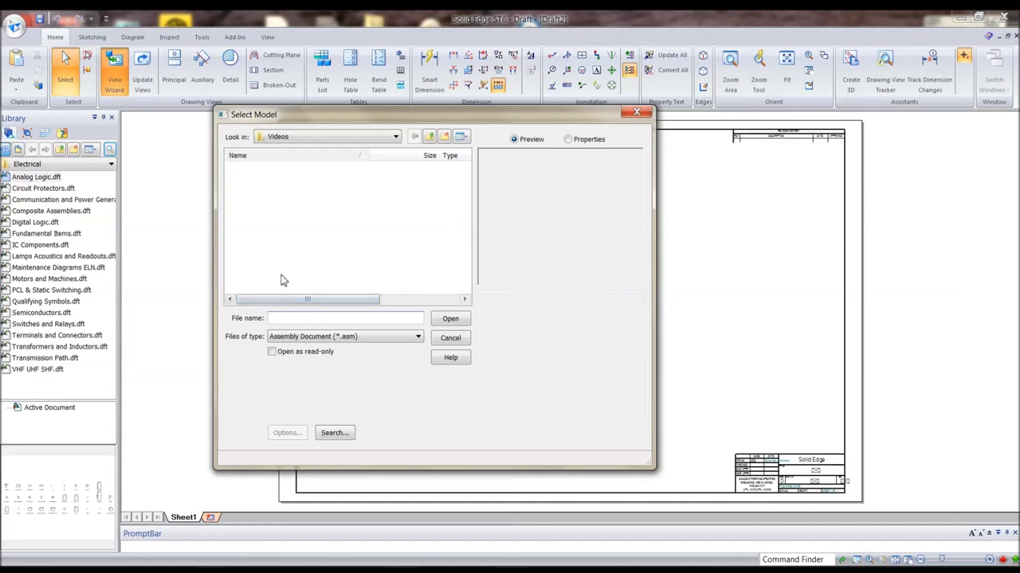
pyautogui.click(346, 337)
pyautogui.click(368, 338)
pyautogui.click(349, 347)
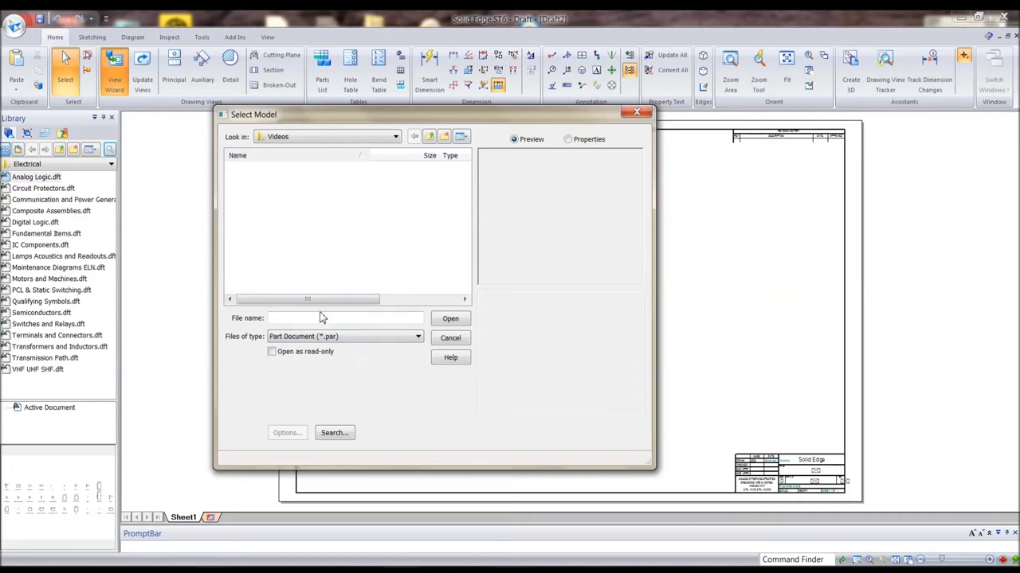
pyautogui.click(353, 141)
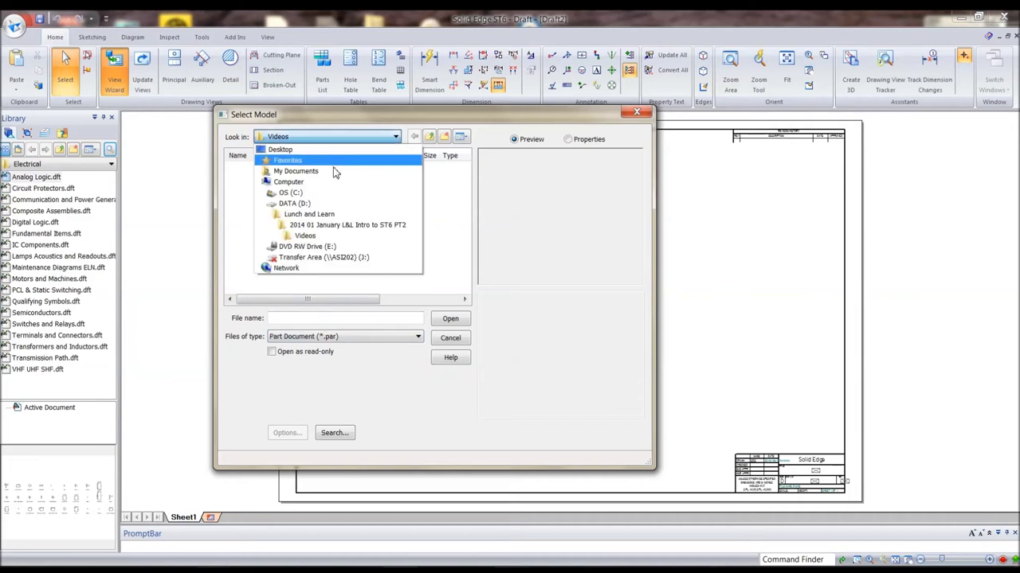
pyautogui.click(310, 229)
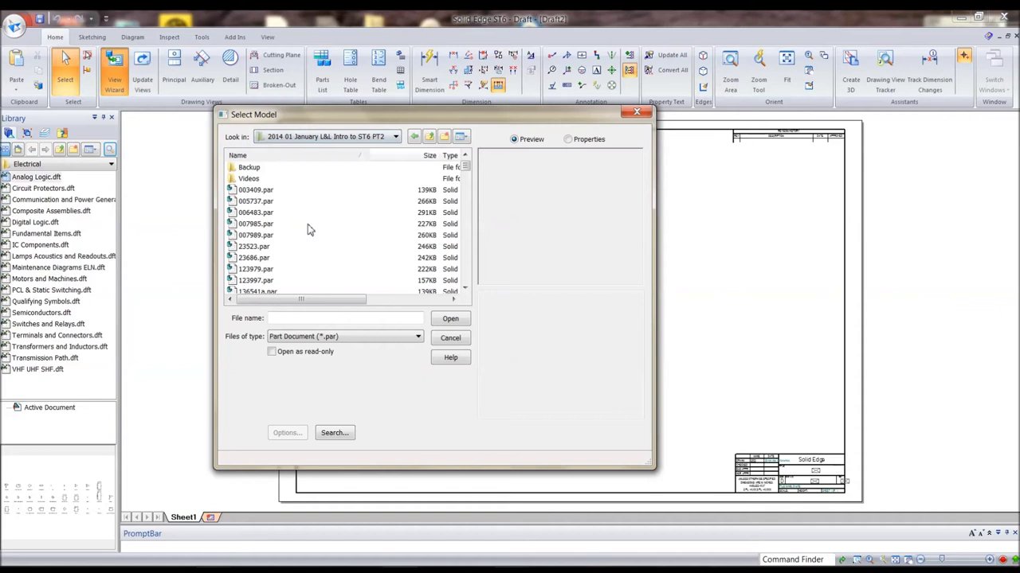
# Load part 1323112.par as the model for the drawing view
pyautogui.click(256, 190)
pyautogui.scroll(-5, 262, 203)
pyautogui.scroll(-5, 262, 208)
pyautogui.scroll(-1, 263, 209)
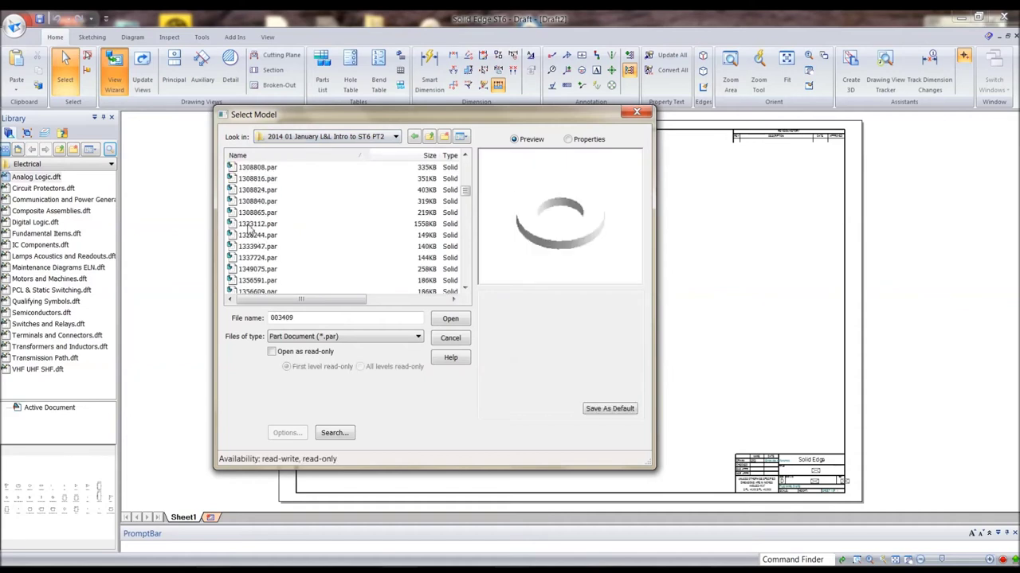
pyautogui.click(257, 224)
pyautogui.click(450, 319)
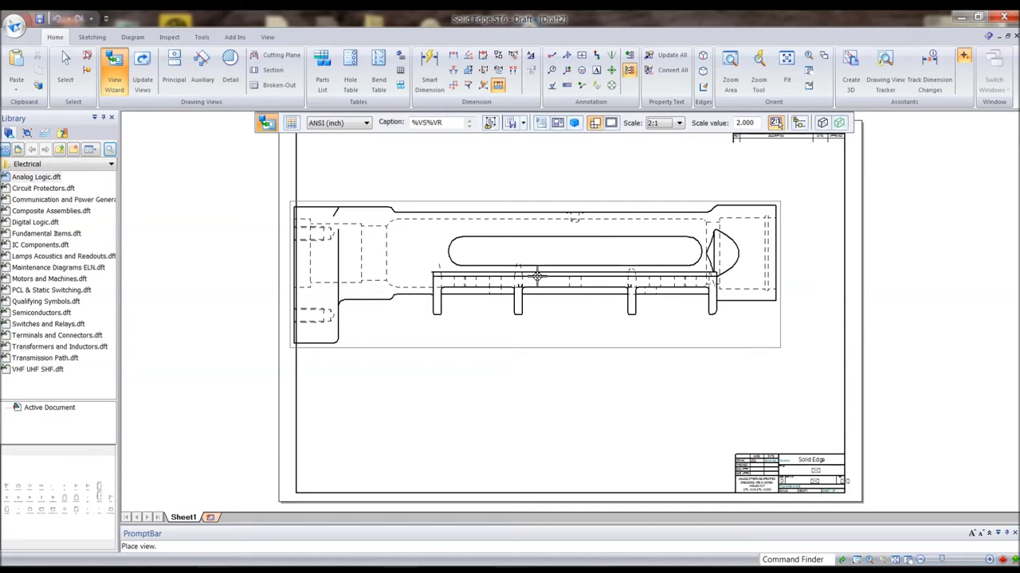
# Give the primary view a custom orientation, using Common Views to turn the part so the plate's hole pattern and ribs face front
pyautogui.click(558, 123)
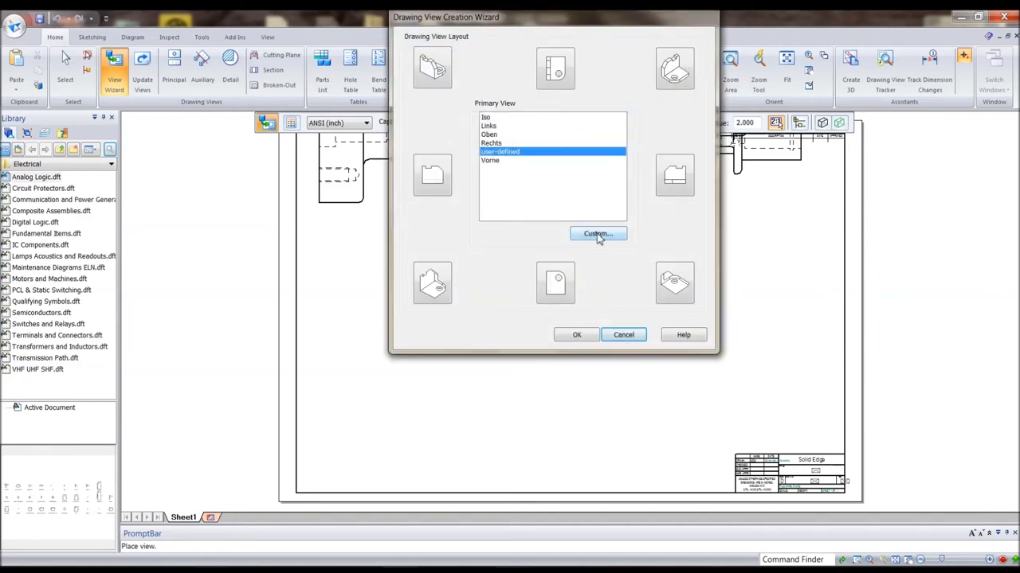
pyautogui.click(597, 234)
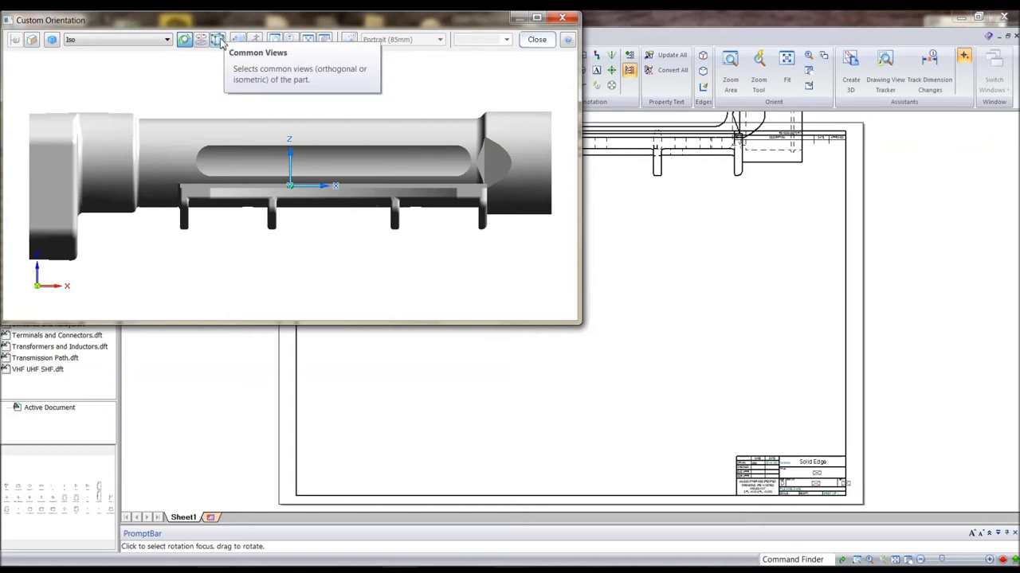
pyautogui.click(217, 39)
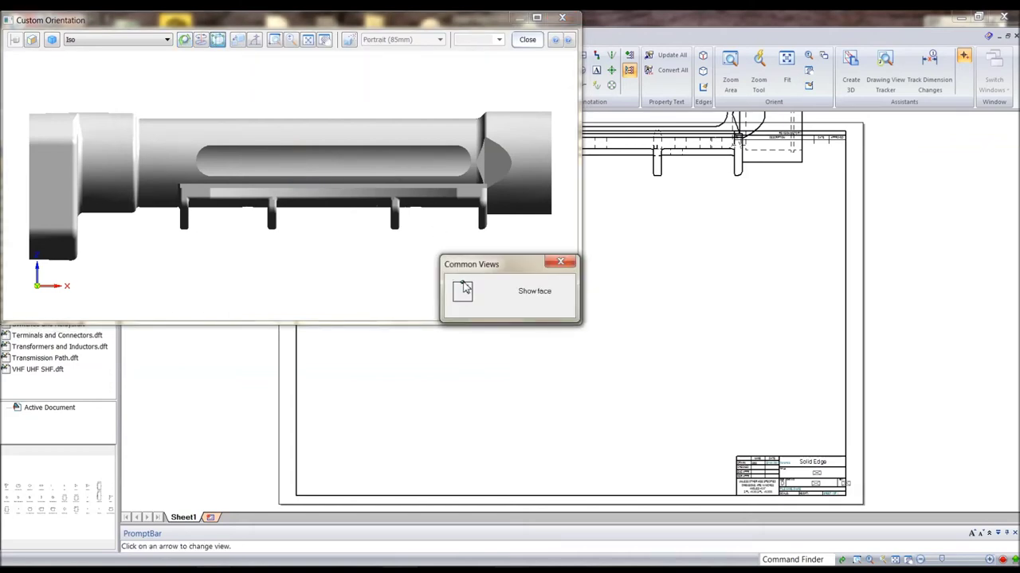
pyautogui.click(464, 290)
pyautogui.click(464, 290)
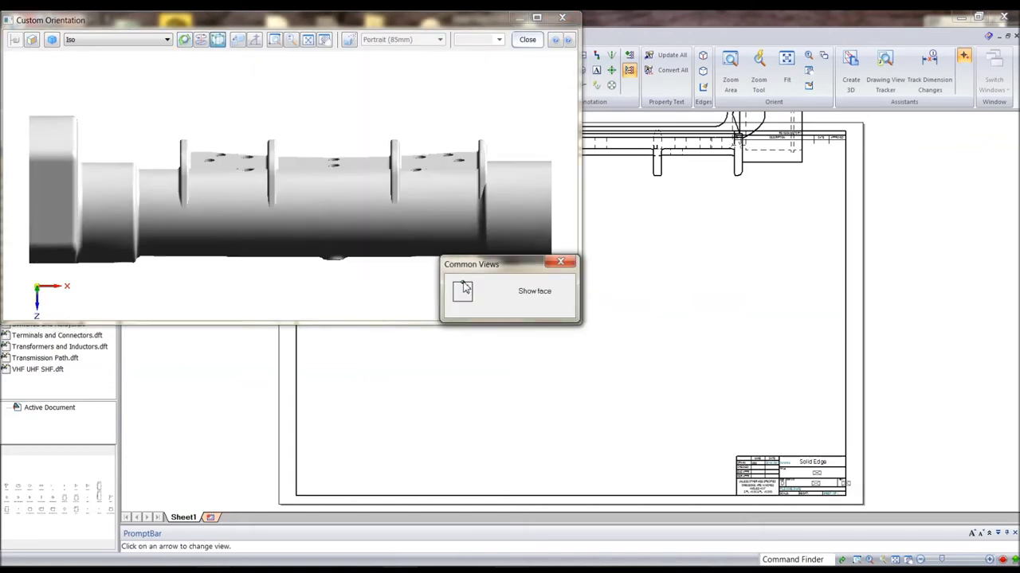
pyautogui.click(560, 261)
pyautogui.click(538, 41)
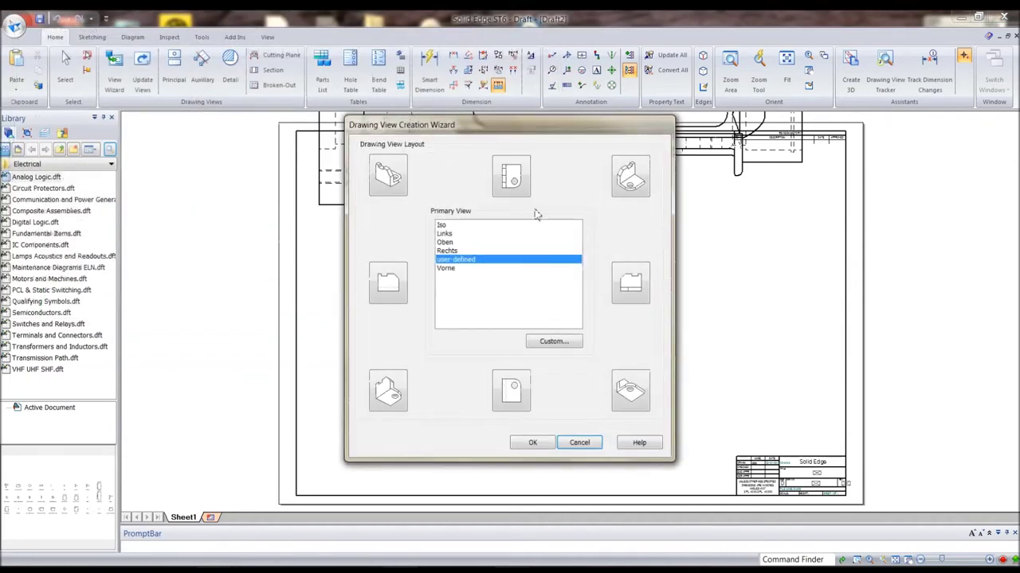
pyautogui.click(532, 444)
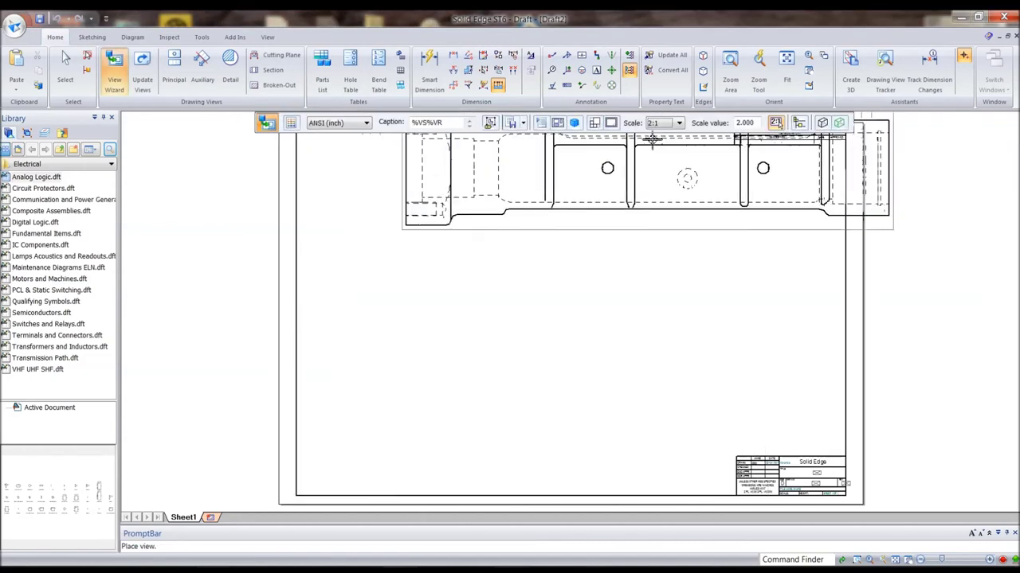
# Place the primary view on the lower sheet area at 1:1 scale, with principal views projected above it and to its right
pyautogui.click(665, 123)
pyautogui.click(652, 205)
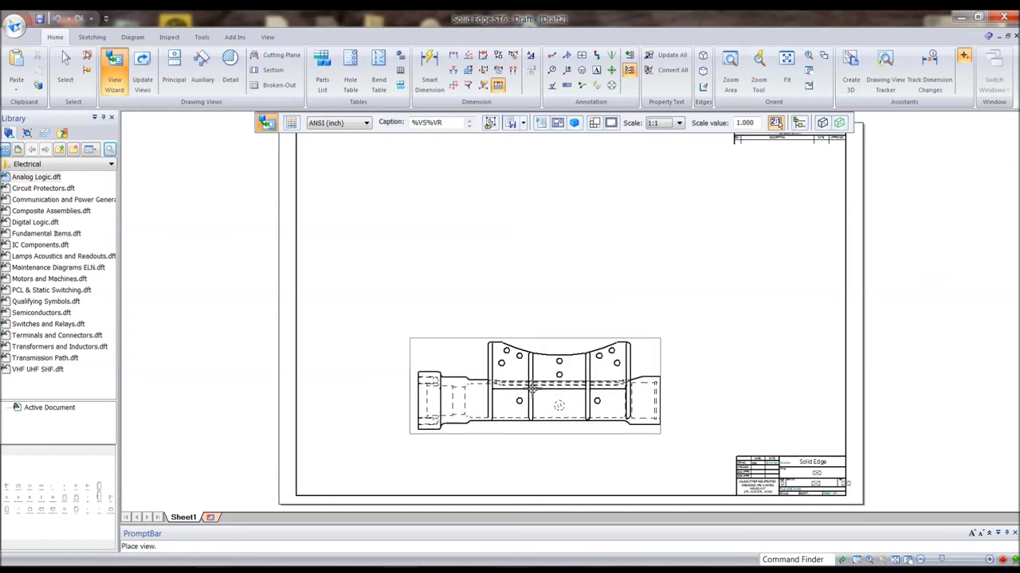
pyautogui.click(523, 387)
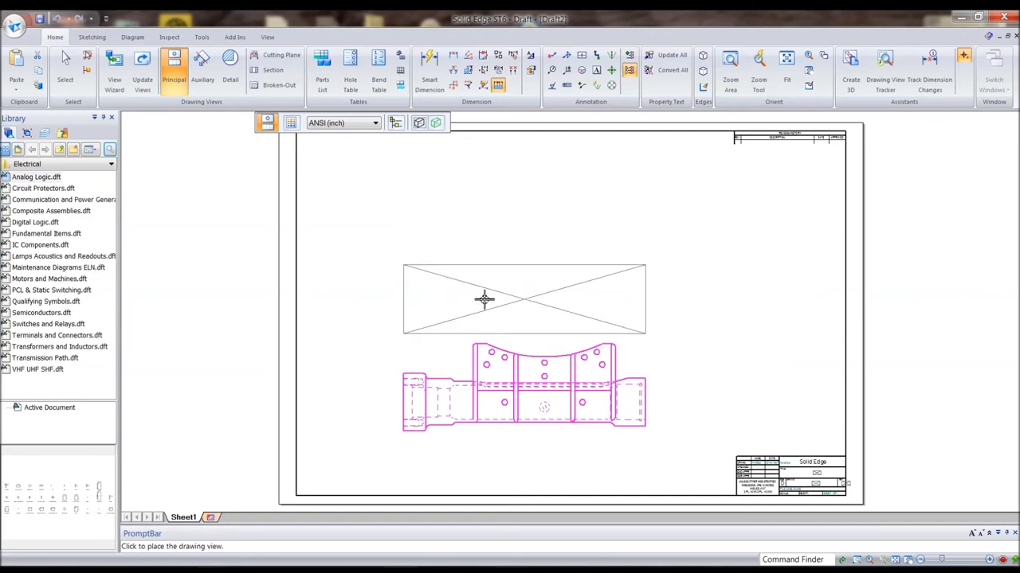
pyautogui.click(558, 275)
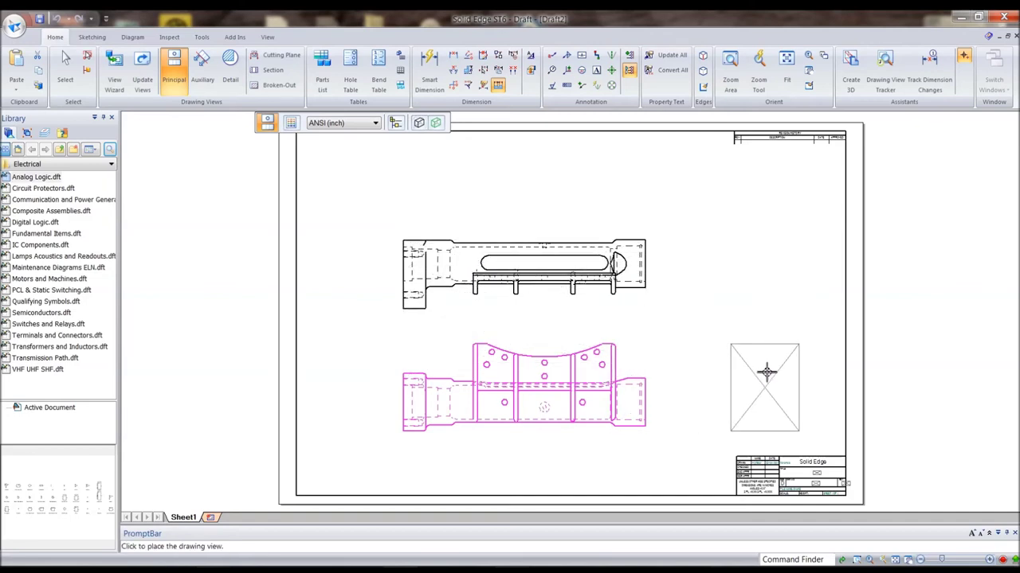
pyautogui.click(767, 372)
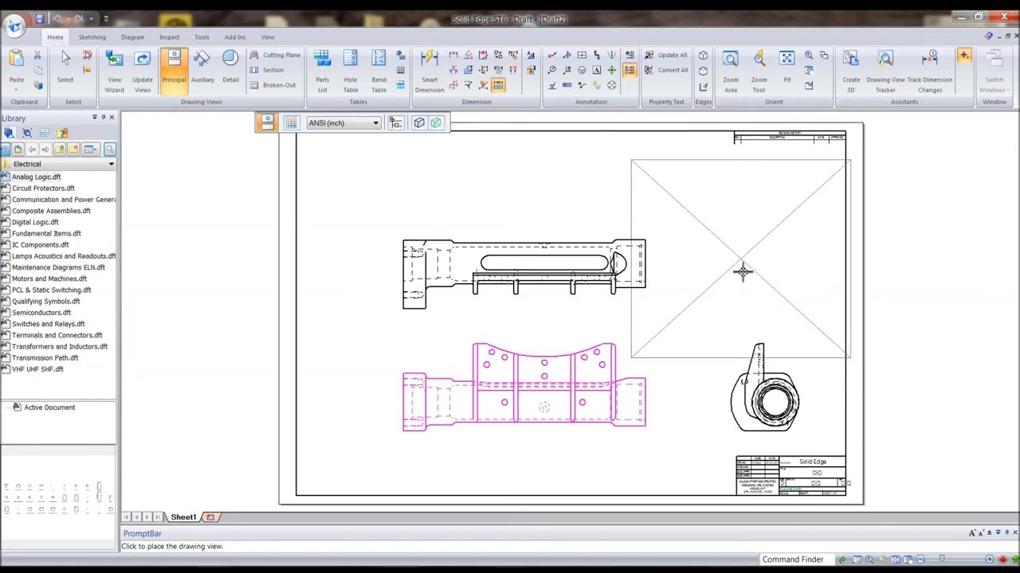
pyautogui.rightClick(742, 273)
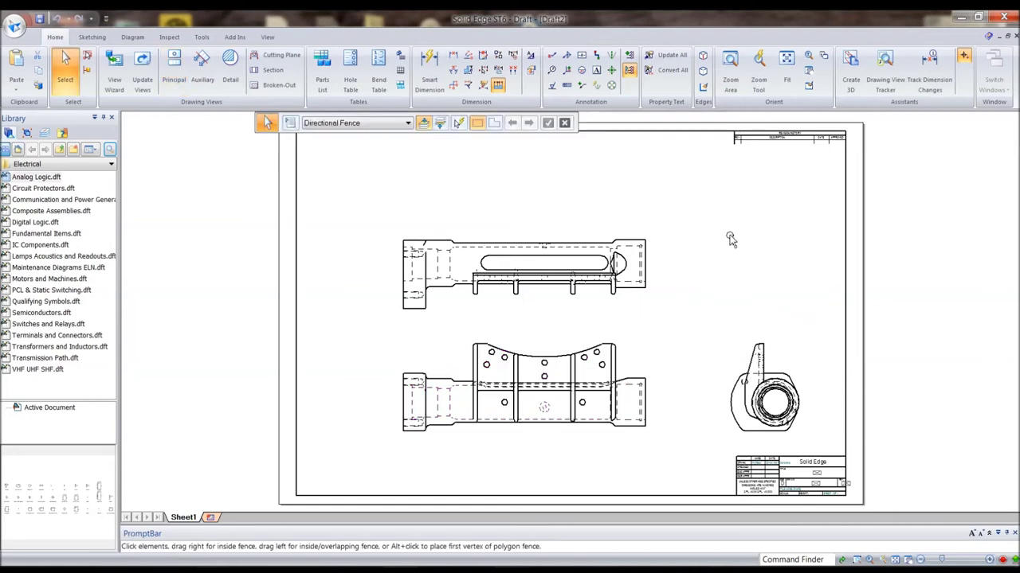
# Reposition the three drawing views toward the sheet's left side, with more space between the primary view and the one above
pyautogui.moveTo(529, 391); pyautogui.dragTo(483, 405)
pyautogui.moveTo(763, 402); pyautogui.dragTo(701, 385)
pyautogui.click(692, 255)
pyautogui.click(560, 281)
pyautogui.moveTo(560, 280); pyautogui.dragTo(553, 231)
pyautogui.click(676, 241)
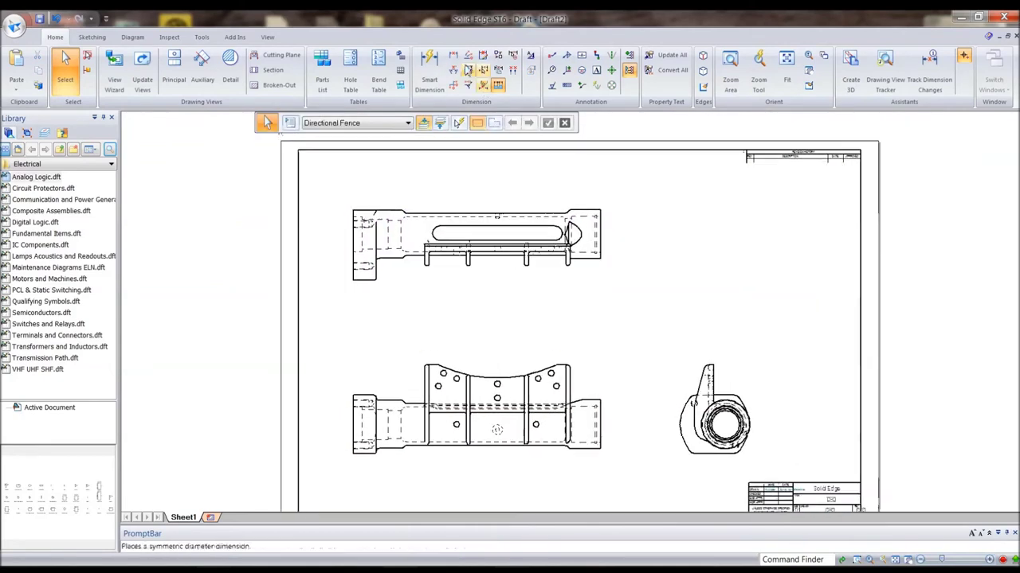
# Dimension the horizontal distance from the part's left end to the plate's left edge in the primary view
pyautogui.click(453, 55)
pyautogui.scroll(-1, 313, 292)
pyautogui.scroll(-2, 257, 326)
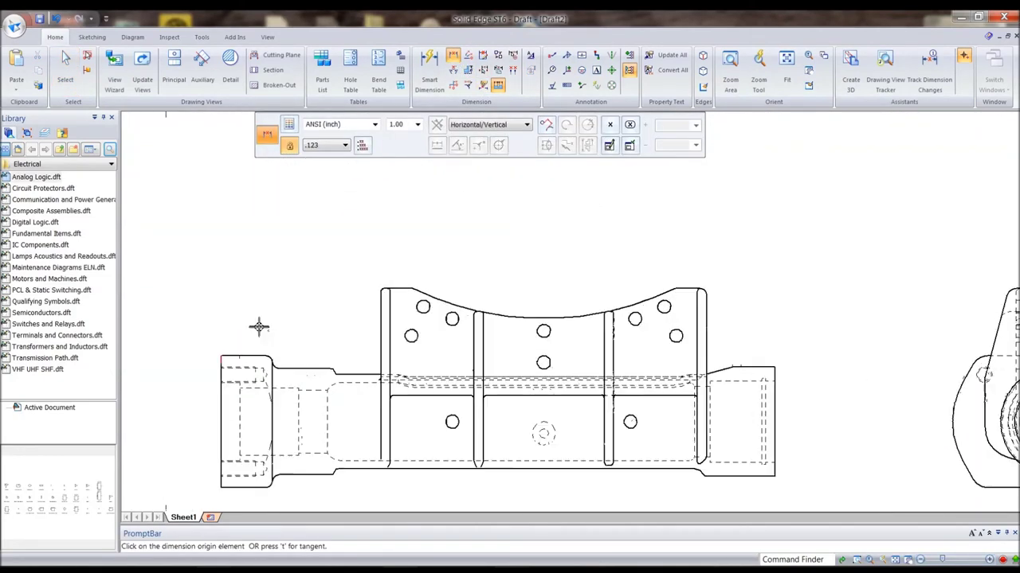
pyautogui.click(339, 404)
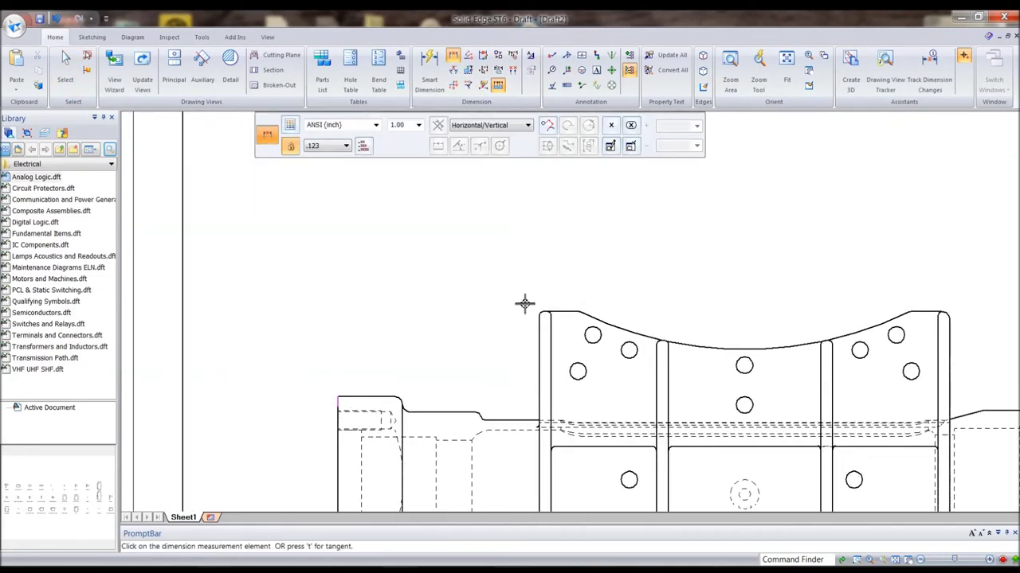
pyautogui.click(540, 330)
pyautogui.click(474, 227)
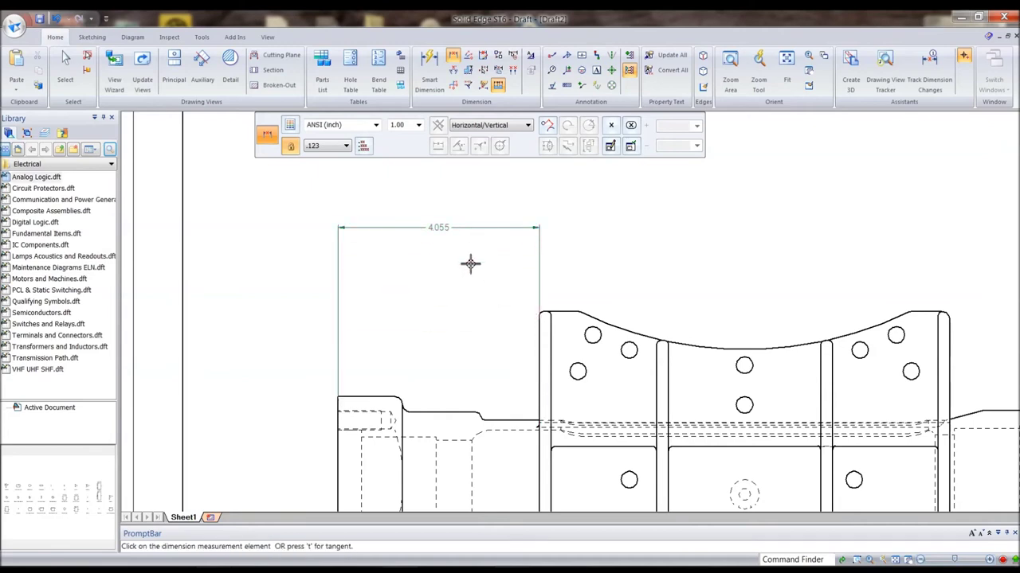
# Dimension horizontally from the plate's left edge to the nearby upper hole beside the second rib, and from that hole to the upper centre hole
pyautogui.click(539, 354)
pyautogui.click(629, 349)
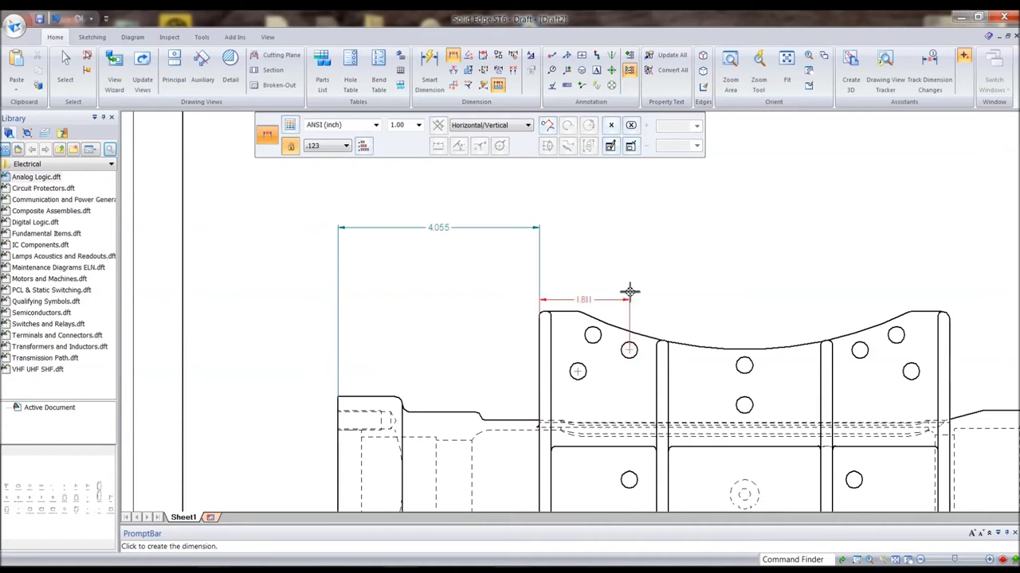
pyautogui.click(598, 270)
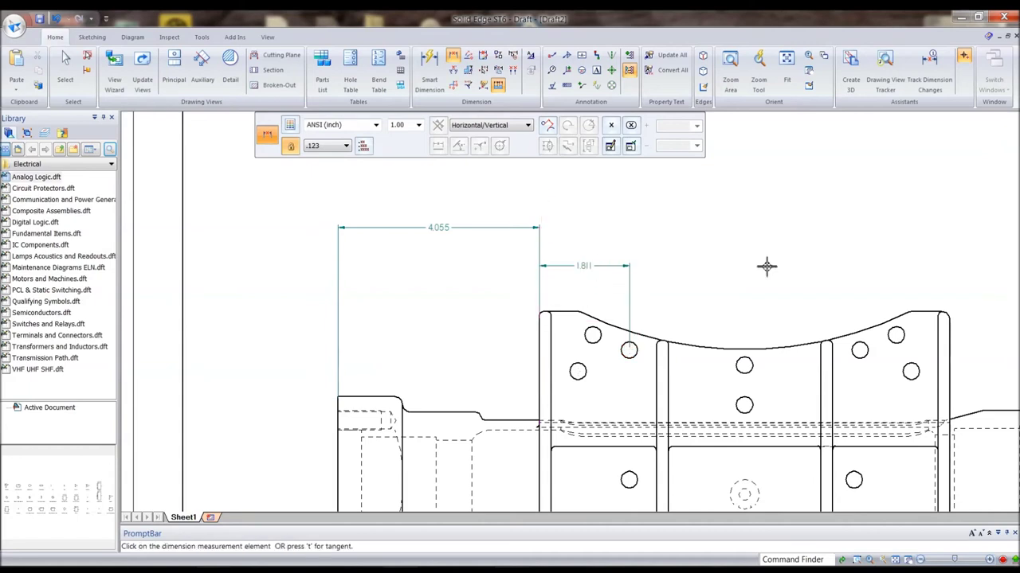
pyautogui.click(630, 350)
pyautogui.click(743, 369)
pyautogui.click(734, 235)
pyautogui.scroll(-2, 831, 233)
pyautogui.moveTo(830, 232)
pyautogui.mouseDown(button='middle')
pyautogui.moveTo(723, 235)
pyautogui.moveTo(688, 250)
pyautogui.mouseUp(button='middle')
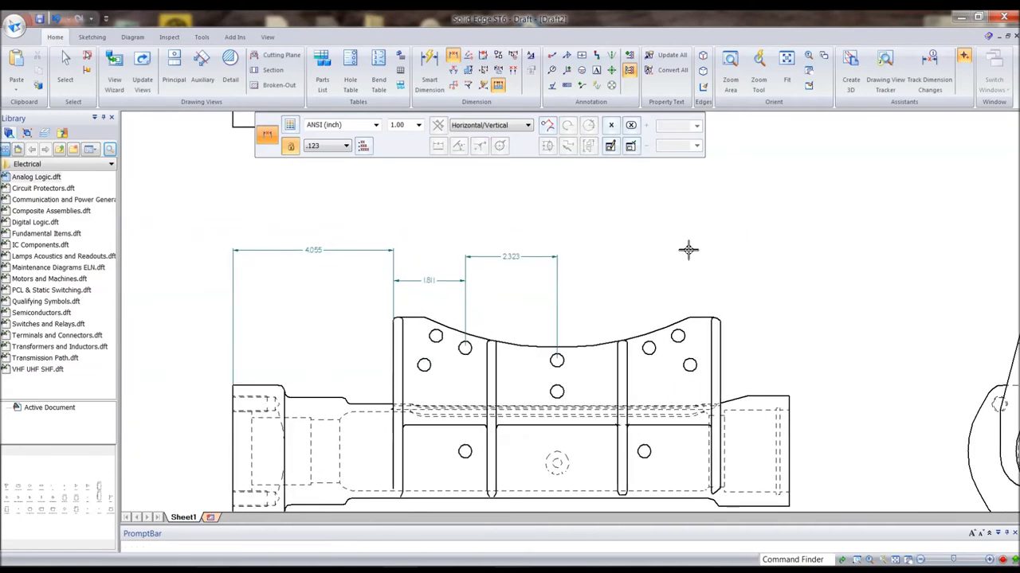
# Dimension horizontally from the upper centre hole to the rightmost rib, and from that rib to the part's right end
pyautogui.click(557, 361)
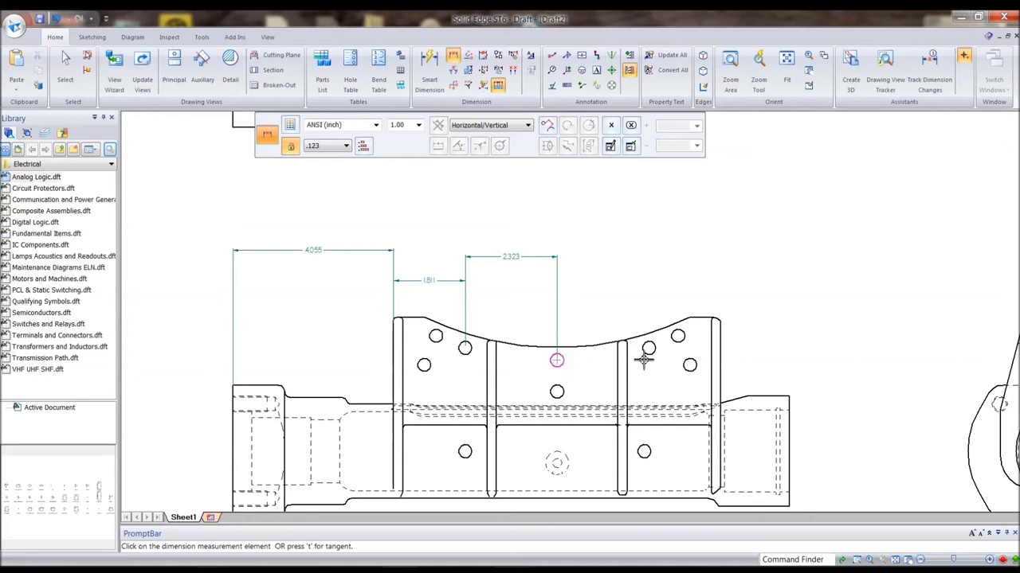
pyautogui.click(716, 356)
pyautogui.click(639, 221)
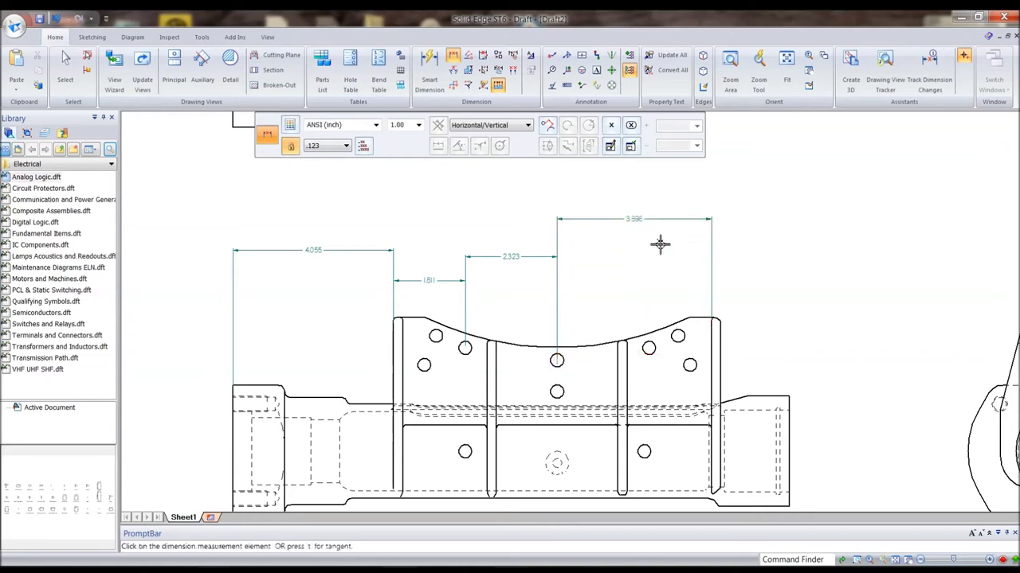
pyautogui.rightClick(816, 303)
pyautogui.click(710, 351)
pyautogui.click(791, 411)
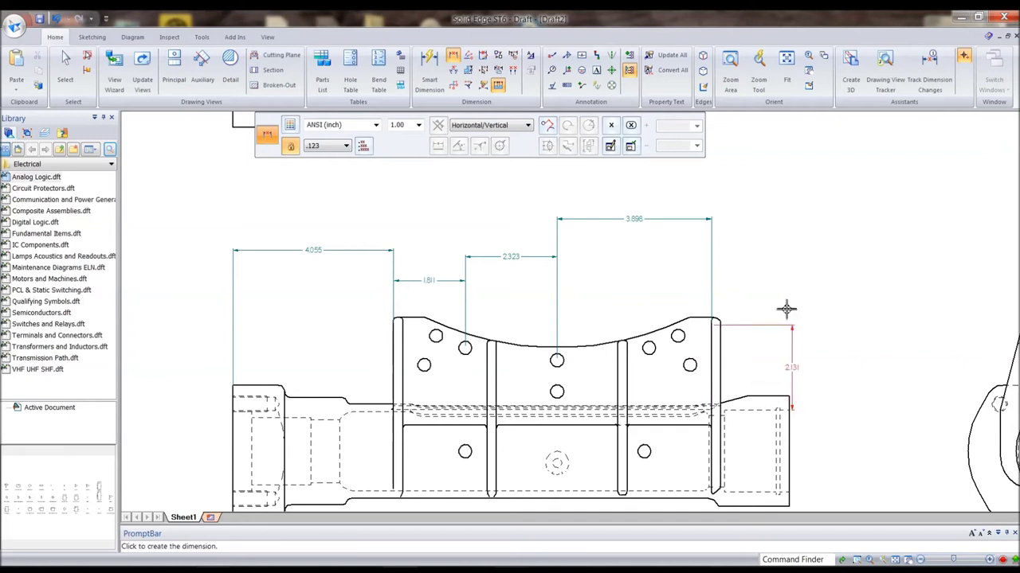
pyautogui.click(765, 194)
pyautogui.click(65, 68)
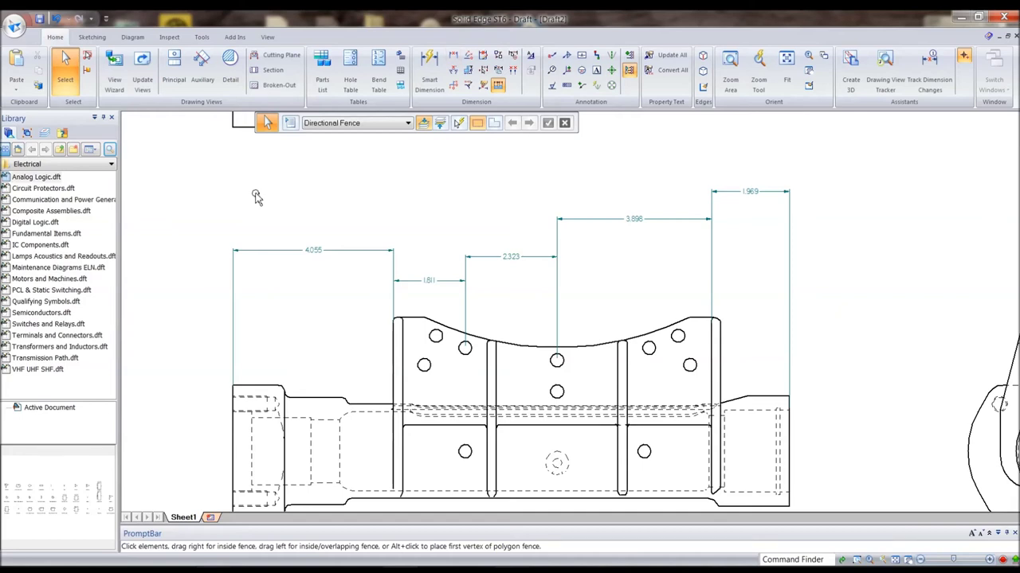
# Try to line up the 4.055 and 1.811 dimensions by moving them manually, and undo the moves
pyautogui.click(499, 90)
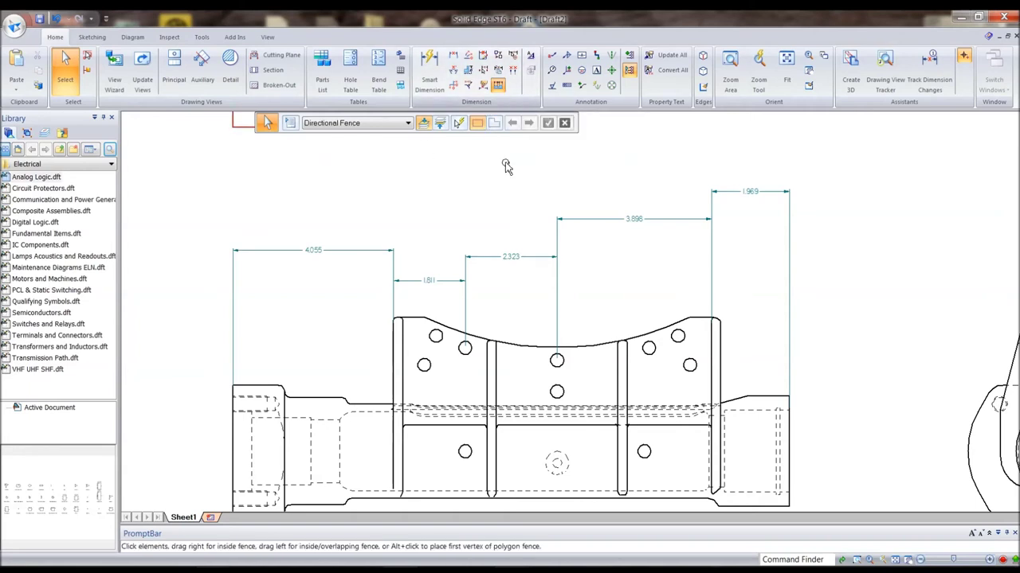
pyautogui.moveTo(448, 283)
pyautogui.mouseDown()
pyautogui.moveTo(444, 221)
pyautogui.moveTo(430, 268)
pyautogui.moveTo(367, 252)
pyautogui.moveTo(426, 221)
pyautogui.moveTo(423, 193)
pyautogui.moveTo(416, 279)
pyautogui.moveTo(355, 275)
pyautogui.mouseUp()
pyautogui.click(364, 220)
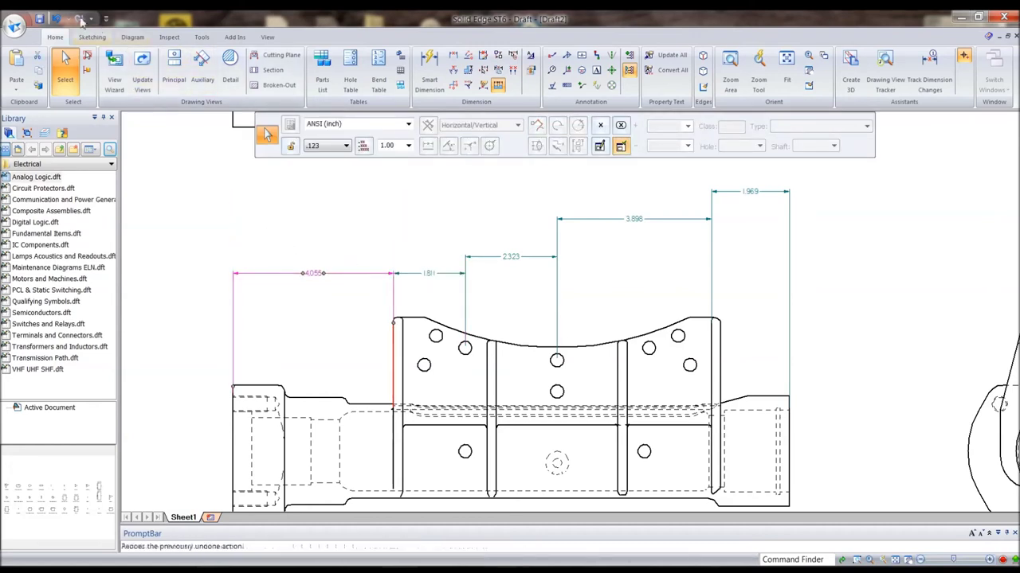
pyautogui.click(58, 20)
pyautogui.click(57, 19)
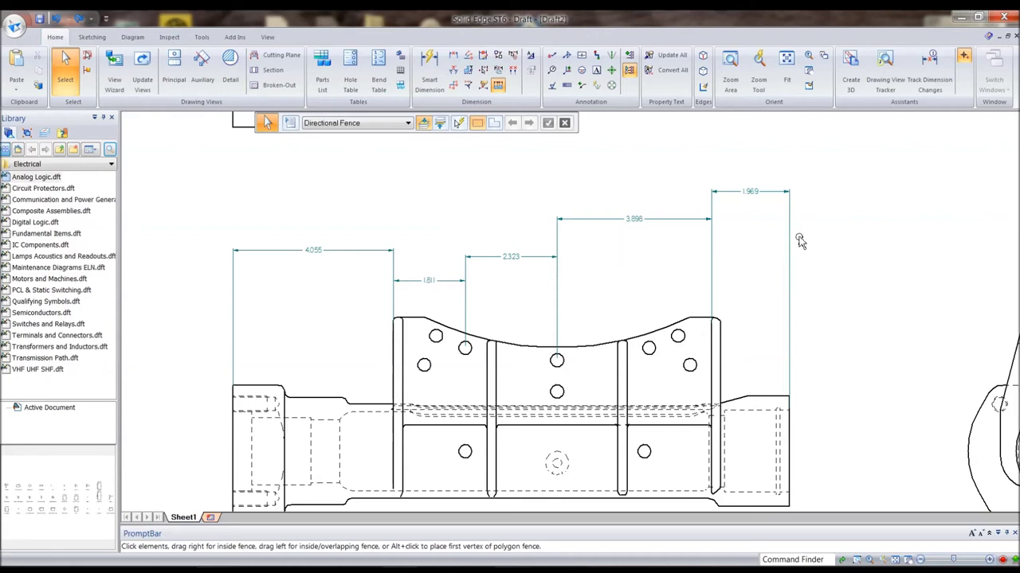
# Arrange the five horizontal dimensions above the primary view into one aligned row
pyautogui.click(514, 74)
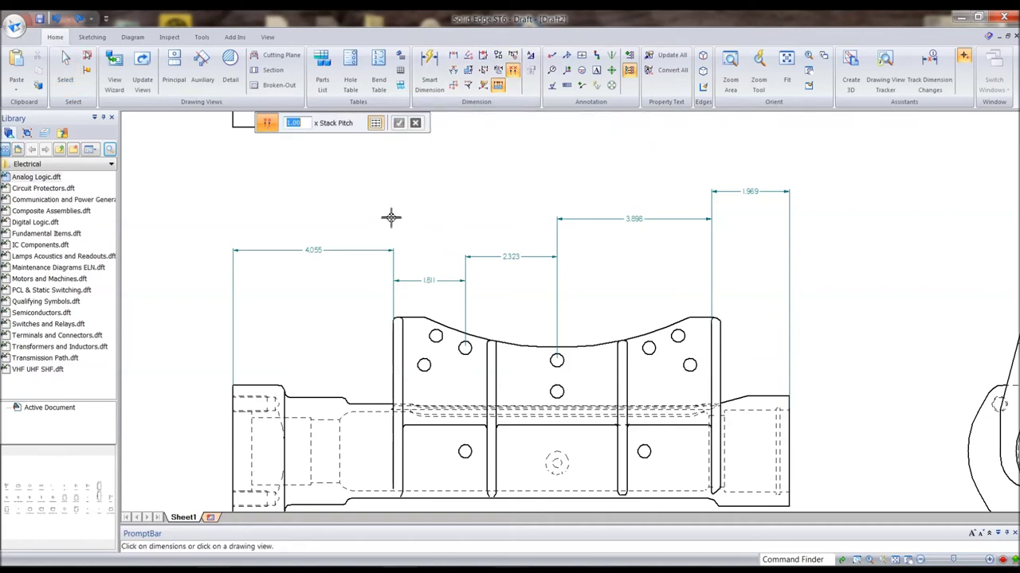
pyautogui.click(355, 253)
pyautogui.click(442, 280)
pyautogui.click(487, 256)
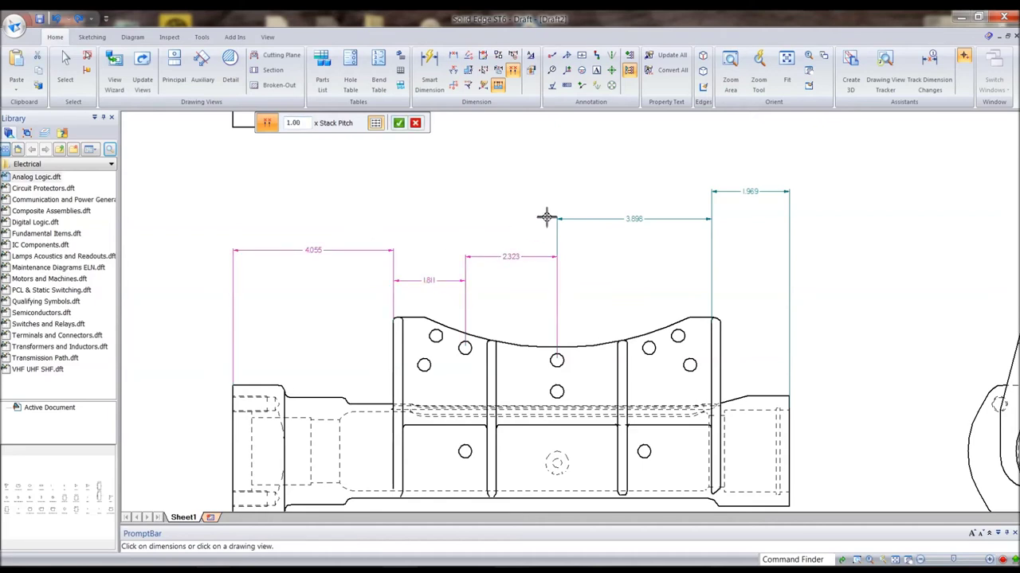
pyautogui.click(587, 219)
pyautogui.click(739, 195)
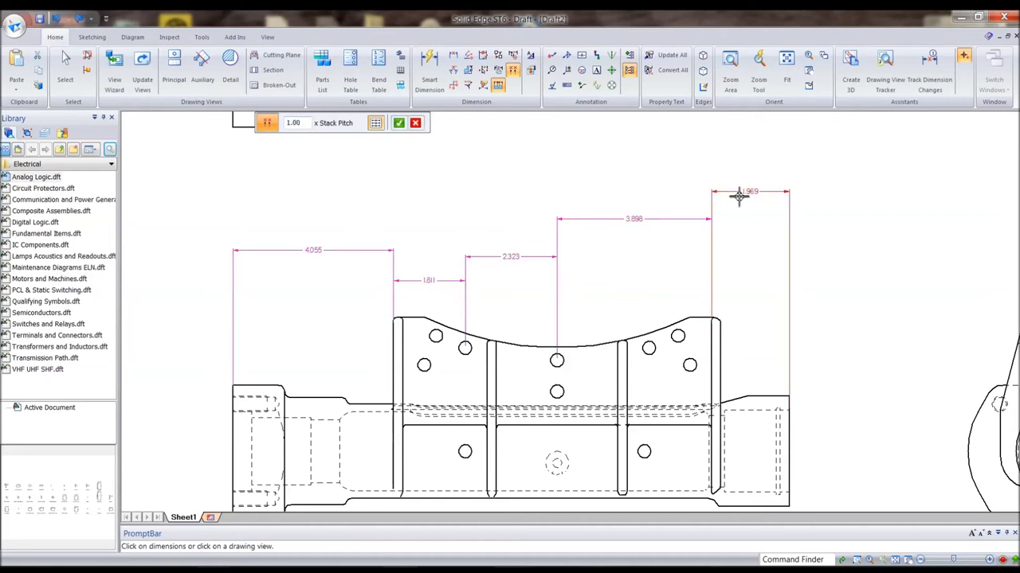
pyautogui.rightClick(471, 179)
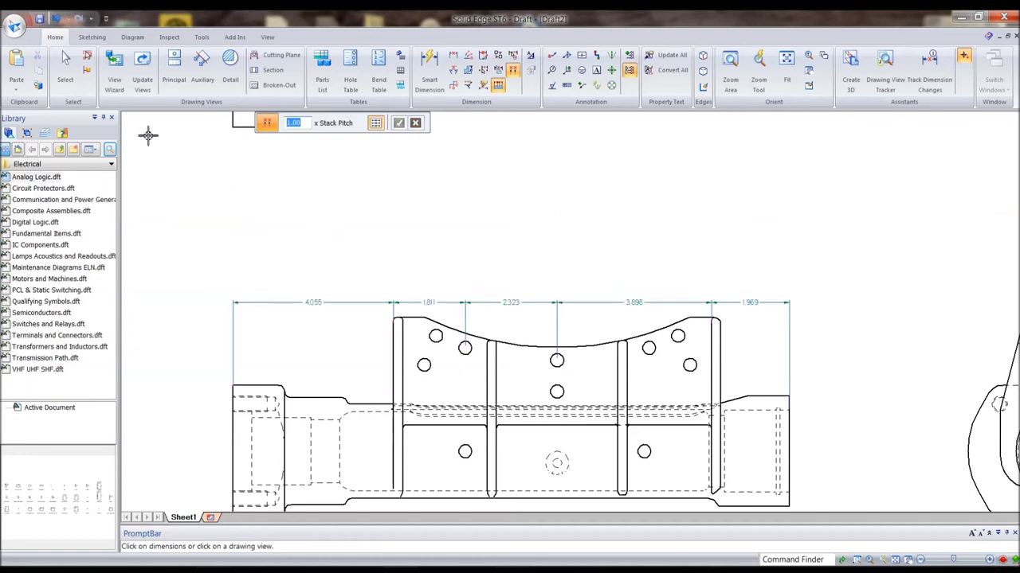
# Move the aligned row of dimensions farther above the primary view as a group
pyautogui.click(66, 67)
pyautogui.click(353, 307)
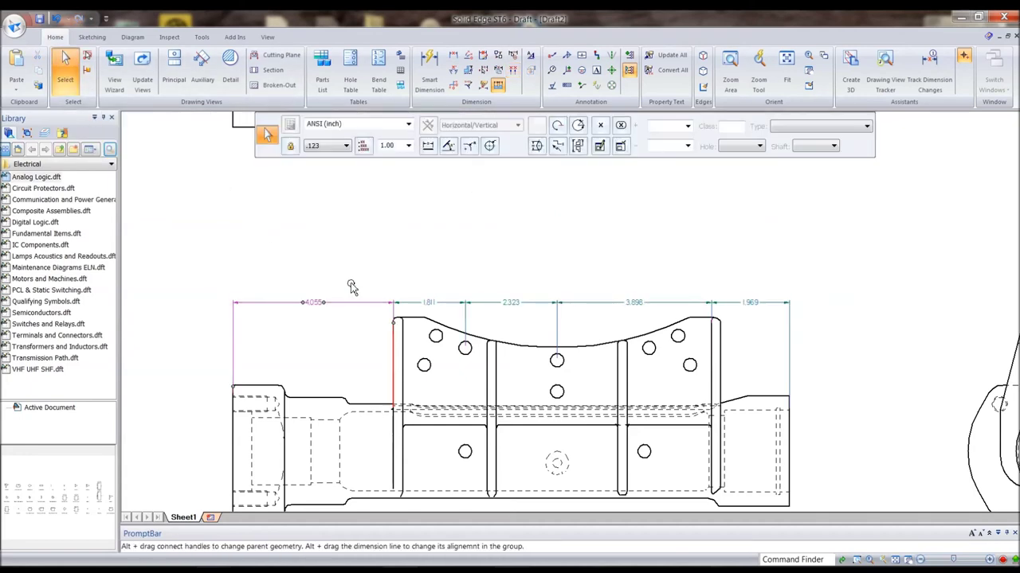
pyautogui.moveTo(348, 284); pyautogui.dragTo(348, 243)
pyautogui.click(331, 295)
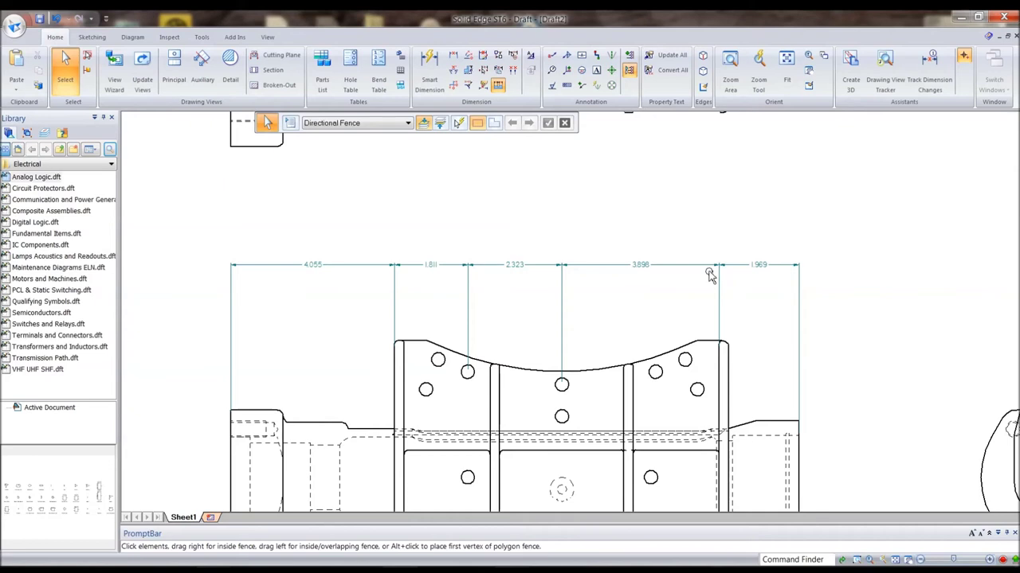
pyautogui.moveTo(680, 269); pyautogui.dragTo(656, 267)
pyautogui.click(652, 222)
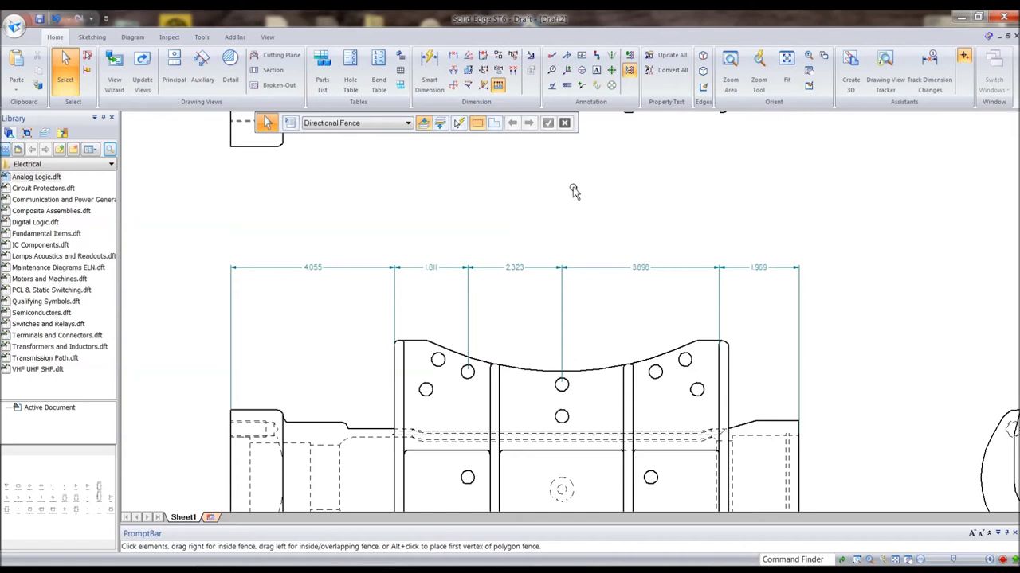
# Remove the 3.898 dimension from the alignment set and move it below the row, closer to the plate
pyautogui.click(514, 58)
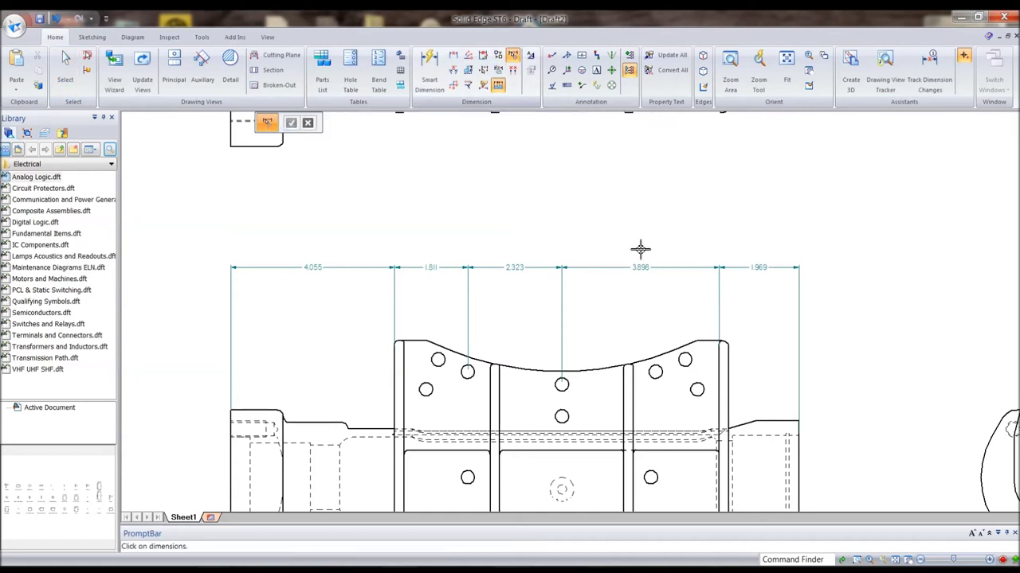
pyautogui.click(676, 269)
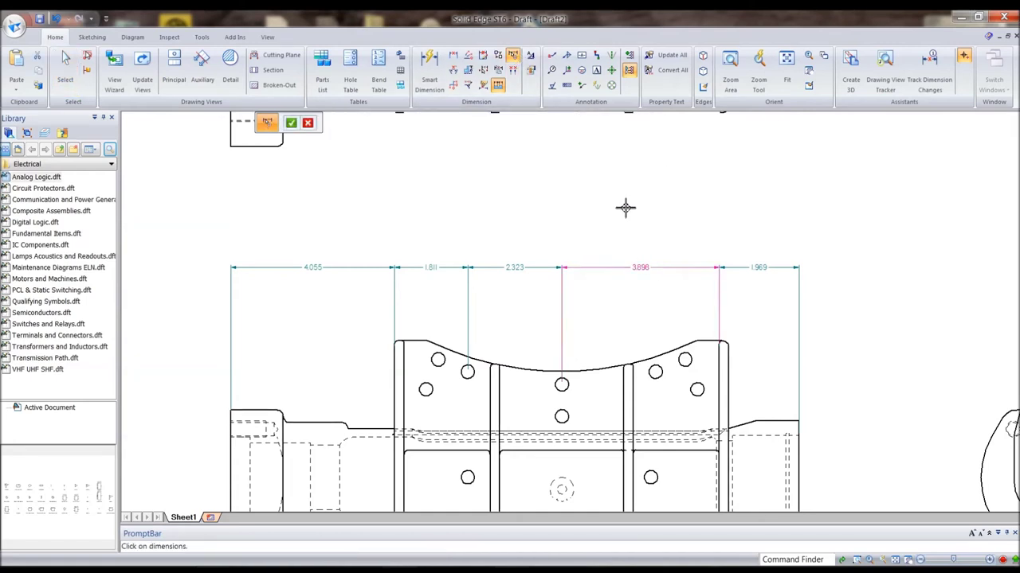
pyautogui.rightClick(642, 187)
pyautogui.moveTo(685, 272); pyautogui.dragTo(677, 304)
pyautogui.press('Escape')
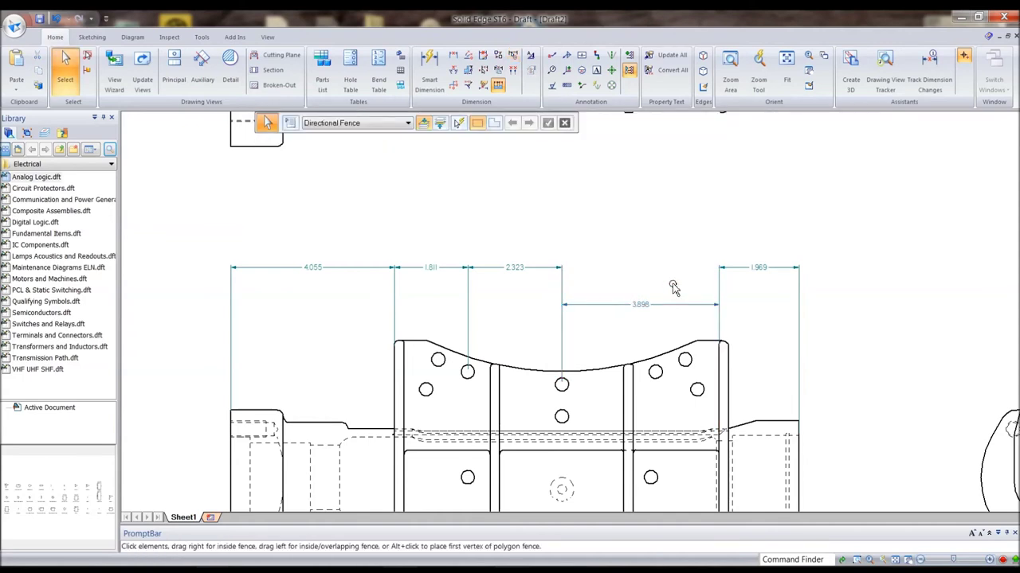
# Move the 3.898 dimension slightly closer to the aligned row above it
pyautogui.moveTo(610, 309)
pyautogui.mouseDown()
pyautogui.moveTo(558, 268)
pyautogui.moveTo(598, 287)
pyautogui.moveTo(603, 300)
pyautogui.mouseUp()
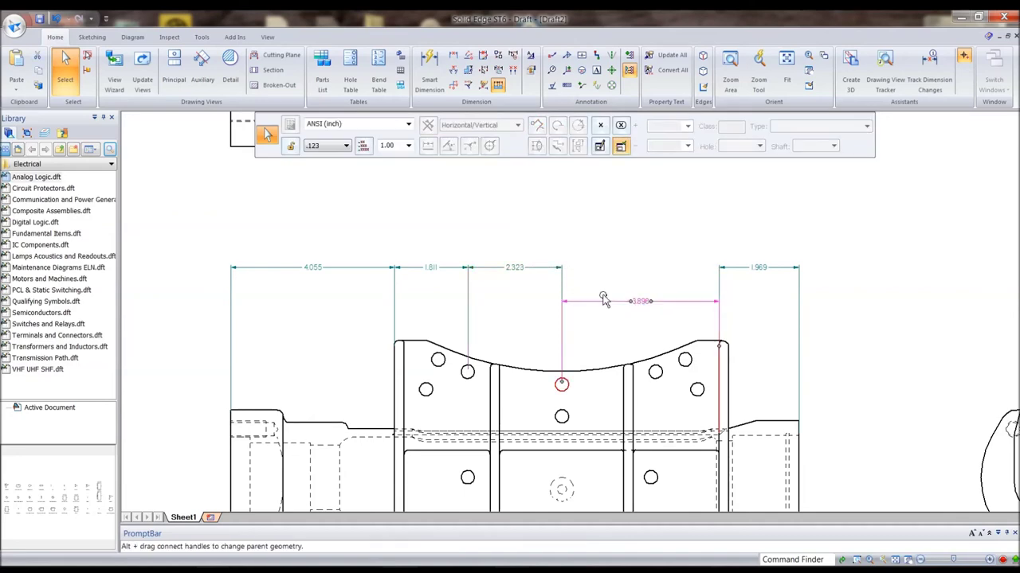
pyautogui.press('Escape')
pyautogui.scroll(-3, 630, 247)
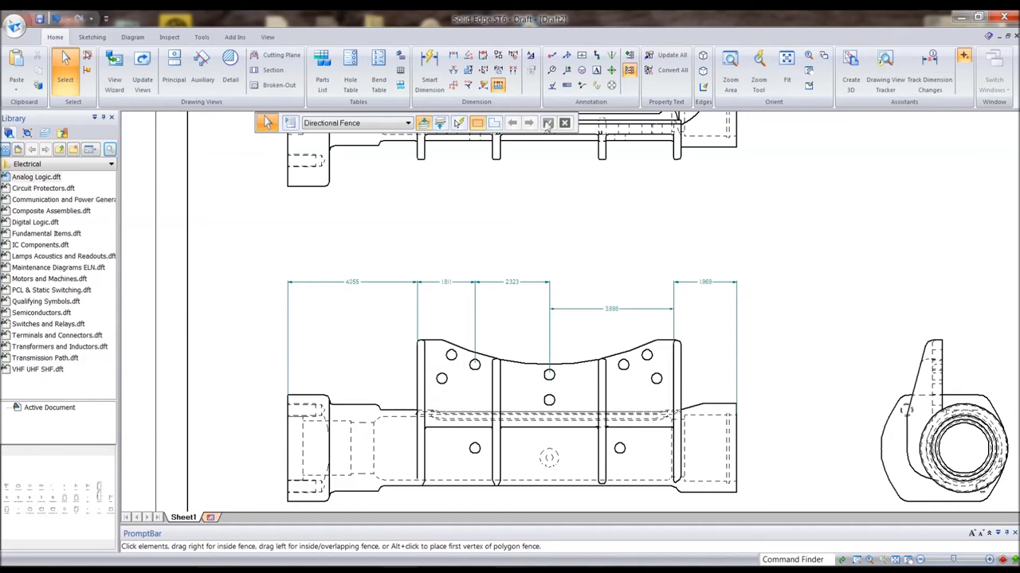
# Move the remaining row of aligned dimensions farther above the primary view as a group, using the 4.055 dimension
pyautogui.click(498, 86)
pyautogui.click(513, 57)
pyautogui.click(444, 282)
pyautogui.click(496, 282)
pyautogui.click(690, 282)
pyautogui.press('Escape')
pyautogui.moveTo(380, 286); pyautogui.dragTo(372, 254)
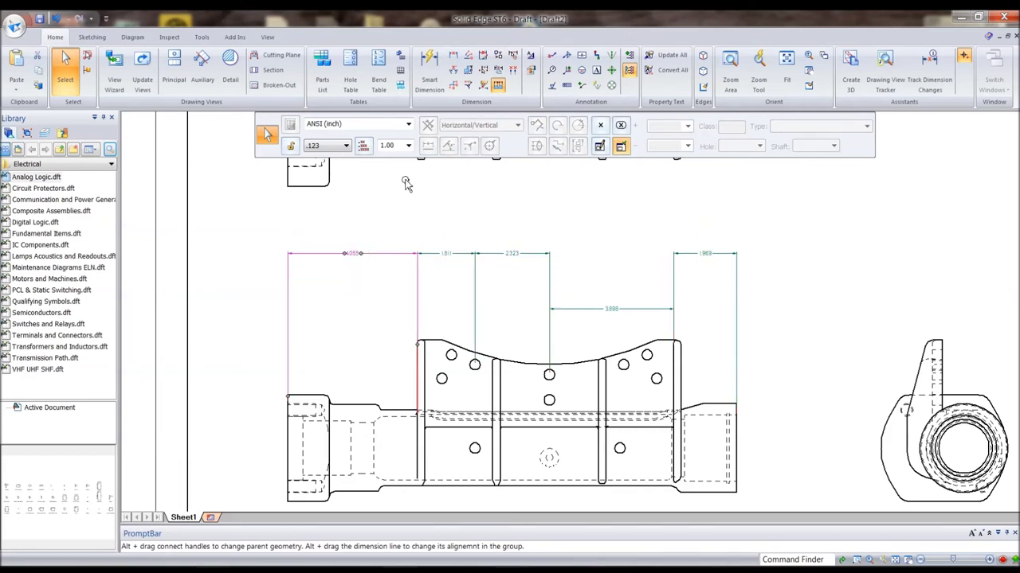
# Turn off maintaining the alignment set and lower the 4.055 and 2.323 dimensions individually below the rest of the row
pyautogui.click(499, 87)
pyautogui.moveTo(393, 254)
pyautogui.mouseDown()
pyautogui.moveTo(382, 287)
pyautogui.moveTo(389, 239)
pyautogui.moveTo(382, 256)
pyautogui.mouseUp()
pyautogui.moveTo(392, 258); pyautogui.dragTo(385, 288)
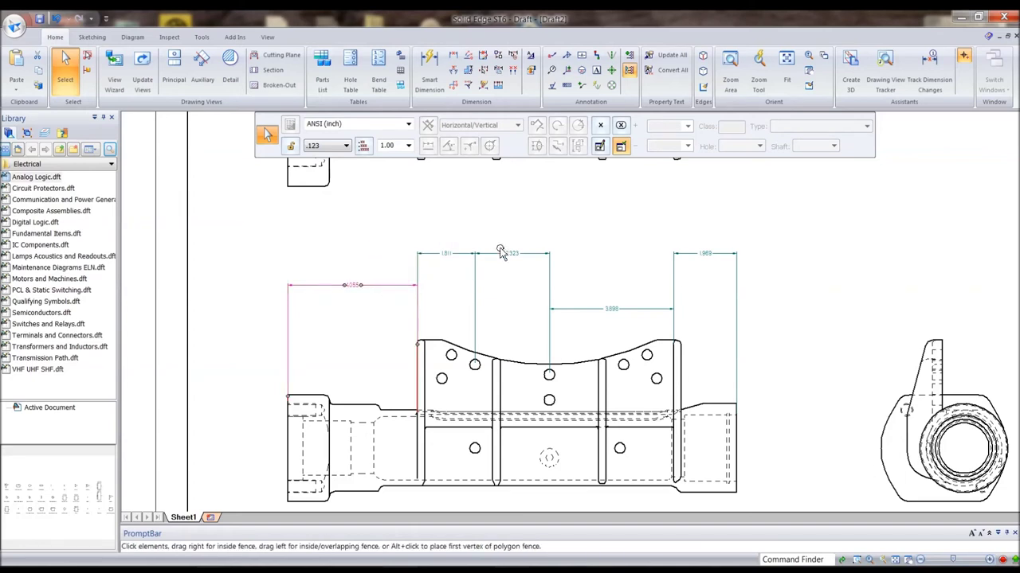
pyautogui.click(534, 258)
pyautogui.moveTo(534, 258)
pyautogui.mouseDown()
pyautogui.moveTo(531, 277)
pyautogui.moveTo(528, 211)
pyautogui.moveTo(528, 256)
pyautogui.mouseUp()
pyautogui.press('Escape')
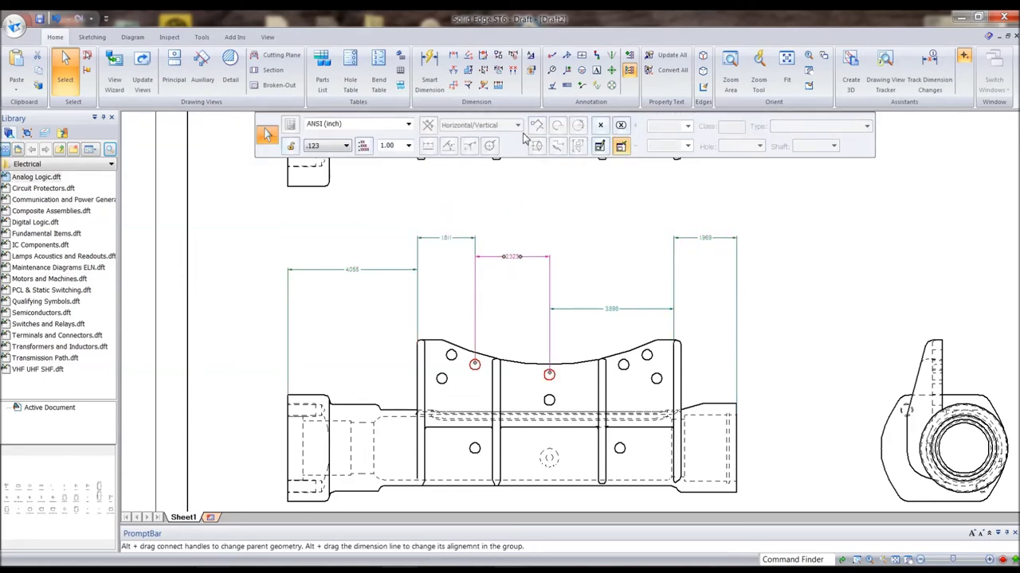
# Remove the 4.055 and 1.969 dimensions from the alignment set
pyautogui.click(514, 57)
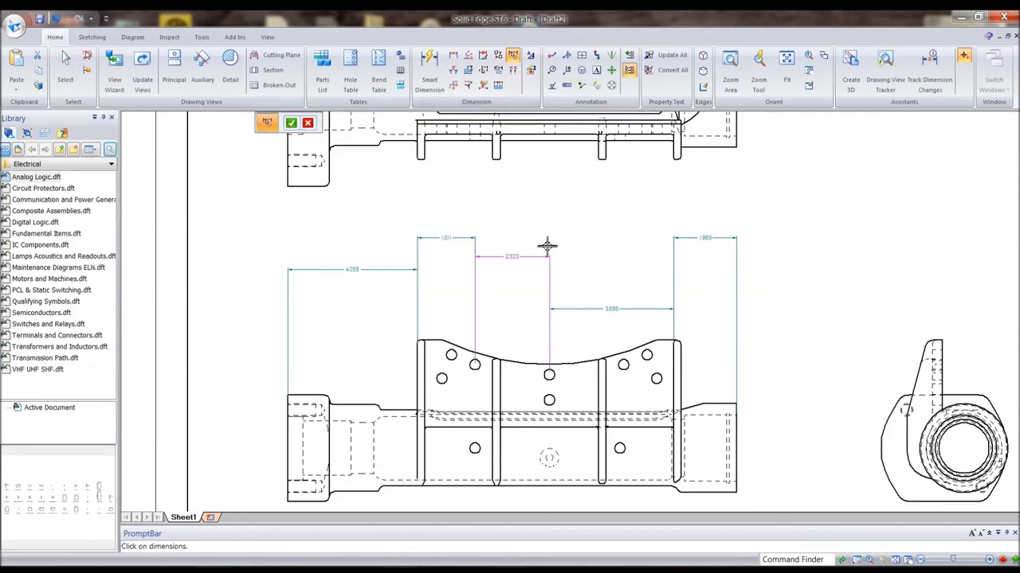
pyautogui.click(392, 270)
pyautogui.click(682, 242)
pyautogui.rightClick(602, 222)
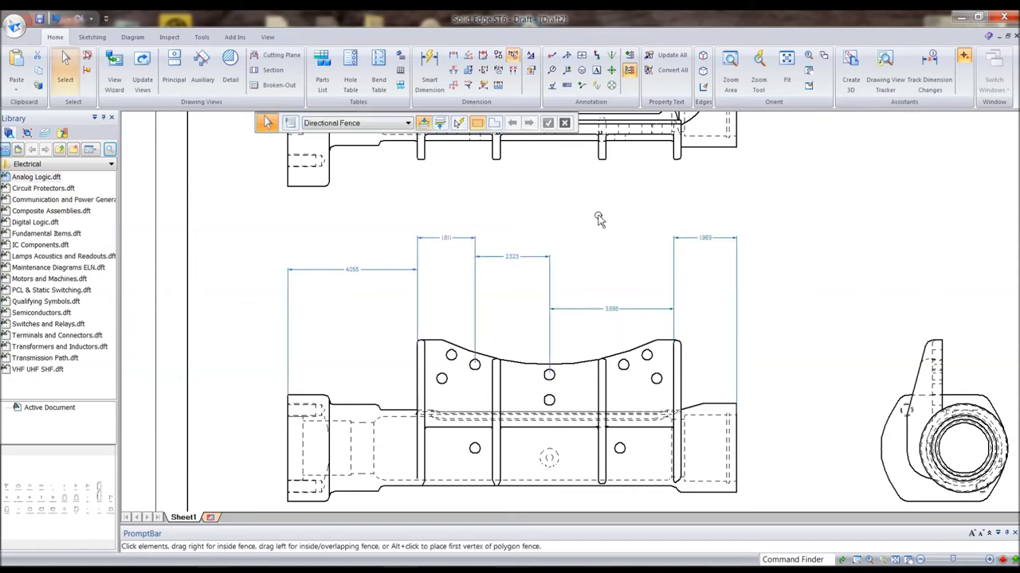
# Move the 2.323 dimension up and down on its own, between the heights of the 1.811 and 3.898 dimensions
pyautogui.click(535, 258)
pyautogui.moveTo(532, 257); pyautogui.dragTo(531, 278)
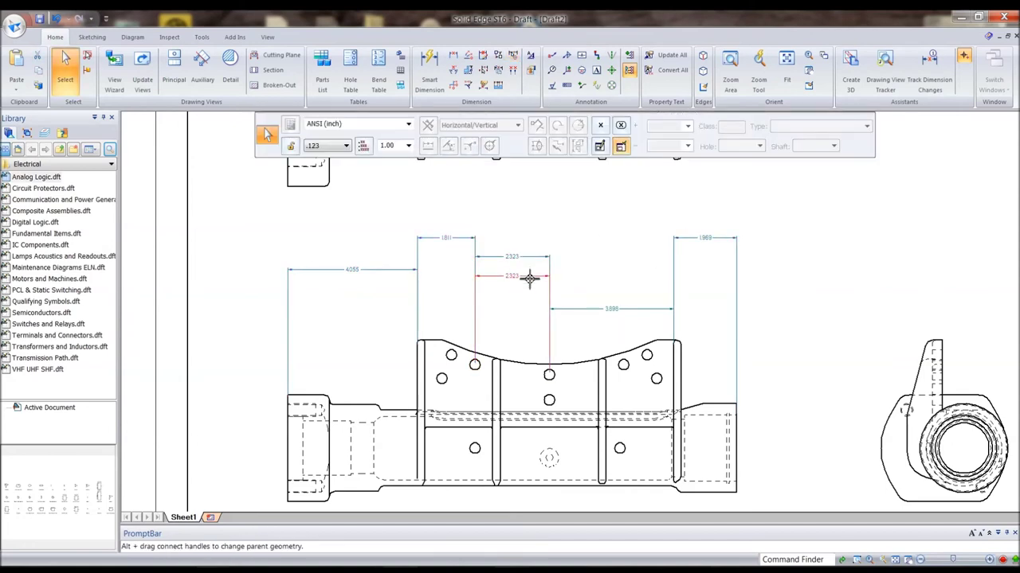
pyautogui.click(553, 211)
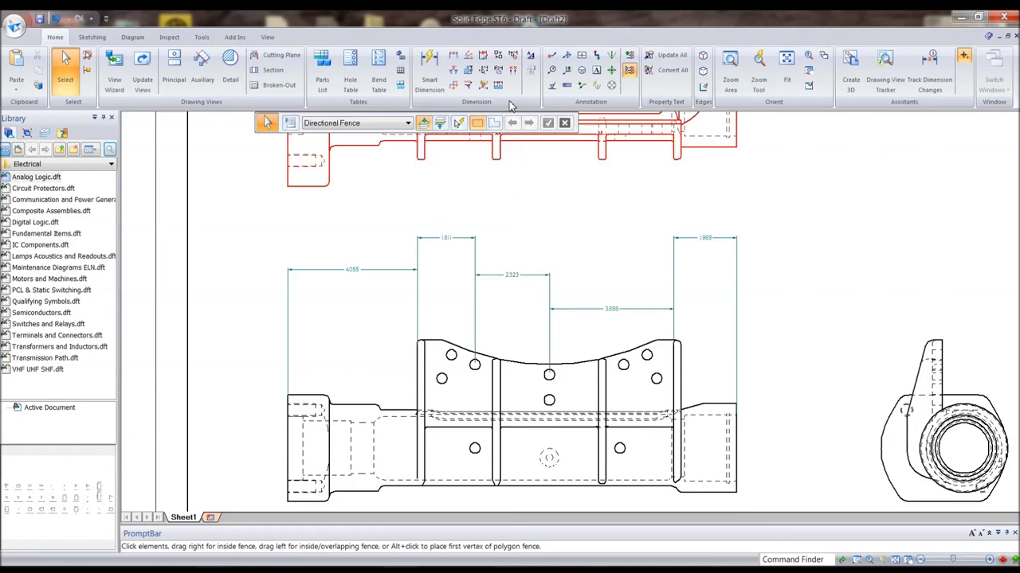
pyautogui.click(529, 274)
pyautogui.moveTo(529, 275)
pyautogui.mouseDown()
pyautogui.moveTo(467, 230)
pyautogui.moveTo(467, 239)
pyautogui.moveTo(533, 239)
pyautogui.moveTo(537, 269)
pyautogui.mouseUp()
pyautogui.click(591, 233)
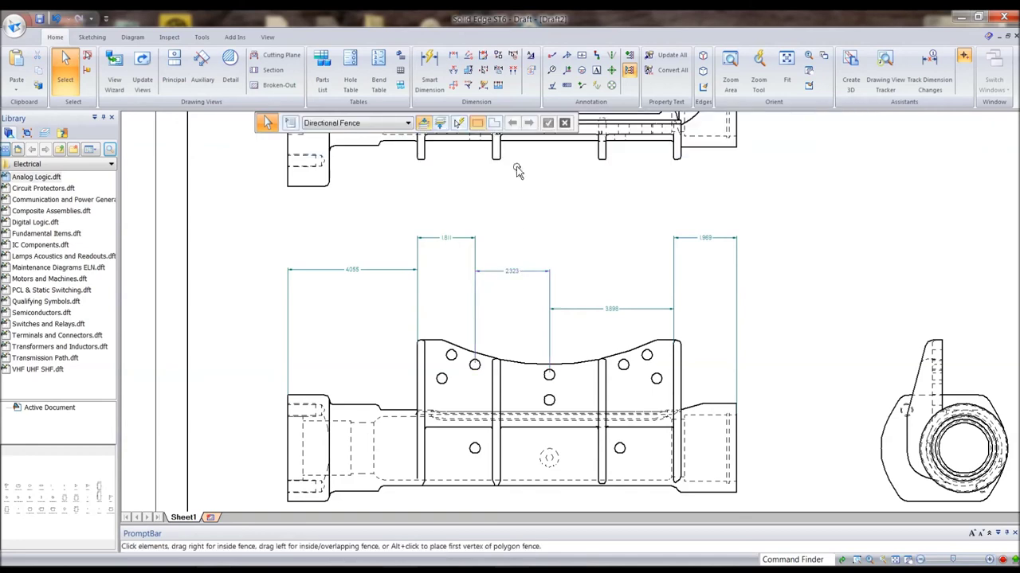
pyautogui.moveTo(532, 271)
pyautogui.mouseDown()
pyautogui.moveTo(467, 234)
pyautogui.moveTo(520, 261)
pyautogui.mouseUp()
# Turn on maintaining the alignment set and lower the 2.323 dimension together with the 1.811 dimension
pyautogui.click(498, 85)
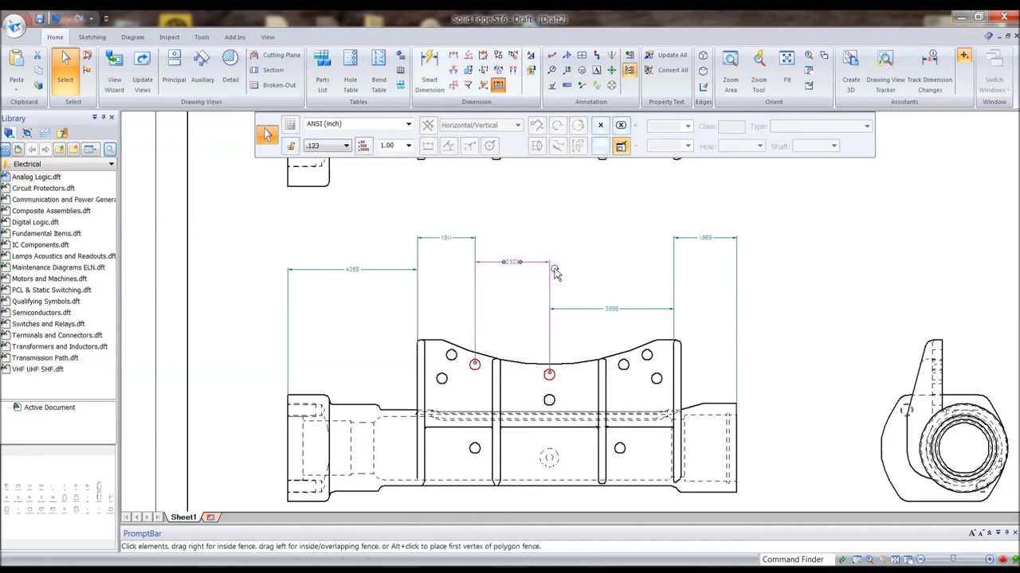
pyautogui.moveTo(528, 254); pyautogui.dragTo(532, 274)
pyautogui.click(508, 215)
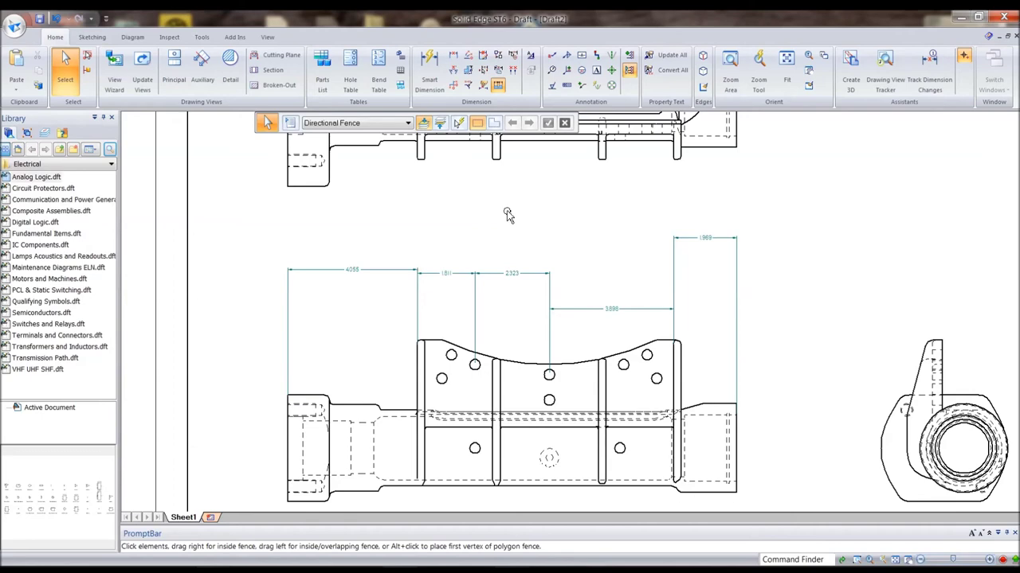
# Insert a new Microsoft Word Document object on the sheet containing the text "This is ST6....."
pyautogui.hotkey('ctrl', 'shift', 'f')
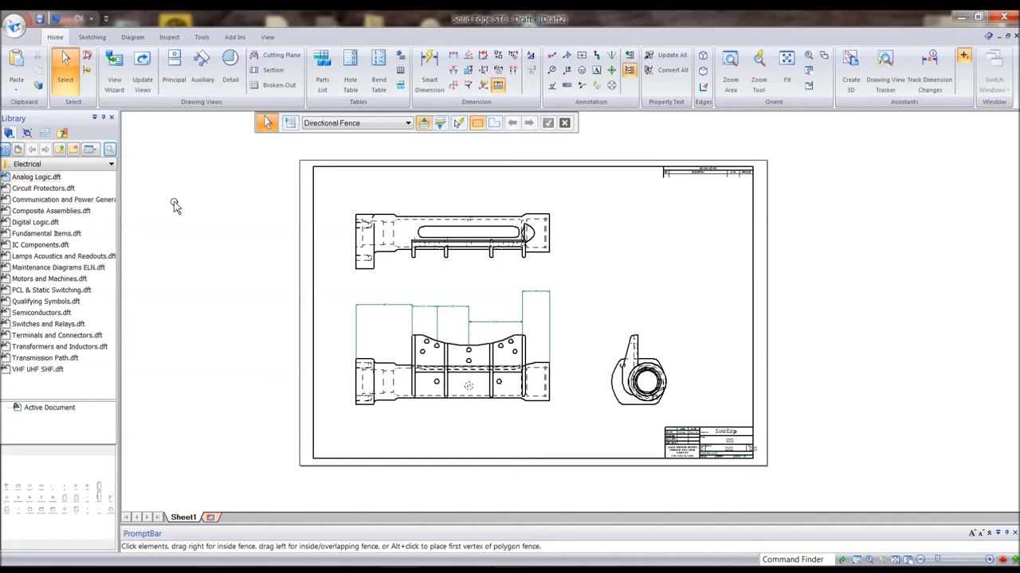
pyautogui.click(202, 37)
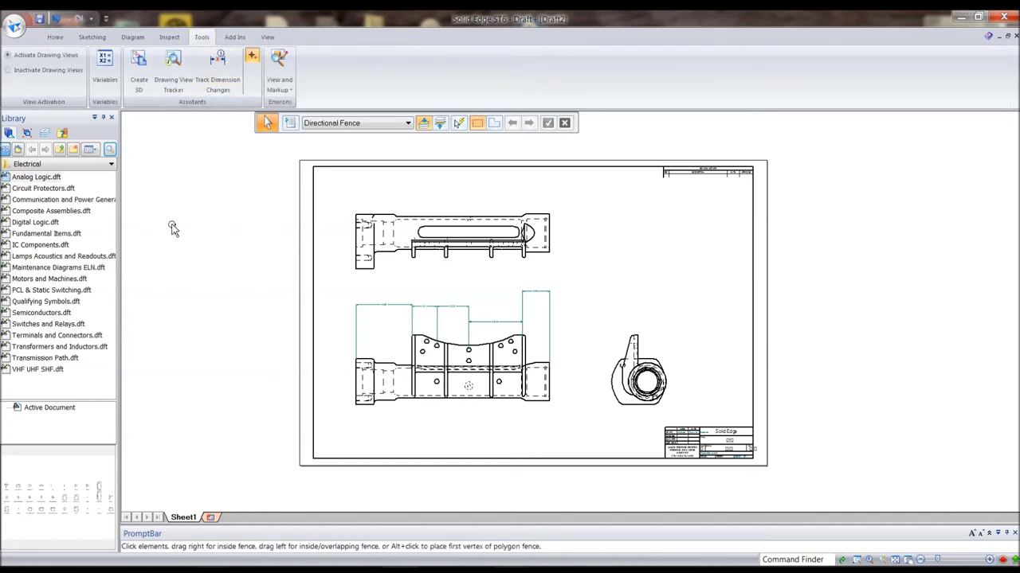
pyautogui.click(90, 37)
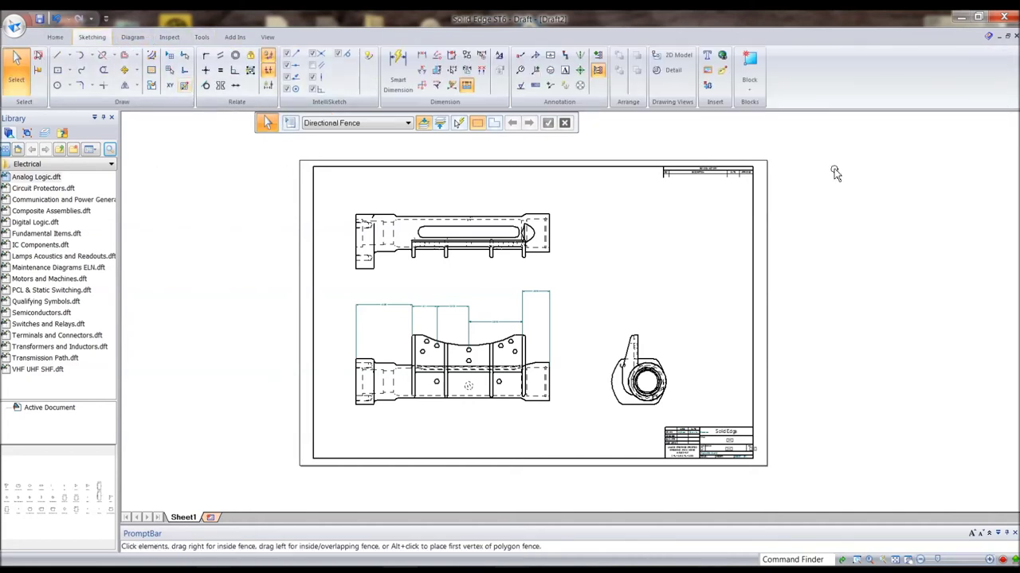
pyautogui.click(722, 72)
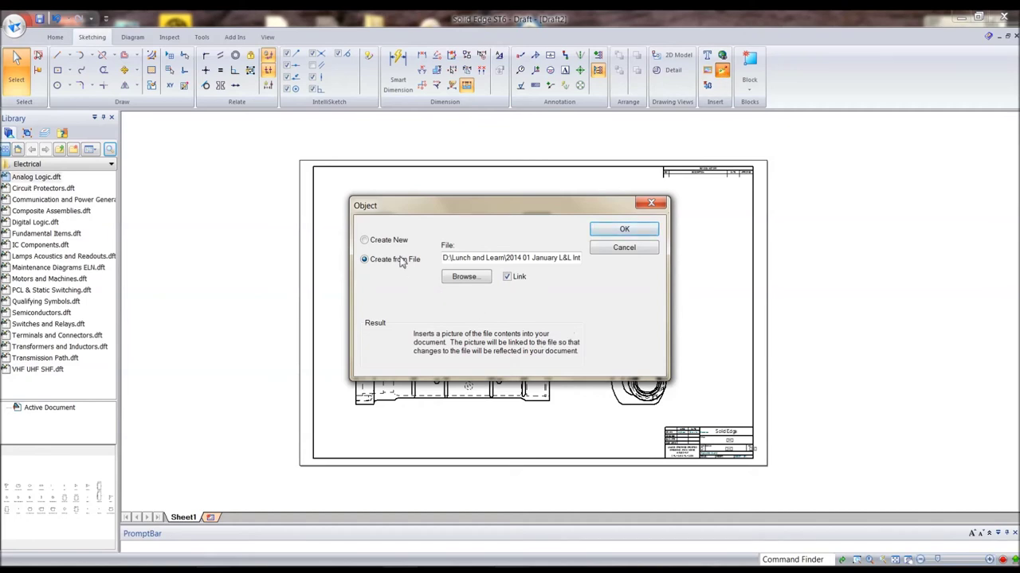
pyautogui.click(365, 240)
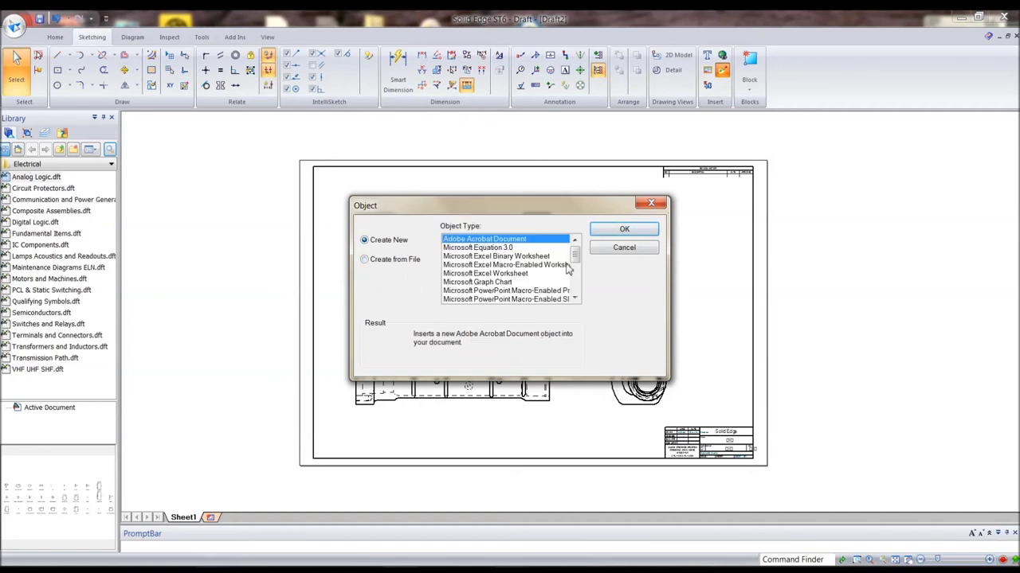
pyautogui.moveTo(575, 259); pyautogui.dragTo(576, 271)
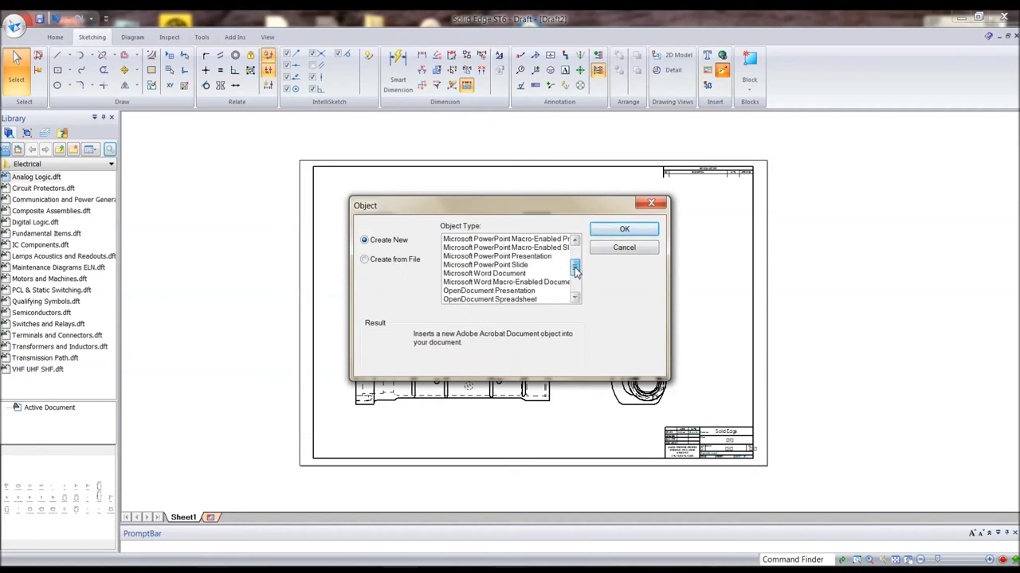
pyautogui.click(510, 274)
pyautogui.click(615, 230)
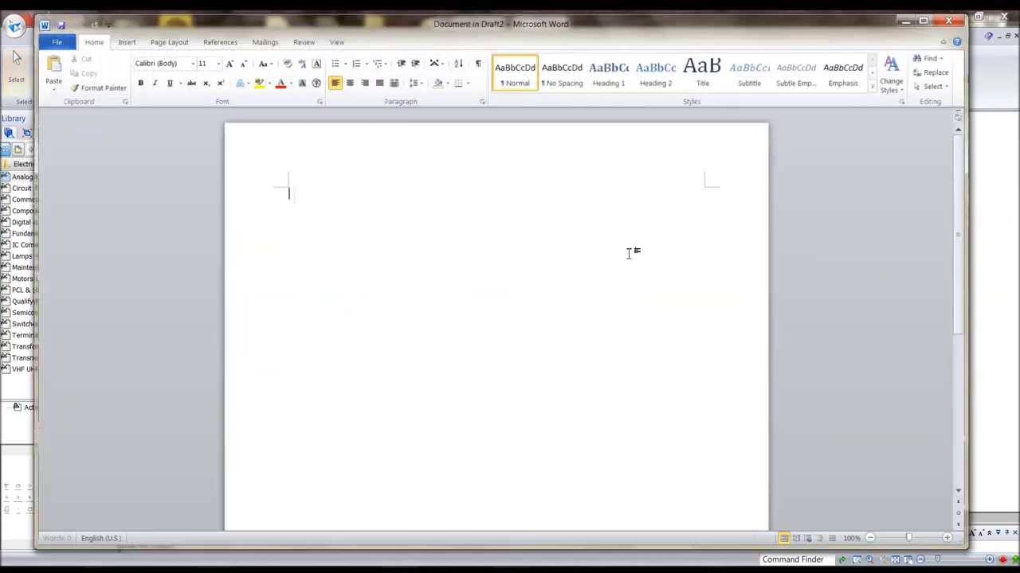
pyautogui.write('Th')
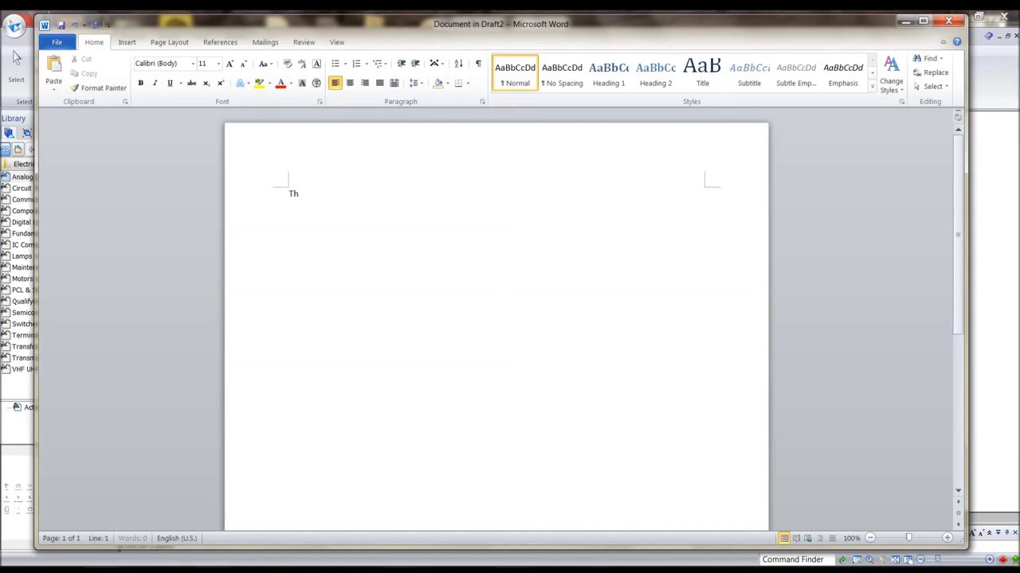
pyautogui.write('is is ST6...')
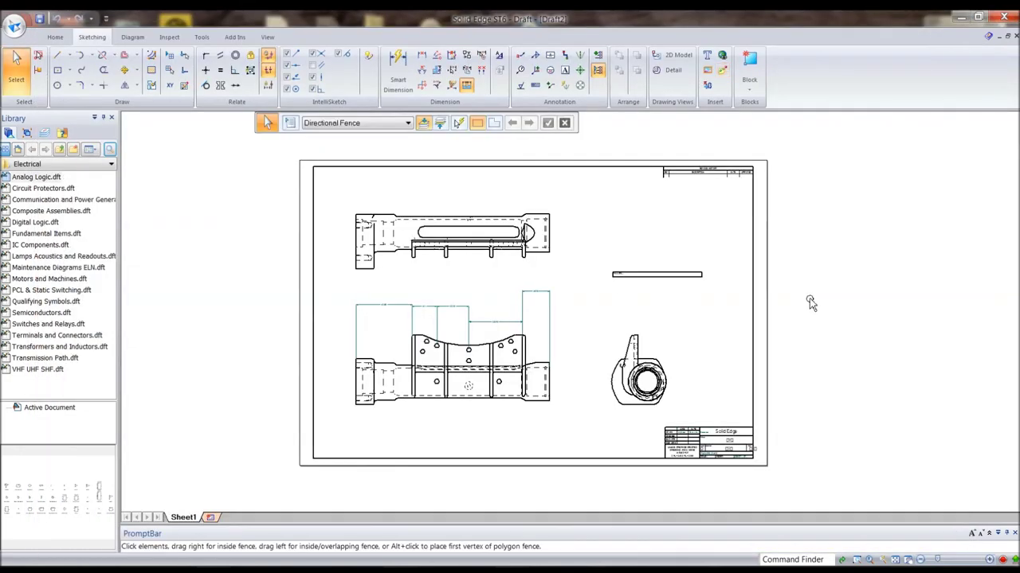
# Try to enlarge the embedded text object's frame by stretching its lower corner
pyautogui.scroll(3, 671, 356)
pyautogui.scroll(4, 671, 356)
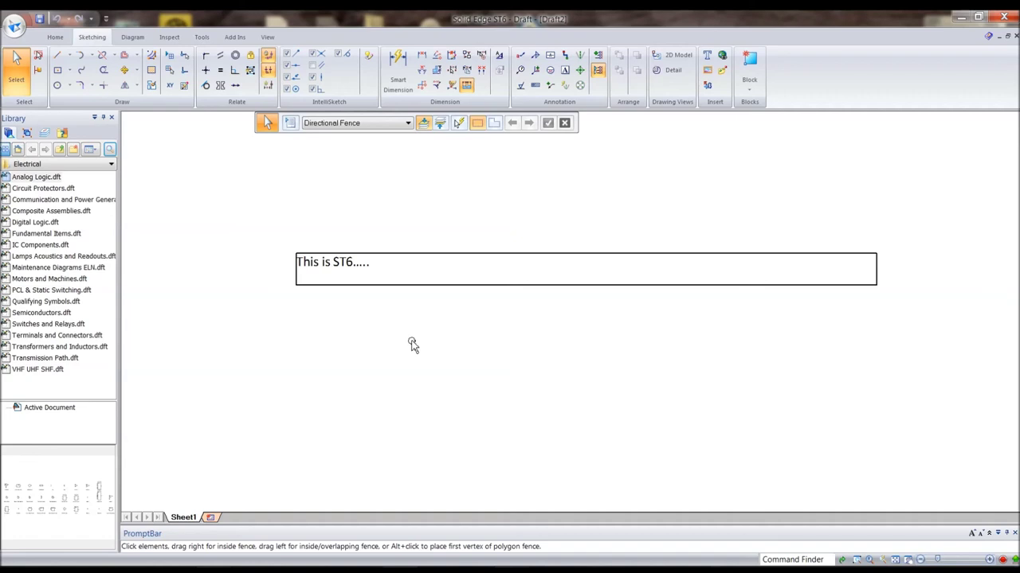
pyautogui.click(512, 287)
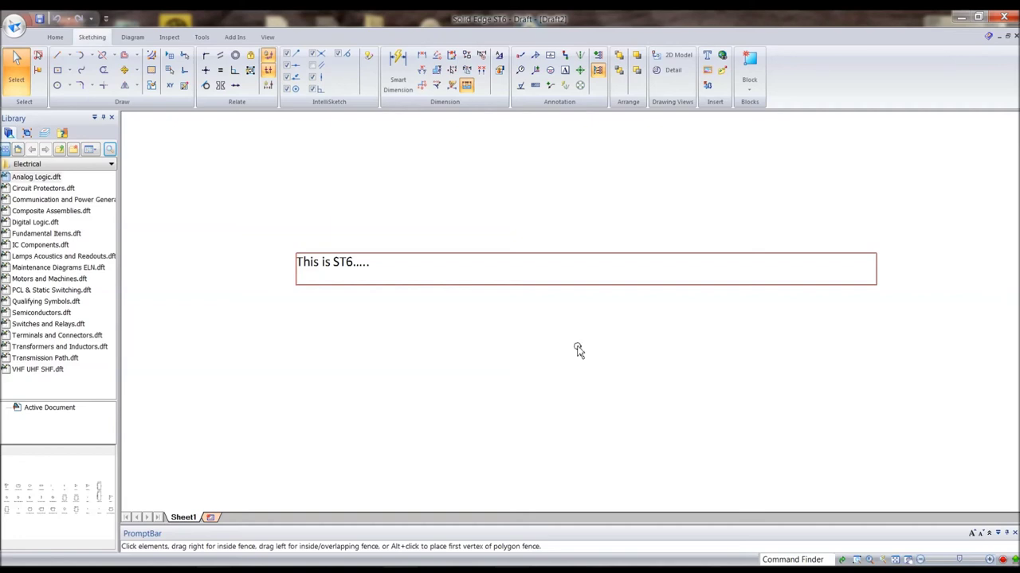
pyautogui.moveTo(876, 285); pyautogui.dragTo(918, 351)
pyautogui.click(890, 358)
pyautogui.scroll(-3, 619, 339)
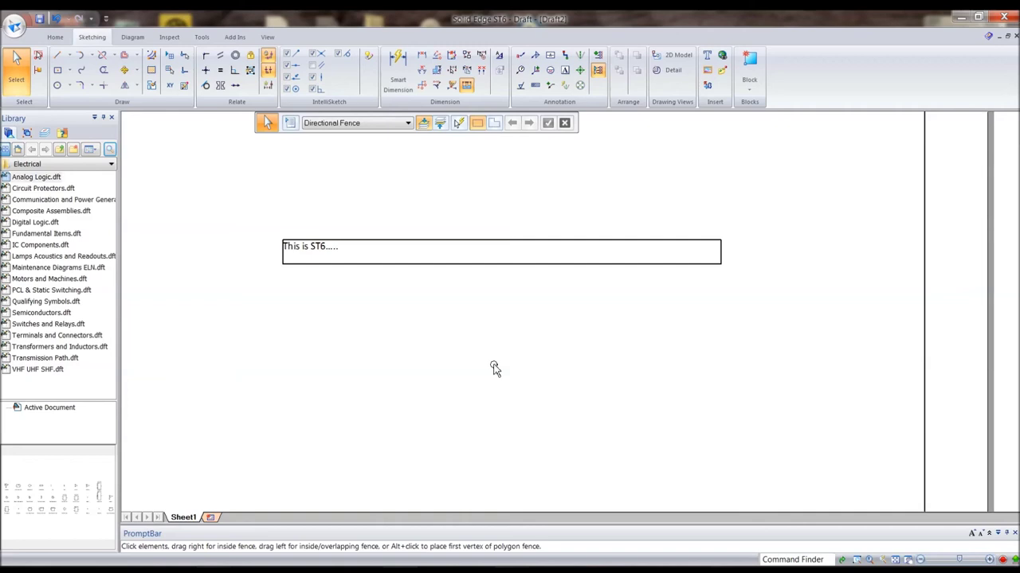
# Edit the embedded Word object, adding the line "This is more text" below the first line, and return to the sheet
pyautogui.doubleClick(487, 271)
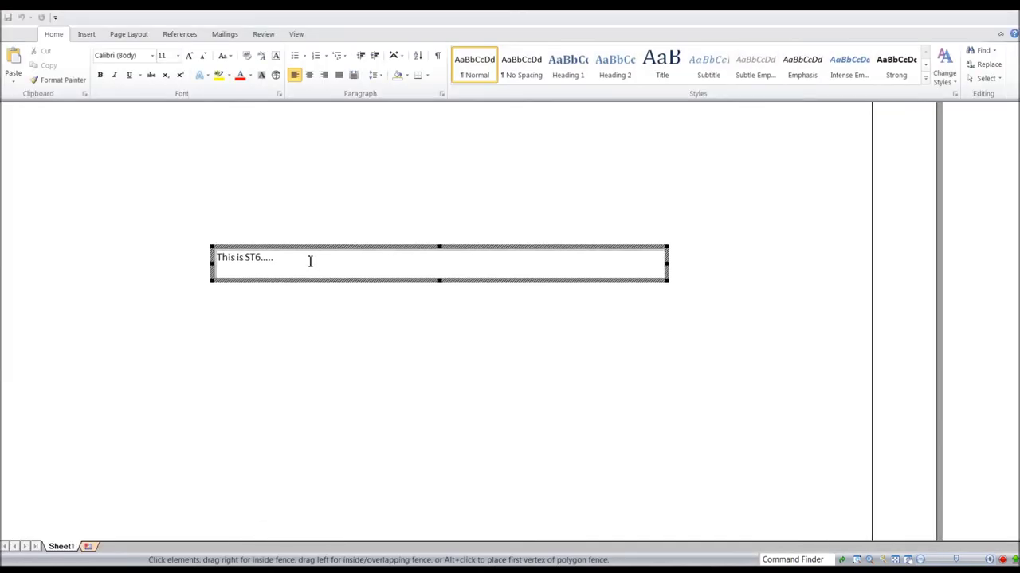
pyautogui.hotkey('ctrl', 'a')
pyautogui.press('BackSpace')
pyautogui.write('This is more text')
pyautogui.hotkey('ctrl', 'a')
pyautogui.press('BackSpace')
pyautogui.click(482, 359)
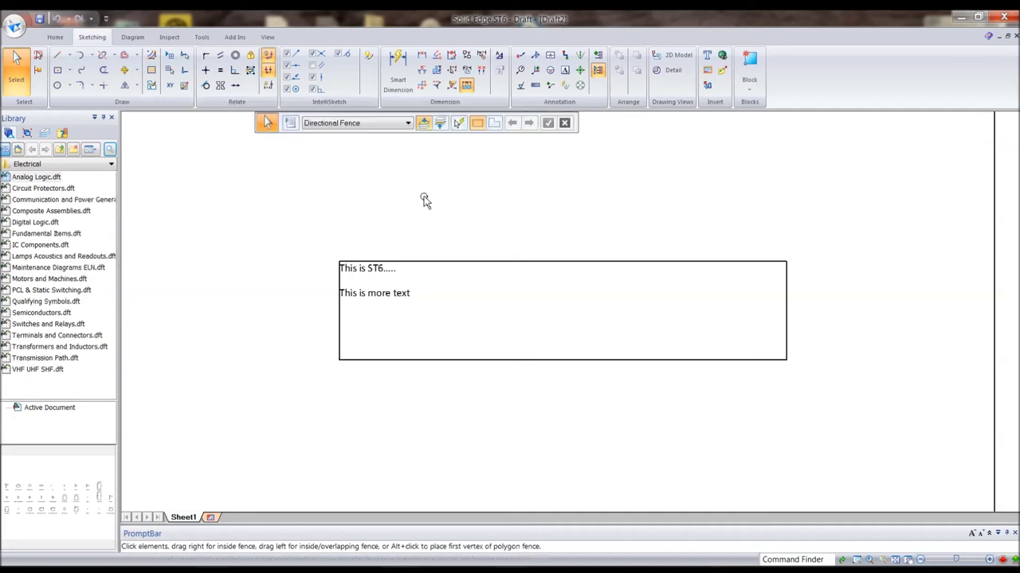
pyautogui.click(502, 360)
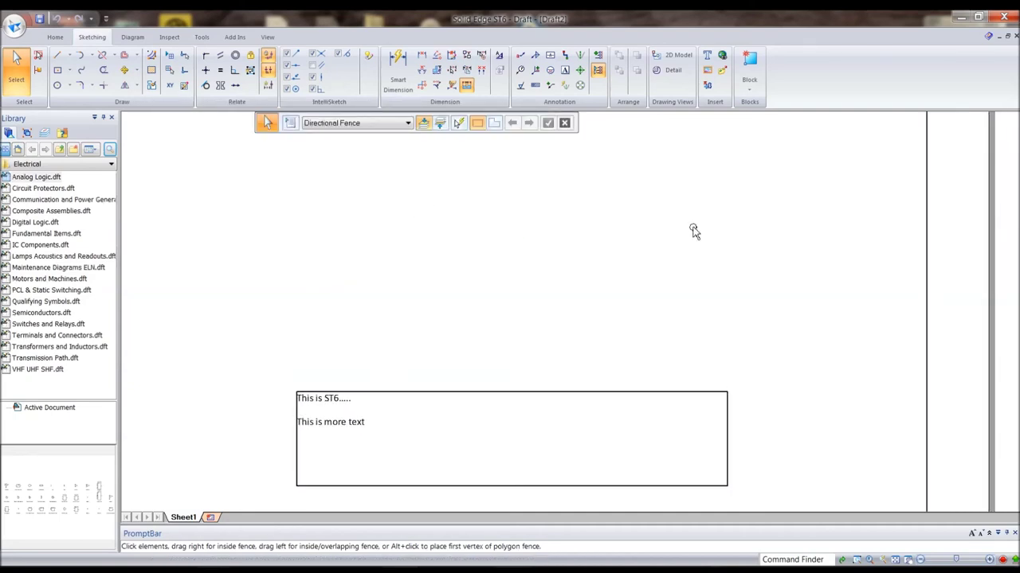
# Insert the existing file "_2014 Jan ST6 Intro Pt2 Assy Dft Script.docx" as a linked object and place it beside the side view
pyautogui.click(722, 70)
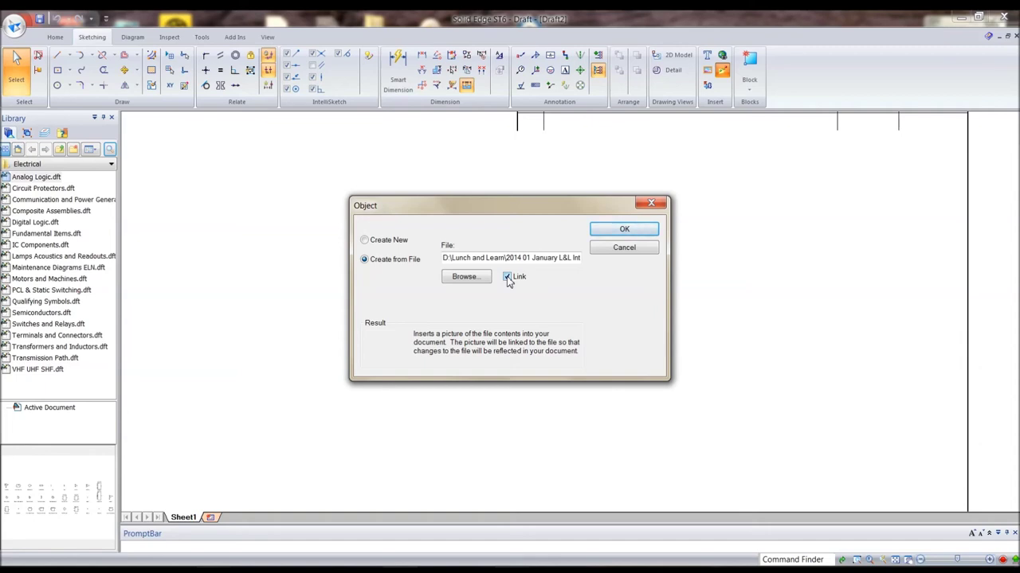
pyautogui.click(466, 277)
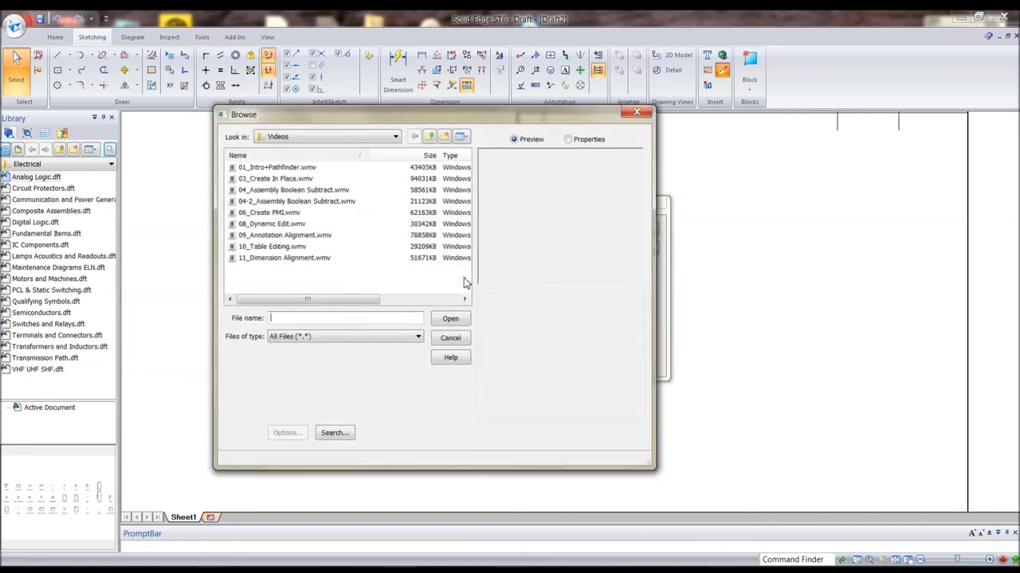
pyautogui.click(429, 136)
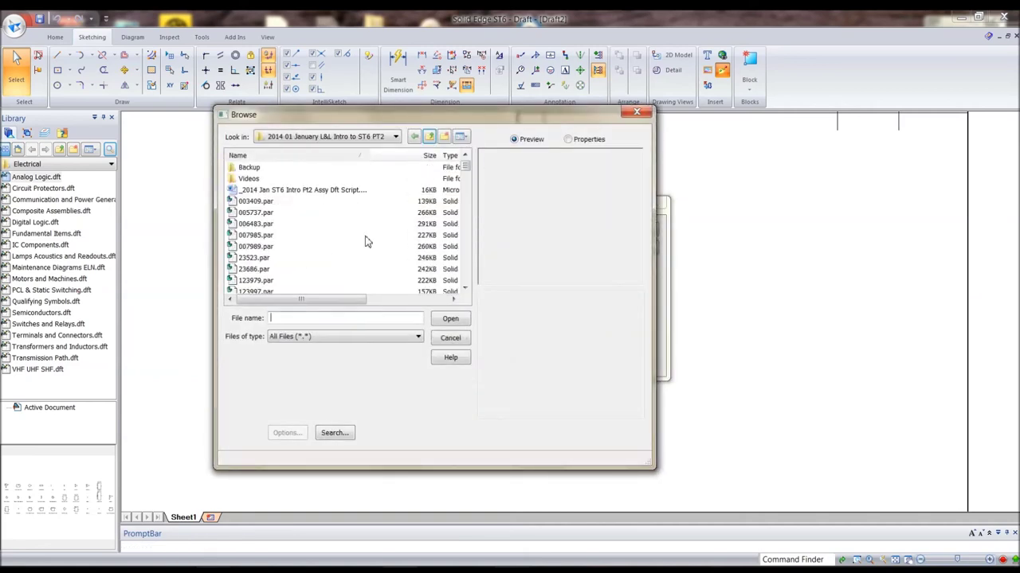
pyautogui.click(317, 191)
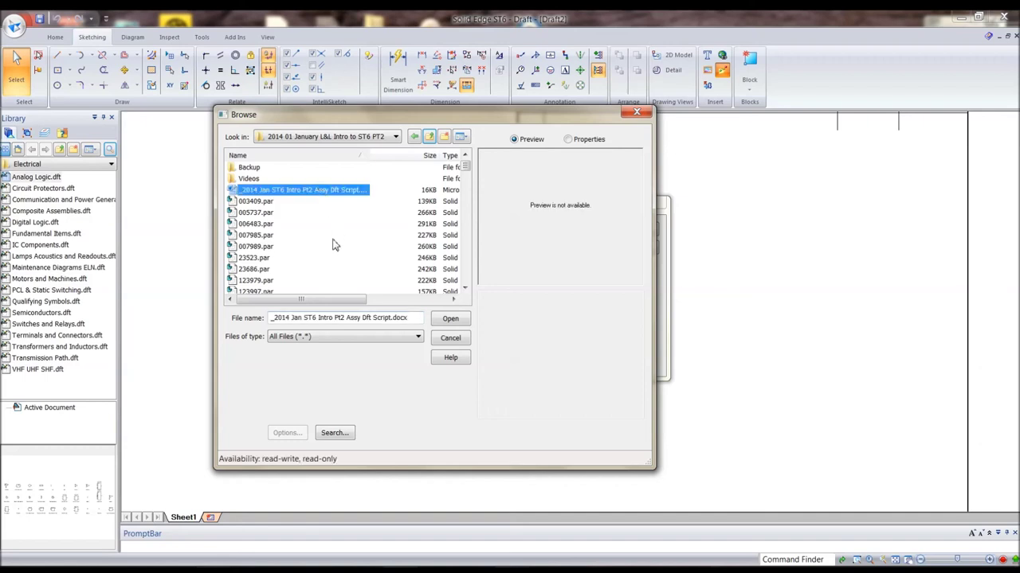
pyautogui.click(451, 320)
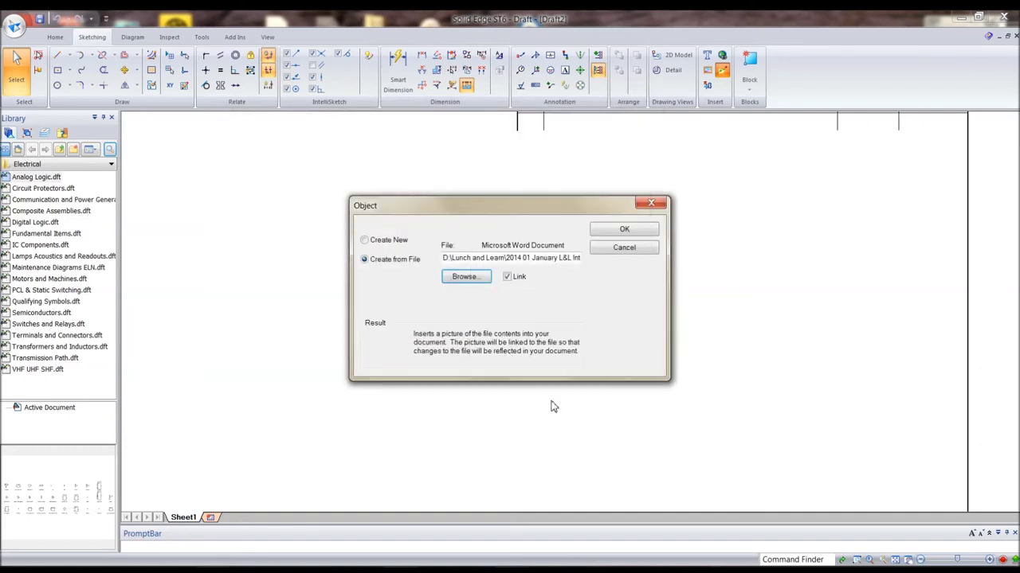
pyautogui.click(623, 229)
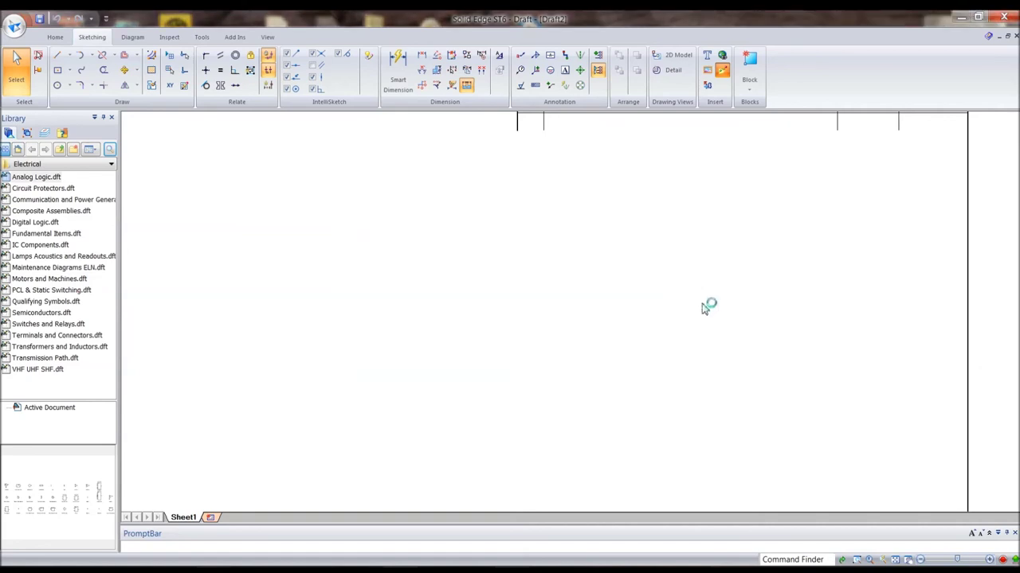
pyautogui.scroll(-5, 528, 375)
pyautogui.scroll(-3, 569, 363)
pyautogui.scroll(1, 550, 379)
pyautogui.click(537, 377)
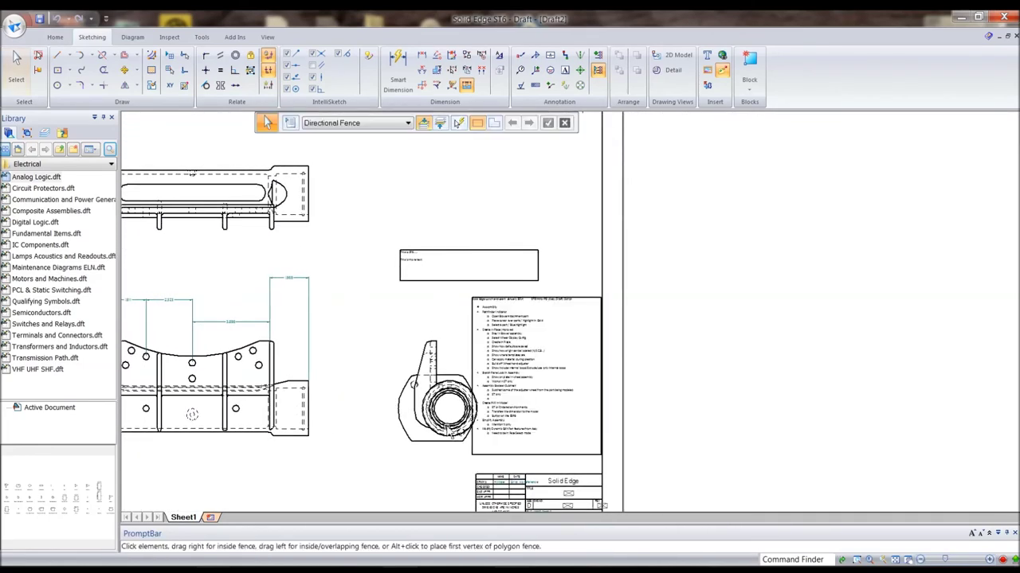
# Move the side view toward the primary view so it clears the linked document
pyautogui.click(446, 383)
pyautogui.moveTo(446, 383); pyautogui.dragTo(394, 381)
pyautogui.click(414, 327)
pyautogui.scroll(2, 414, 326)
pyautogui.scroll(4, 502, 383)
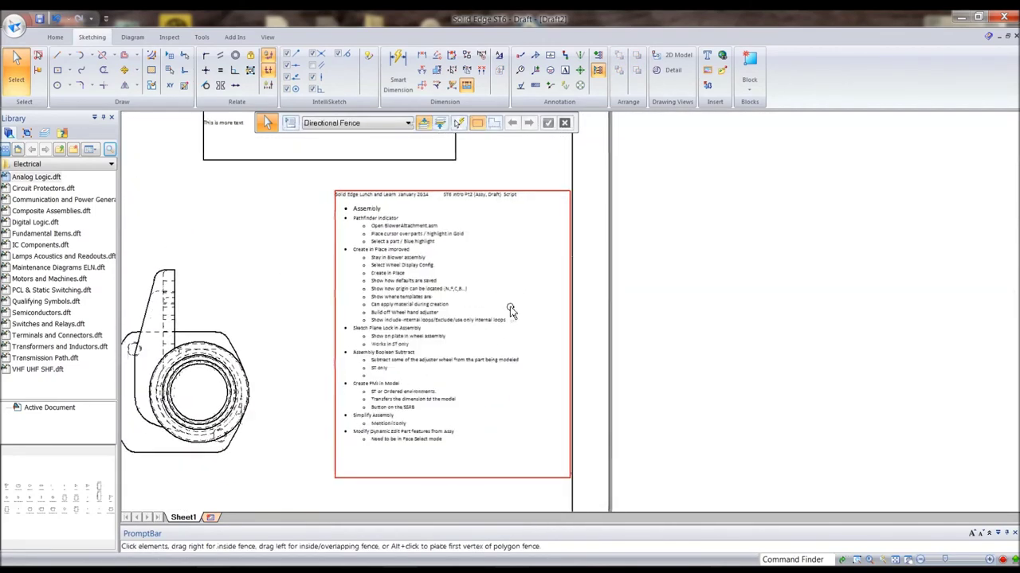
# Edit the linked Word document from the sheet, adding "Add some text...." after the "Assembly" heading, save it and inspect the linked object
pyautogui.scroll(-1, 510, 311)
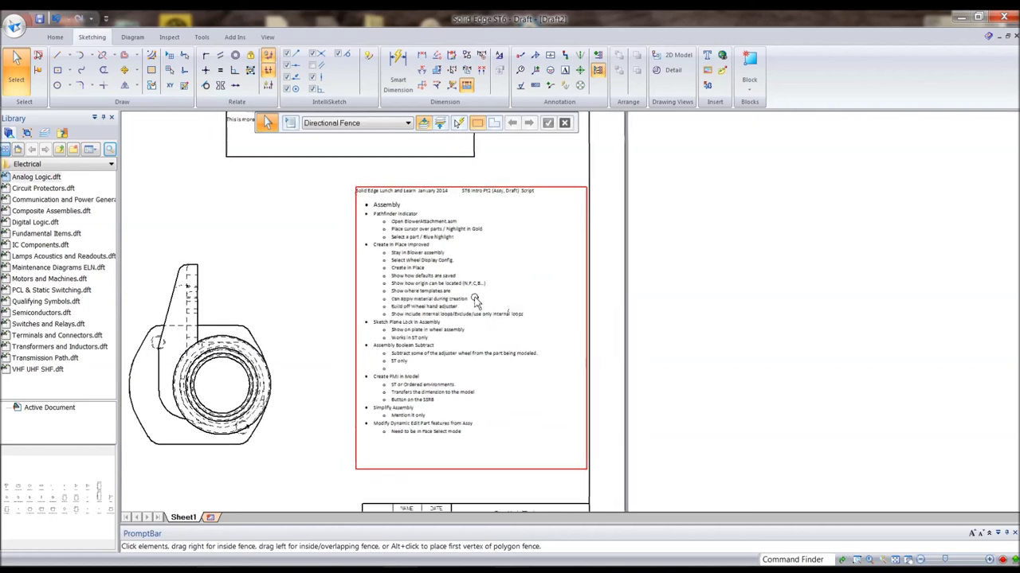
pyautogui.press('Escape')
pyautogui.doubleClick(436, 259)
pyautogui.click(377, 241)
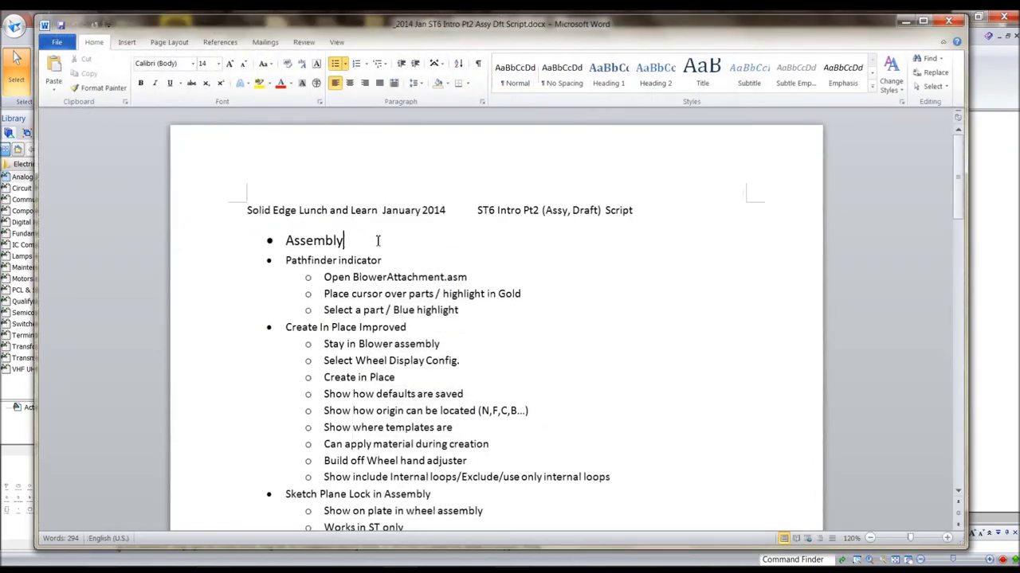
pyautogui.write('Add')
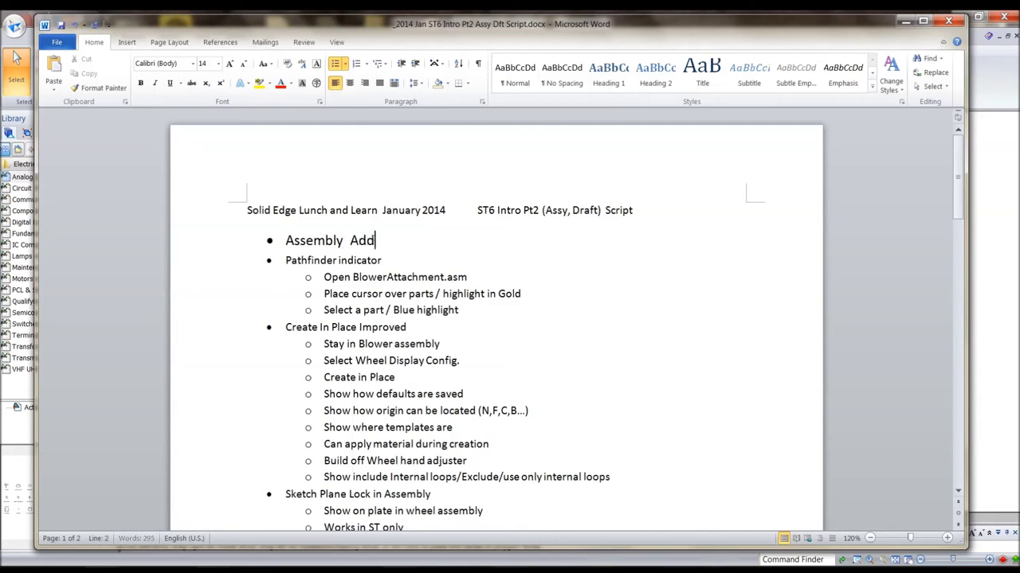
pyautogui.write(' some text....')
pyautogui.click(948, 20)
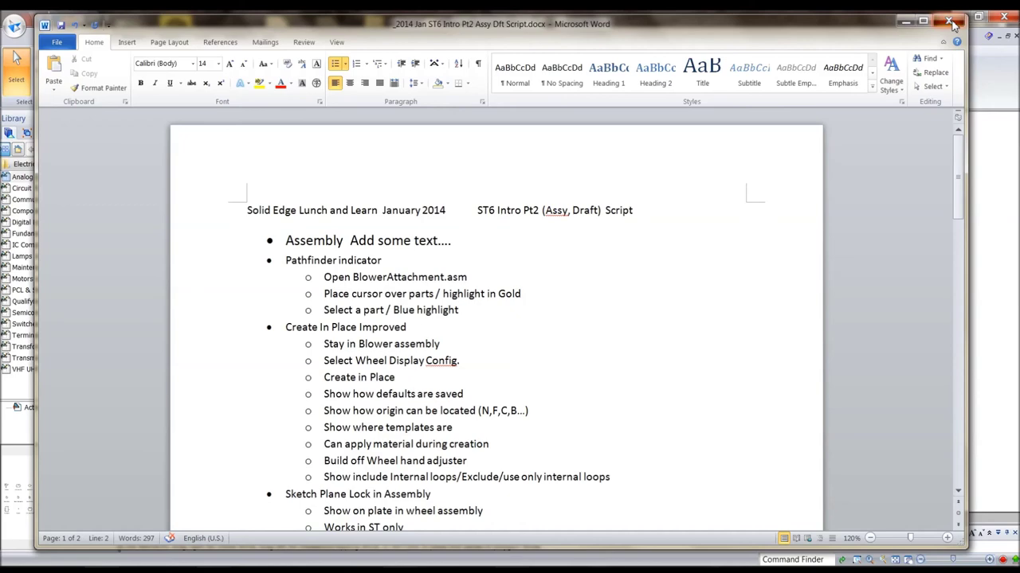
pyautogui.click(512, 312)
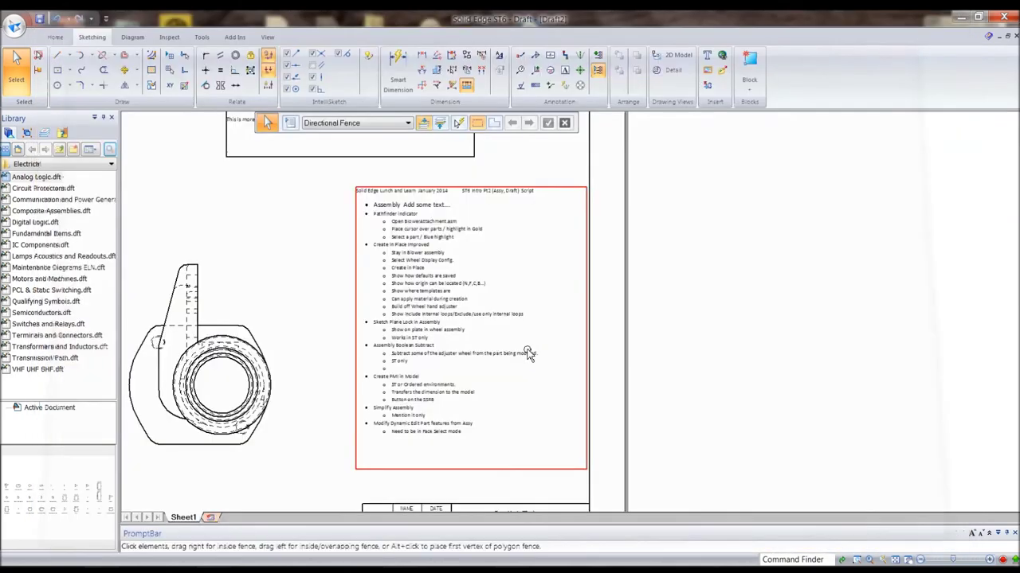
pyautogui.scroll(3, 527, 353)
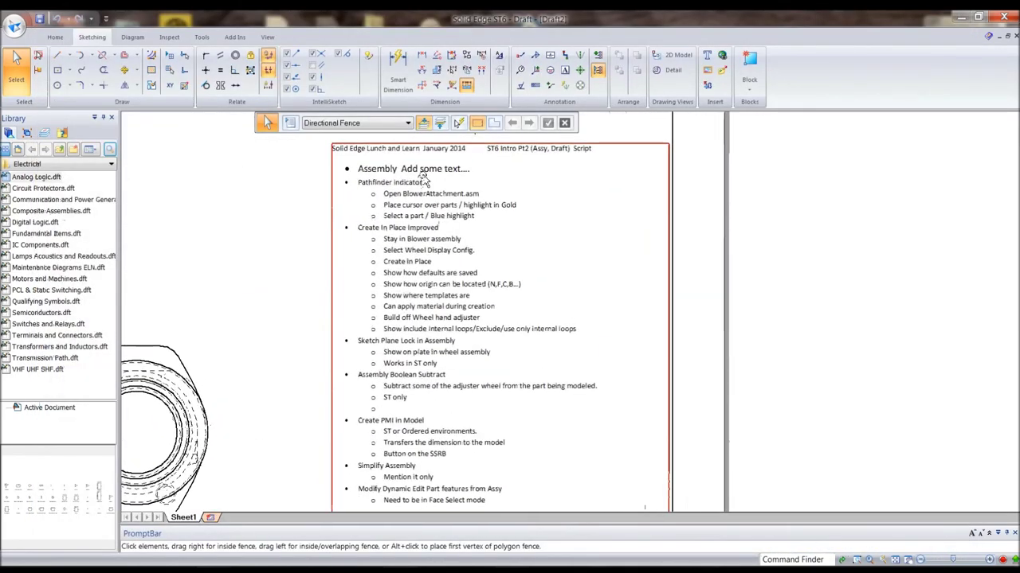
pyautogui.scroll(-2, 552, 304)
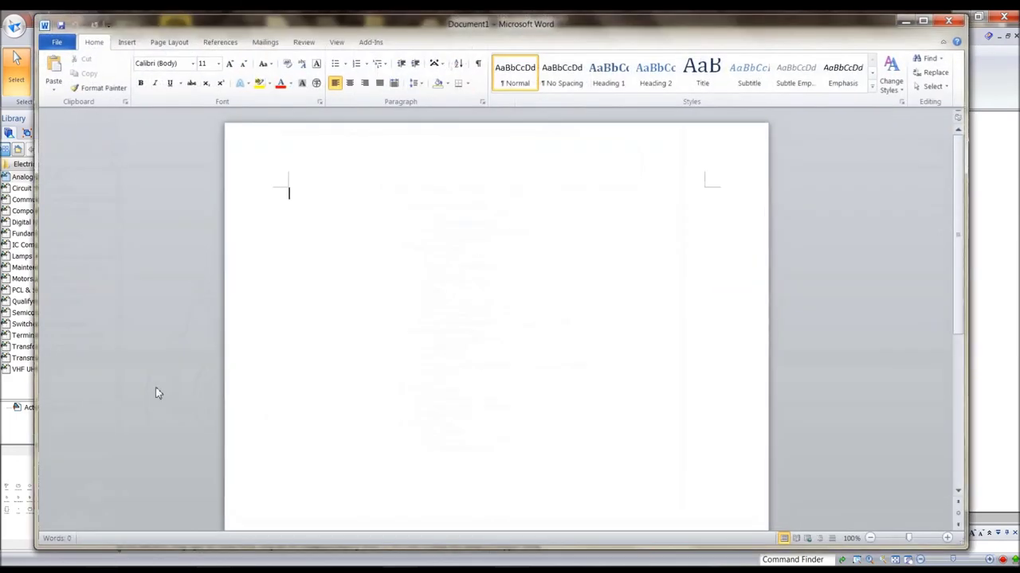
# In Word, open "_2014 Jan ST6 Intro Pt2 Assy Dft Script.docx", append "Here is a change from Word...." to the "Assembly" line, save and close
pyautogui.click(58, 41)
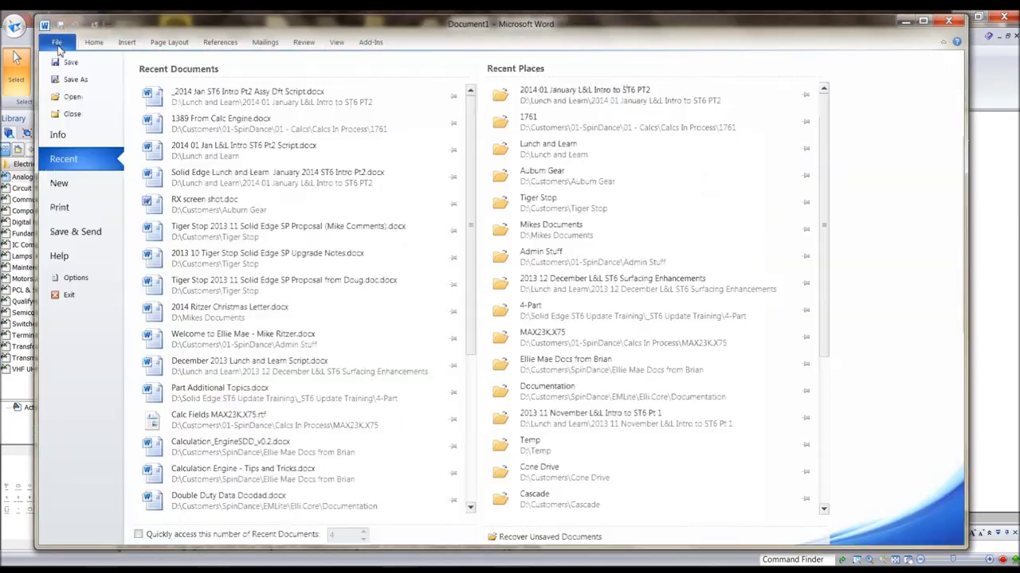
pyautogui.click(206, 100)
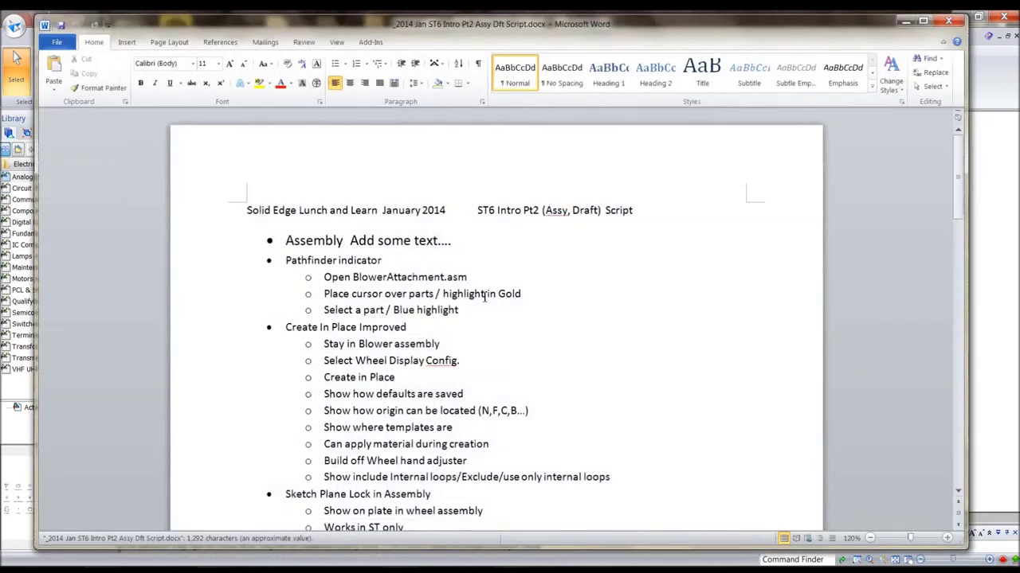
pyautogui.click(487, 243)
pyautogui.write('Here i')
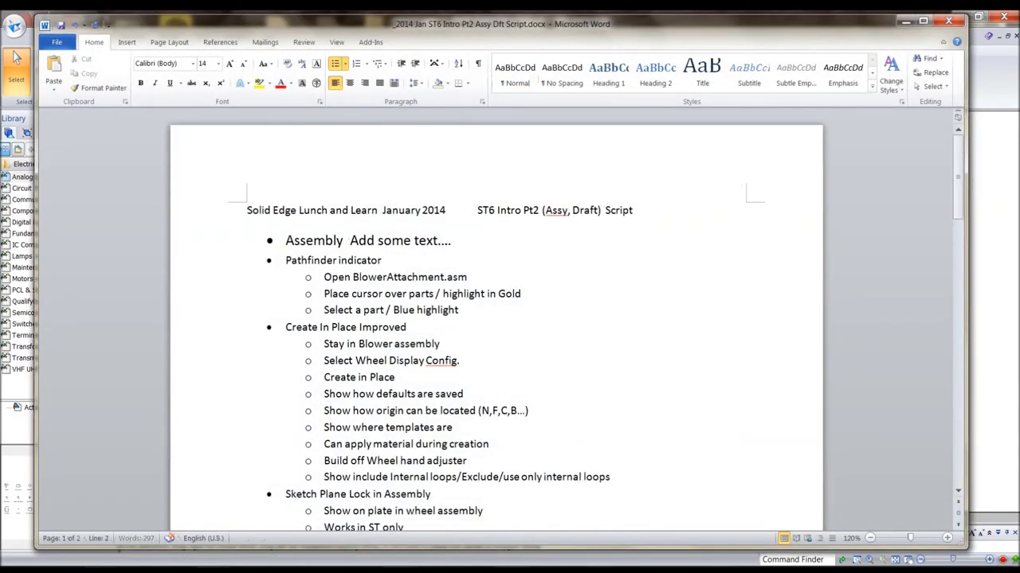
pyautogui.write('s a change from Word....')
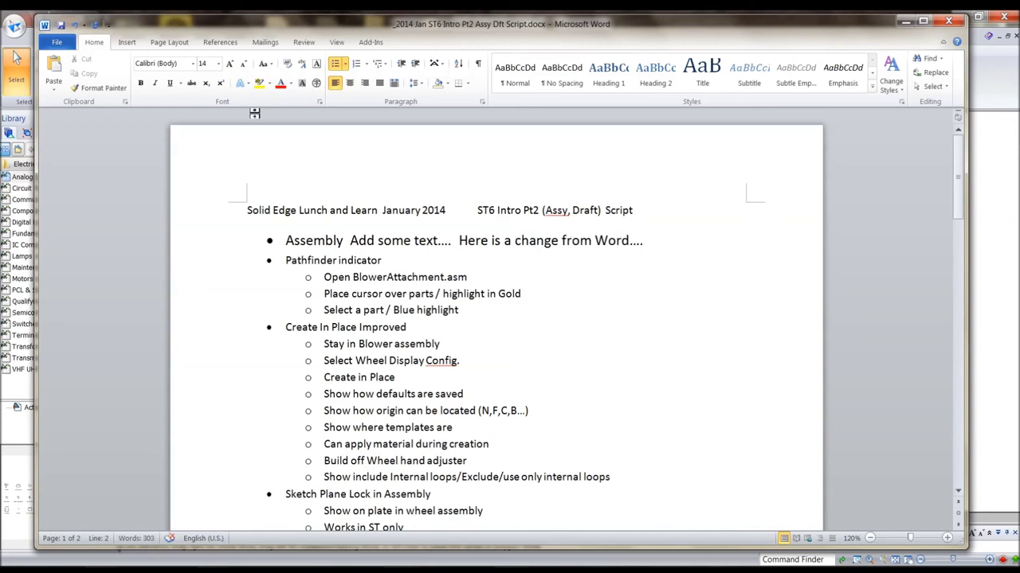
pyautogui.click(61, 26)
pyautogui.click(948, 22)
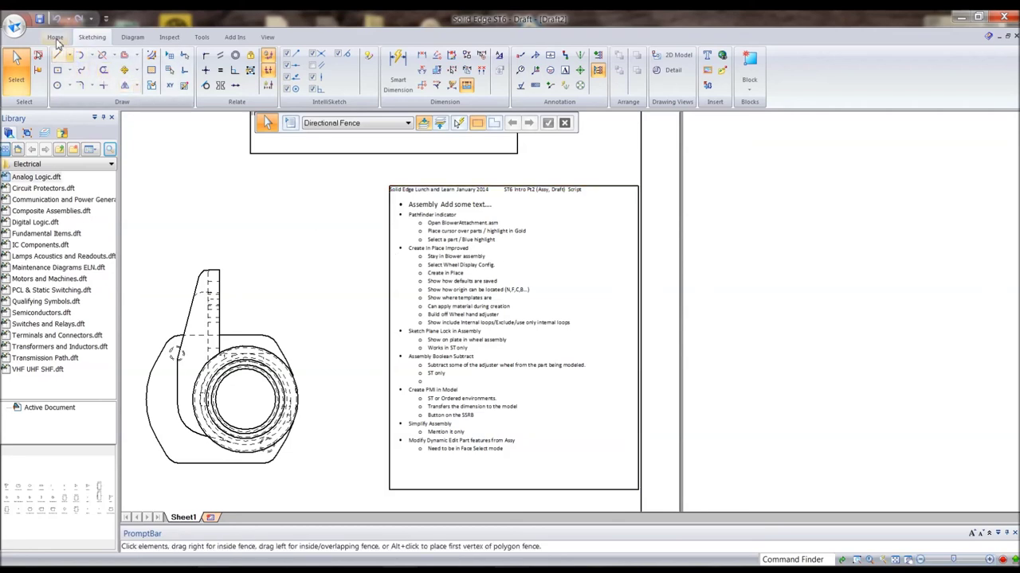
# Update the drawing views and open the linked document from the sheet to compare its text with the displayed object
pyautogui.press('Escape')
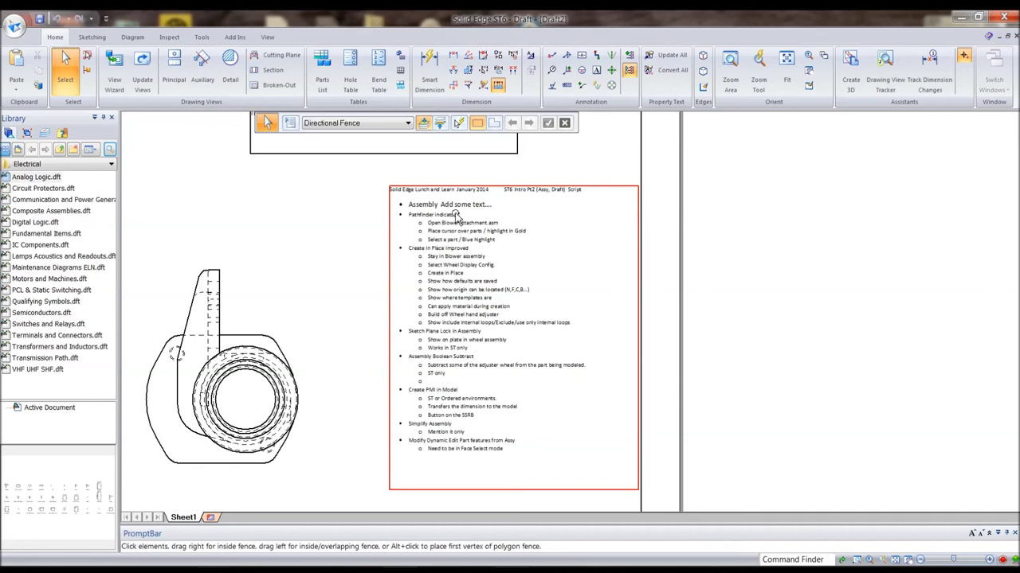
pyautogui.click(141, 72)
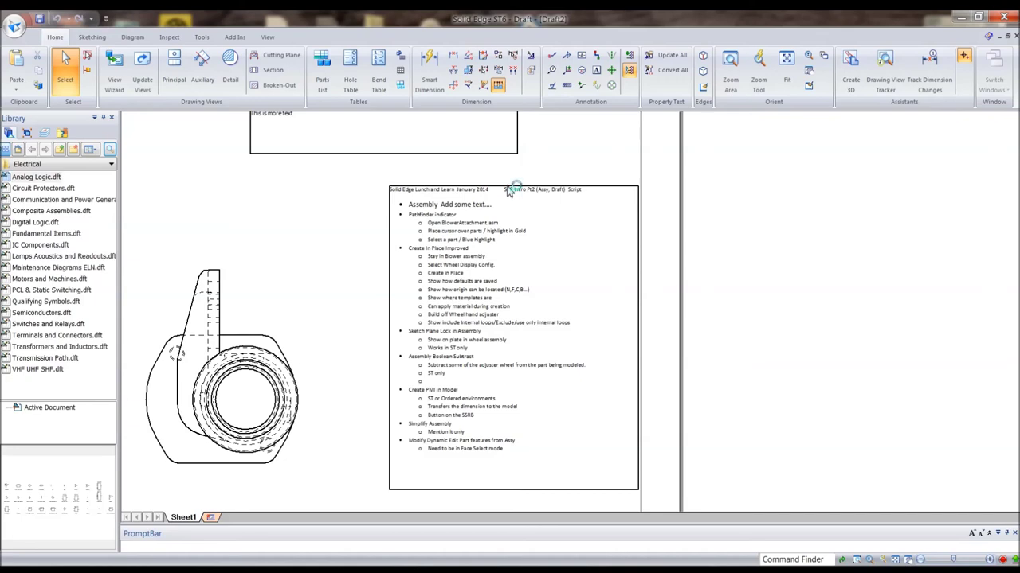
pyautogui.doubleClick(509, 191)
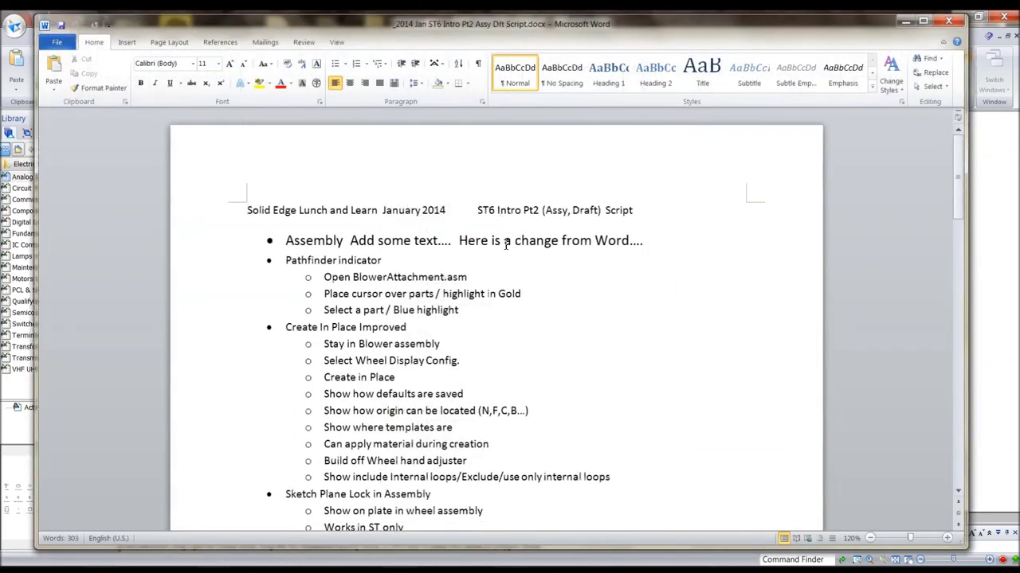
pyautogui.click(948, 19)
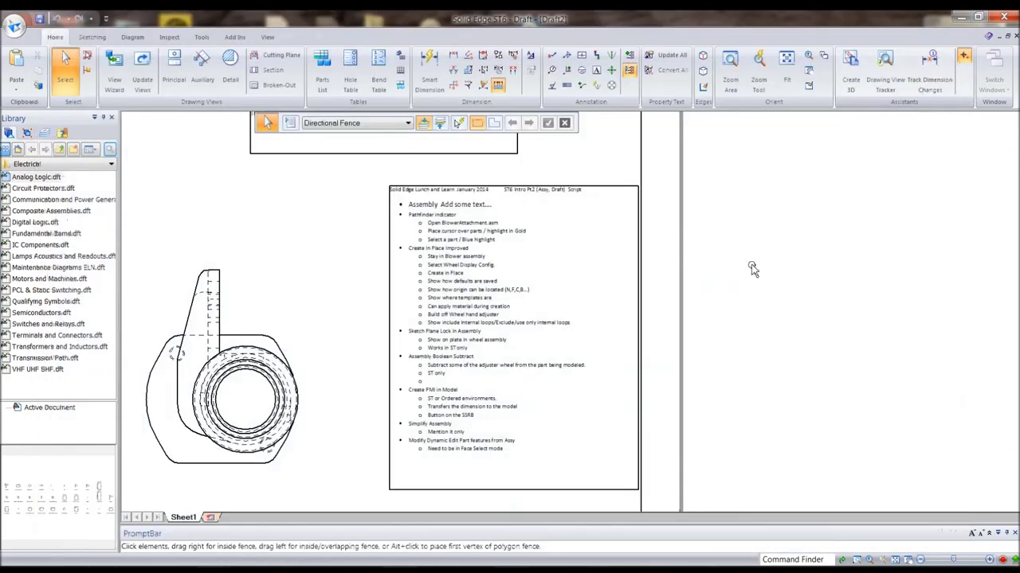
pyautogui.doubleClick(516, 192)
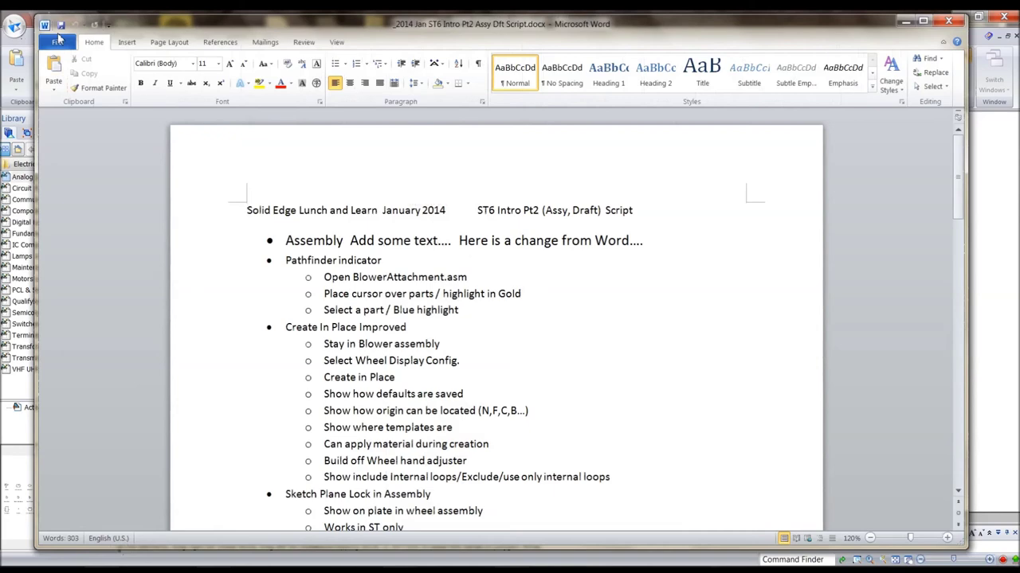
pyautogui.click(948, 20)
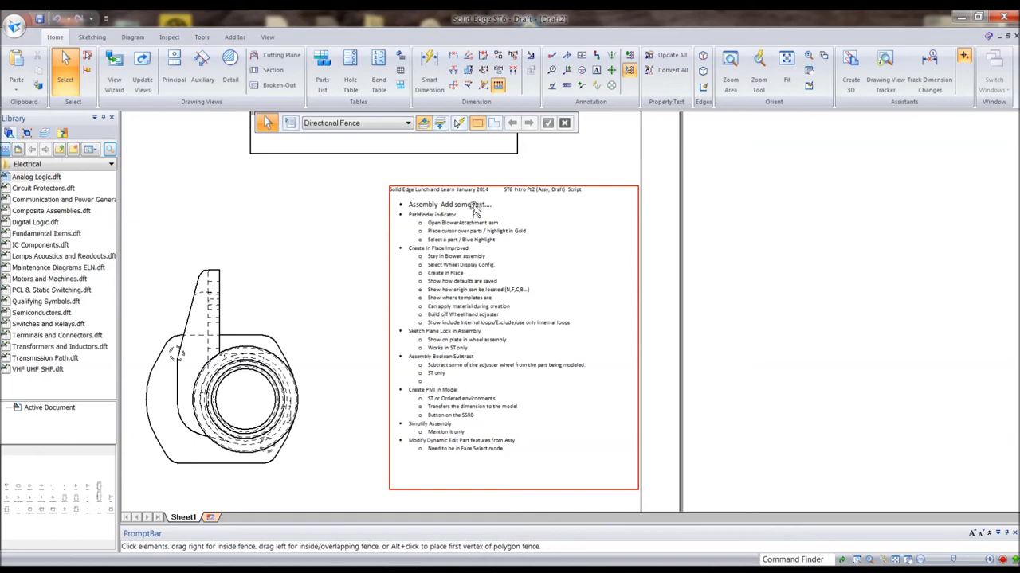
# Move the linked document slightly down toward the side view and deselect it
pyautogui.moveTo(475, 209); pyautogui.dragTo(445, 237)
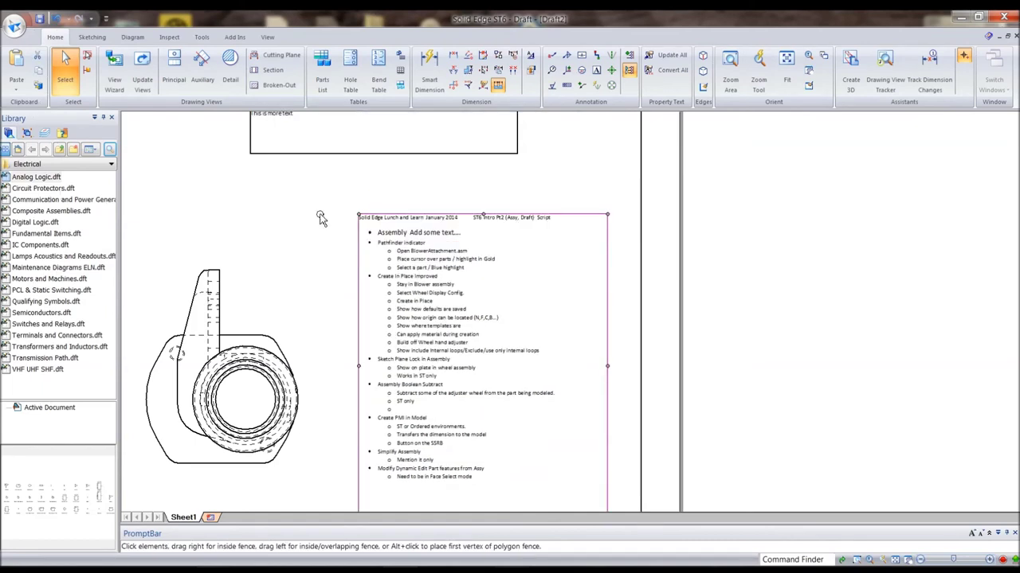
pyautogui.click(317, 219)
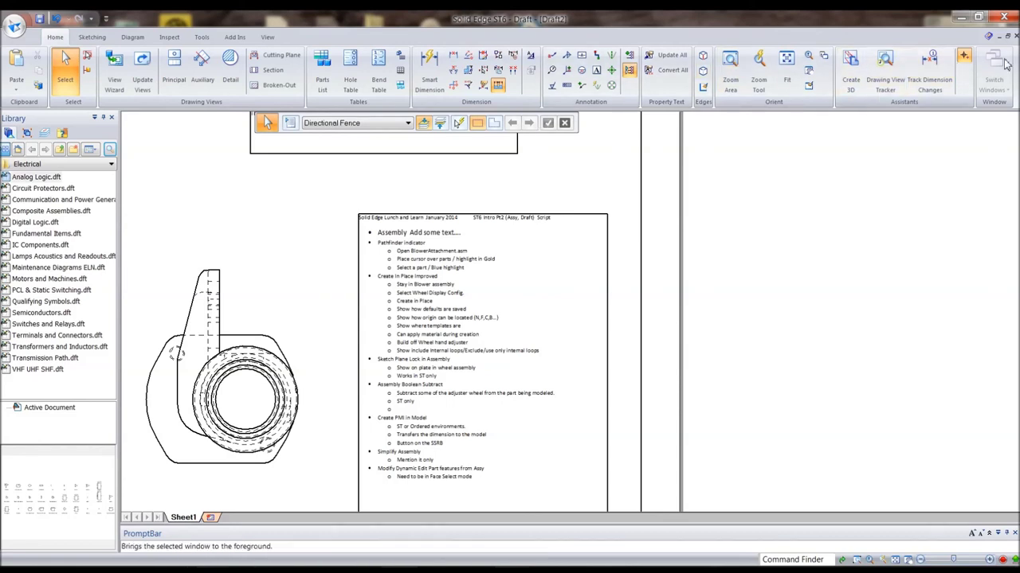
# Close the draft, saving it as 1323112.dft over the existing file, and reopen it from the recent documents
pyautogui.click(1014, 36)
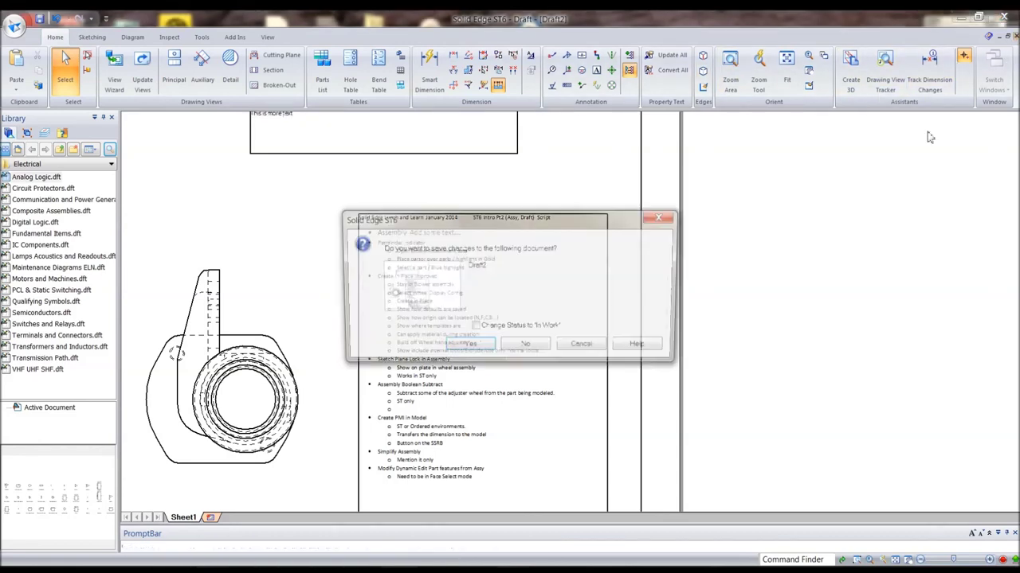
pyautogui.click(478, 347)
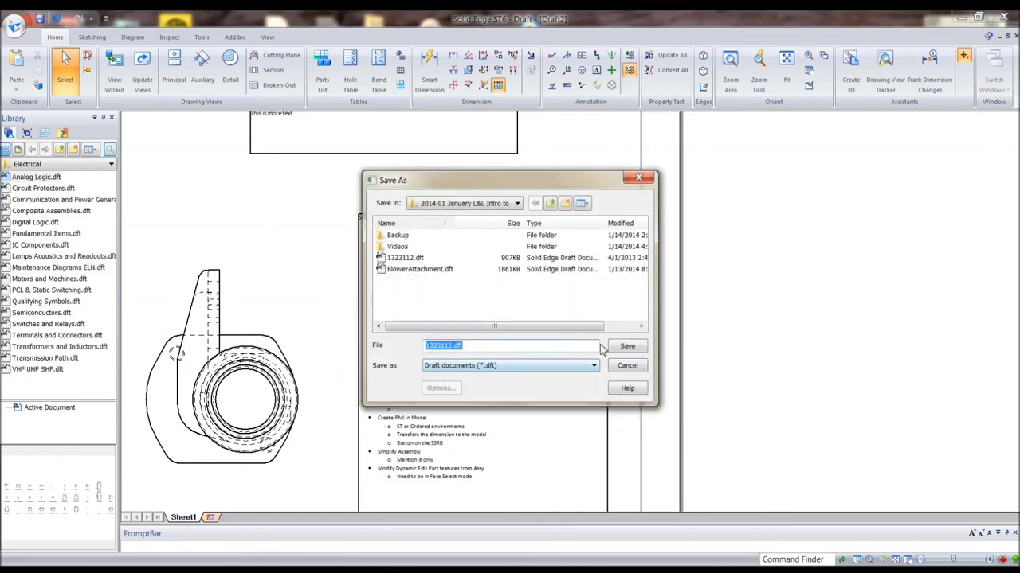
pyautogui.click(628, 344)
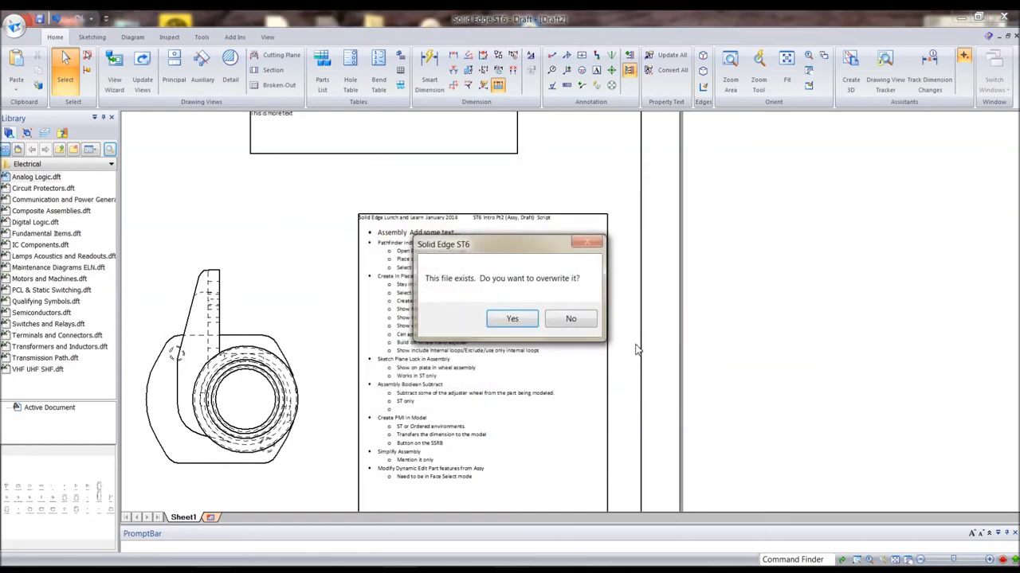
pyautogui.click(512, 318)
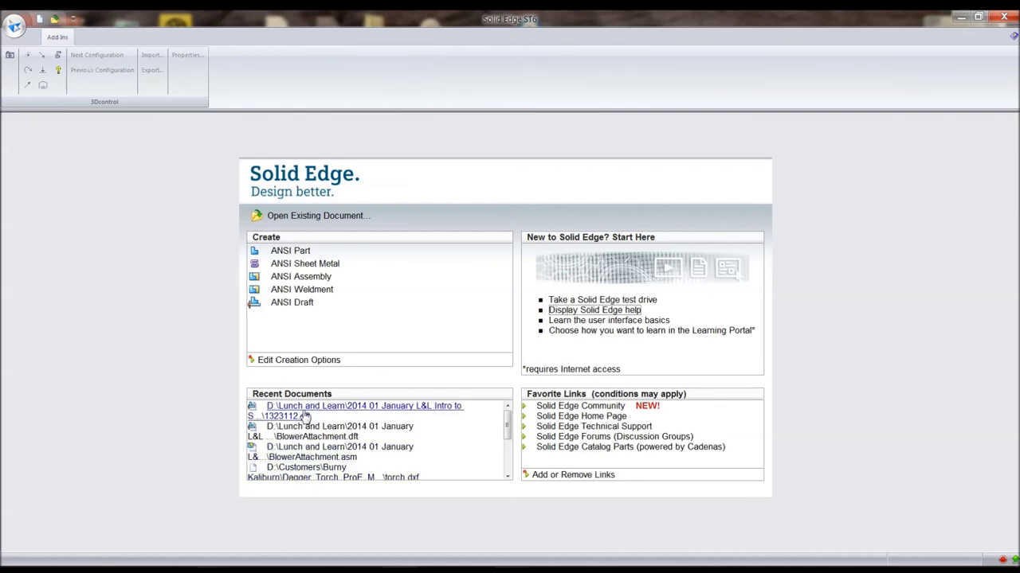
pyautogui.click(305, 416)
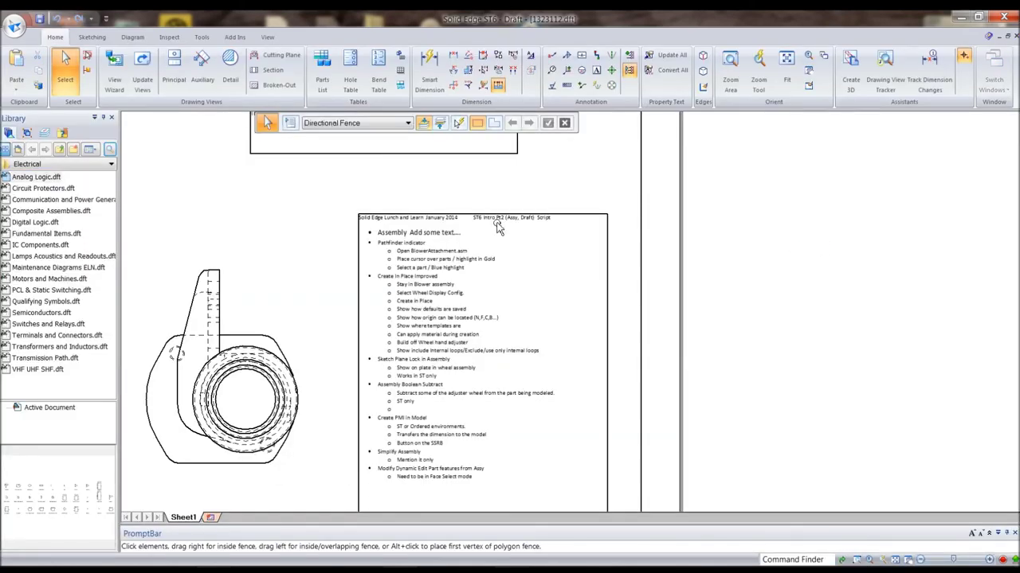
# Edit the linked Word document from the sheet, appending "tttttt" to the "Assembly" line, and save it on closing
pyautogui.doubleClick(538, 272)
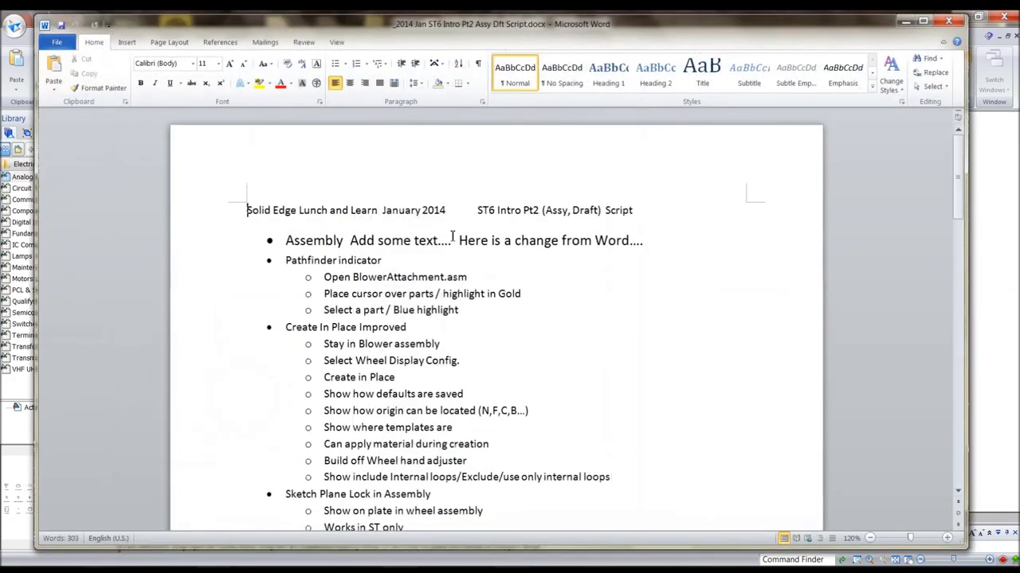
pyautogui.click(649, 240)
pyautogui.write('tttttt')
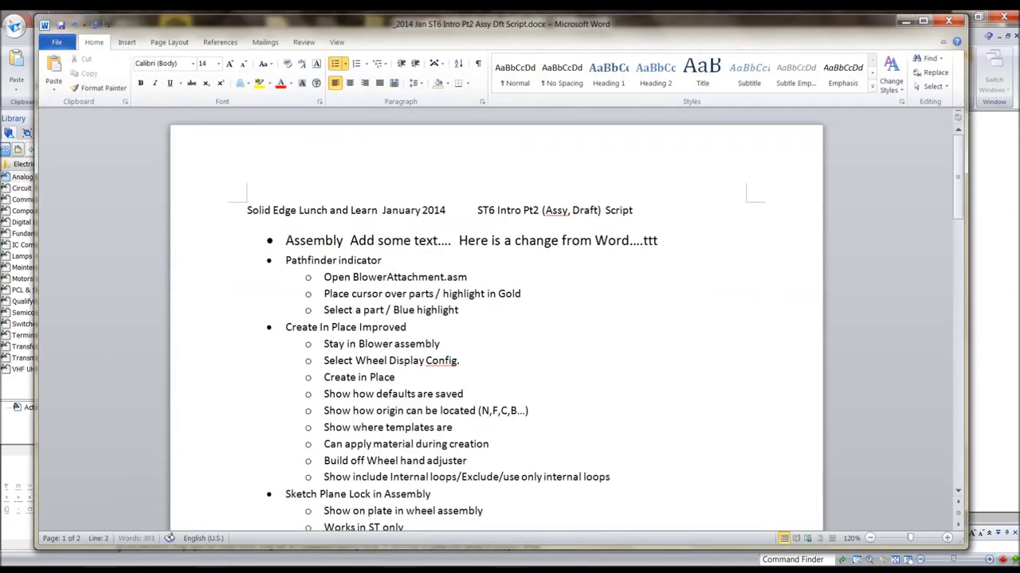
pyautogui.click(948, 24)
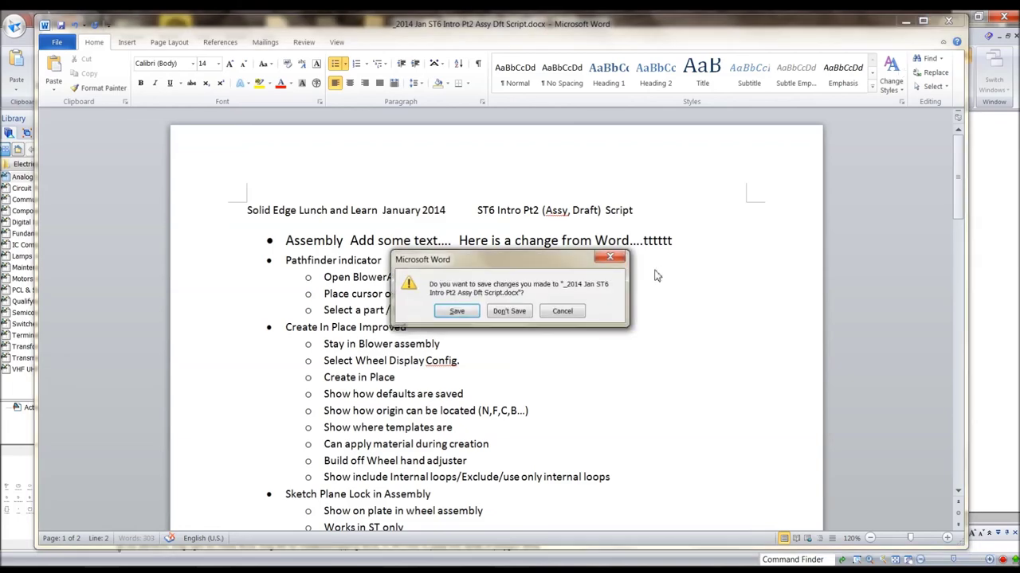
pyautogui.click(462, 321)
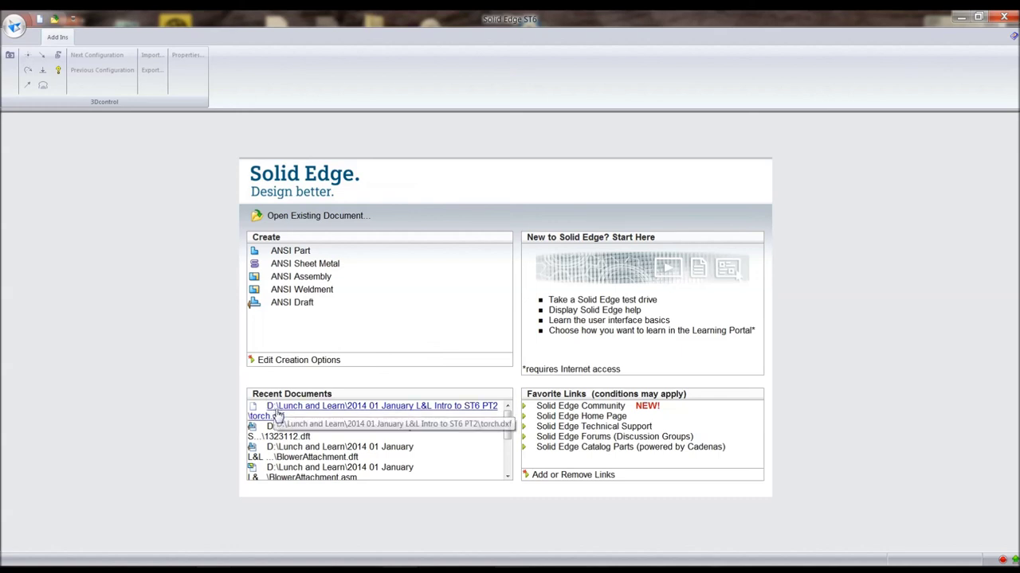
# Open torch.dxf from the recent documents using a draft template
pyautogui.hotkey('ctrl', 'n')
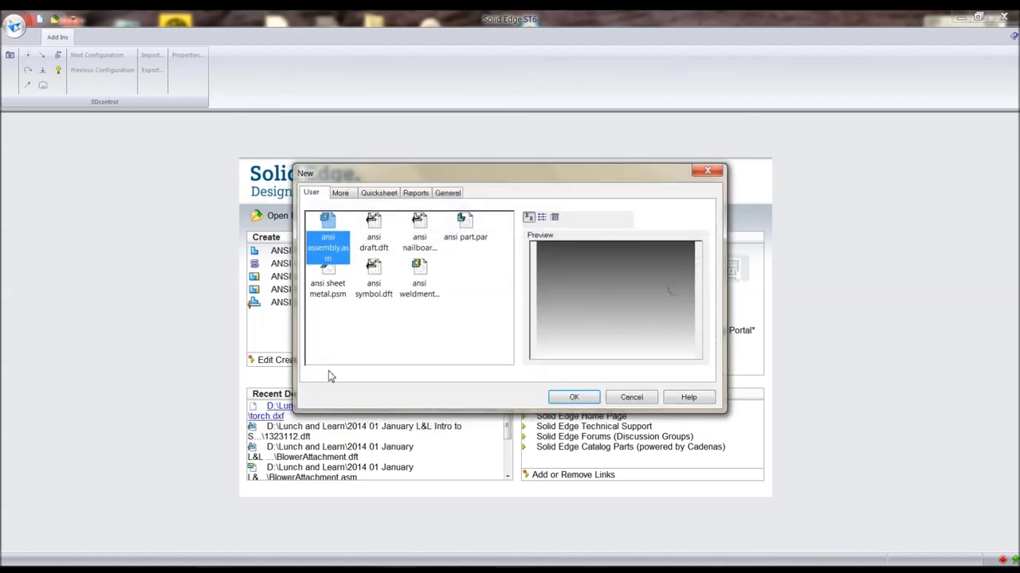
pyautogui.doubleClick(374, 274)
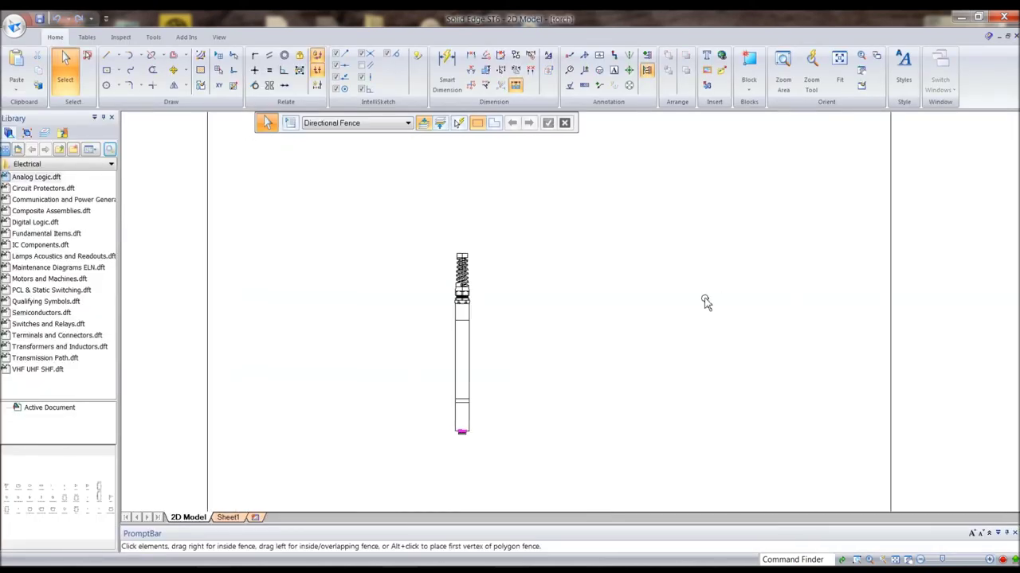
# Fence-select the torch's end cap and first coil, reselect only the cap's top edge lines, and clear the selection
pyautogui.scroll(5, 765, 315)
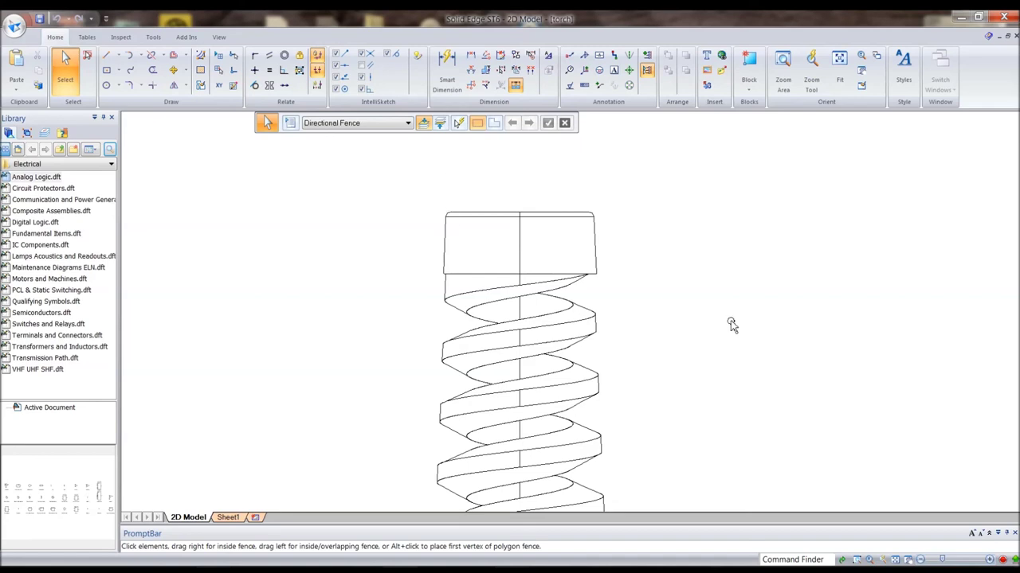
pyautogui.moveTo(383, 177); pyautogui.dragTo(687, 341)
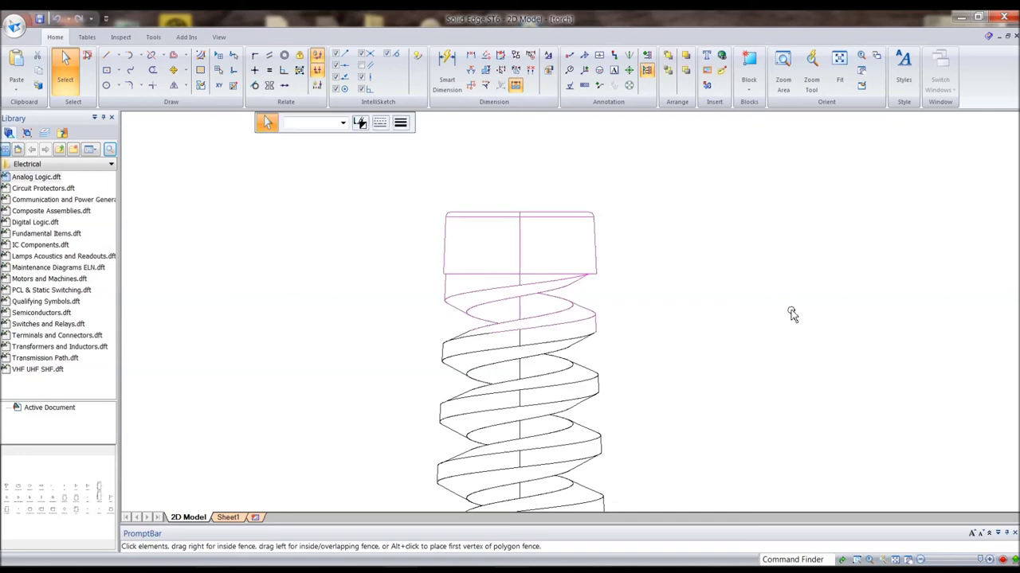
pyautogui.moveTo(417, 174); pyautogui.dragTo(622, 258)
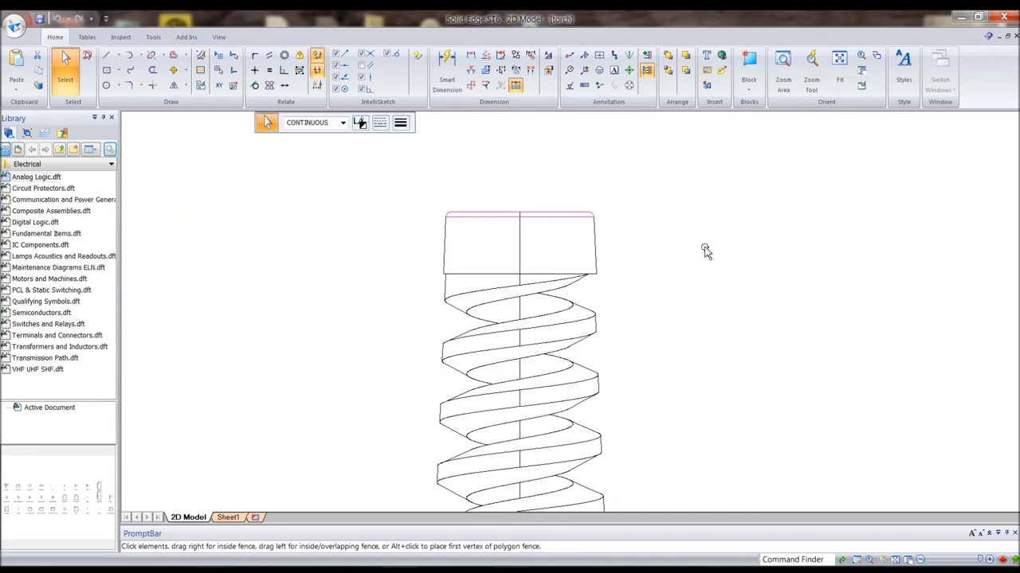
pyautogui.press('Escape')
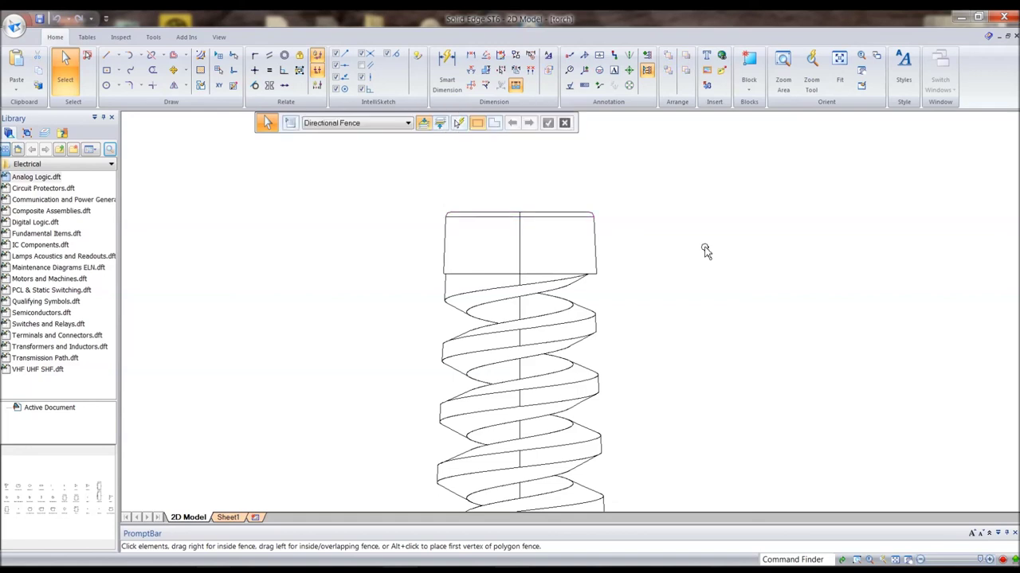
# Review the fence selection modes, then fence-select the torch cap's top edges from inside and the whole cap with an overlapping fence
pyautogui.click(407, 124)
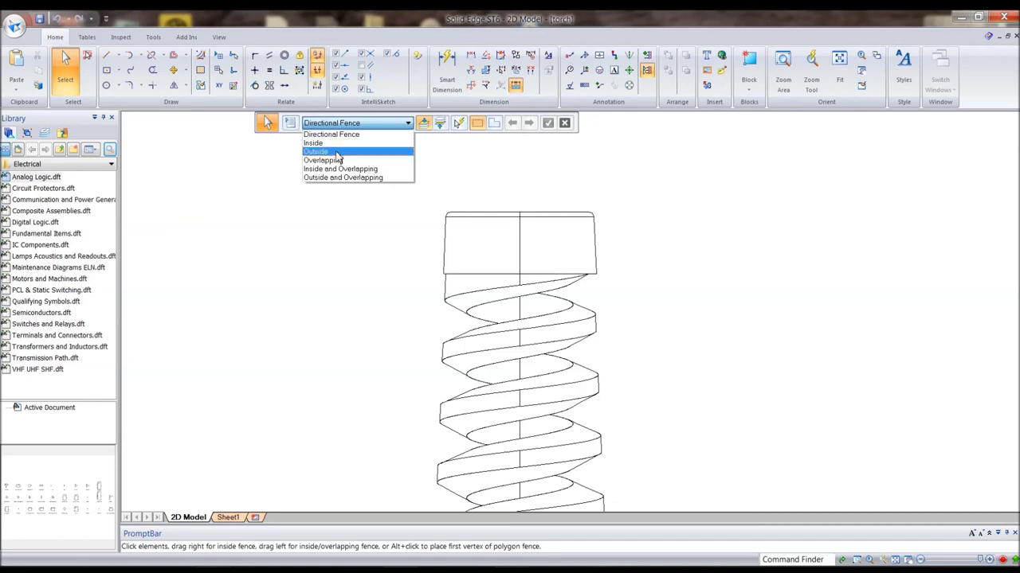
pyautogui.click(300, 231)
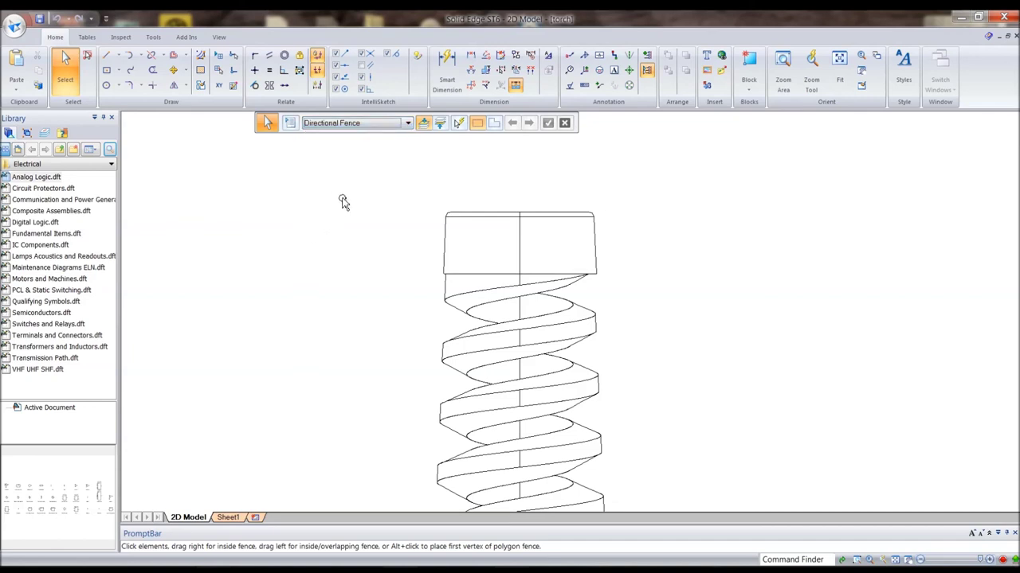
pyautogui.moveTo(400, 190); pyautogui.dragTo(631, 253)
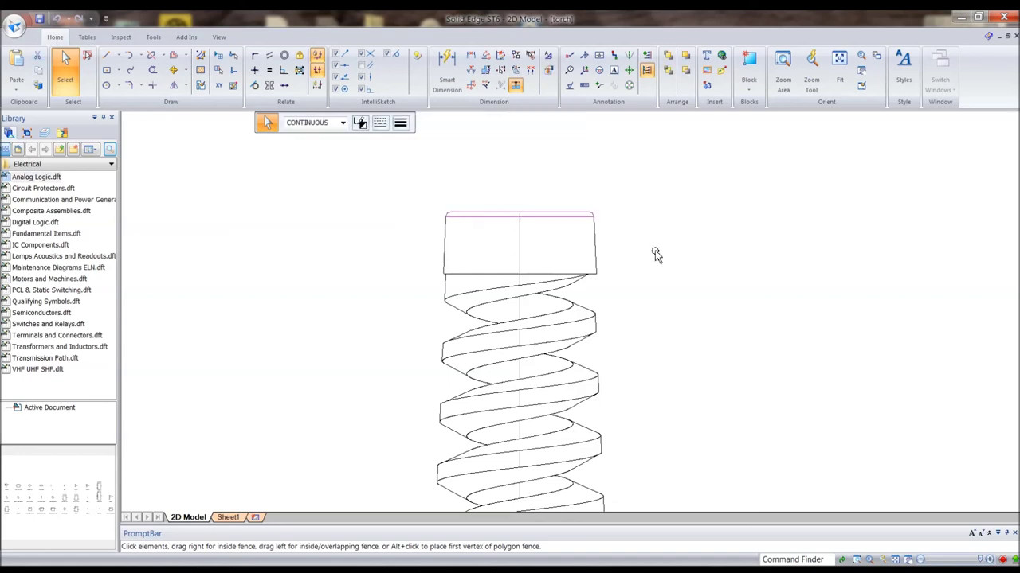
pyautogui.press('Escape')
pyautogui.moveTo(650, 251); pyautogui.dragTo(389, 191)
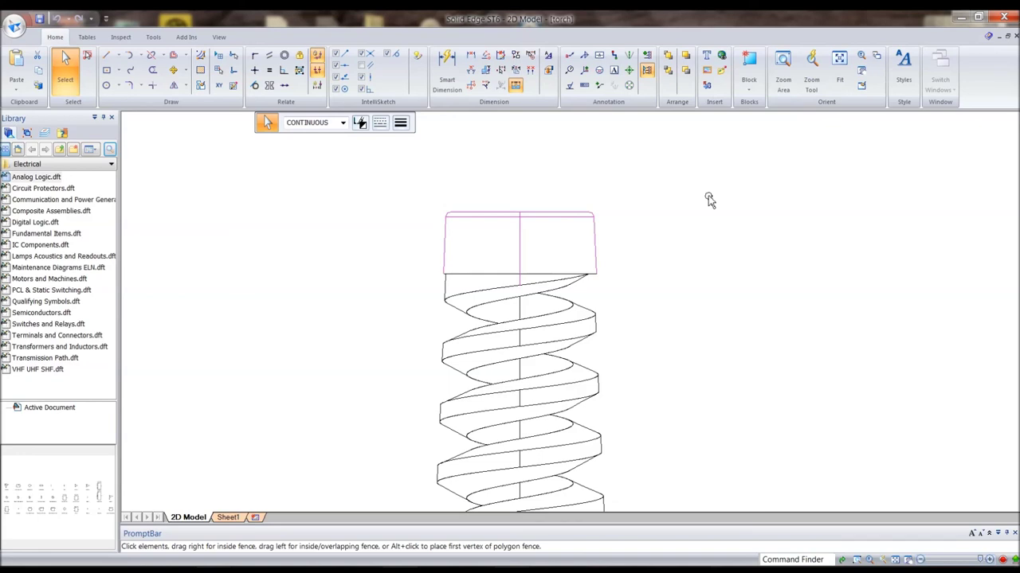
# Fence-select the thread geometry at the torch's lower end, colour it orange, and clear the selection
pyautogui.scroll(-5, 698, 207)
pyautogui.scroll(-8, 732, 305)
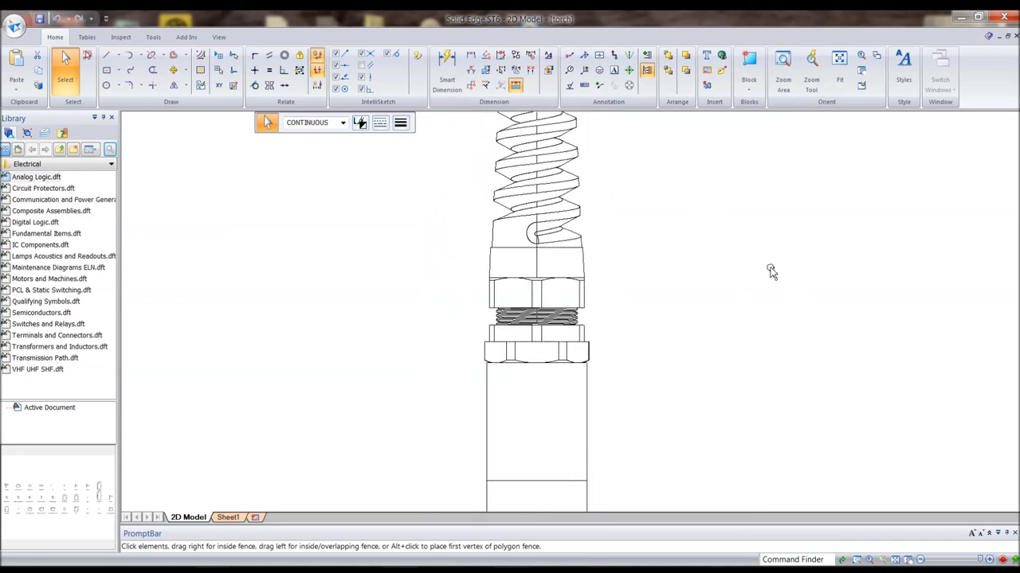
pyautogui.scroll(4, 737, 329)
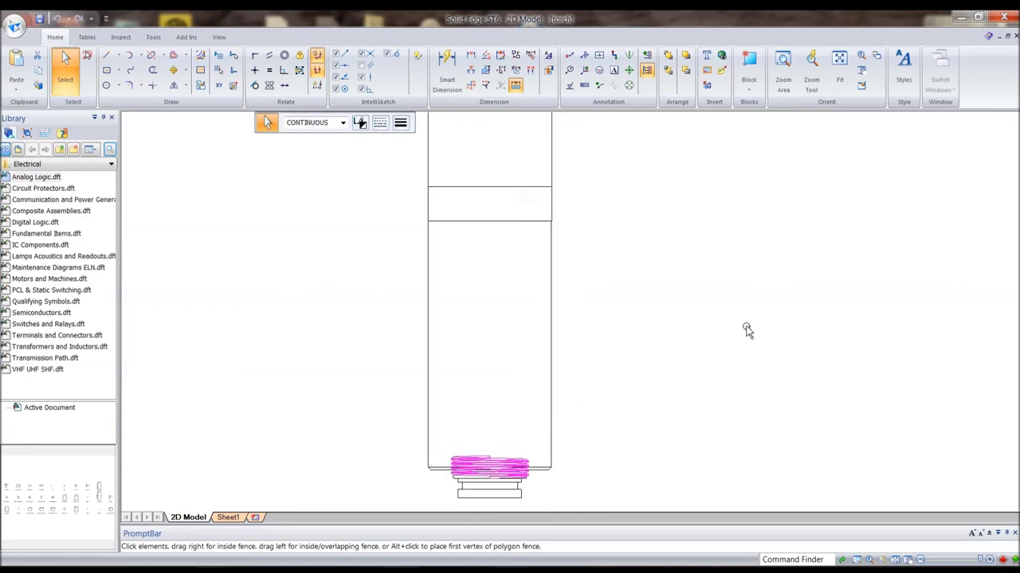
pyautogui.scroll(4, 458, 395)
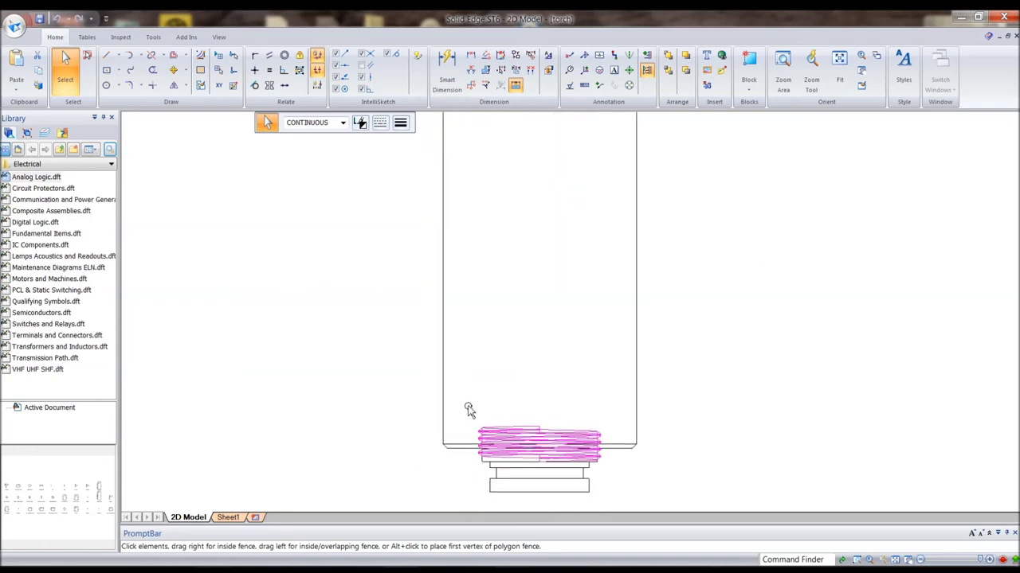
pyautogui.moveTo(460, 406); pyautogui.dragTo(609, 470)
pyautogui.click(360, 123)
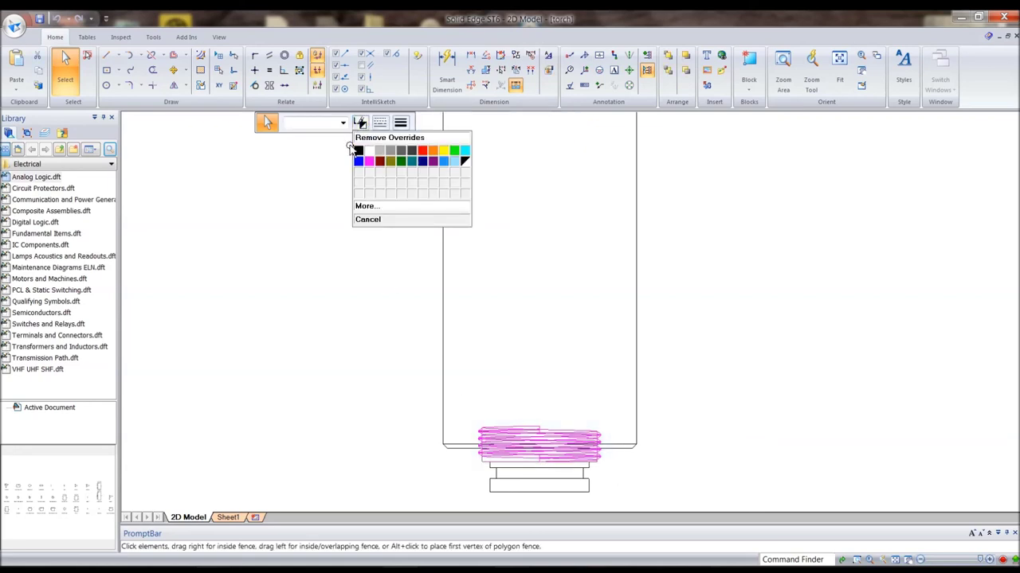
pyautogui.click(436, 158)
pyautogui.click(356, 263)
pyautogui.scroll(3, 675, 363)
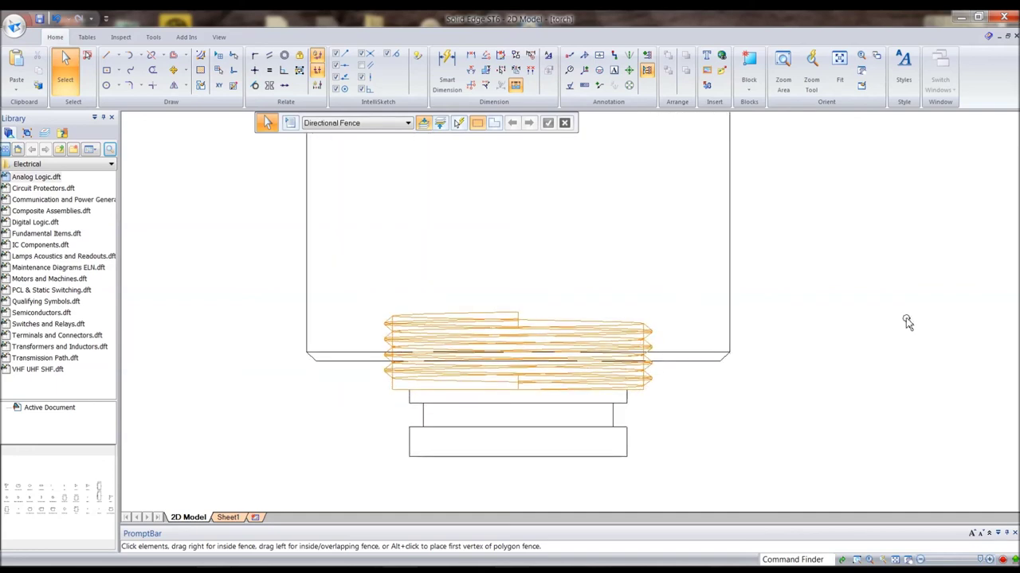
# Select individual spline curves of the orange thread one at a time, then clear the selection
pyautogui.click(543, 328)
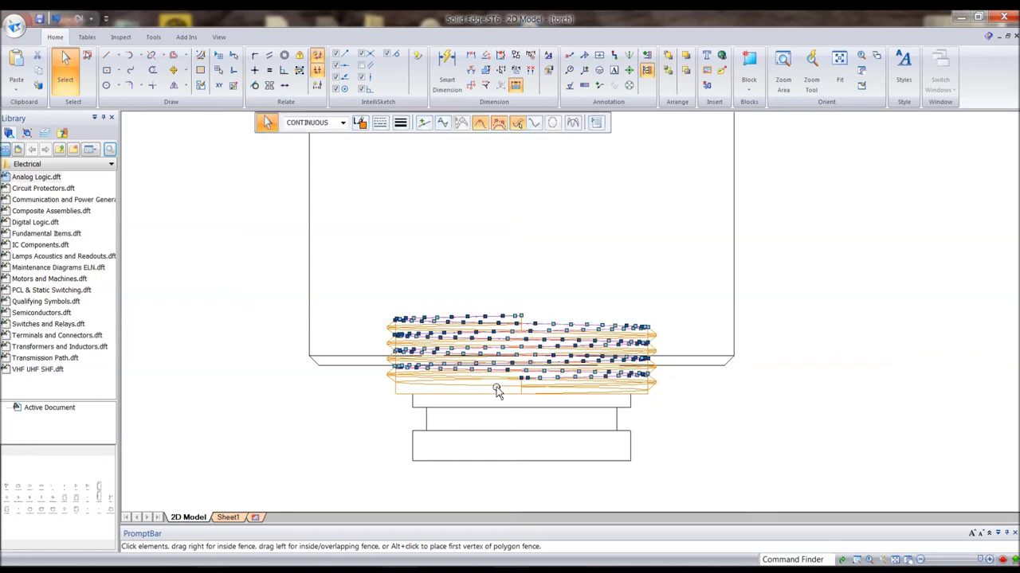
pyautogui.click(439, 333)
pyautogui.click(427, 388)
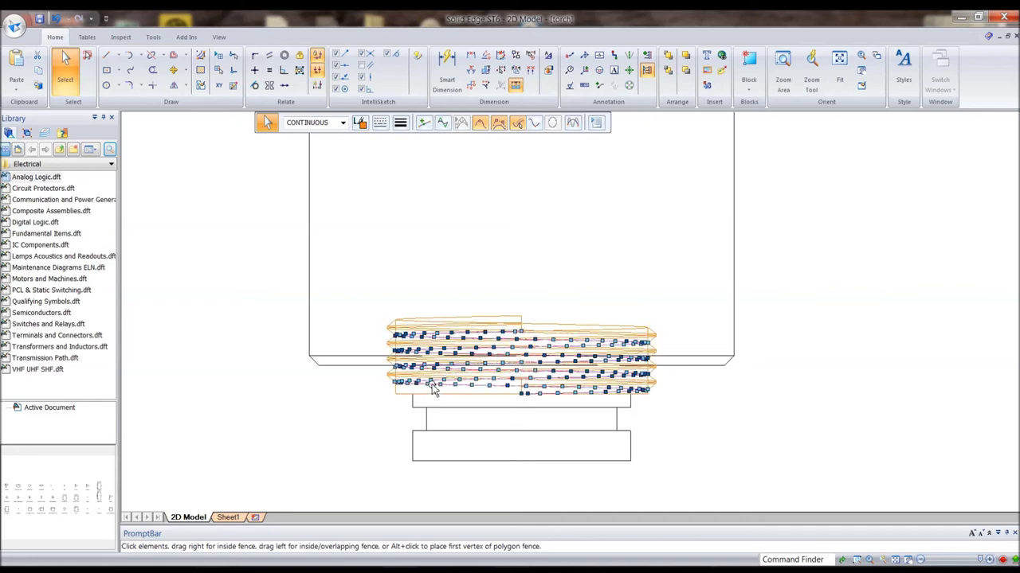
pyautogui.press('Escape')
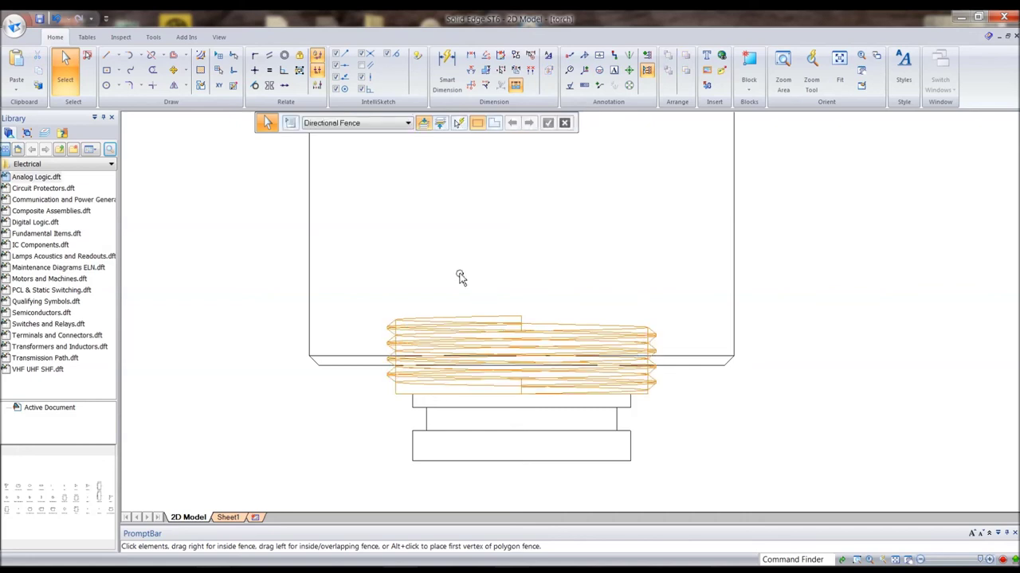
# Use SmartSelect on a thread curve with Color as the matching criterion, then clear the selection
pyautogui.moveTo(358, 275); pyautogui.dragTo(688, 431)
pyautogui.click(459, 124)
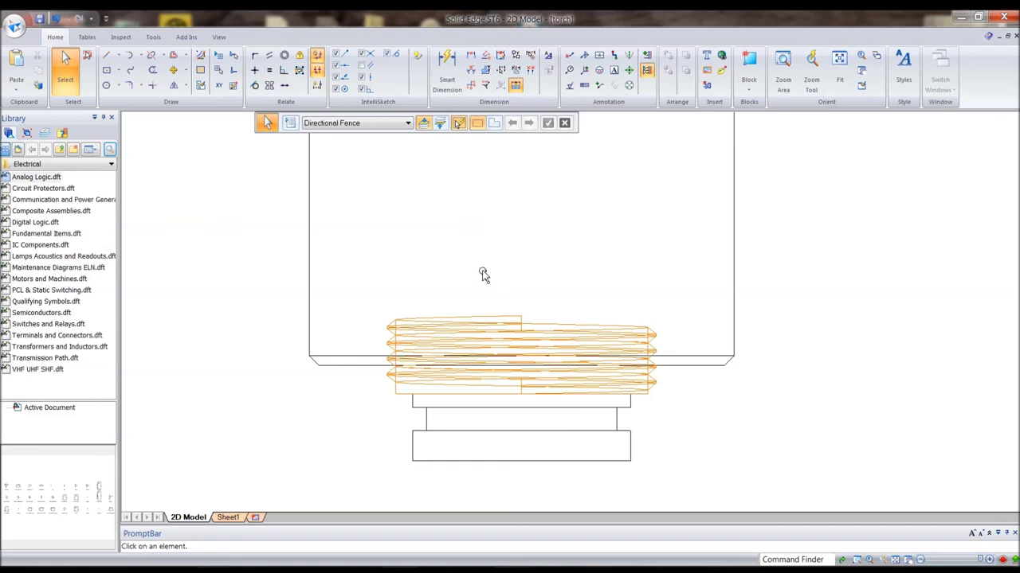
pyautogui.click(492, 320)
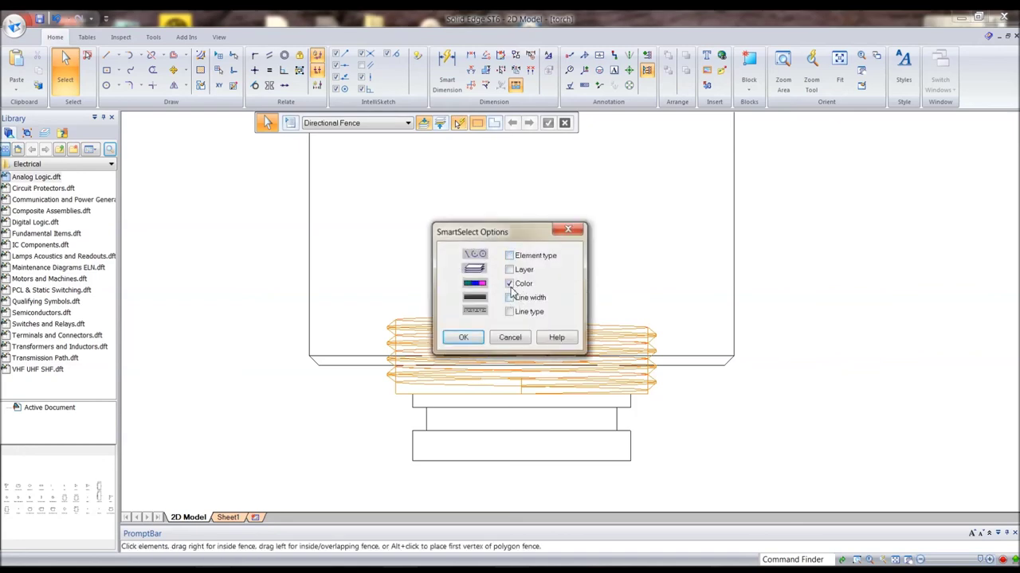
pyautogui.click(464, 339)
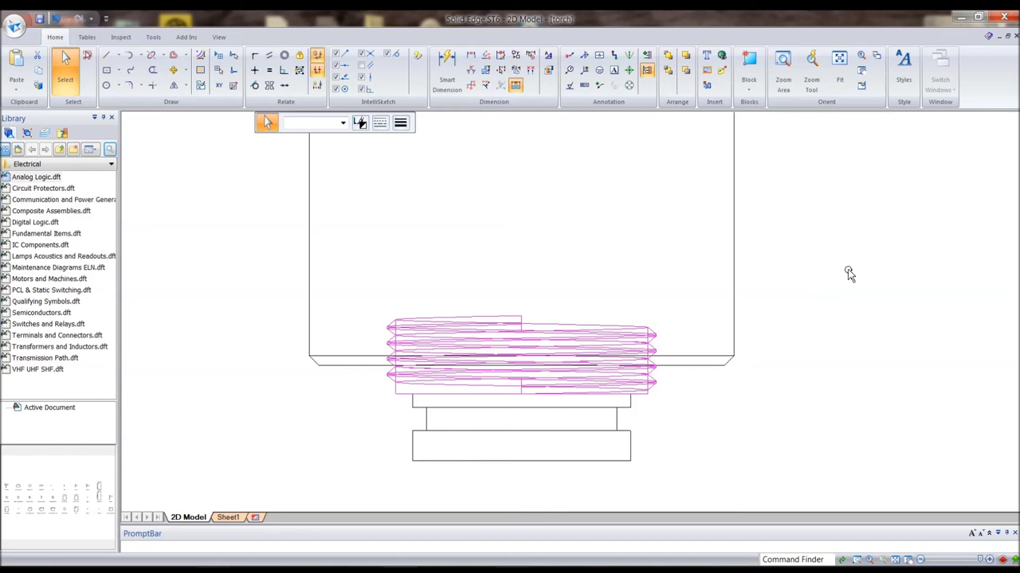
pyautogui.press('Escape')
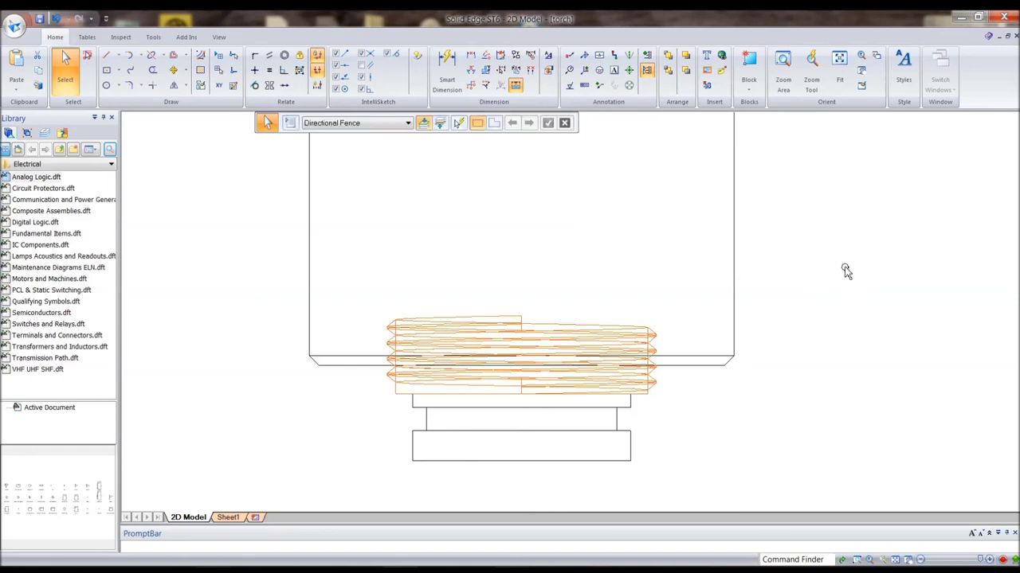
# Colour the right vertical edge of the torch body above the thread orange and deselect it
pyautogui.click(734, 255)
pyautogui.click(360, 123)
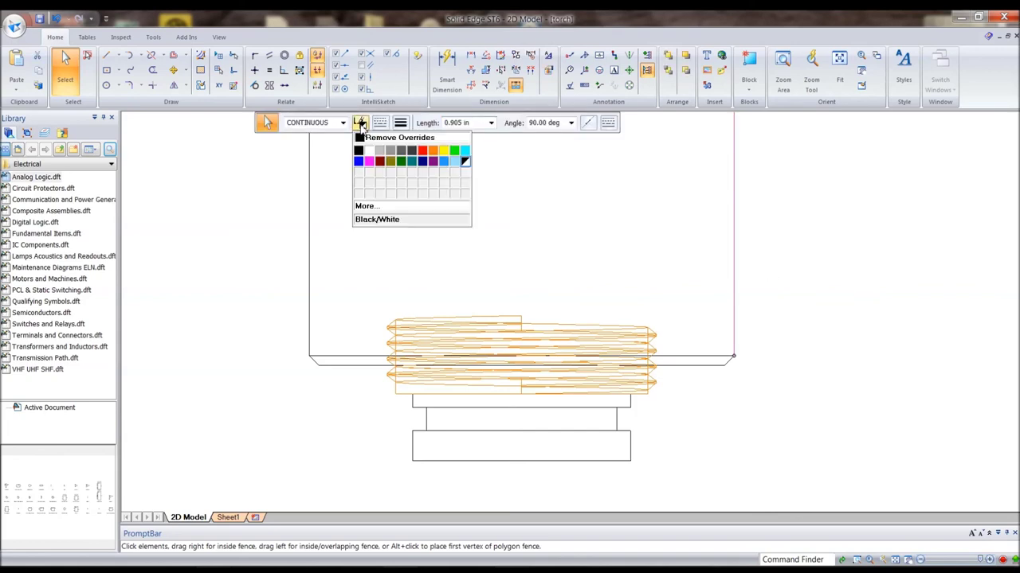
pyautogui.click(434, 155)
pyautogui.click(583, 223)
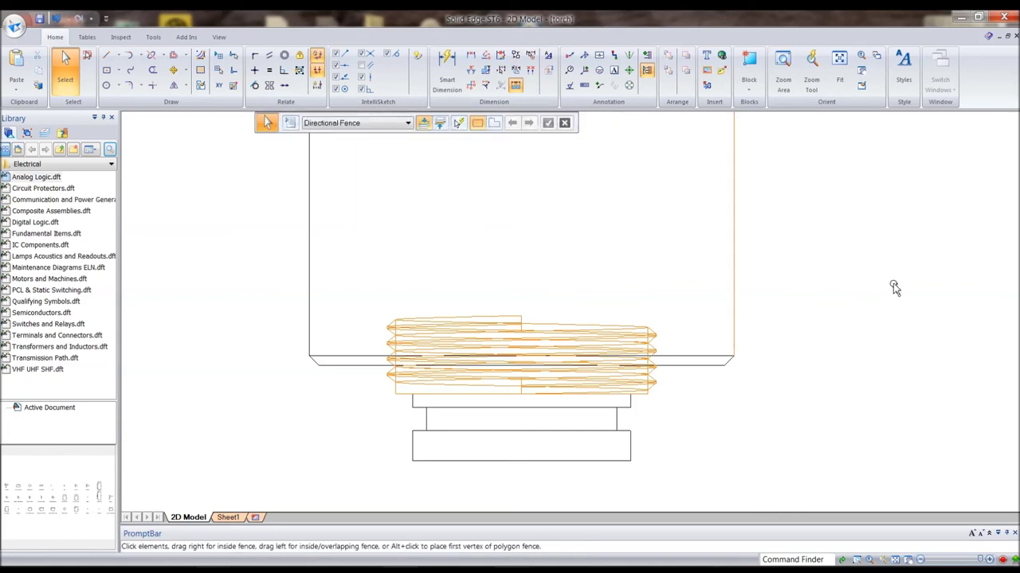
# SmartSelect all elements matching the color of the body's orange vertical edge, then clear the selection
pyautogui.click(733, 231)
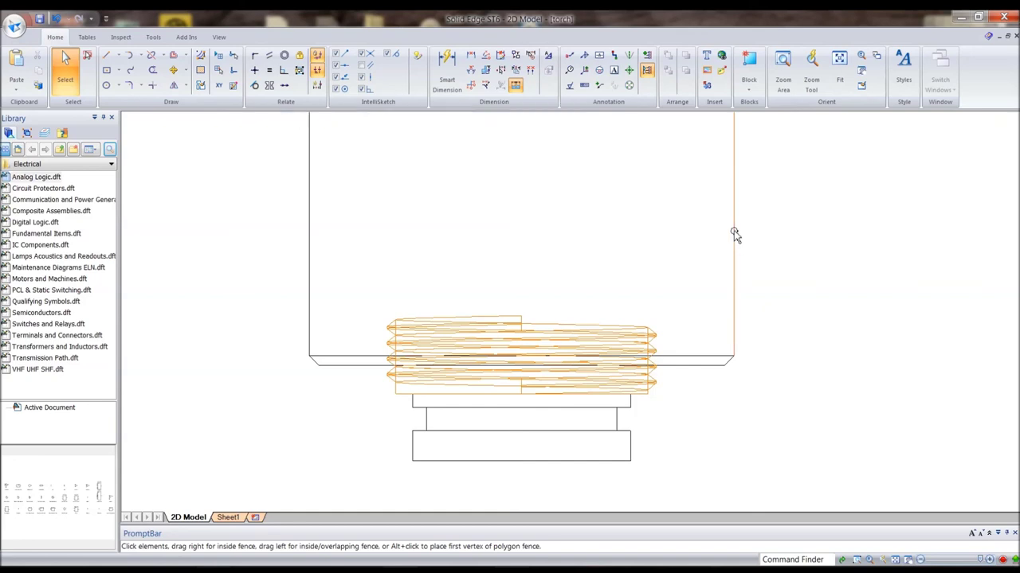
pyautogui.click(586, 227)
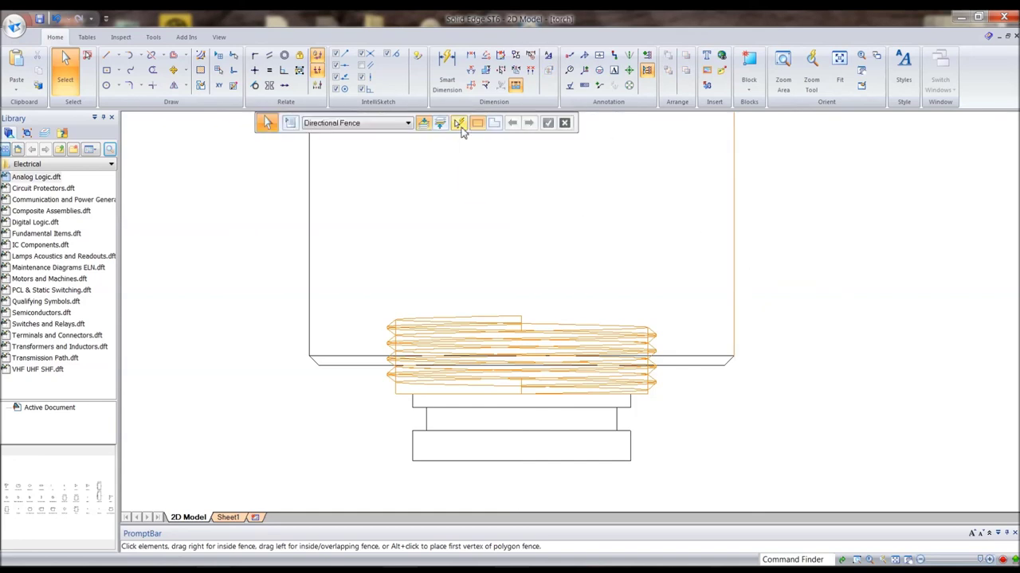
pyautogui.click(460, 125)
pyautogui.click(735, 253)
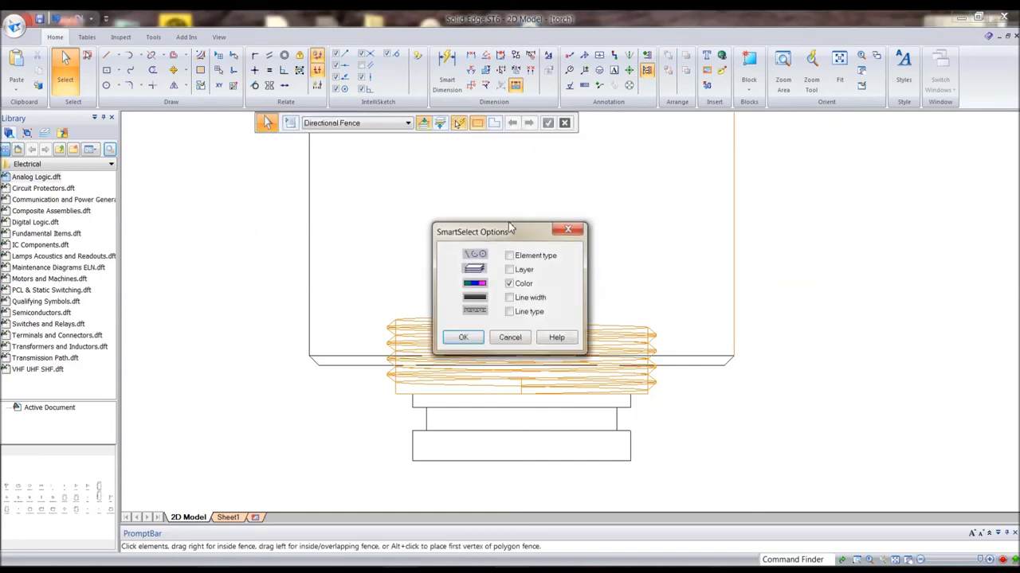
pyautogui.click(509, 284)
pyautogui.click(464, 338)
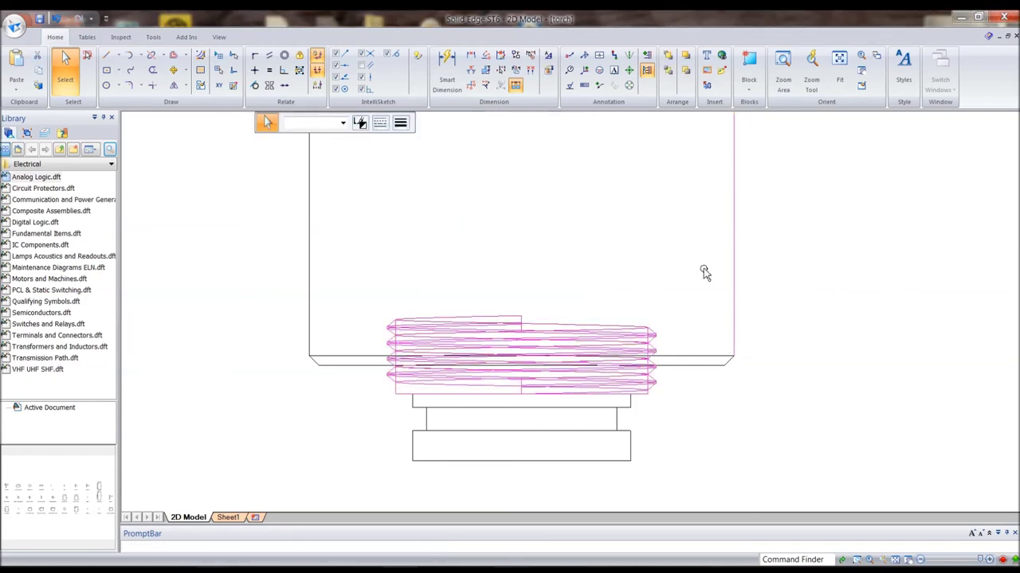
pyautogui.press('Escape')
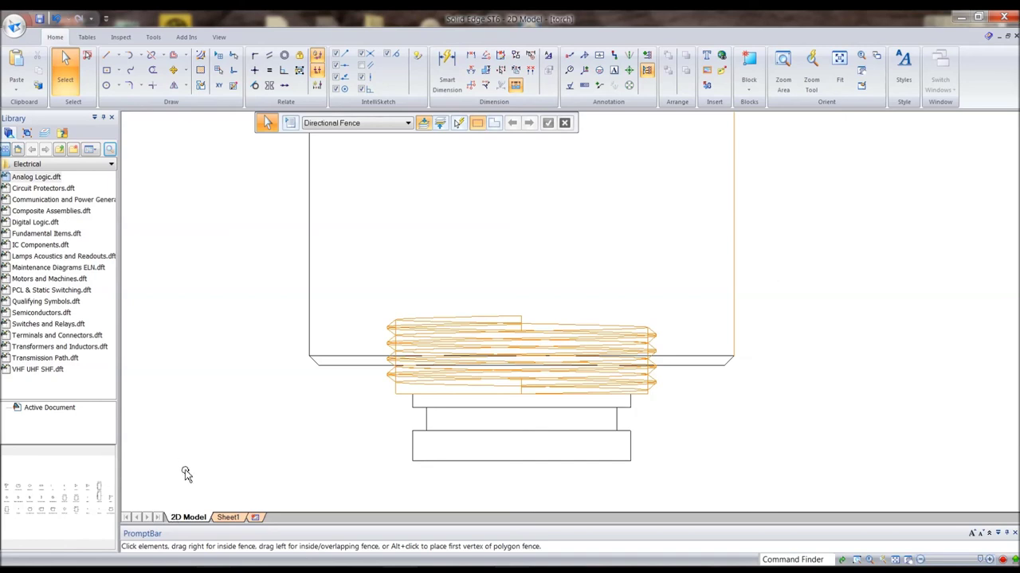
# Switch to Sheet1, look over its sheet options, and insert a new working sheet after it
pyautogui.click(230, 519)
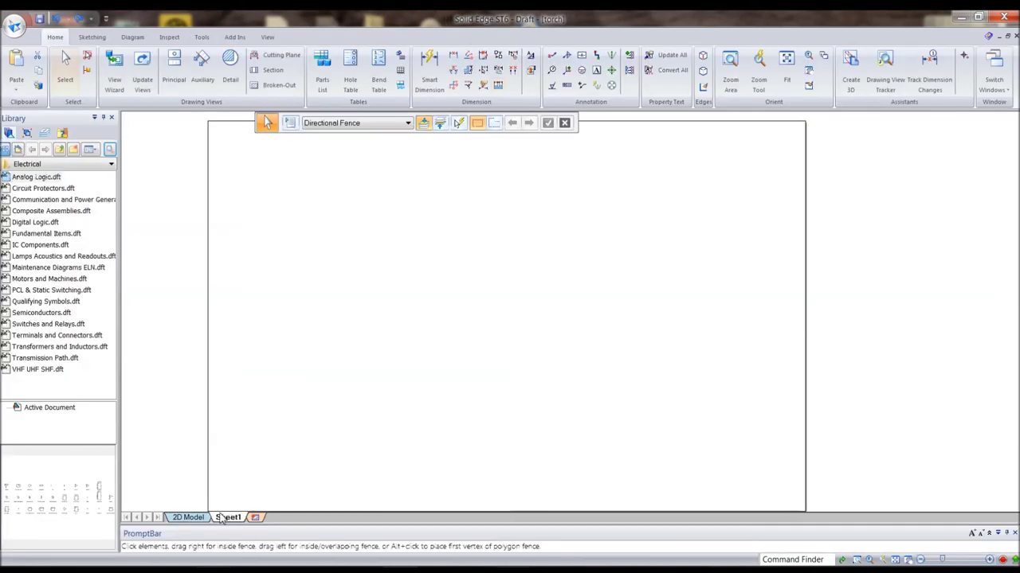
pyautogui.rightClick(231, 520)
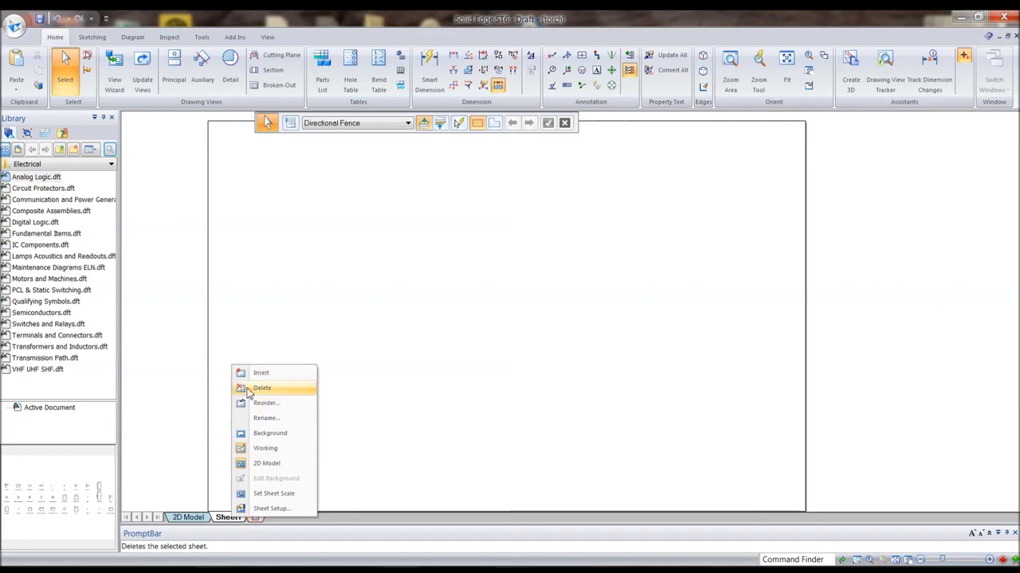
pyautogui.click(164, 387)
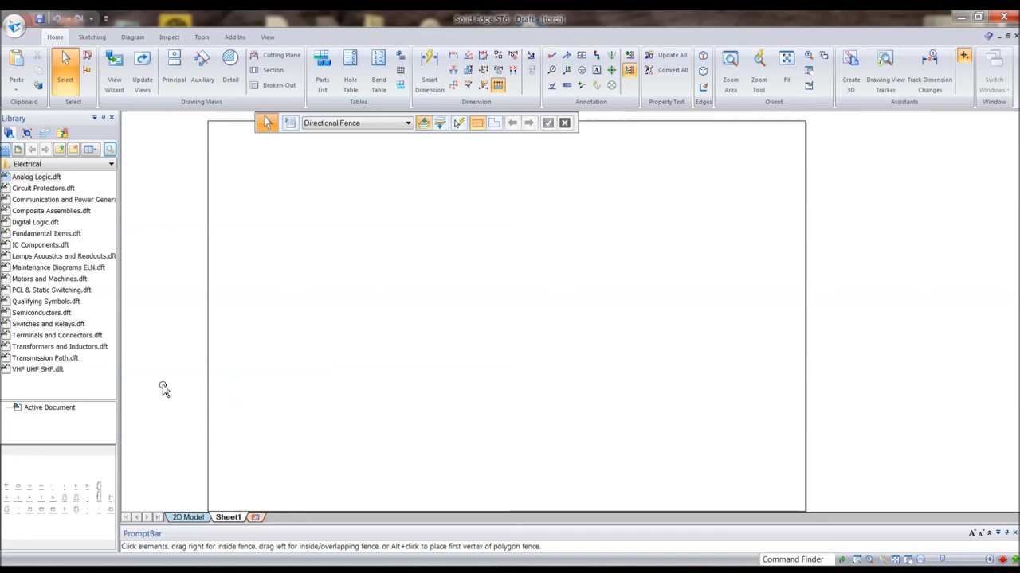
pyautogui.click(255, 517)
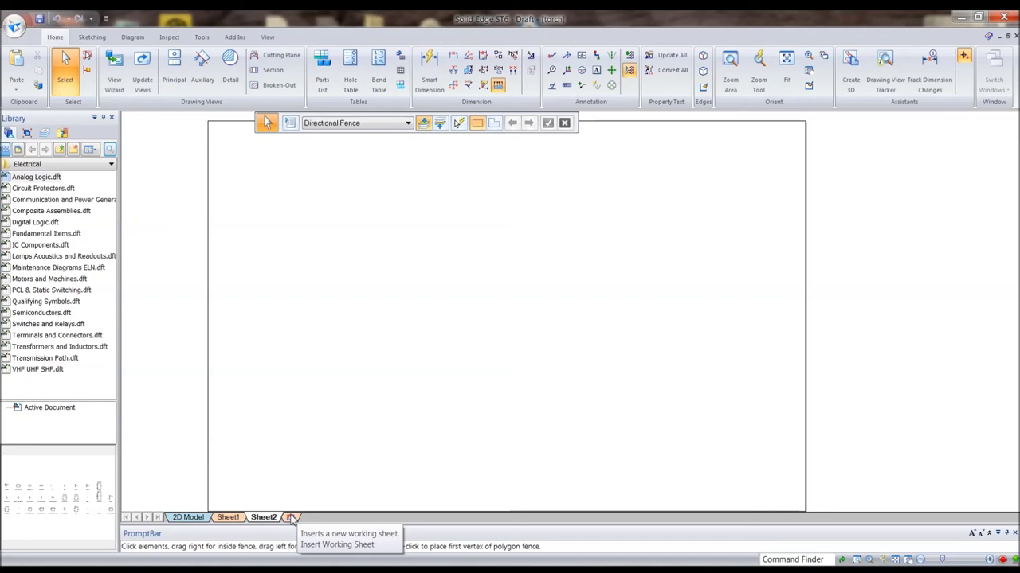
pyautogui.scroll(-2, 938, 271)
pyautogui.scroll(-1, 933, 287)
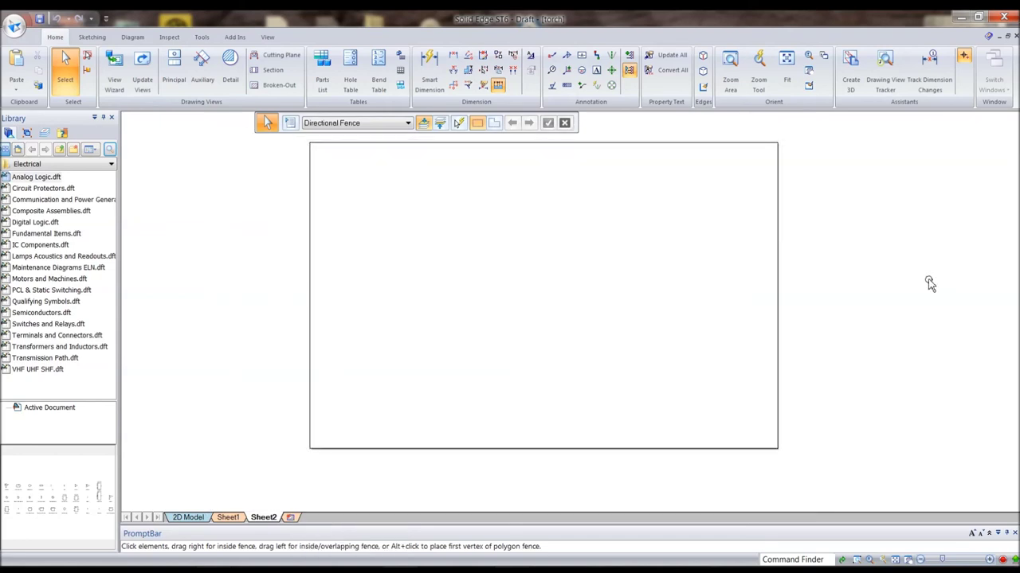